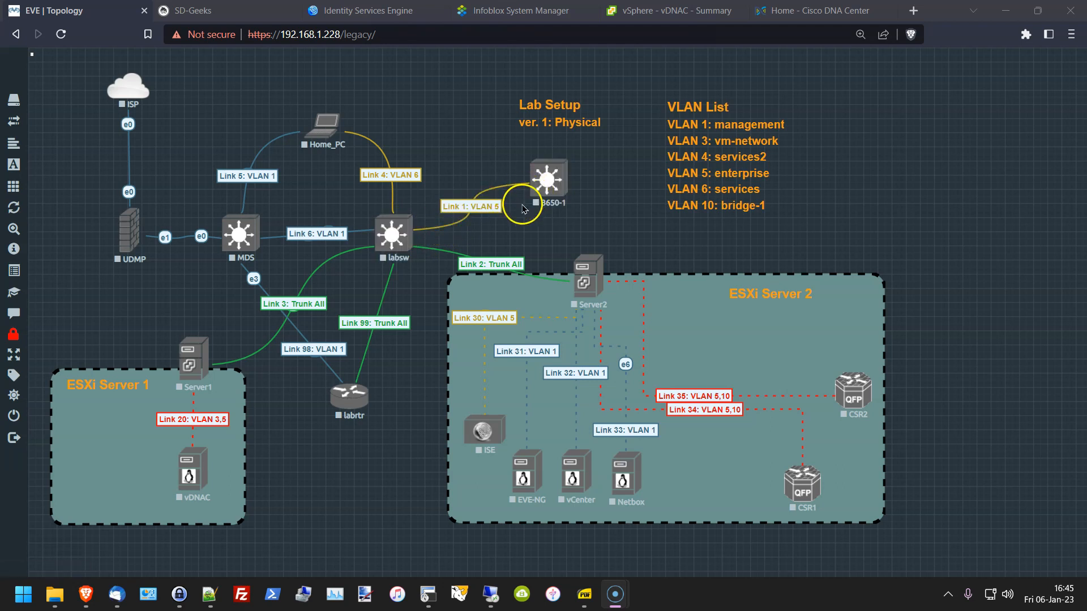
Step: Switch from the EVE-NG lab topology to the SecureCRT terminal sessions
left_click(428, 594)
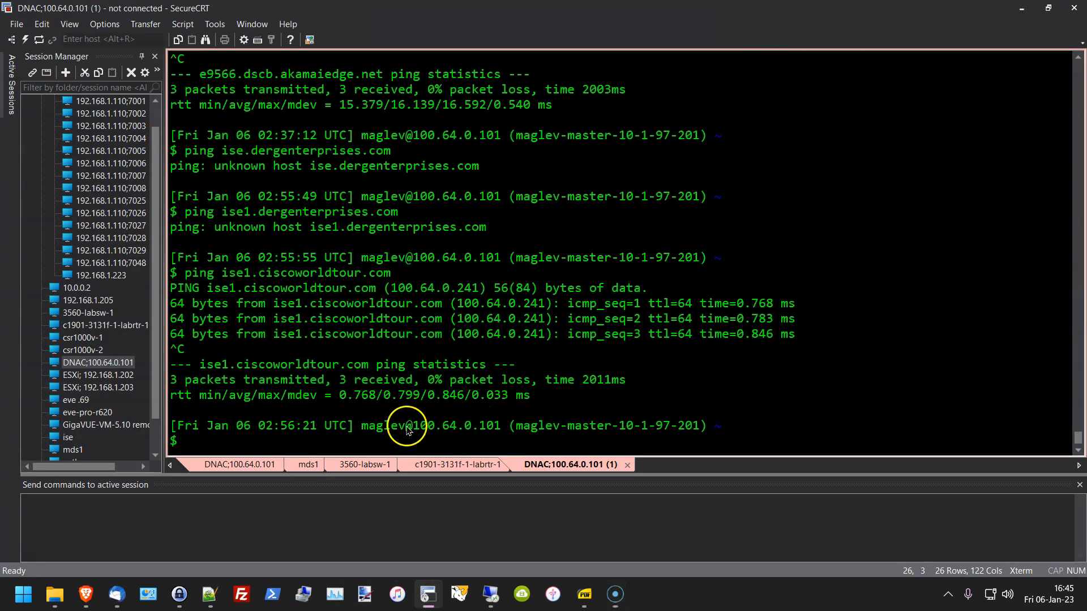
Step: Reconnect to the 3560-labsw-1 session, enter privileged mode and run show run
left_click(376, 467)
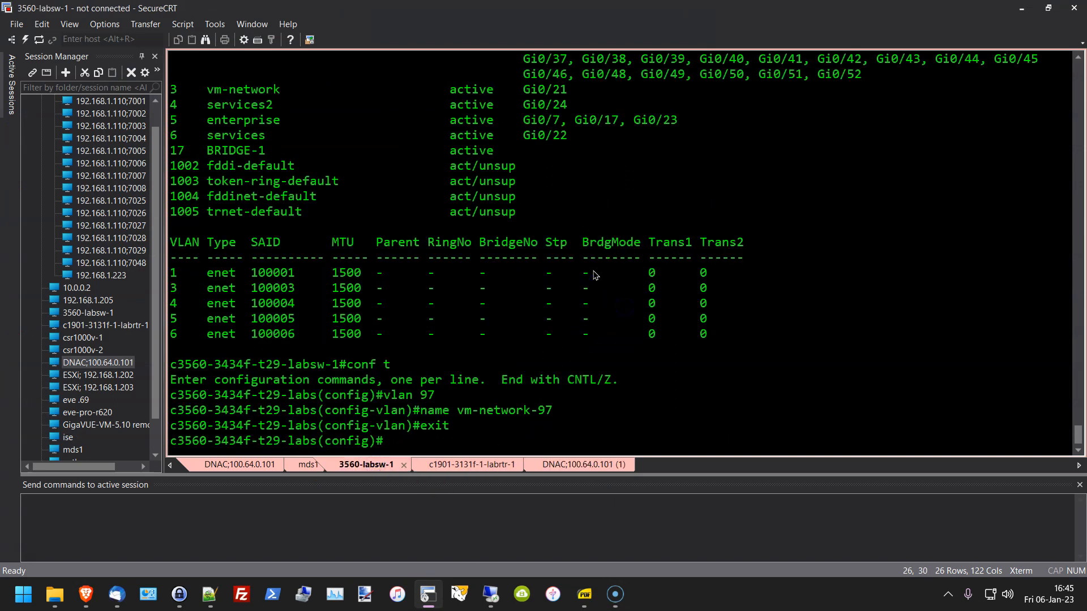
key("Return")
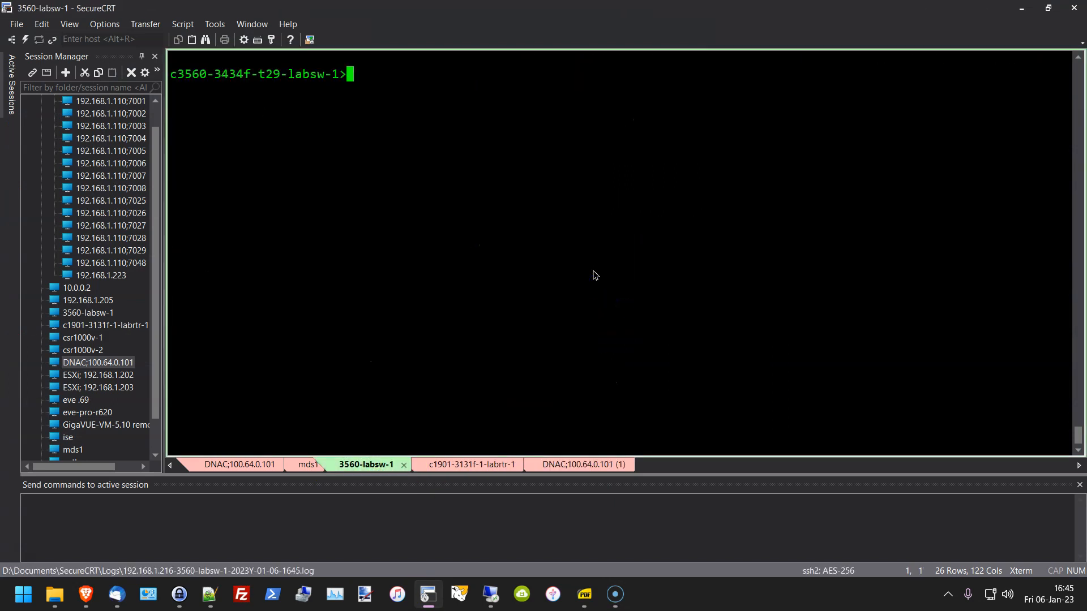
key("Return")
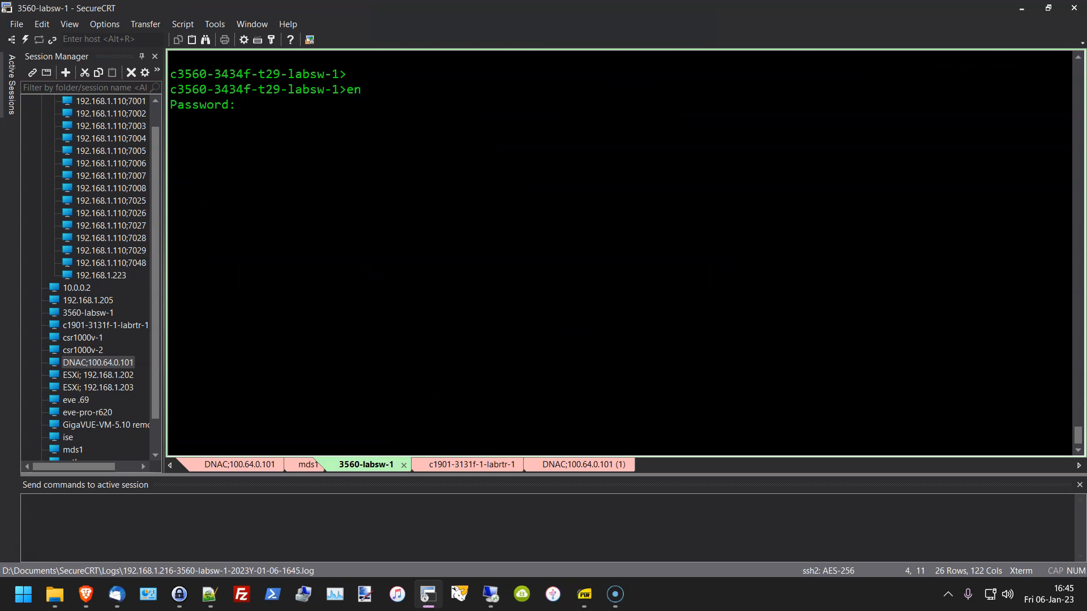
key("Return")
type("show run")
key("Return")
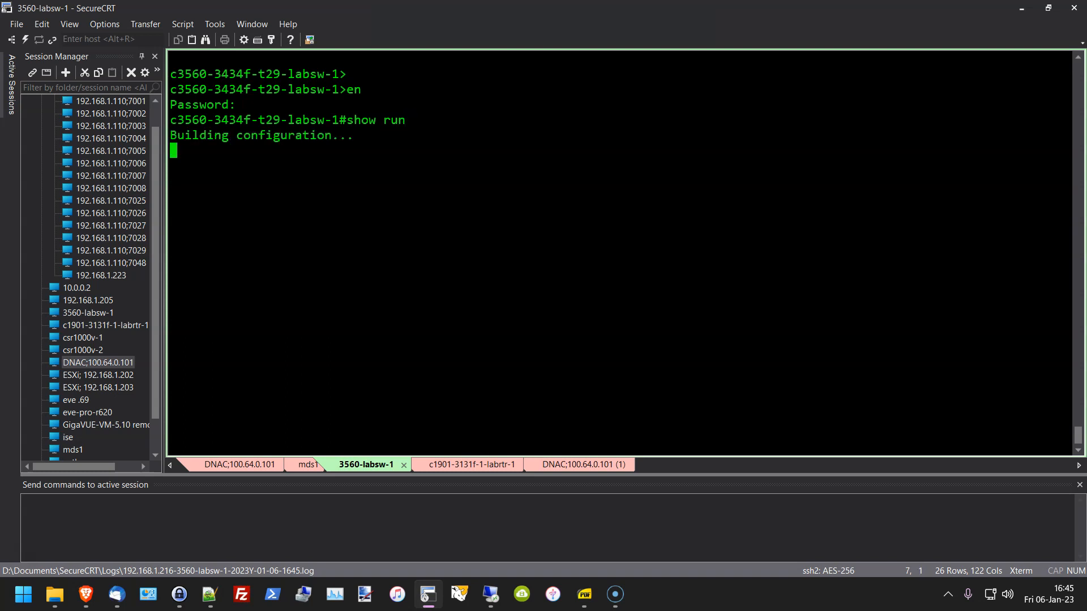
key("space")
key("space")
key("space")
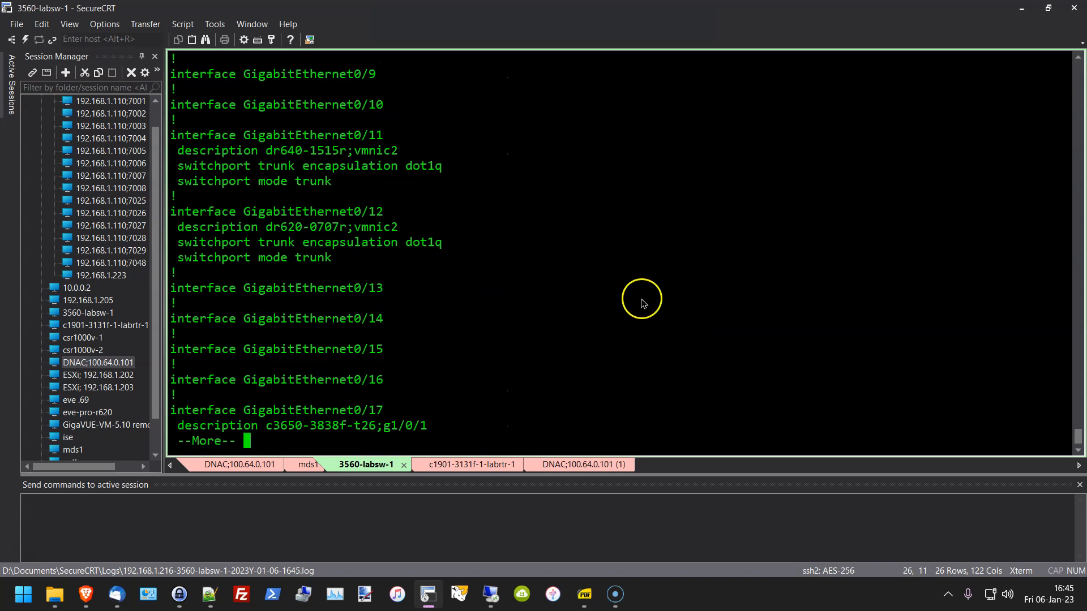
Step: Review the Gi0/1 lines, then highlight GigabitEthernet0/17 and its switchport access vlan 5
scroll(539, 334, "up", 5)
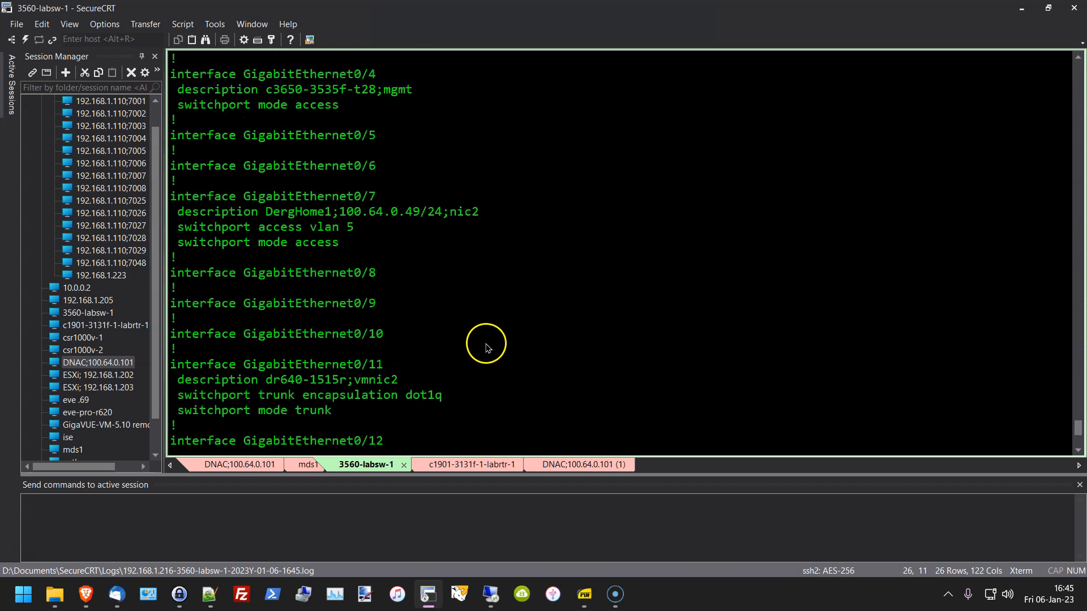
scroll(486, 347, "up", 5)
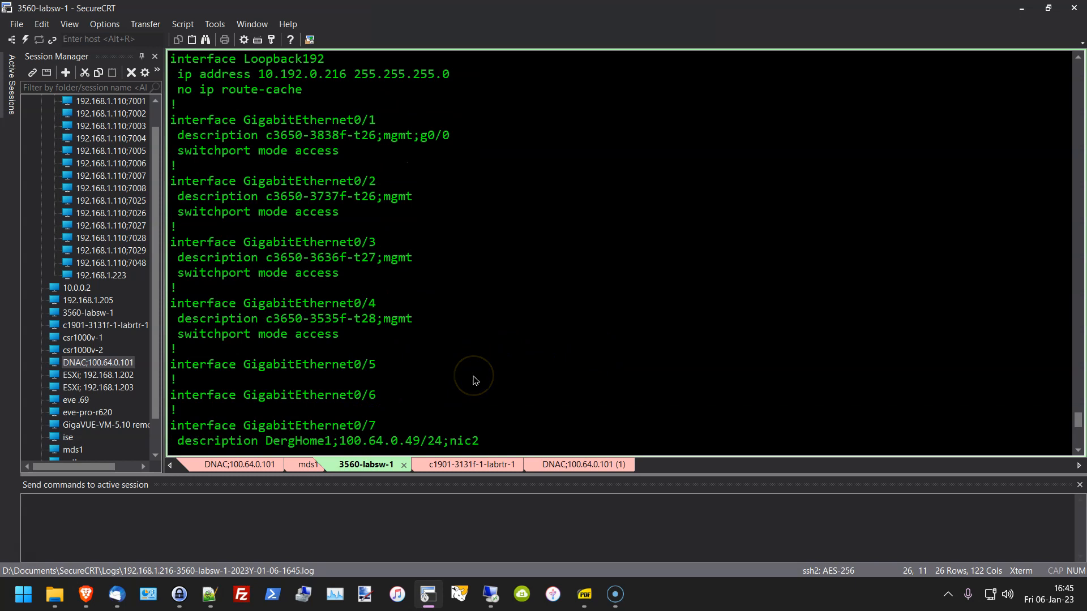
scroll(474, 381, "up", 2)
scroll(474, 381, "down", 2)
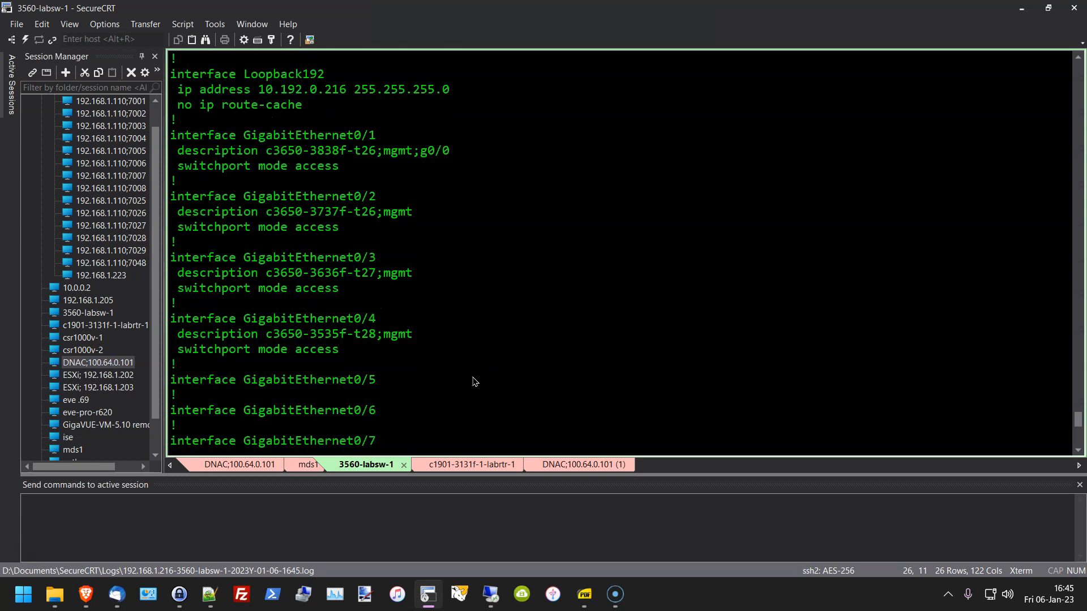
left_click_drag(211, 136, 515, 175)
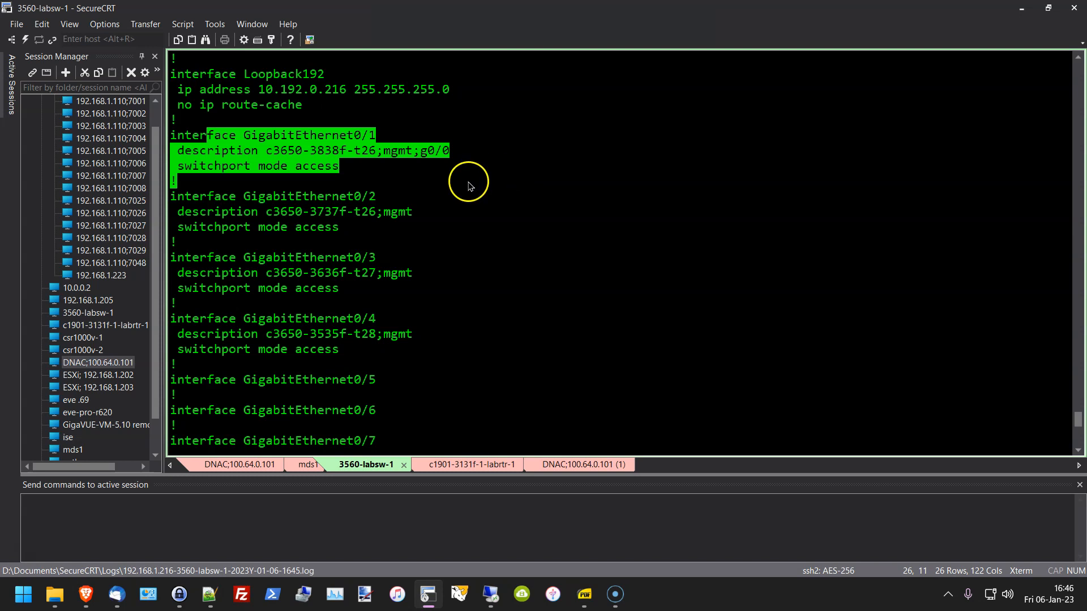
left_click(391, 177)
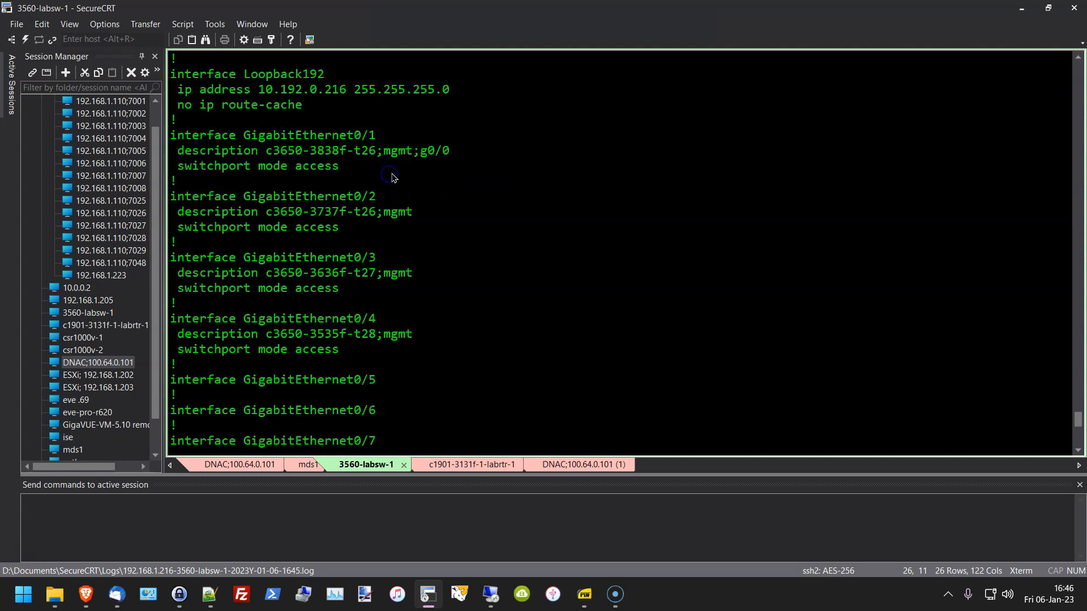
left_click_drag(391, 177, 173, 148)
scroll(385, 340, "down", 2)
scroll(384, 340, "down", 7)
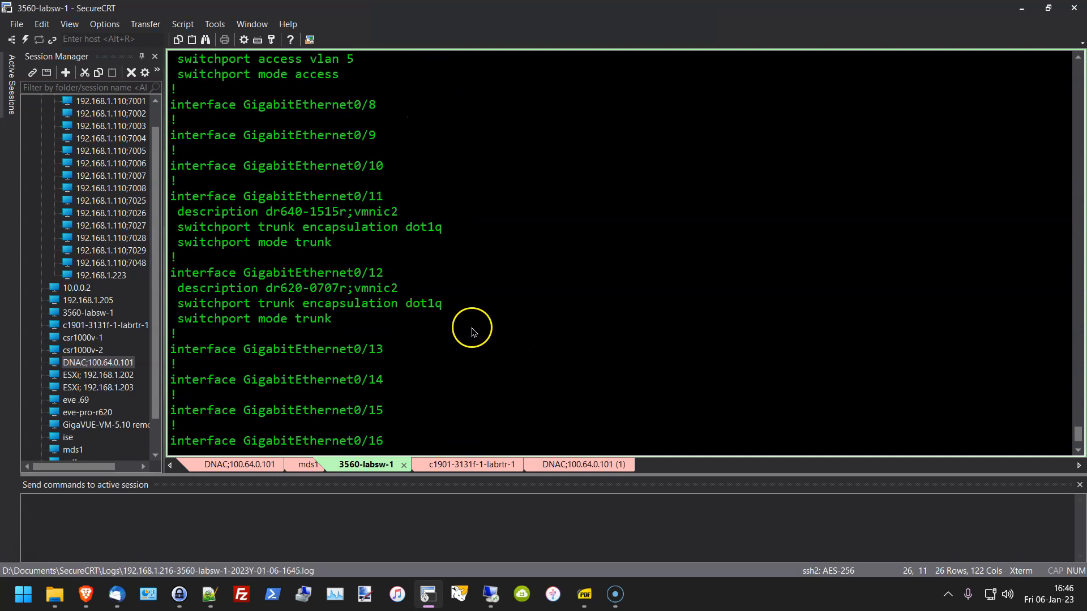
scroll(473, 335, "down", 2)
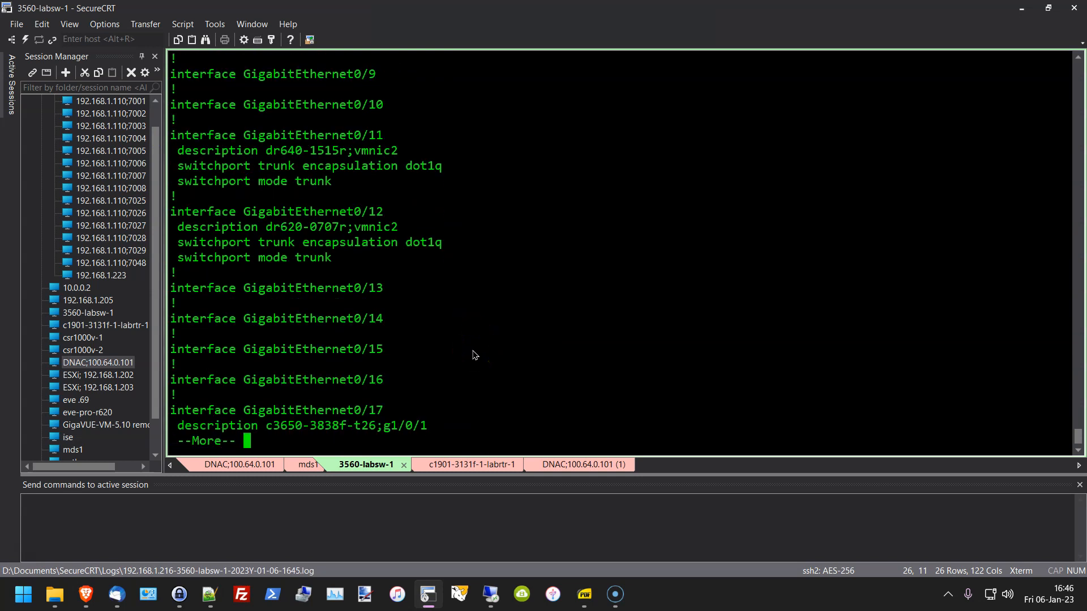
key("Return")
key("Return")
key("Return")
key("Return")
key("Return")
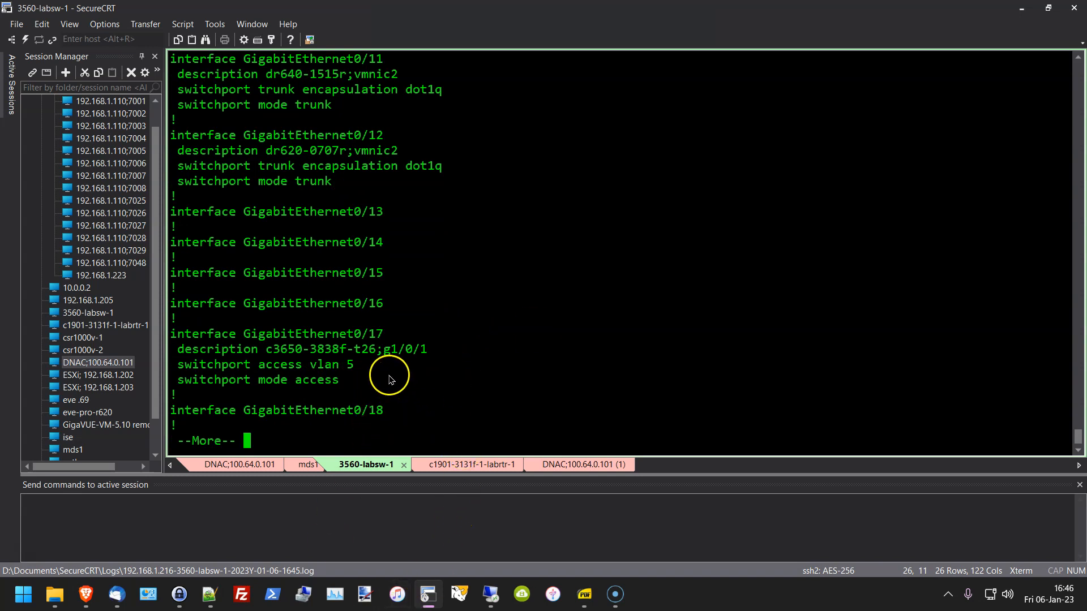
left_click_drag(356, 366, 177, 366)
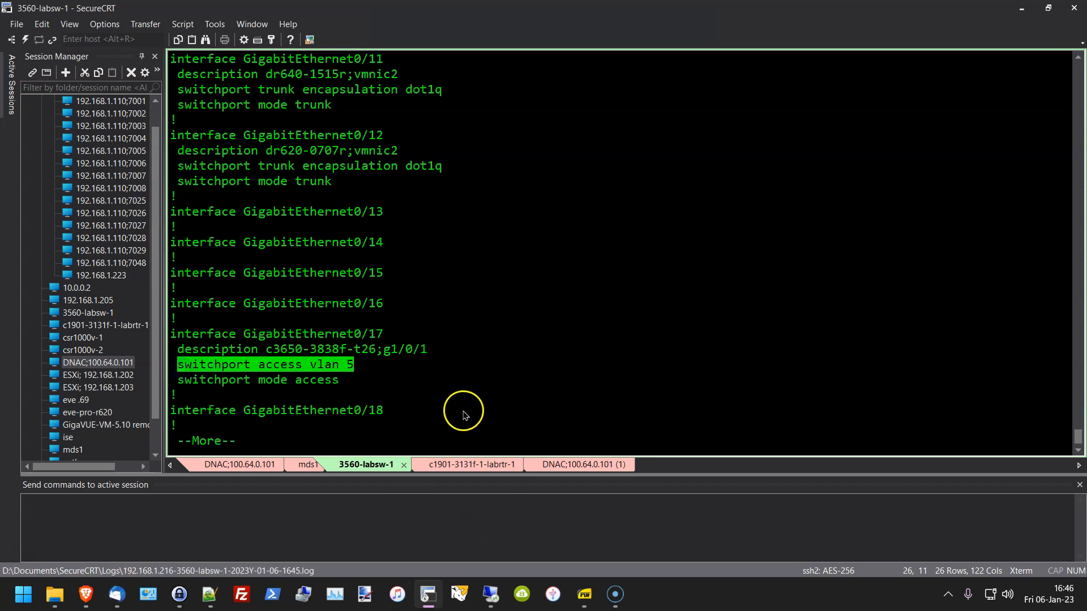
left_click_drag(391, 334, 177, 336)
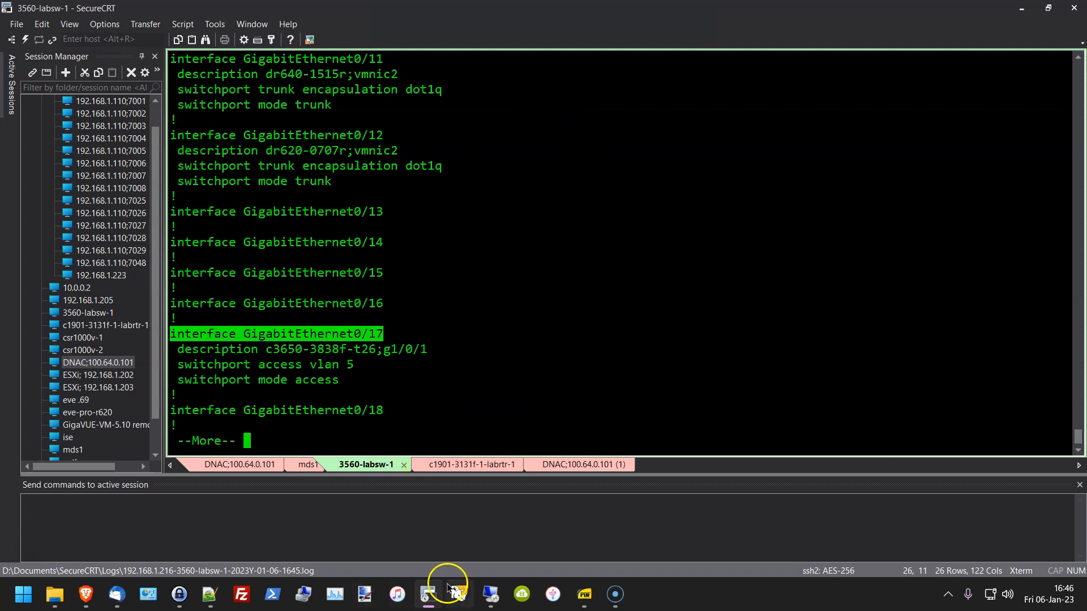
left_click(427, 592)
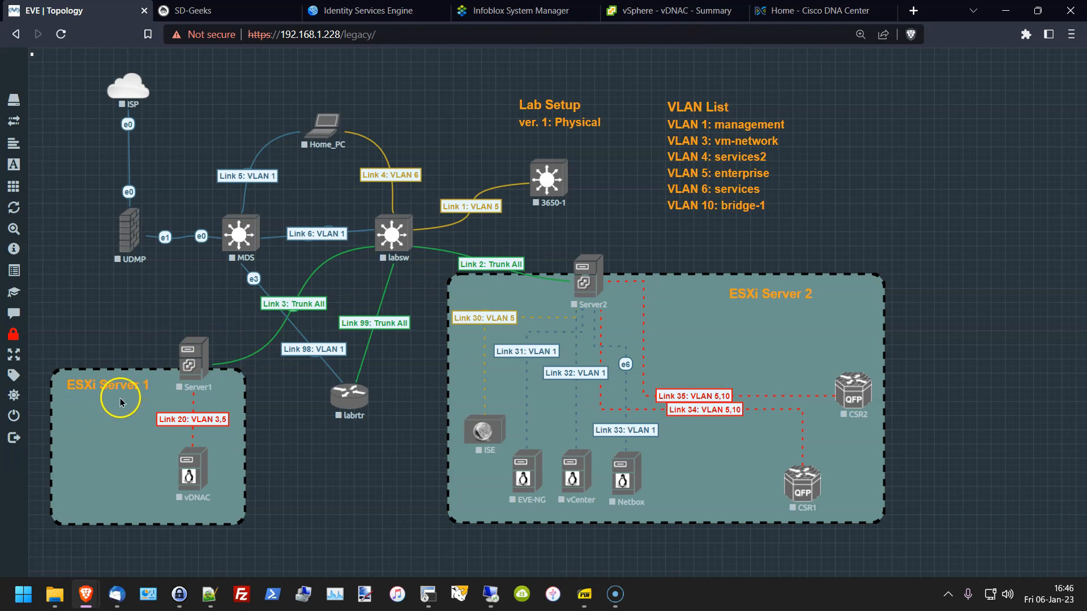
left_click(315, 316)
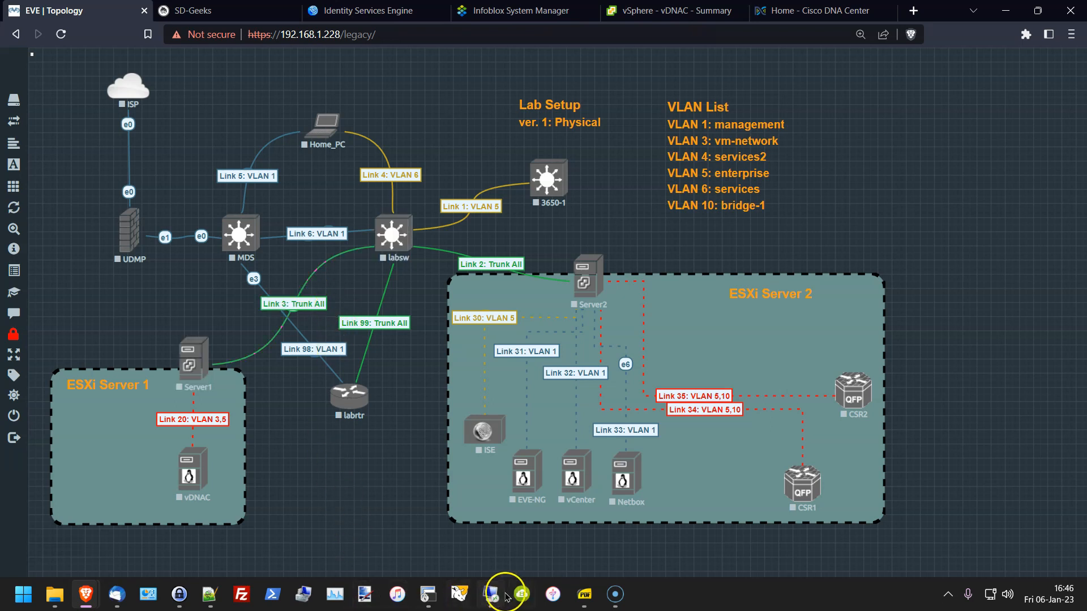
left_click(428, 594)
left_click(468, 306)
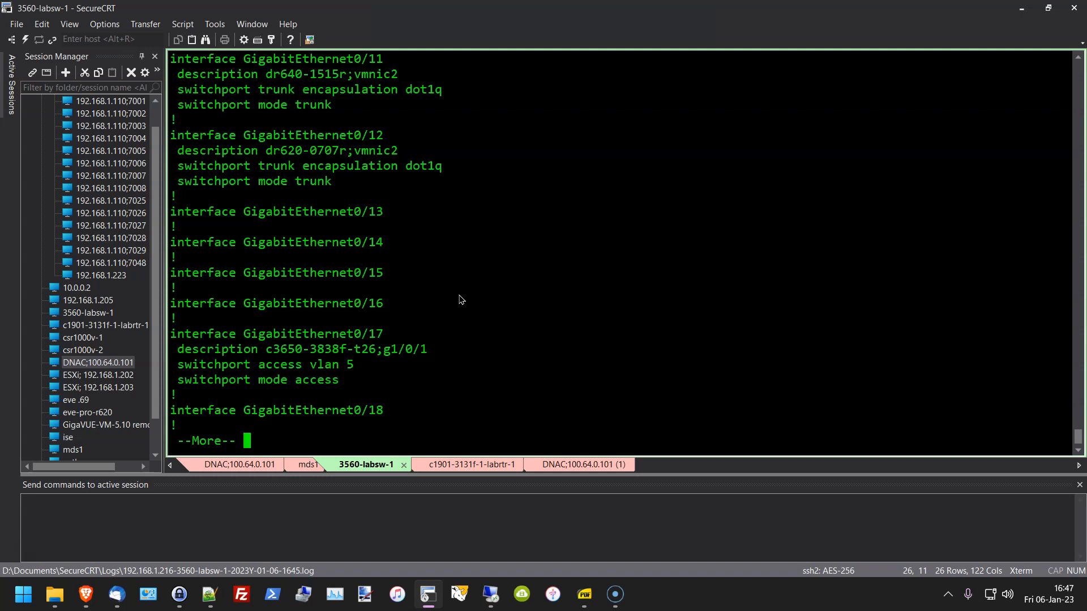
Step: Highlight the Gi0/11 and Gi0/12 dot1q trunk lines described toward vmnic2 on dr640 and dr620
key("space")
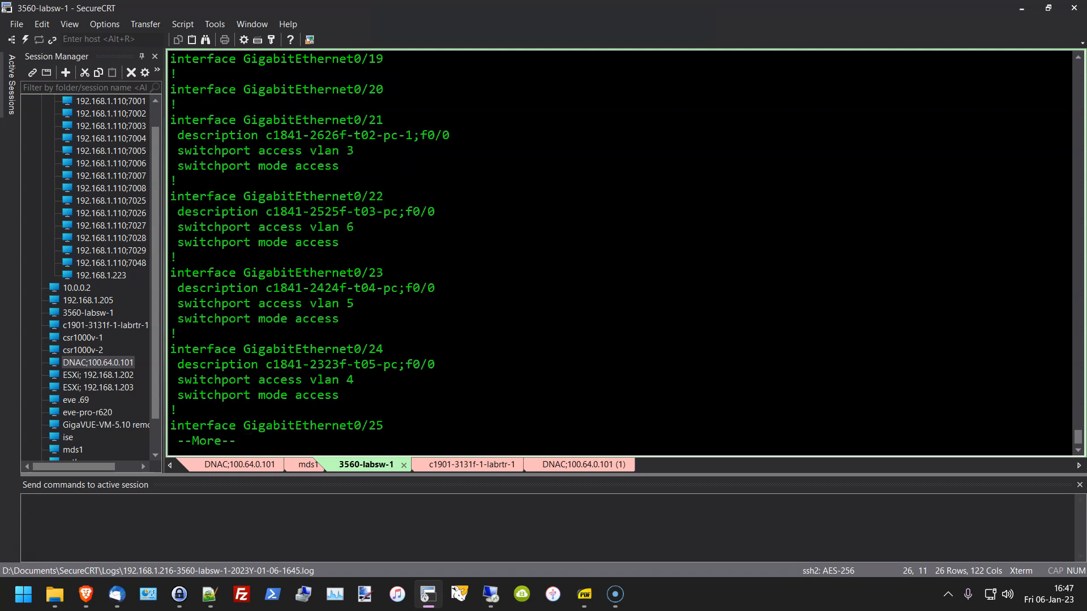
key("space")
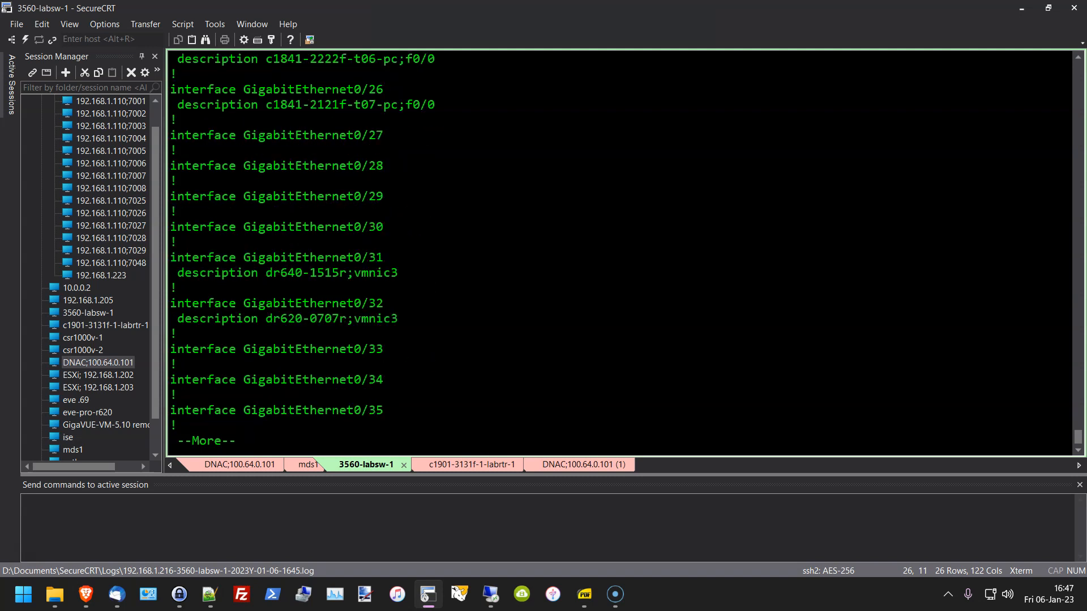
key("space")
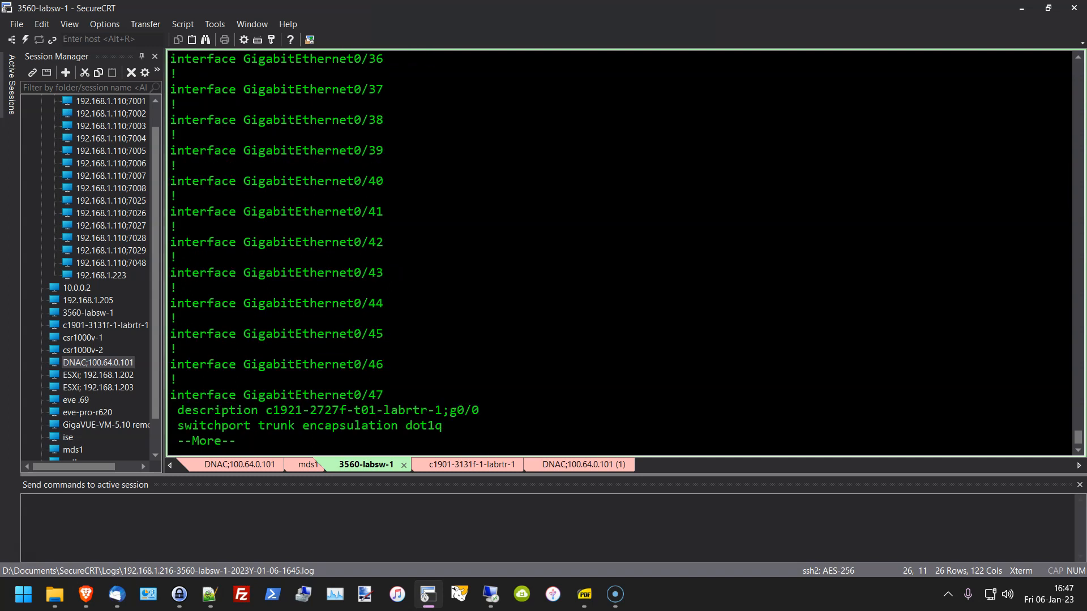
key("space")
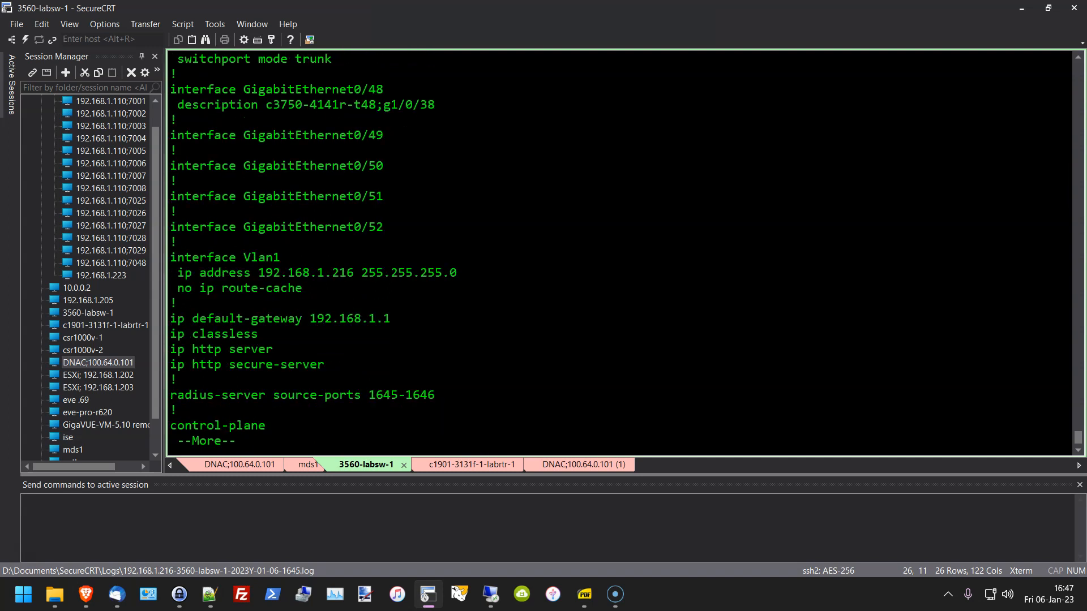
scroll(515, 323, "up", 15)
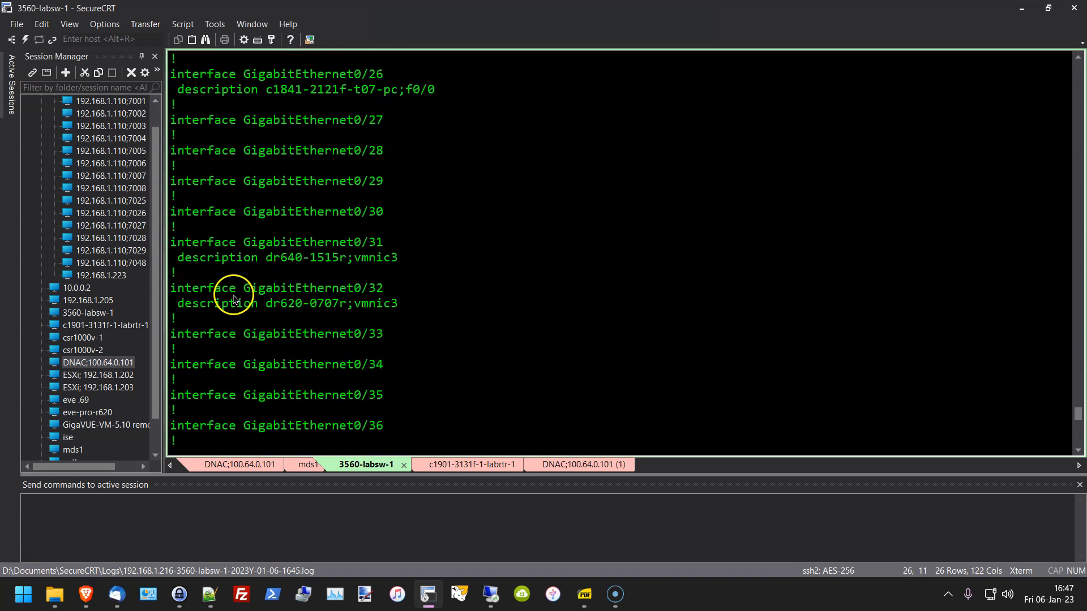
scroll(233, 298, "up", 5)
scroll(234, 298, "up", 6)
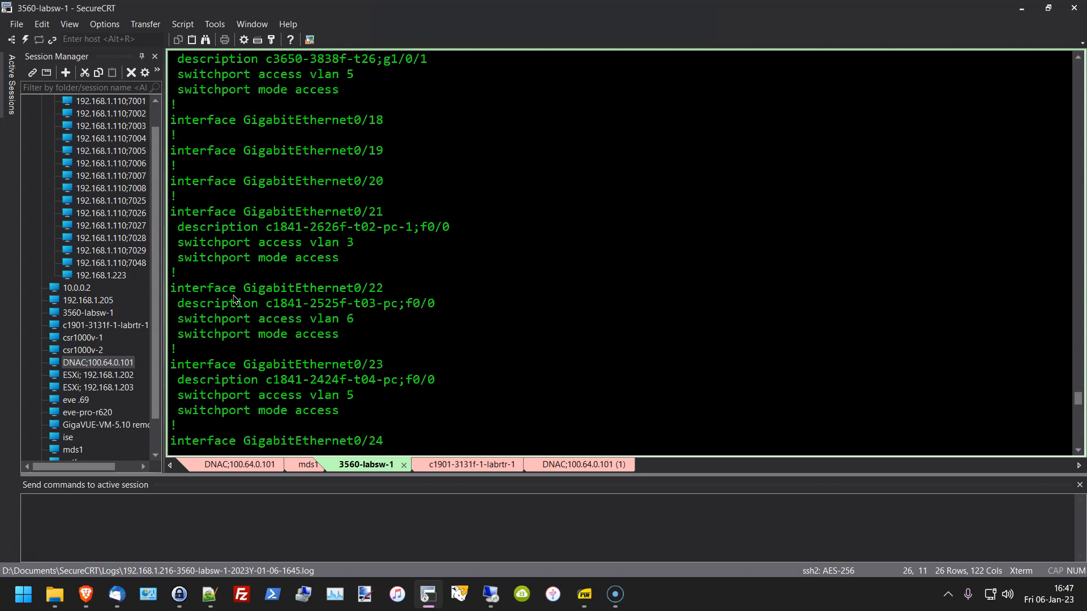
scroll(234, 298, "up", 3)
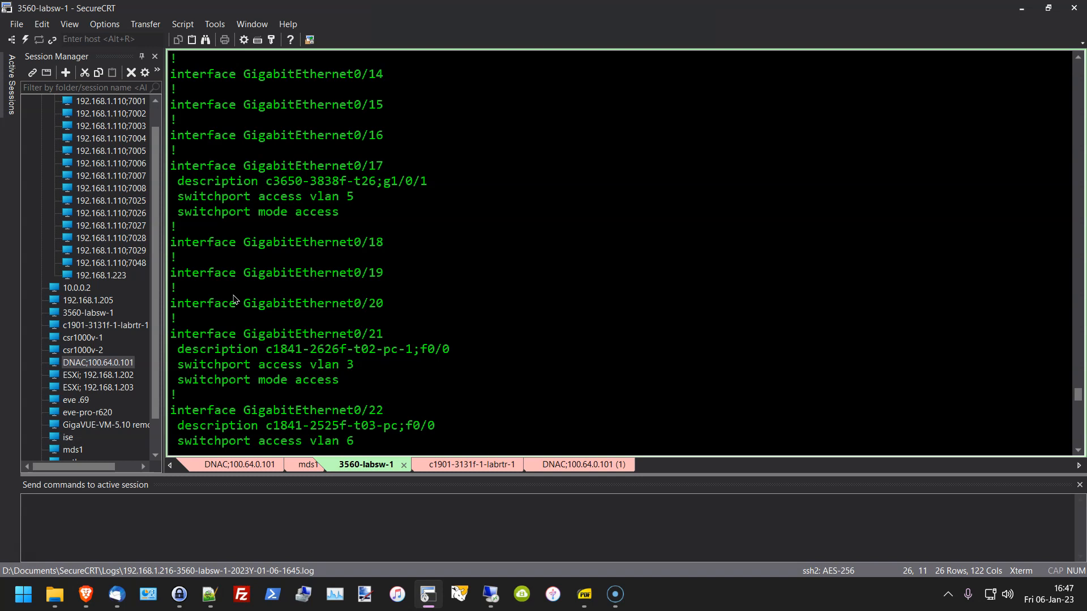
scroll(234, 298, "up", 3)
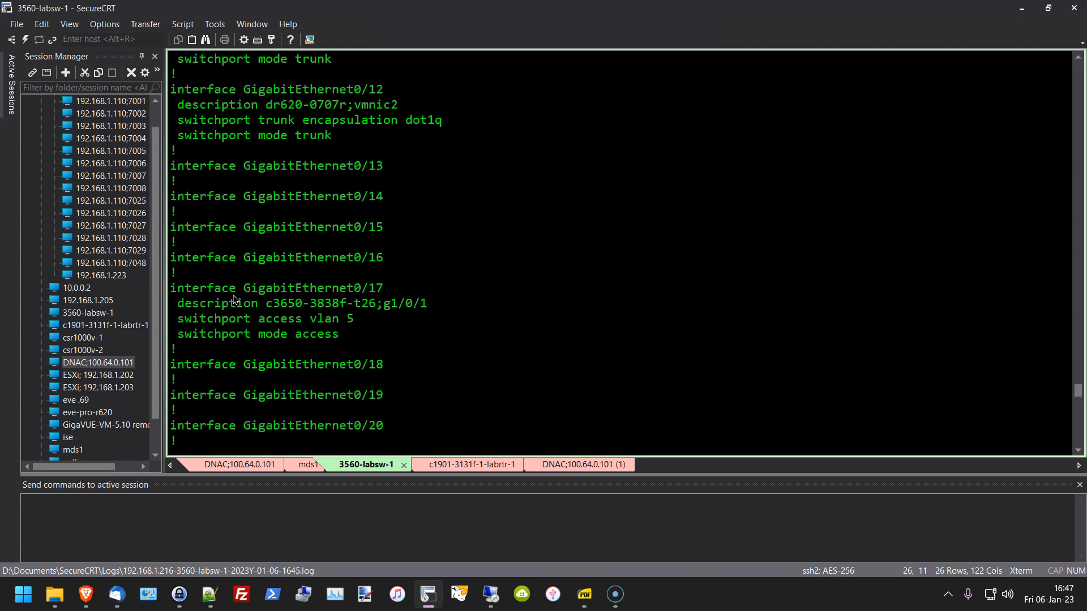
scroll(233, 298, "up", 4)
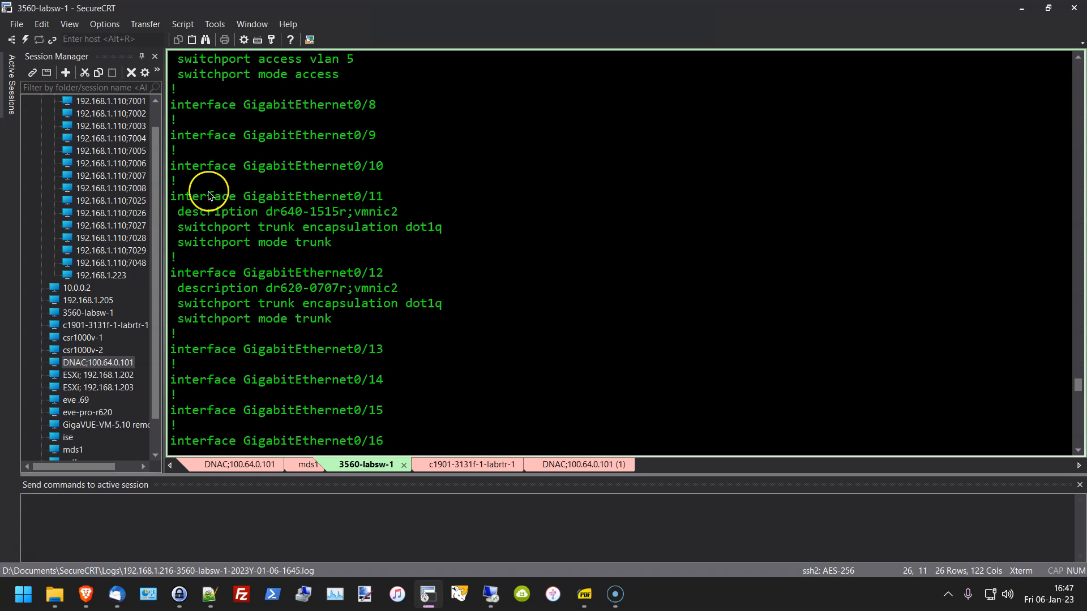
left_click_drag(186, 197, 488, 221)
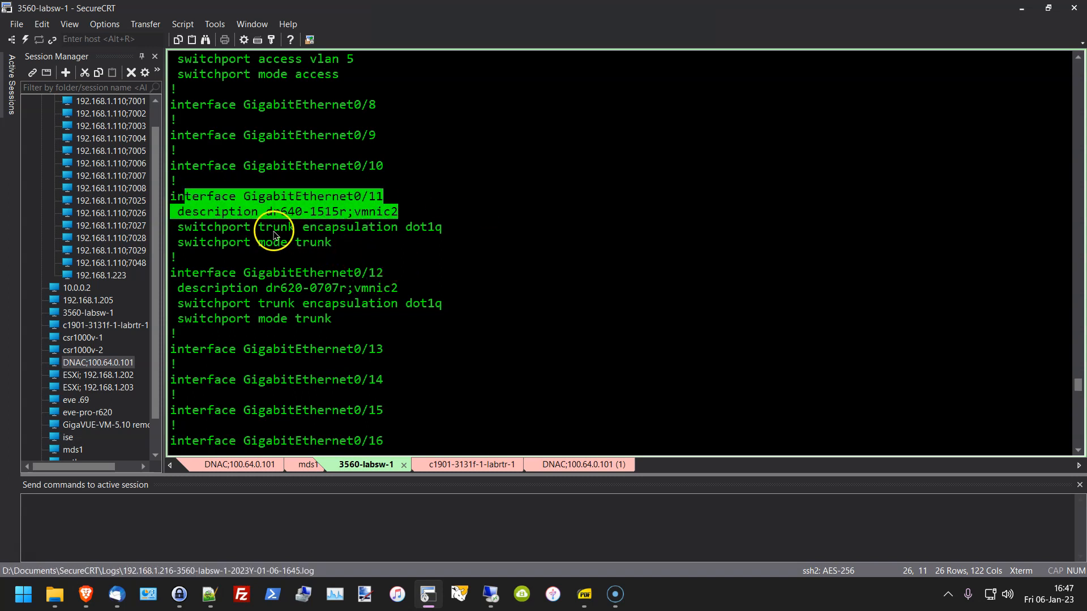
left_click_drag(253, 228, 465, 253)
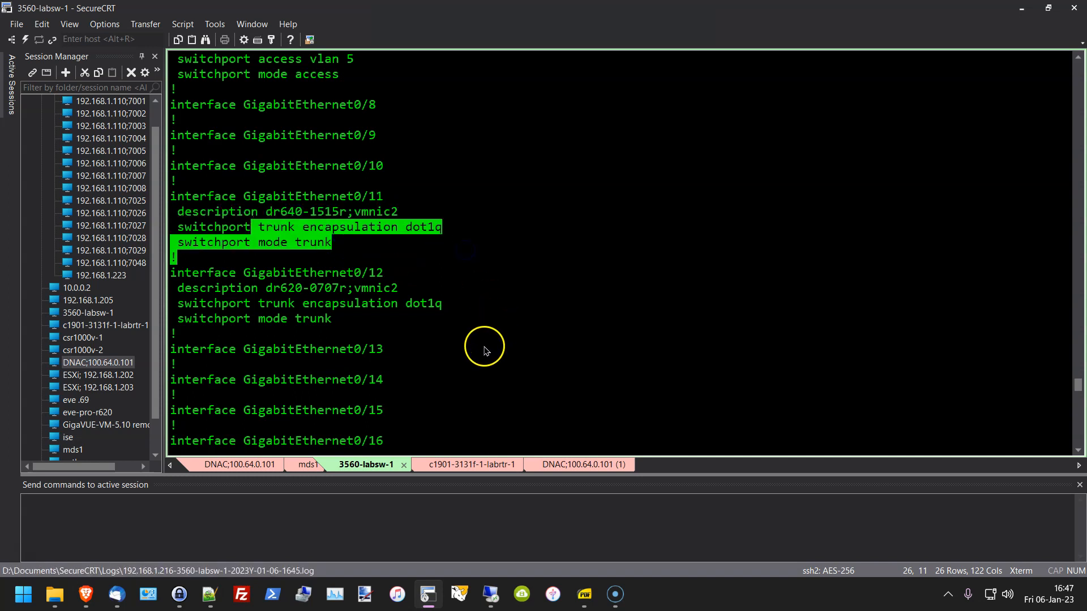
left_click_drag(236, 288, 411, 323)
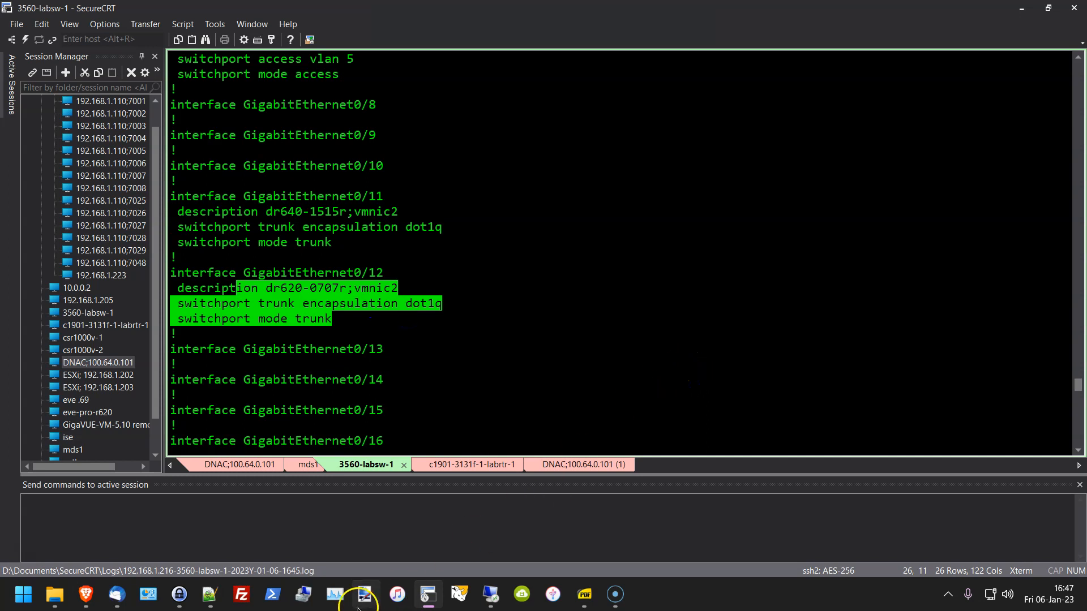
Step: Check Link 98 between MDS and labrtr in the EVE-NG topology, then return to the switch session
left_click(427, 595)
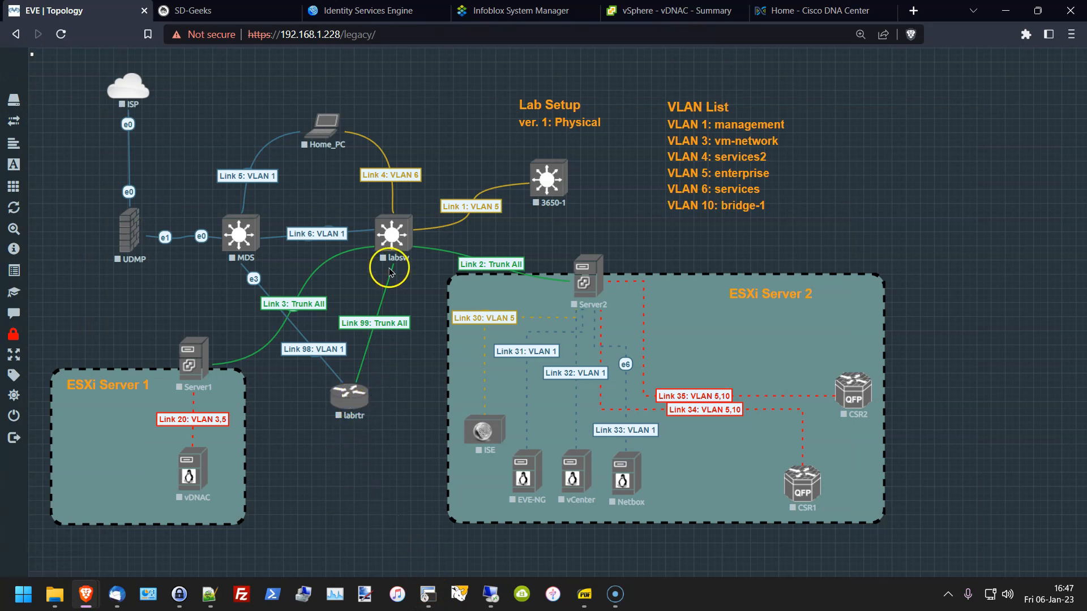
left_click(328, 350)
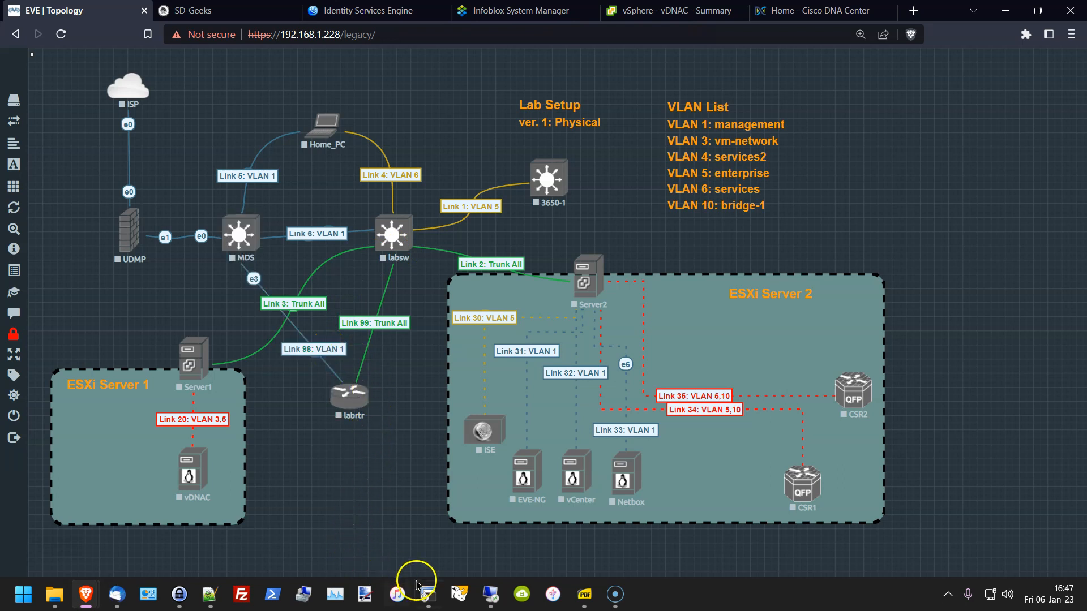
mouse_move(421, 597)
left_click(482, 532)
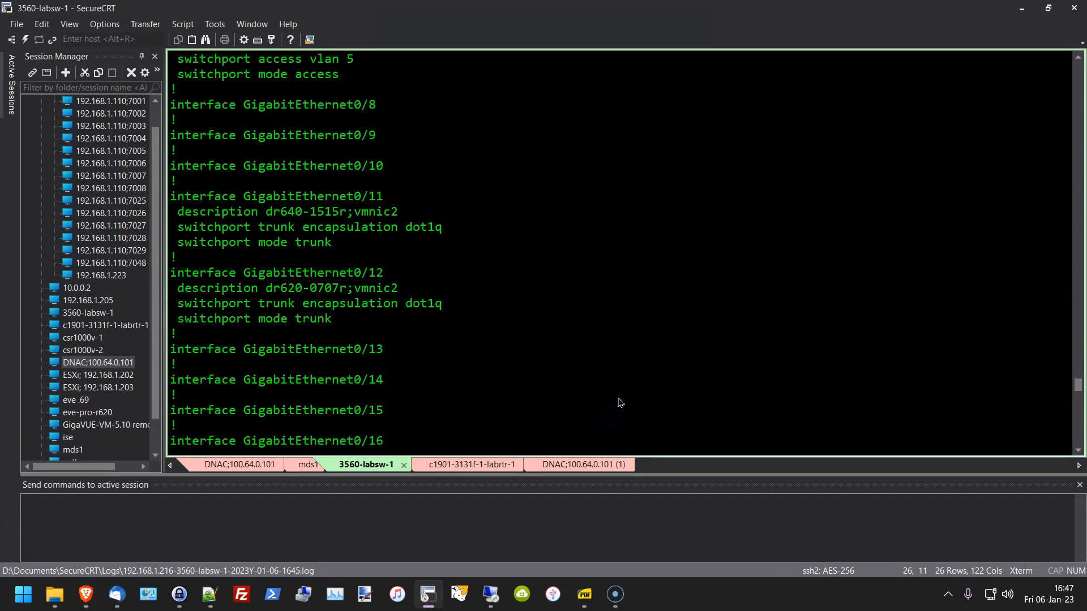
Step: Restart the switch's running config output and highlight aaa new-model and domain-name ciscoworldtour.com
key("q")
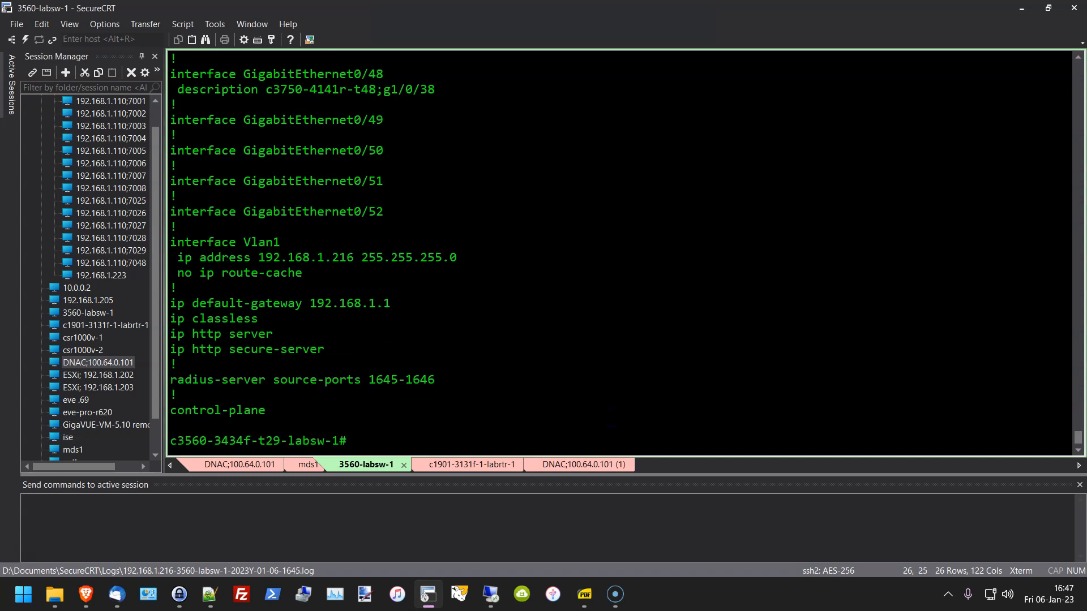
key("Return")
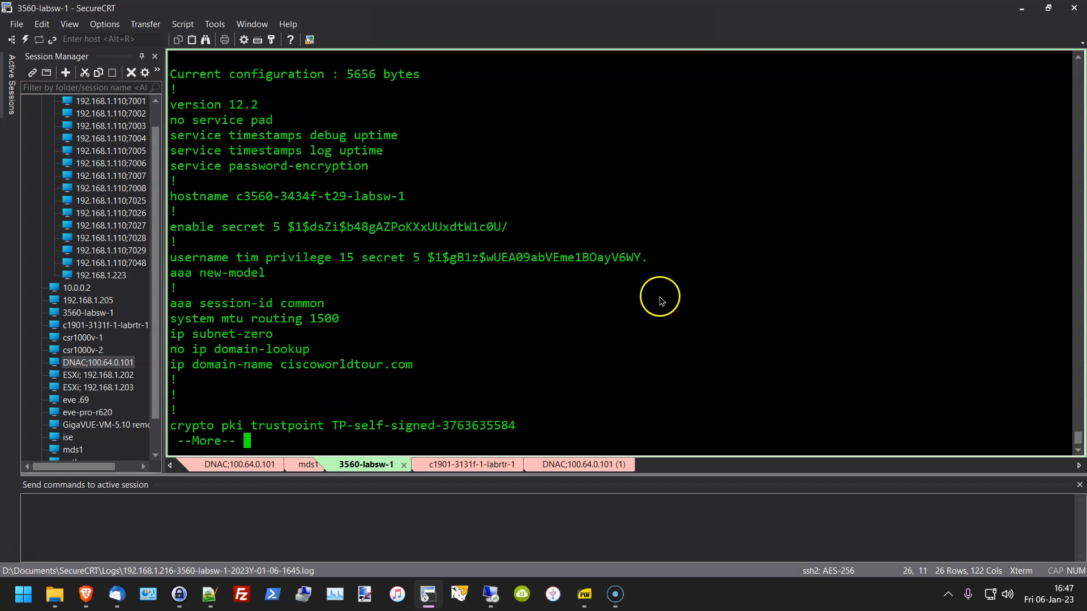
left_click(271, 276)
left_click_drag(270, 276, 173, 274)
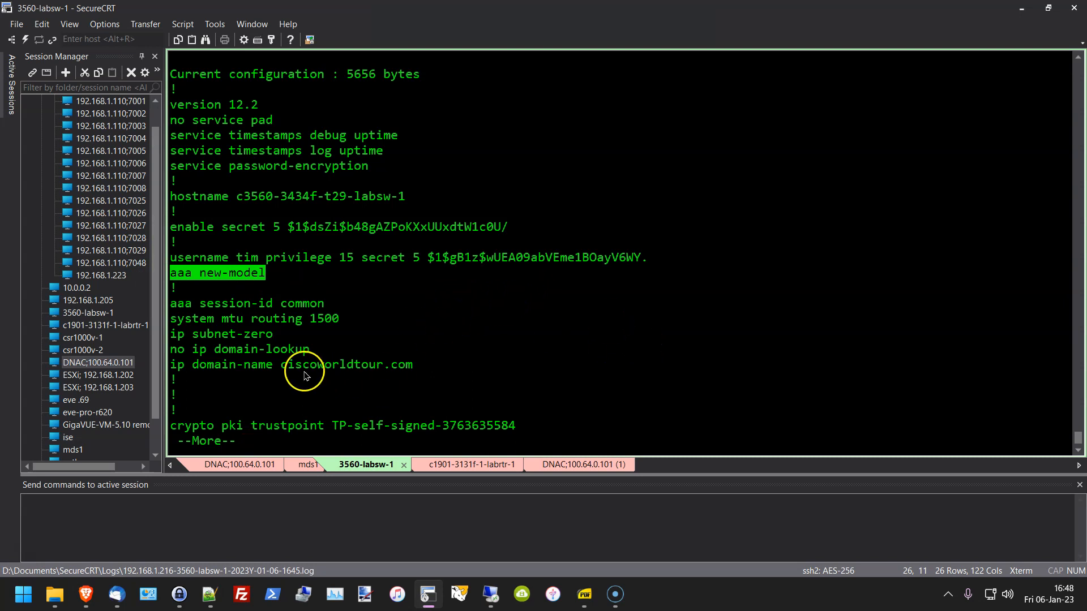
left_click_drag(427, 371, 192, 372)
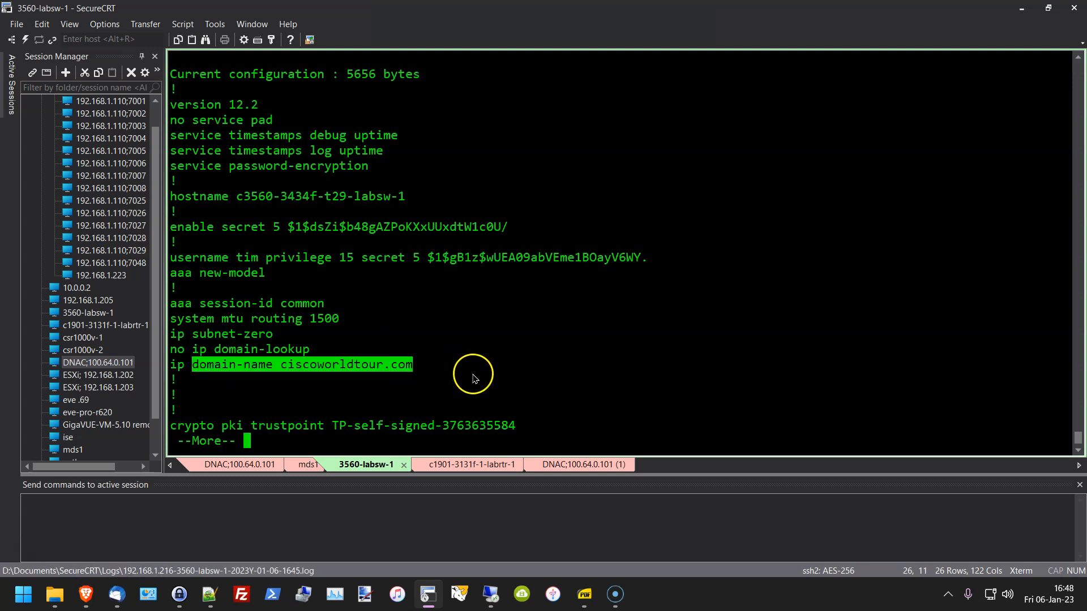
left_click(512, 387)
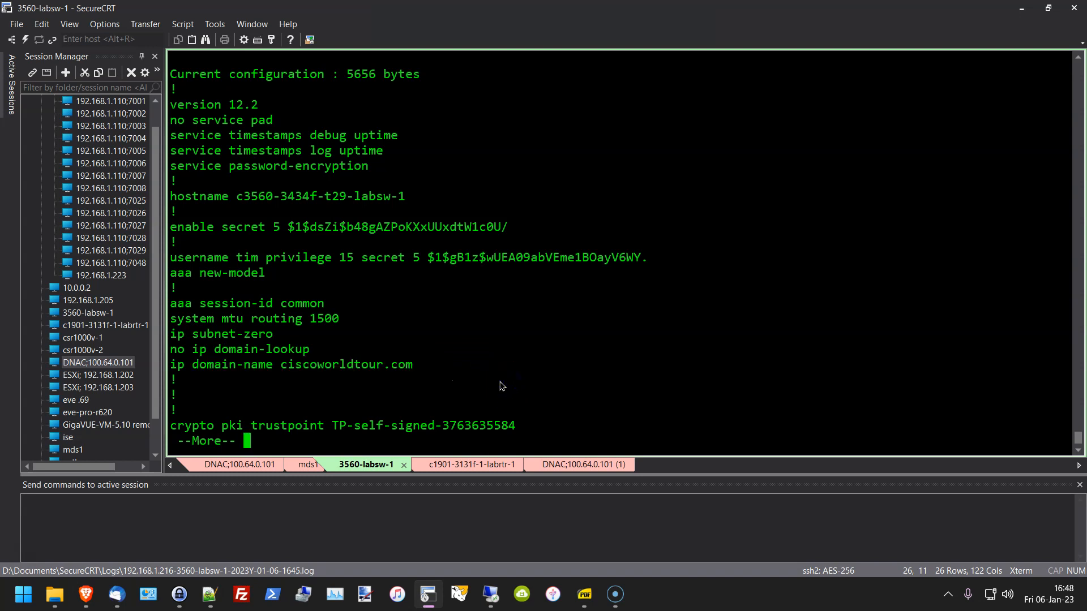
Step: Page through spanning-tree and ports up to Gi0/24, glancing at the EVE-NG topology
key("space")
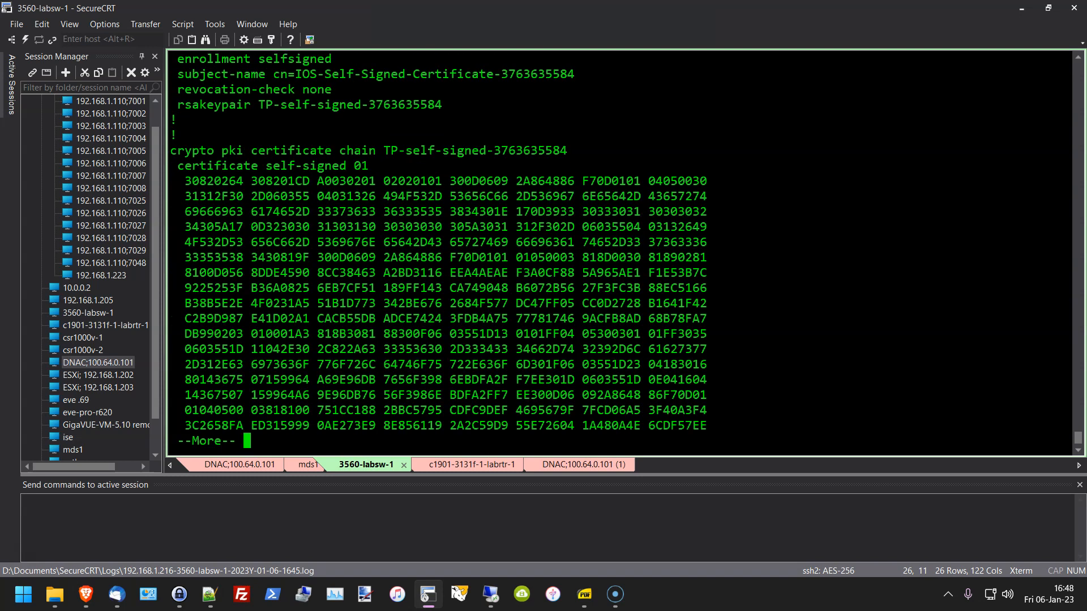
key("space")
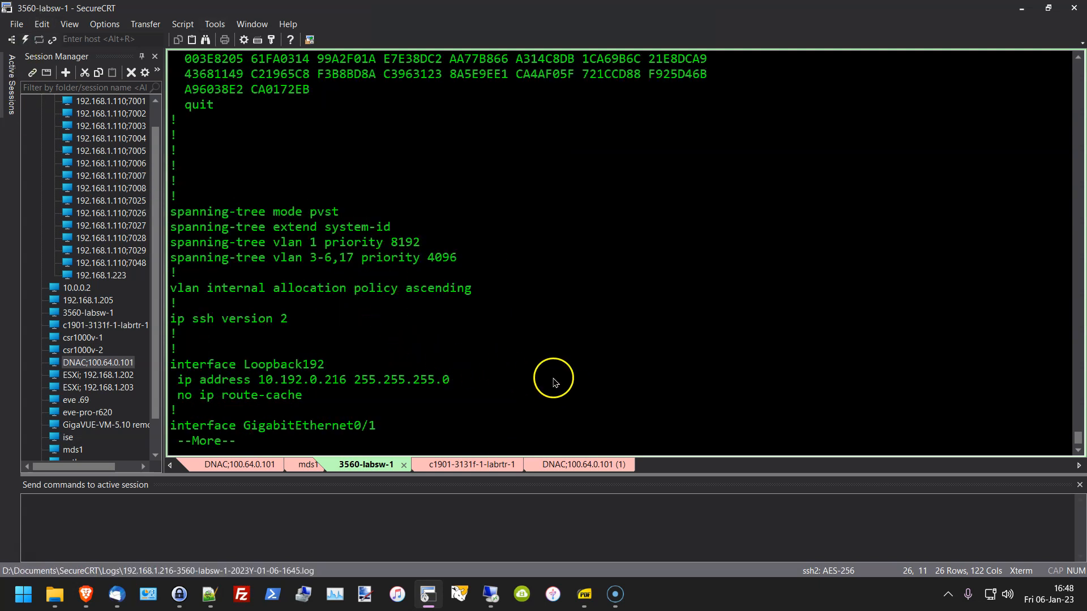
key("space")
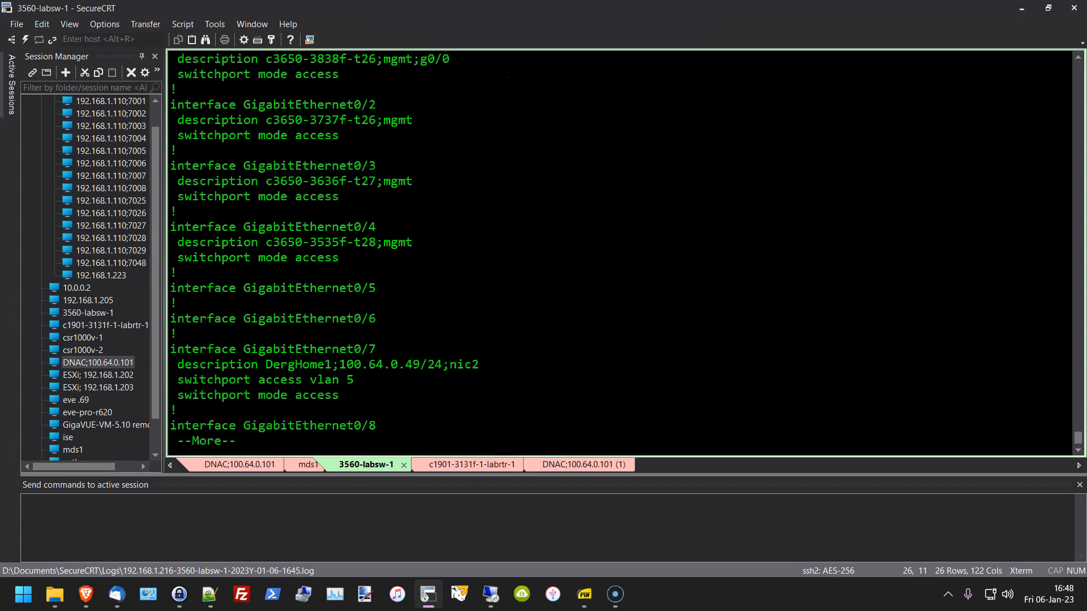
key("space")
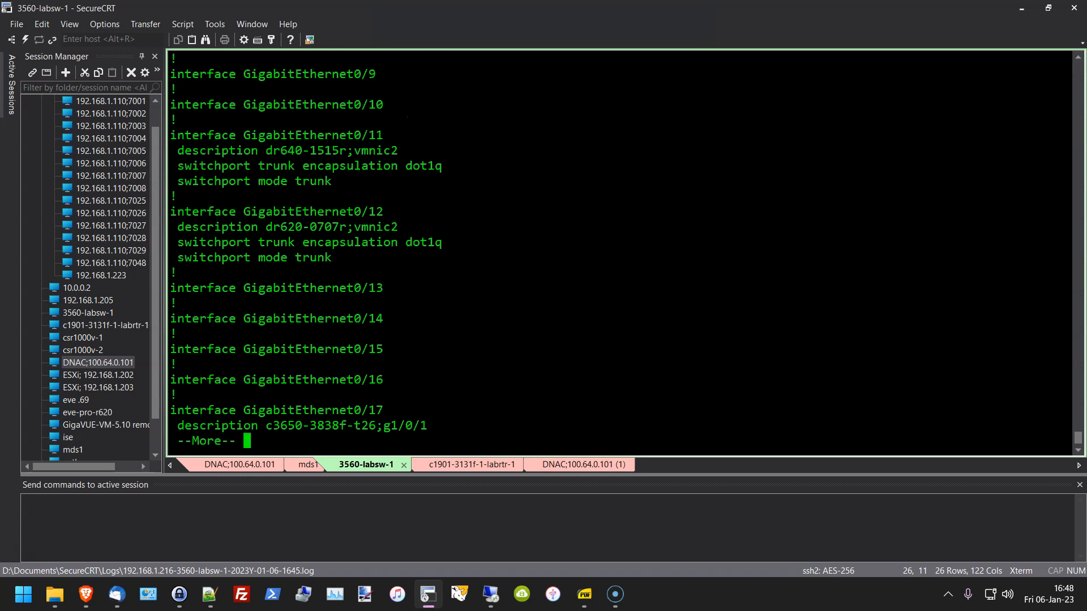
key("space")
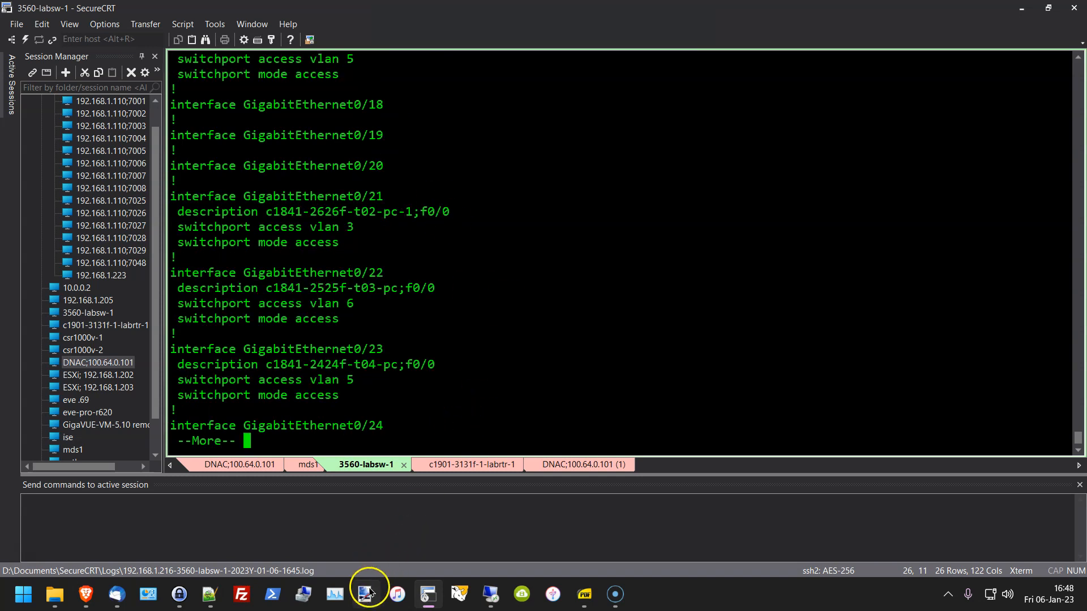
left_click(429, 599)
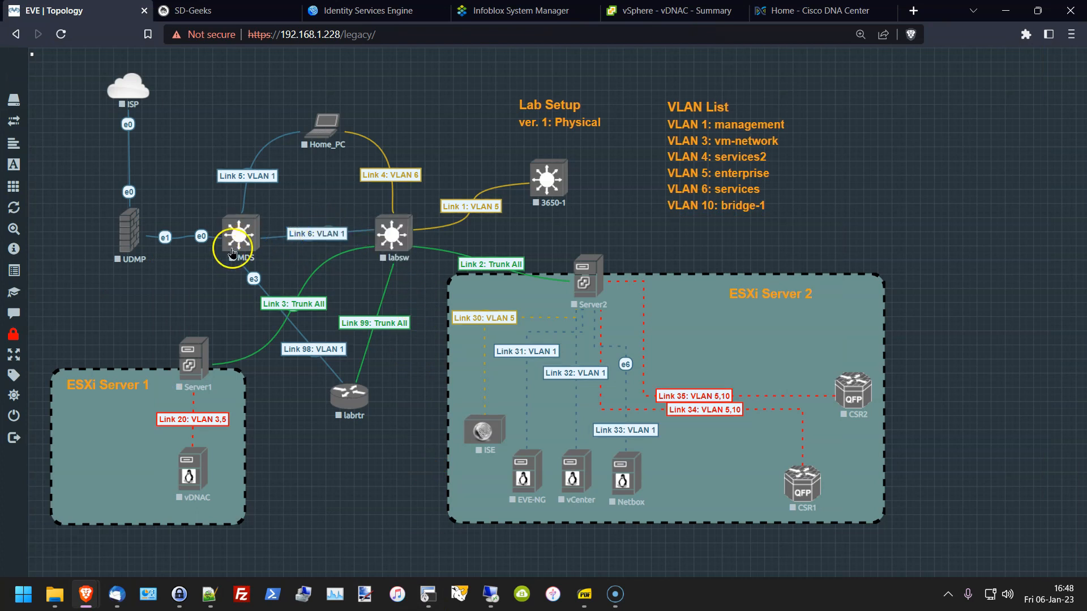
left_click(429, 595)
Step: Highlight the Gi0/2 management description and Gi0/21's -pc-1 description with vlan 3
scroll(424, 300, "up", 8)
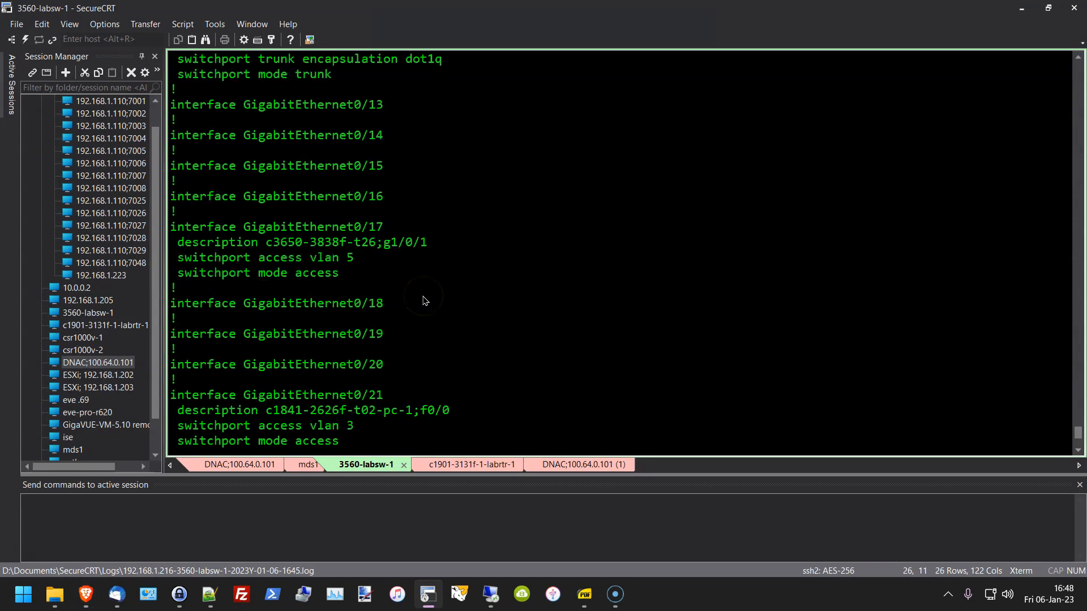
scroll(425, 301, "up", 2)
scroll(425, 301, "up", 9)
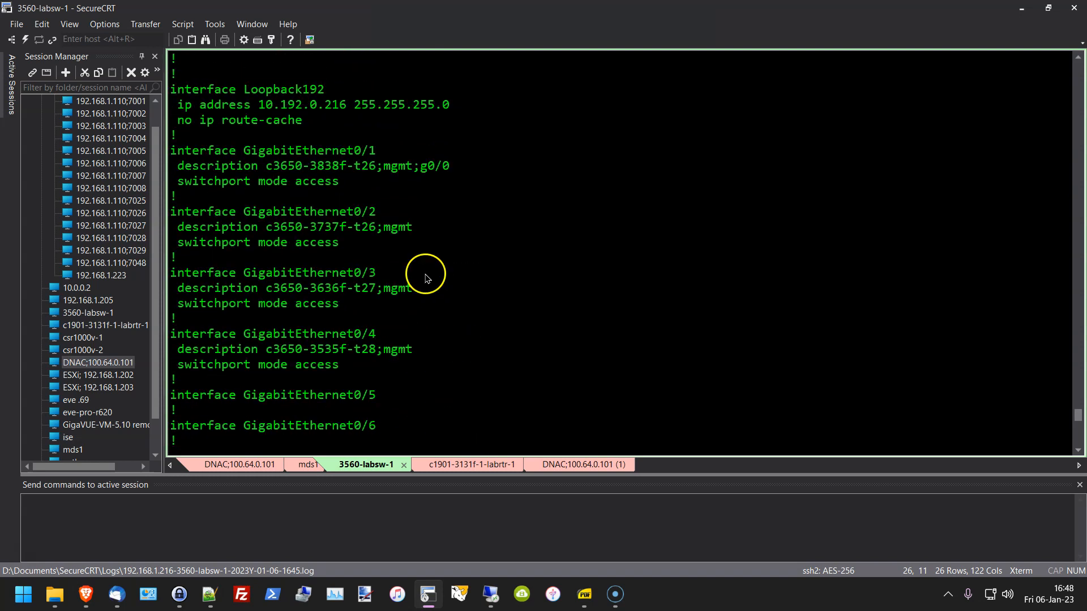
left_click_drag(320, 226, 454, 229)
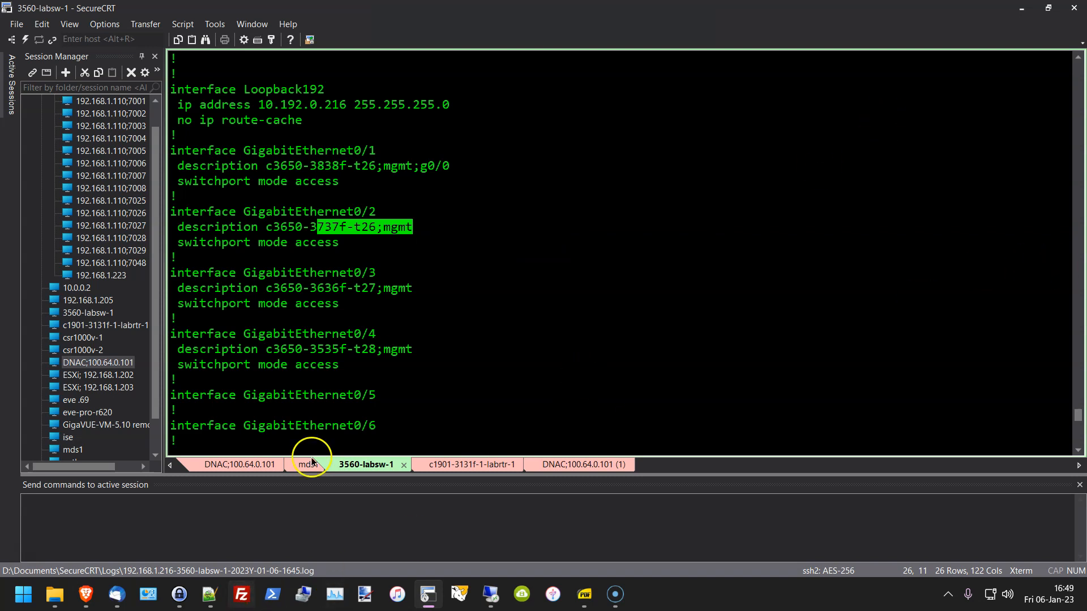
scroll(391, 362, "down", 9)
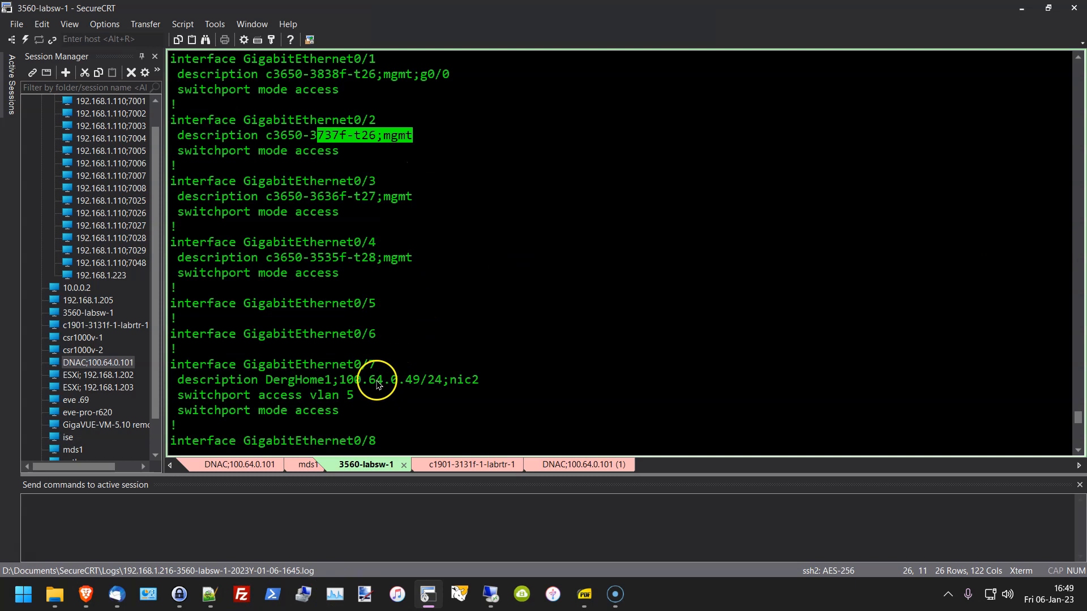
scroll(363, 389, "down", 10)
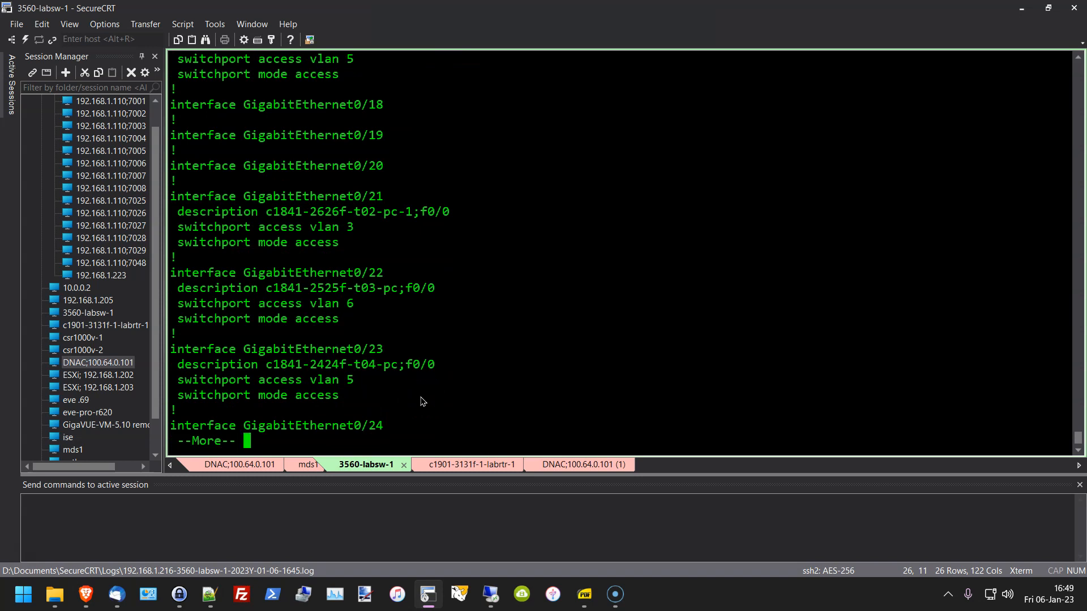
left_click_drag(268, 214, 385, 213)
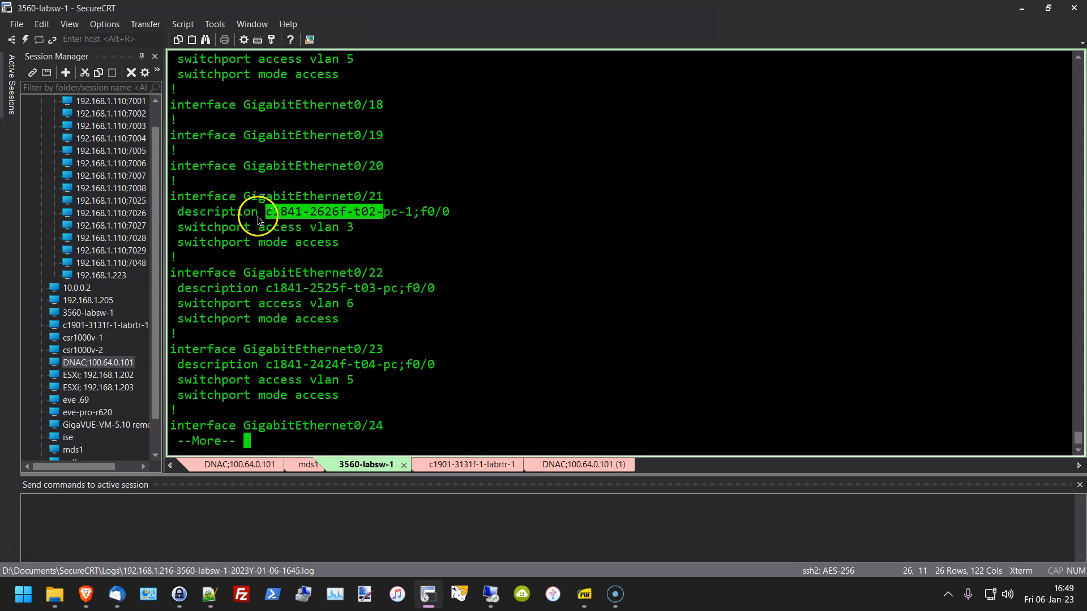
left_click_drag(258, 216, 490, 224)
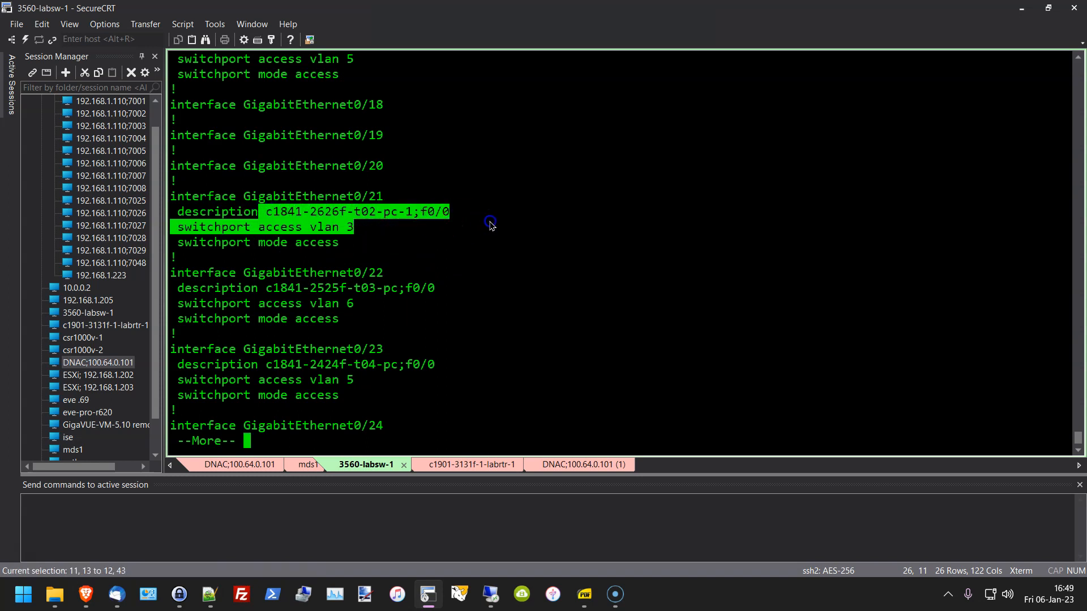
left_click(383, 215)
left_click_drag(385, 218, 413, 216)
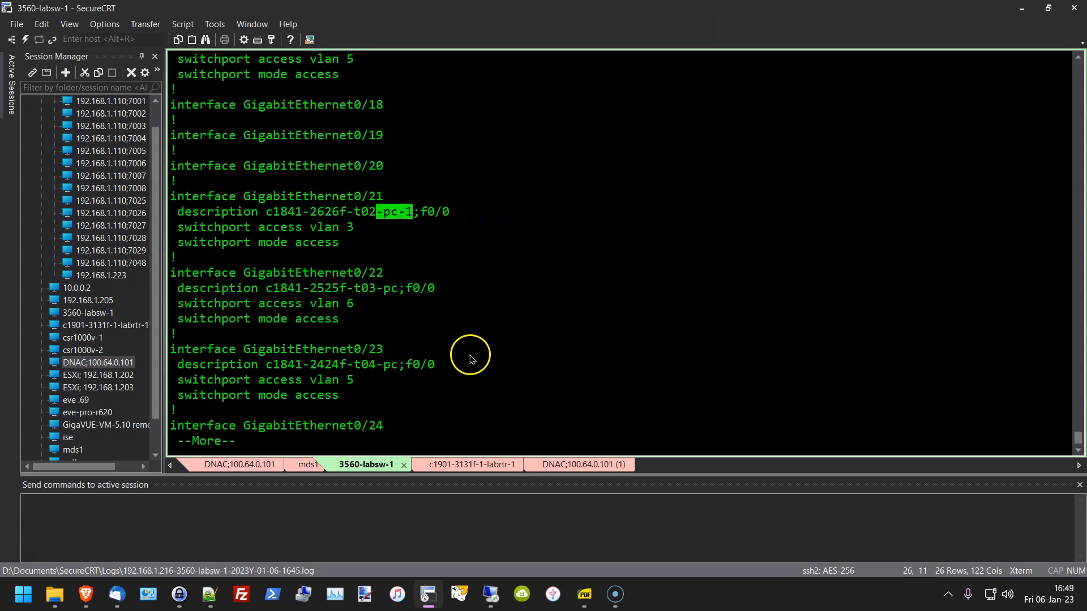
left_click(481, 329)
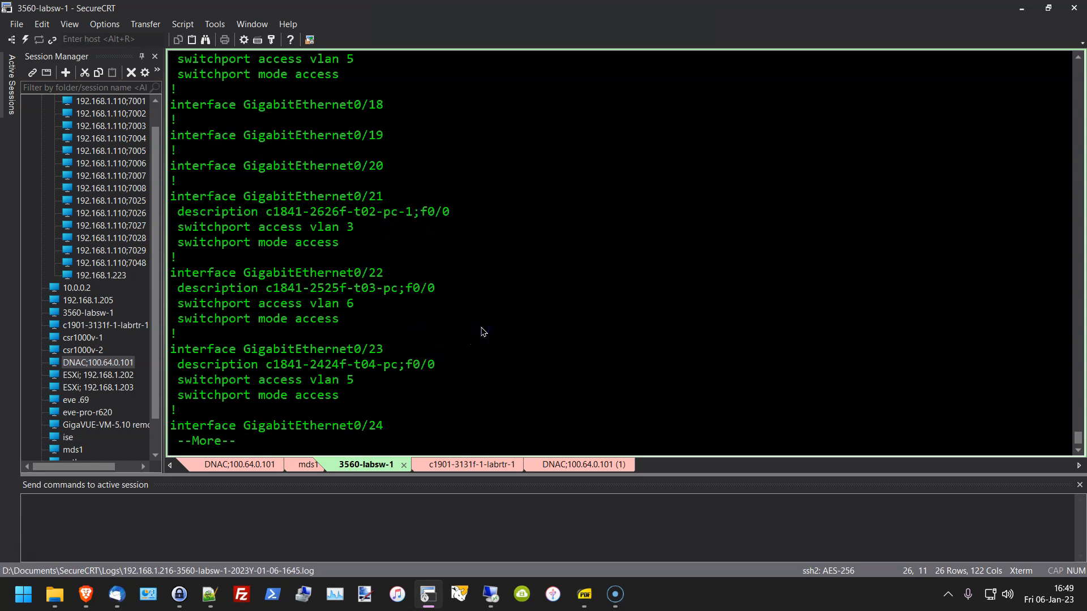
key("space")
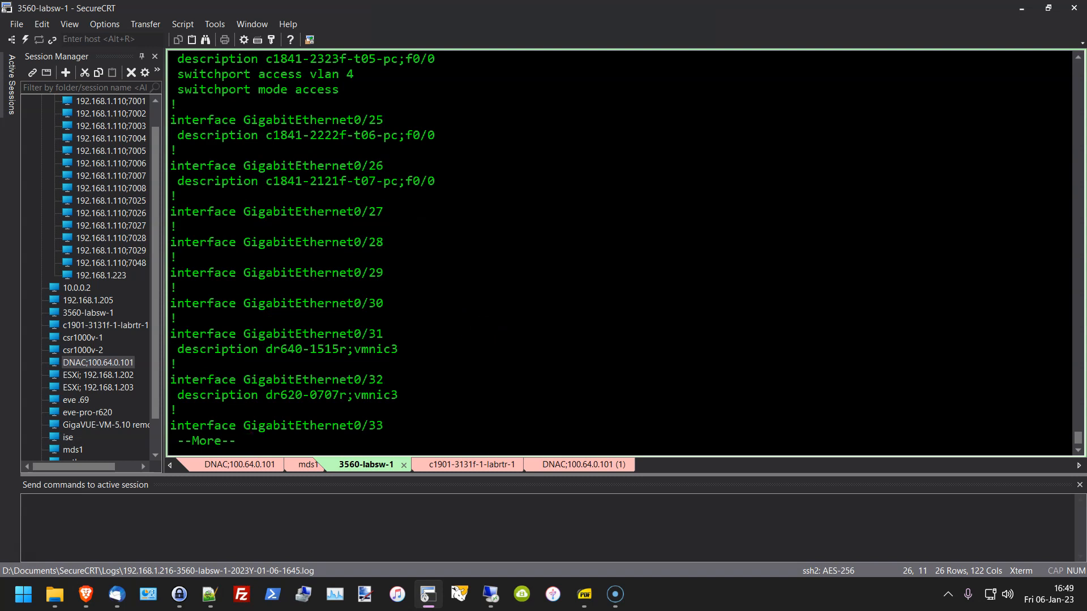
Step: Highlight the Gi0/31 and Gi0/32 ports described toward vmnic3
key("Return")
key("Return")
key("Return")
key("Return")
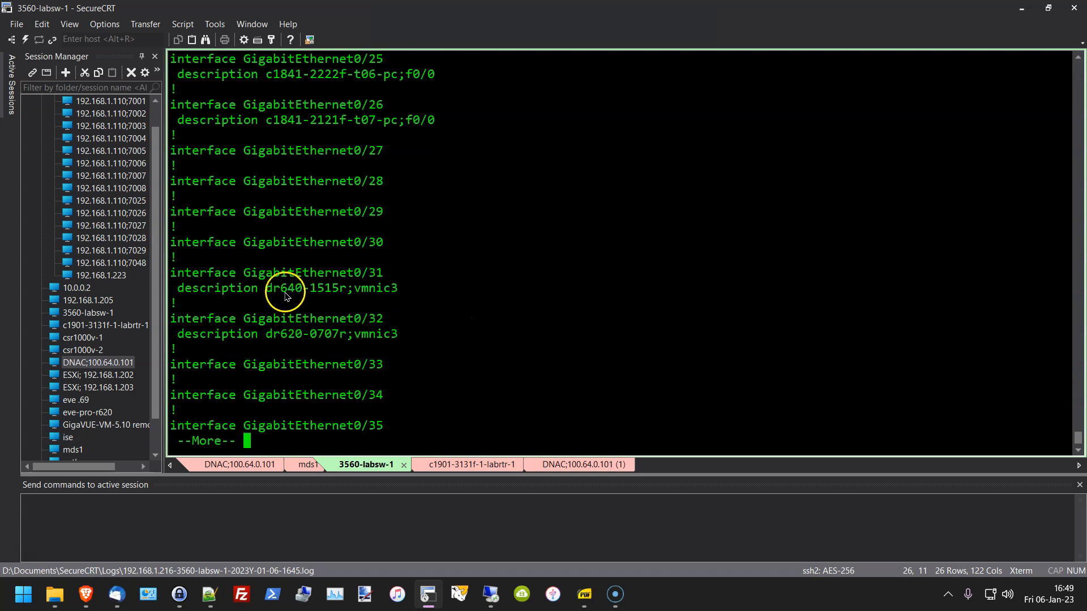
left_click_drag(281, 272, 414, 328)
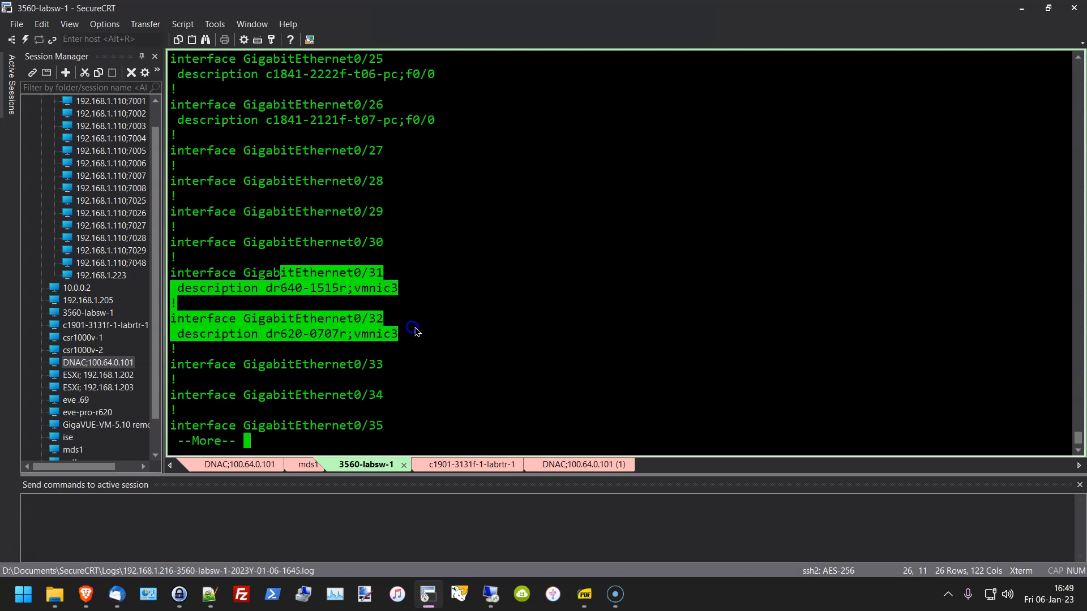
left_click(441, 315)
left_click(427, 287)
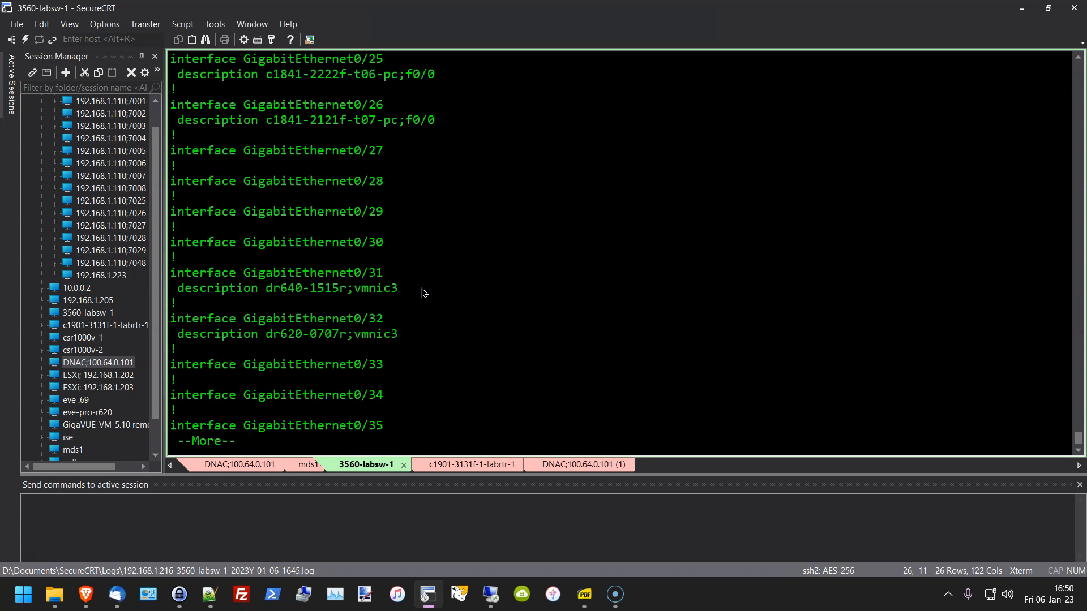
Step: Highlight Gi0/47's c1921 labrtr trunk settings and Gi0/48's connected-device description
key("space")
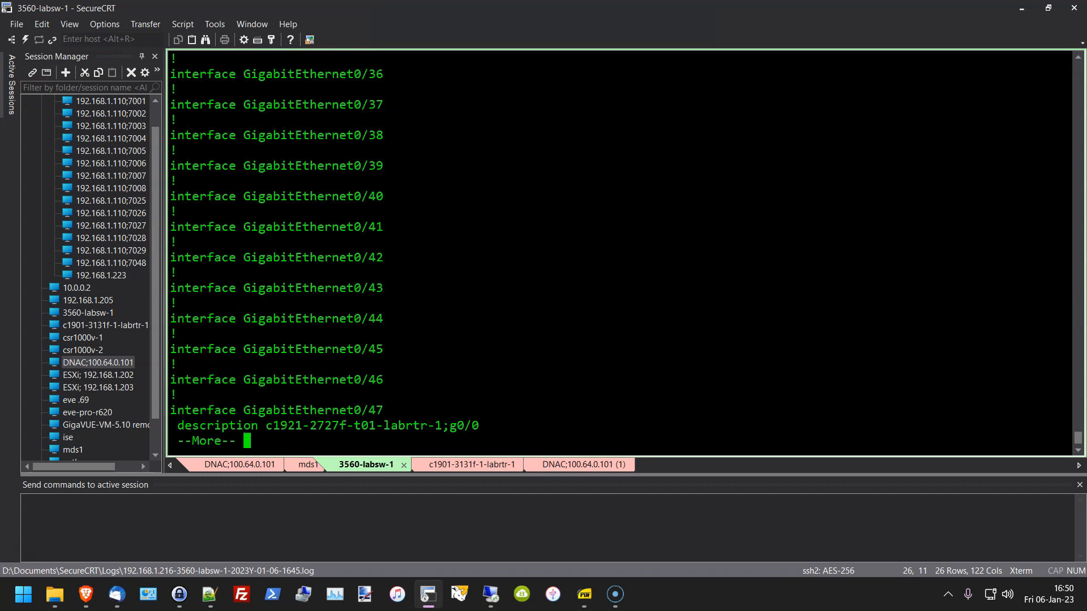
key("Return")
key("Return")
key("Return")
key("Return")
key("Return")
key("Return")
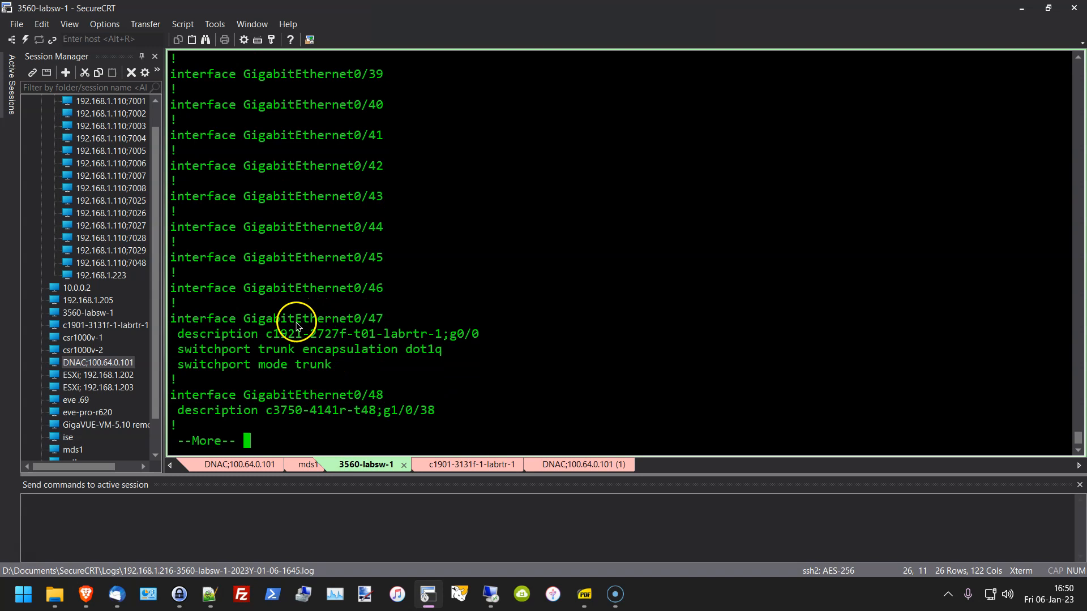
double_click(272, 336)
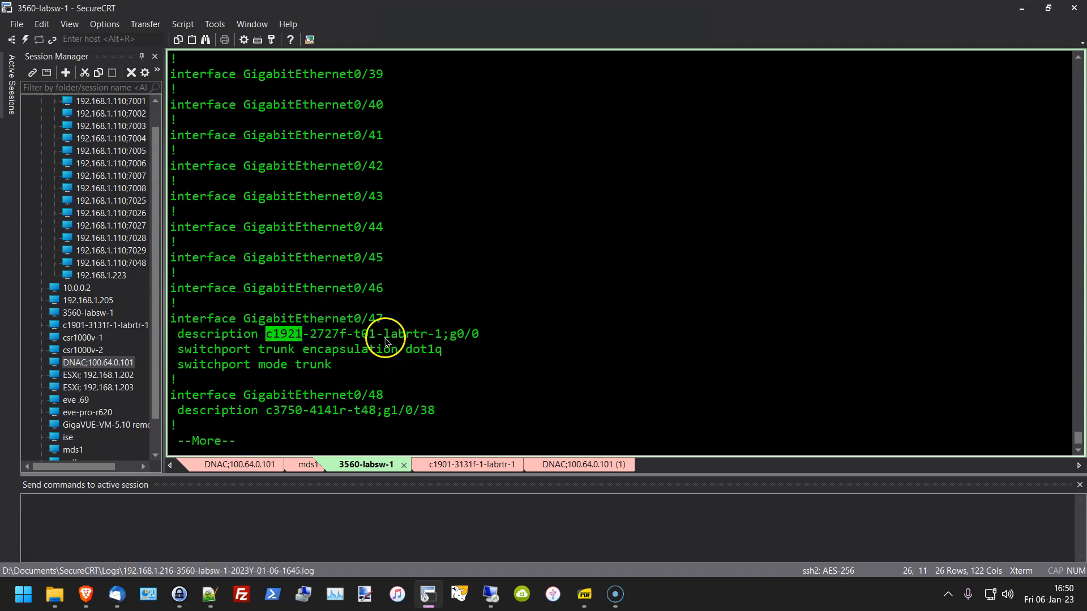
left_click_drag(384, 334, 434, 338)
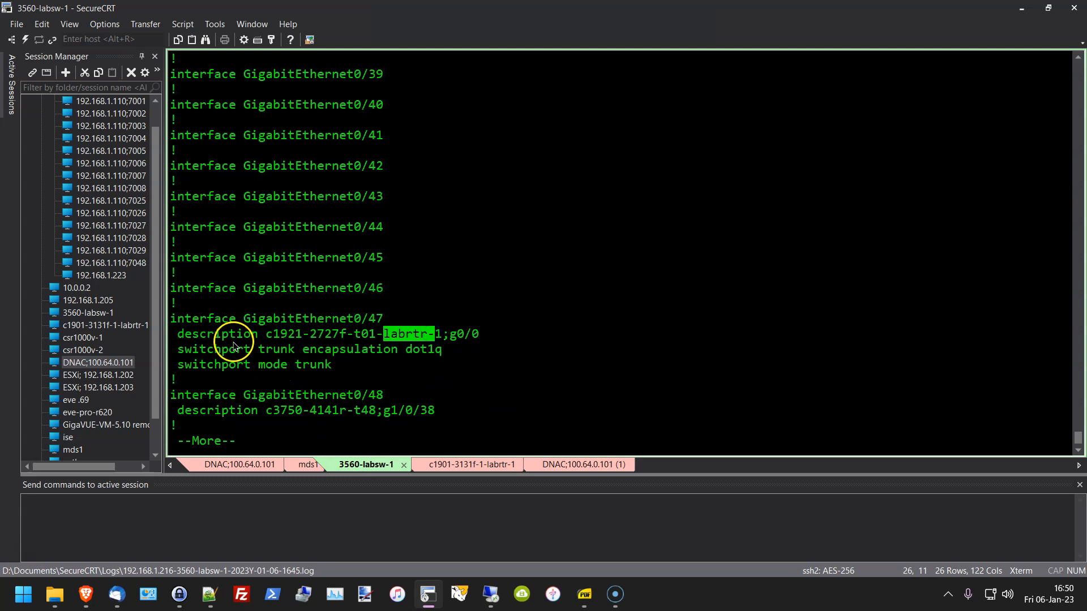
left_click_drag(237, 349, 393, 376)
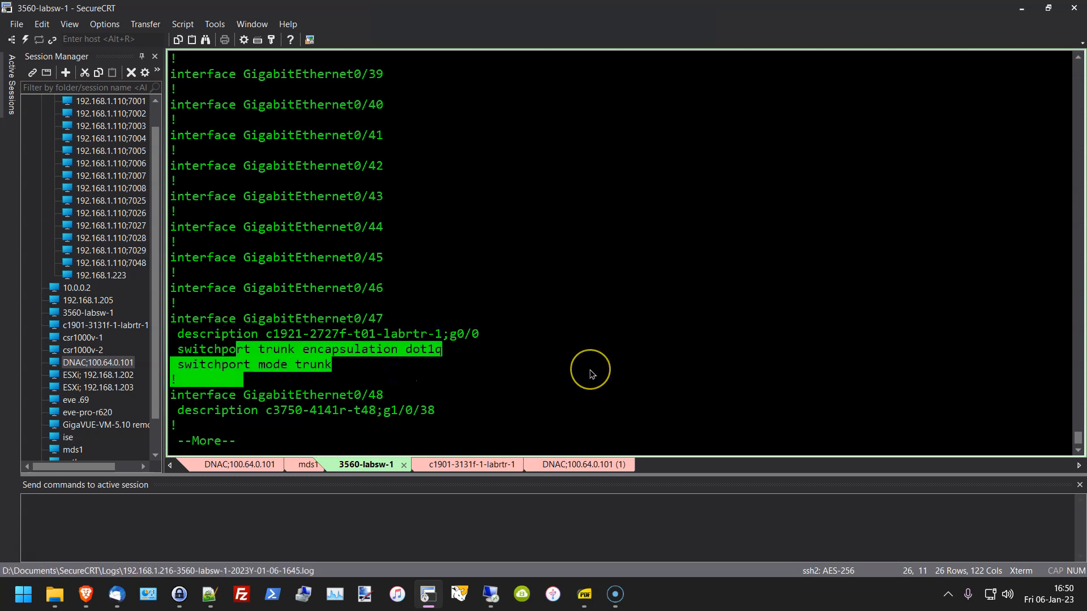
key("Return")
key("Return")
key("Return")
key("Return")
key("Return")
key("Return")
key("Return")
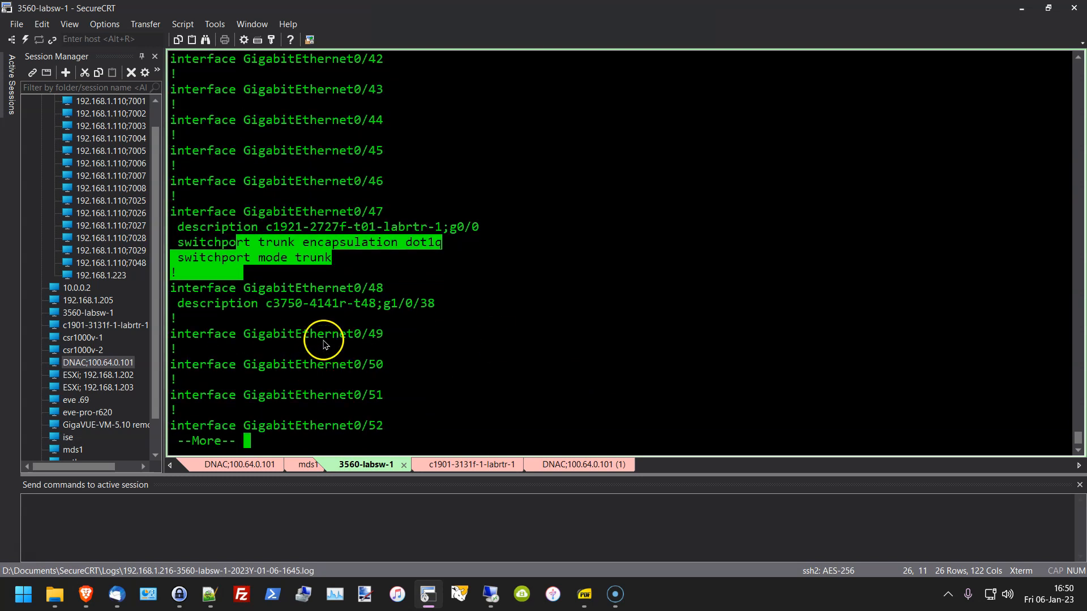
left_click_drag(289, 288, 389, 290)
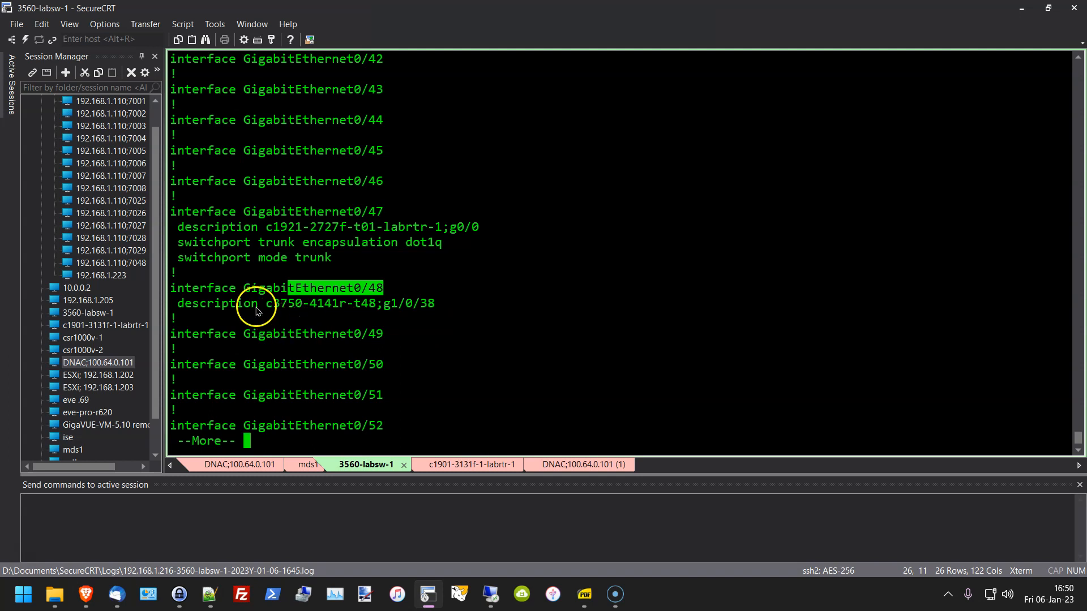
left_click_drag(258, 304, 332, 304)
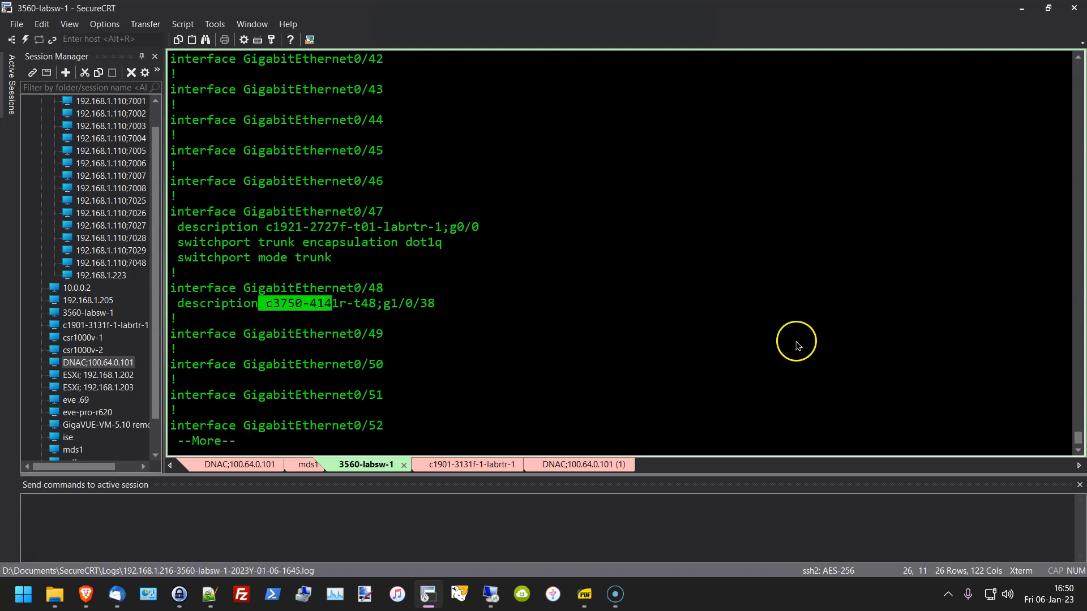
left_click(429, 592)
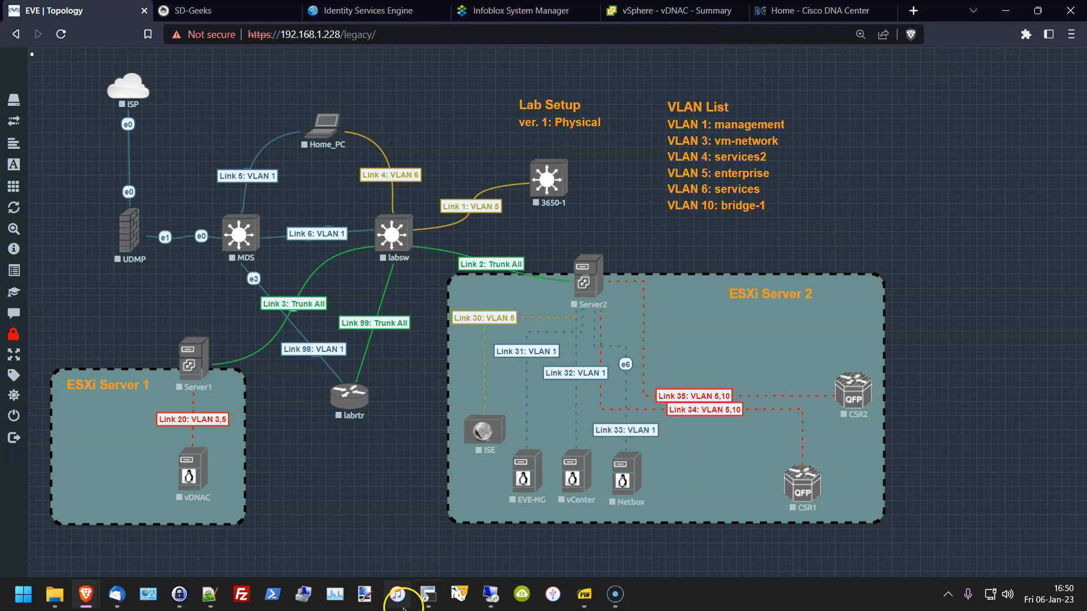
Step: Bring the 3560-labsw-1 terminal back from the topology view and clear its highlight
mouse_move(430, 591)
left_click(408, 515)
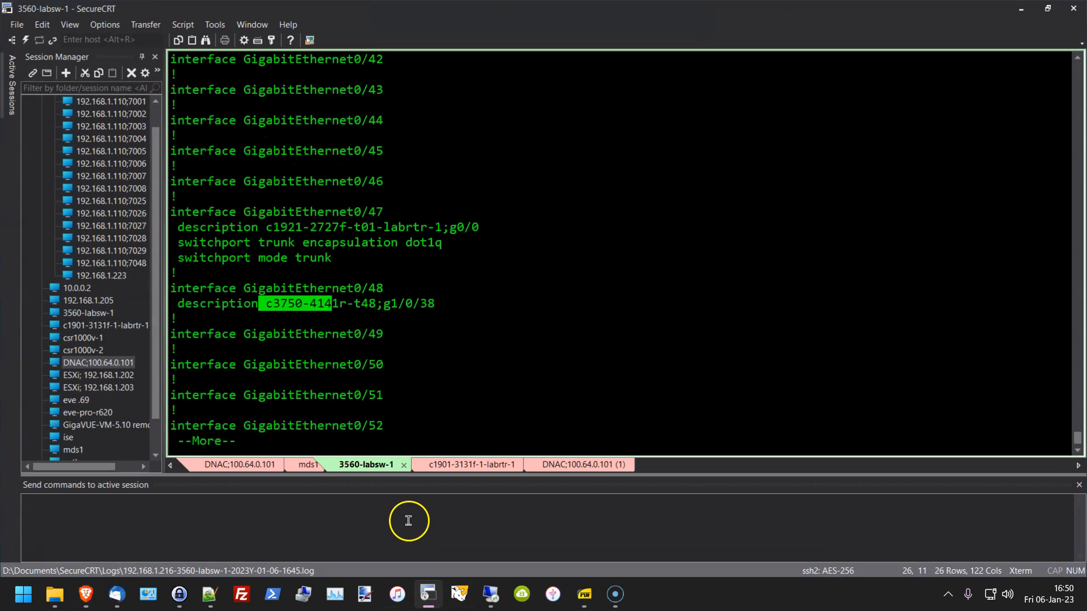
left_click(479, 311)
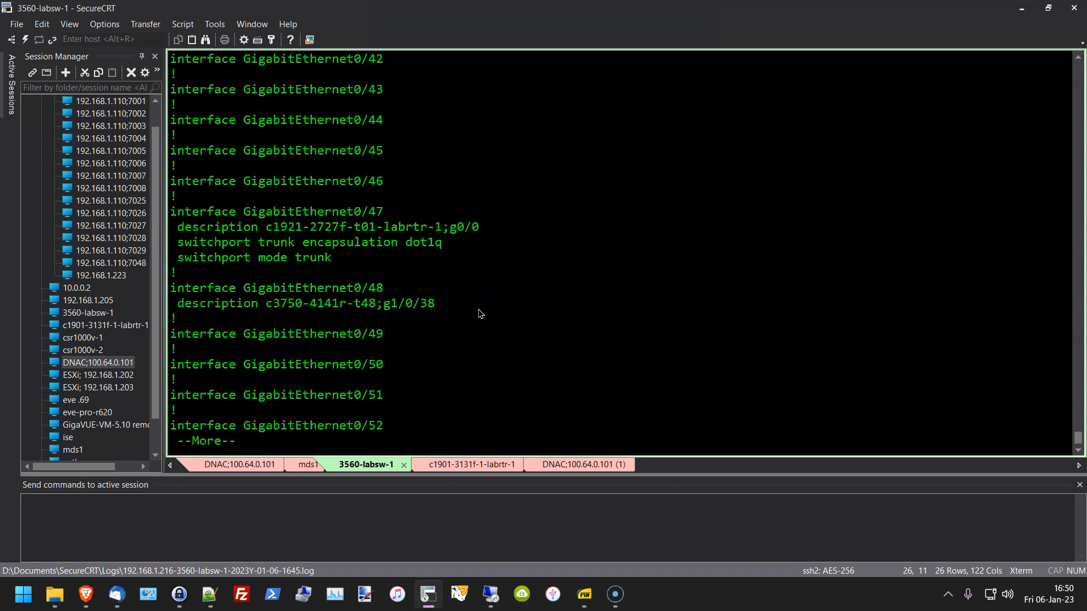
Step: Finish the config and highlight Vlan1 address 192.168.1.216 and default gateway 192.168.1.1
key("space")
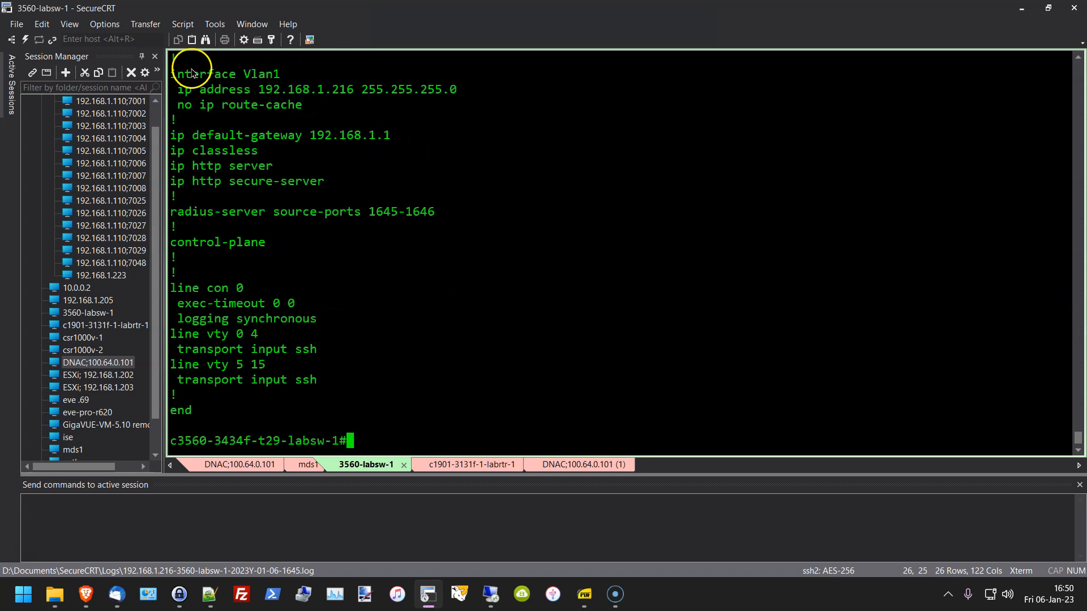
mouse_move(178, 89)
left_mouse_down()
mouse_move(404, 88)
mouse_move(175, 89)
left_mouse_up()
left_click_drag(456, 89, 295, 91)
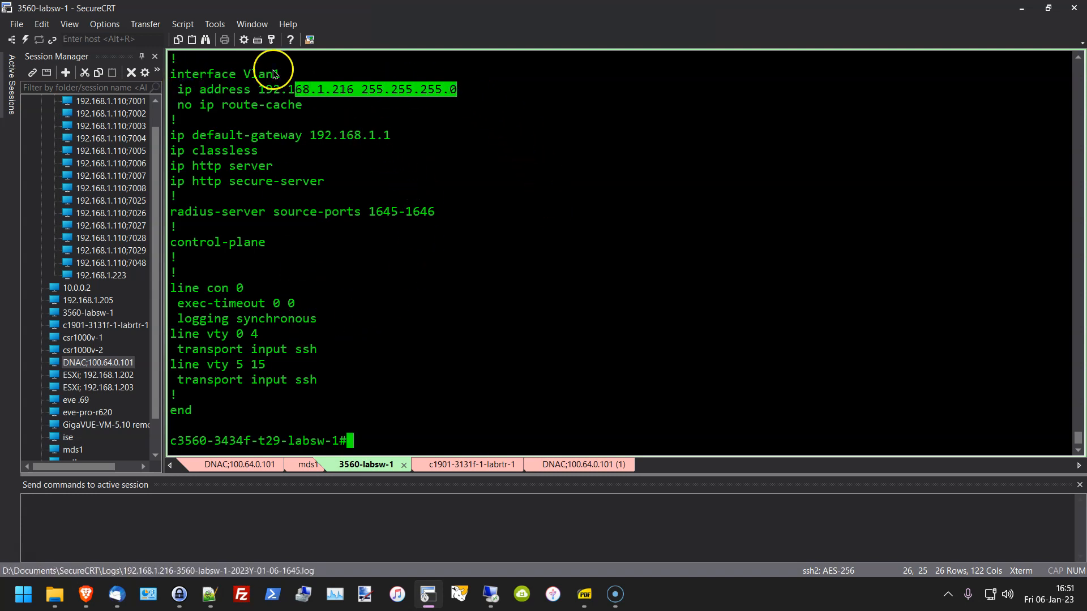
left_click_drag(309, 136, 347, 134)
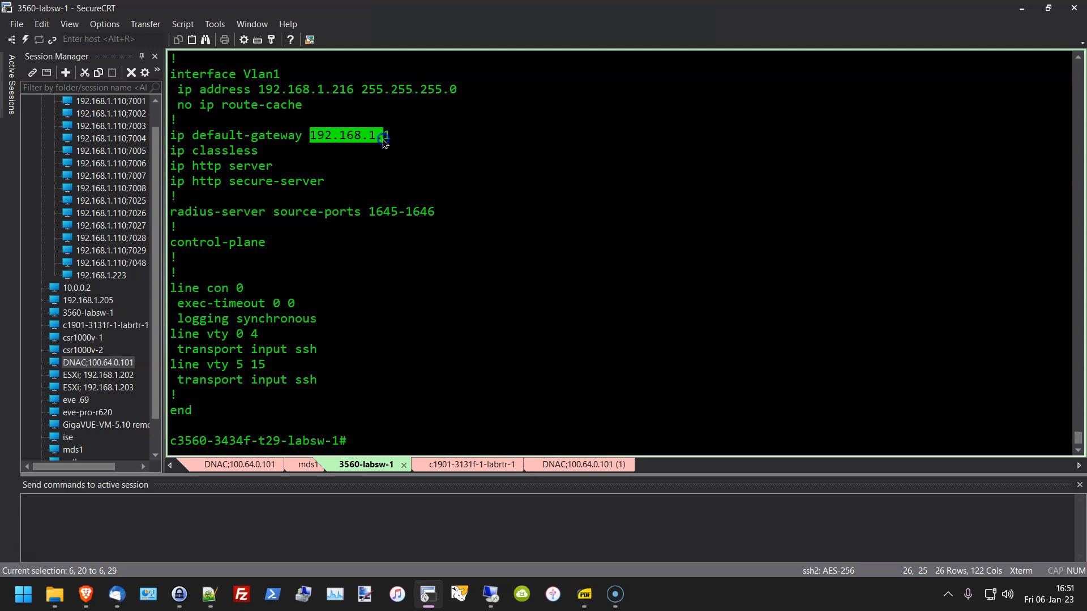
left_click_drag(385, 142, 391, 139)
left_click(408, 137)
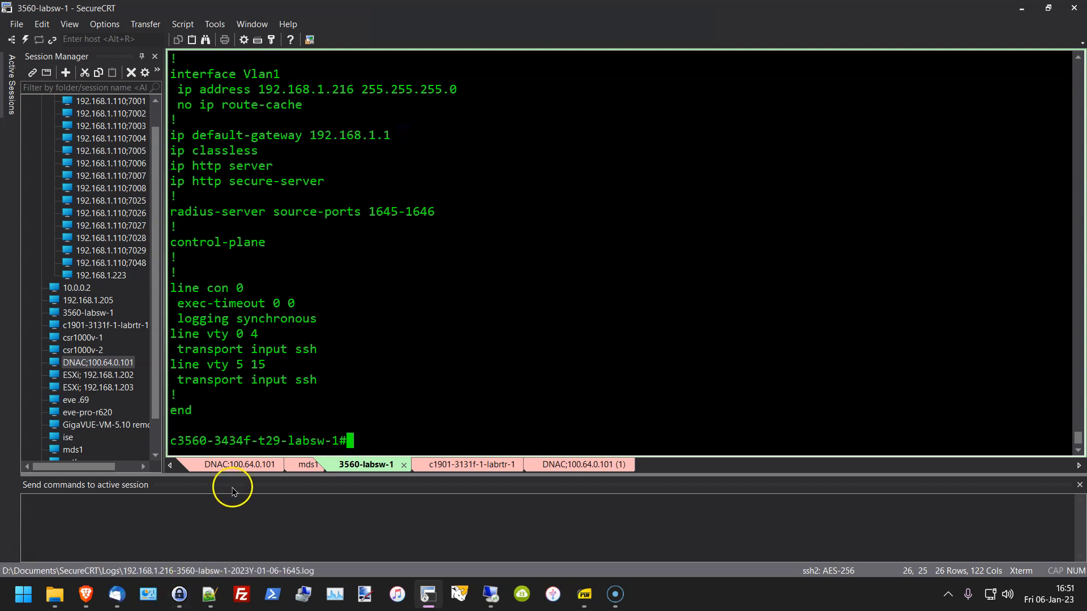
left_click_drag(398, 137, 311, 138)
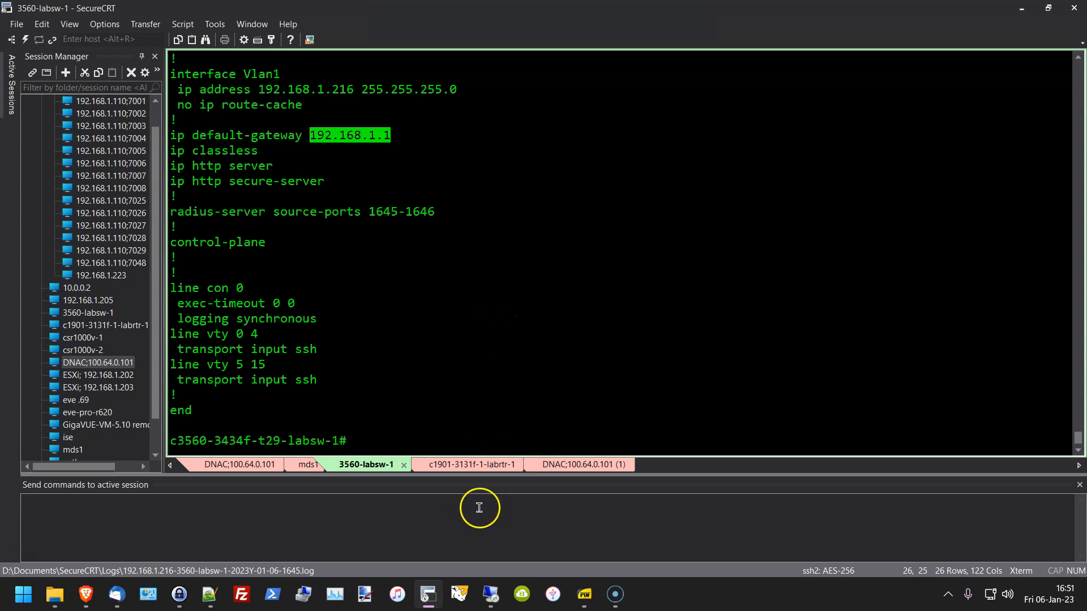
Step: Compare against the EVE-NG topology twice, then move to the c1901 labrtr session
left_click(424, 597)
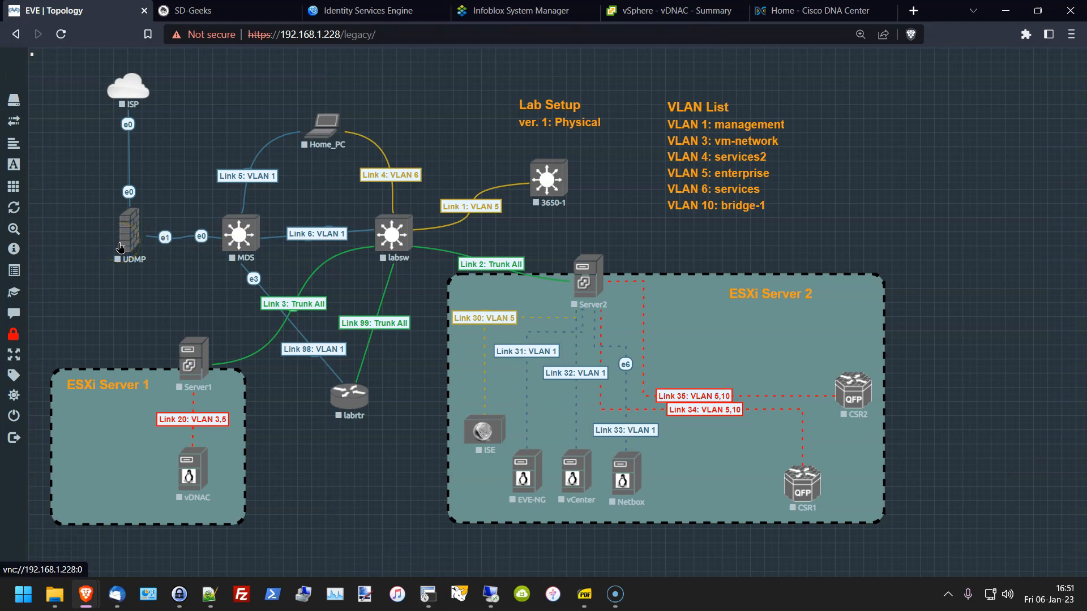
left_click(429, 591)
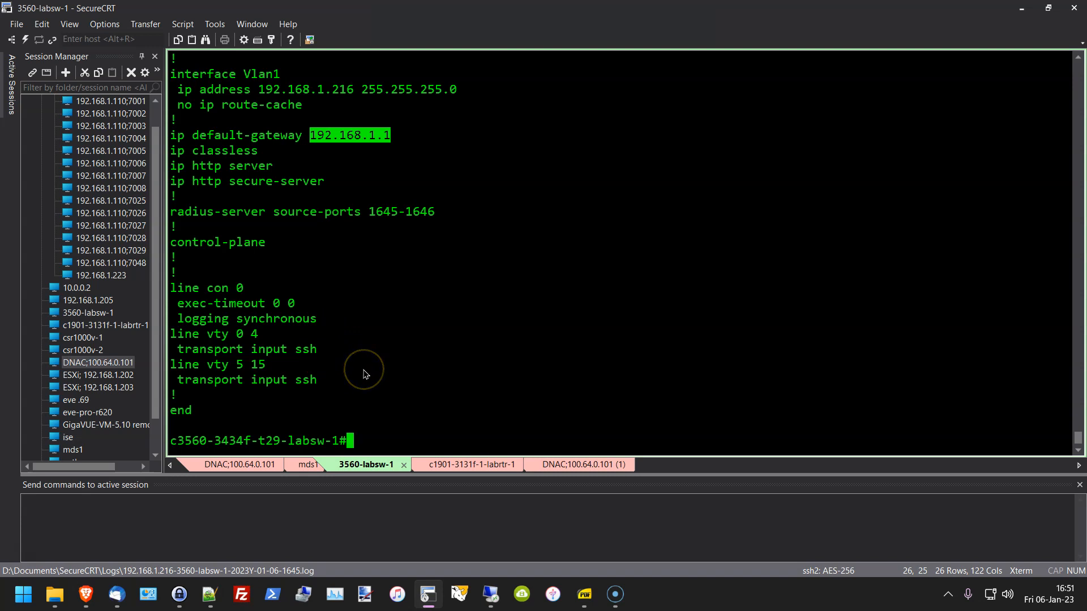
left_click(430, 600)
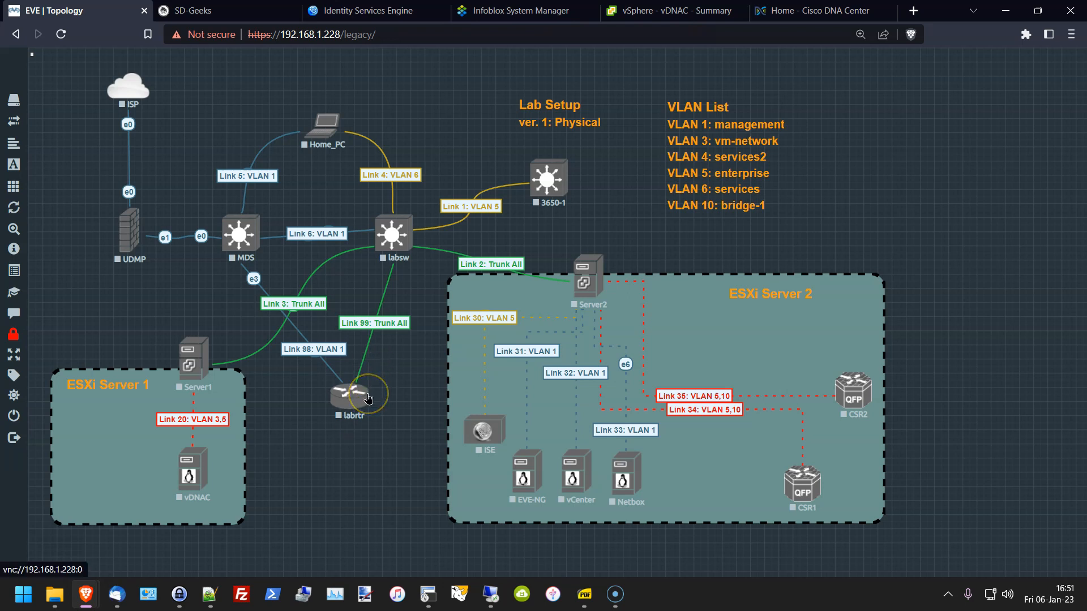
left_click(428, 593)
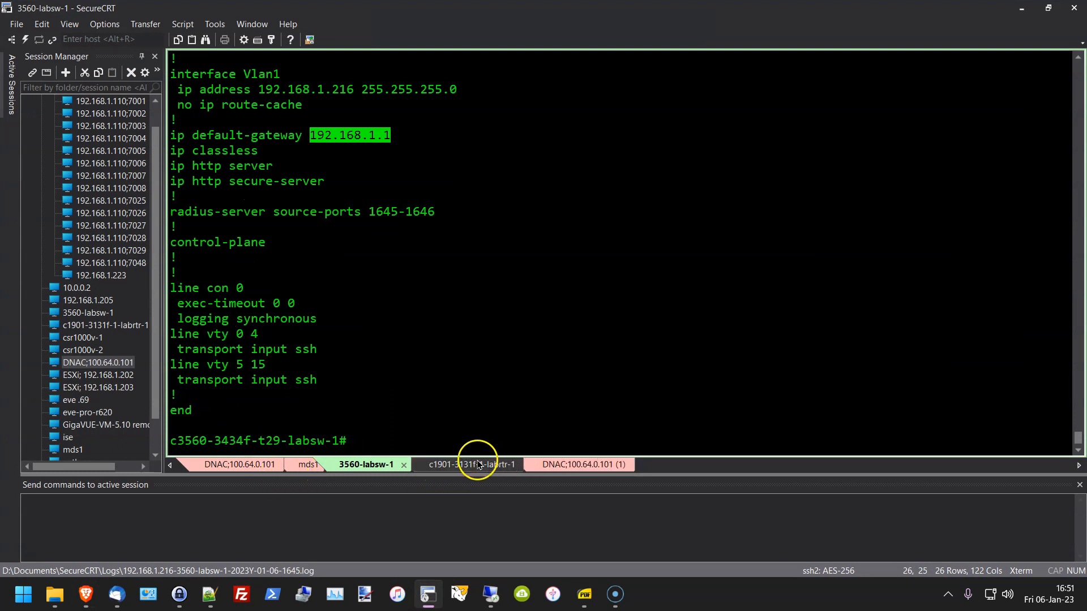
left_click(456, 465)
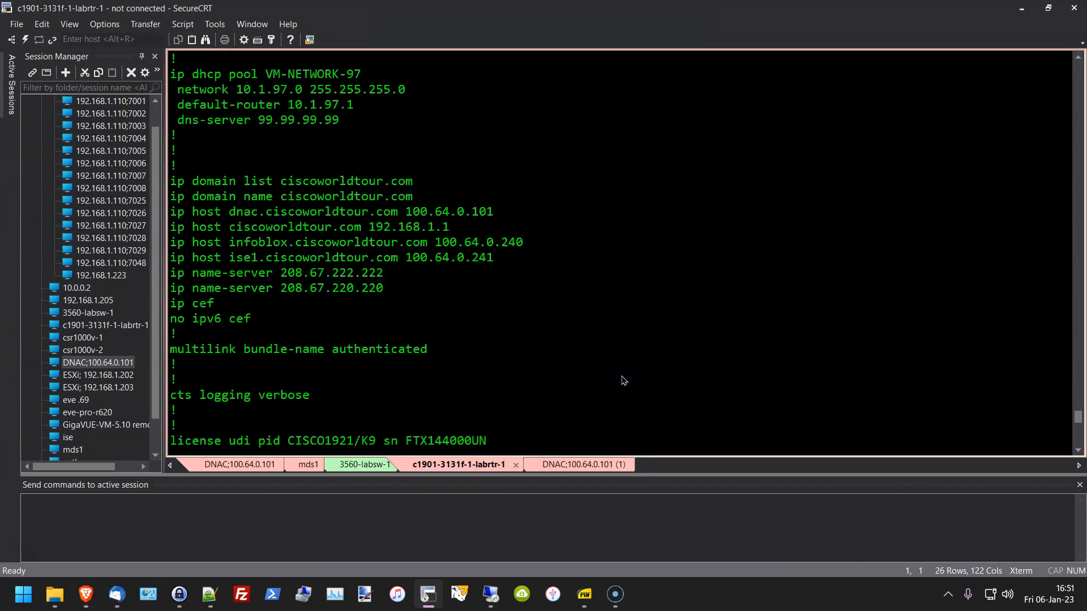
Step: Run show run on labrtr and page past no aaa new-model to the DHCP excluded addresses
key("Return")
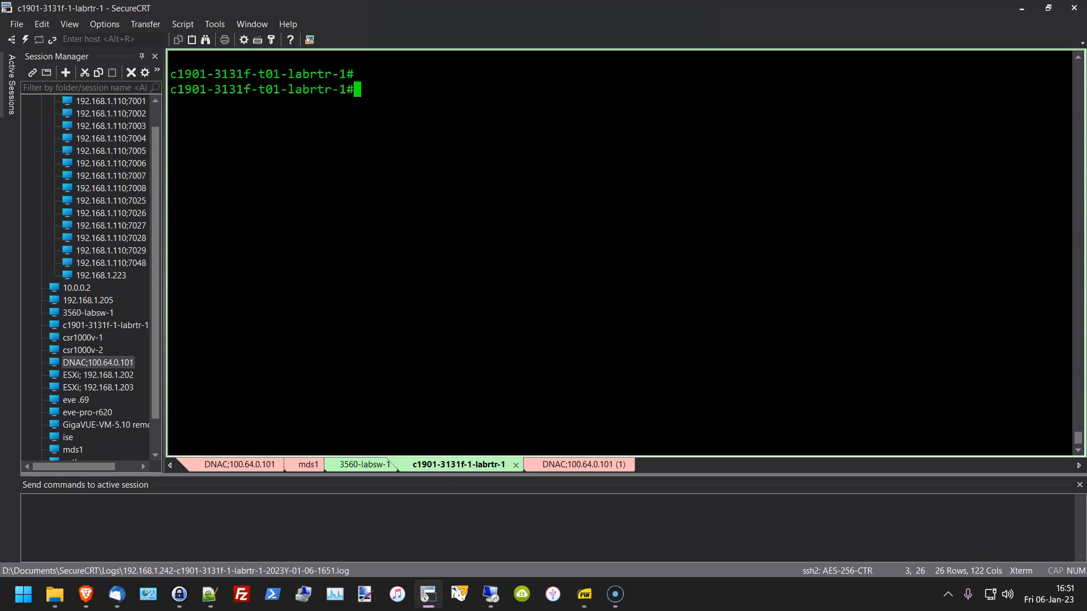
type("show ru")
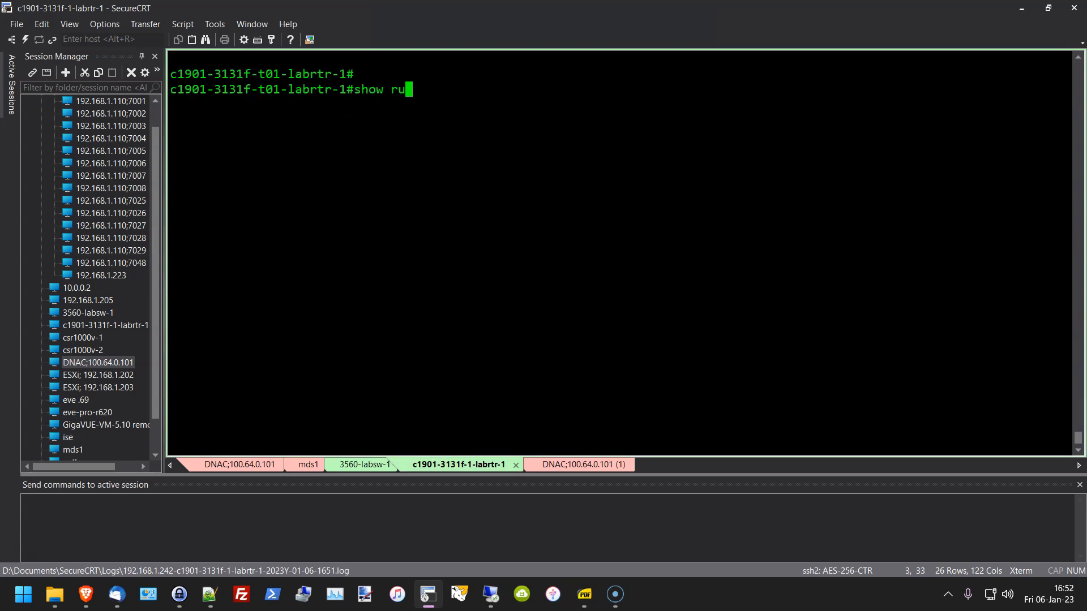
type("n")
key("Return")
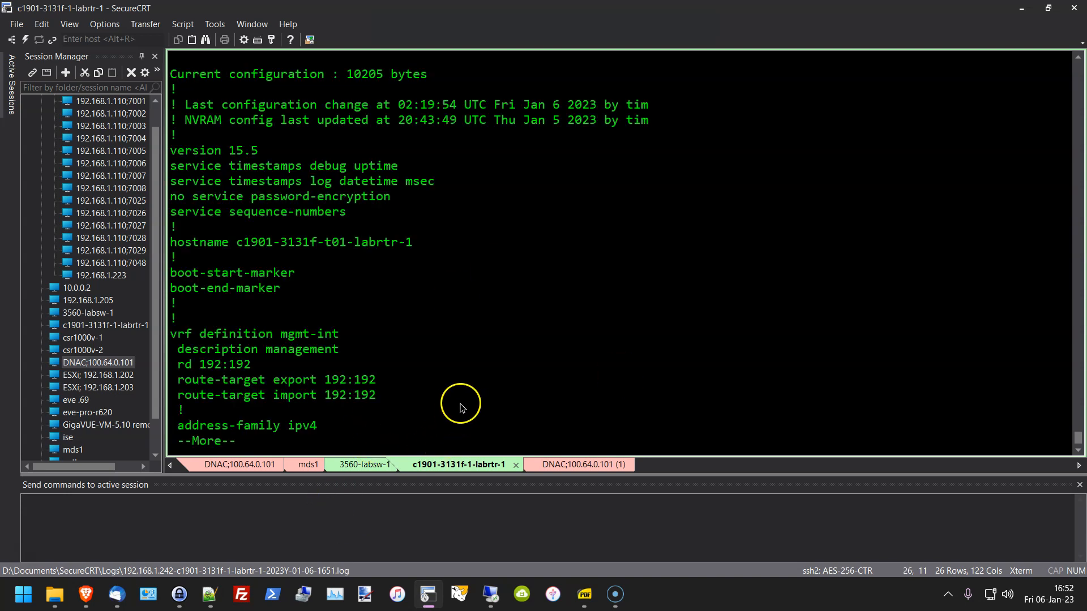
key("space")
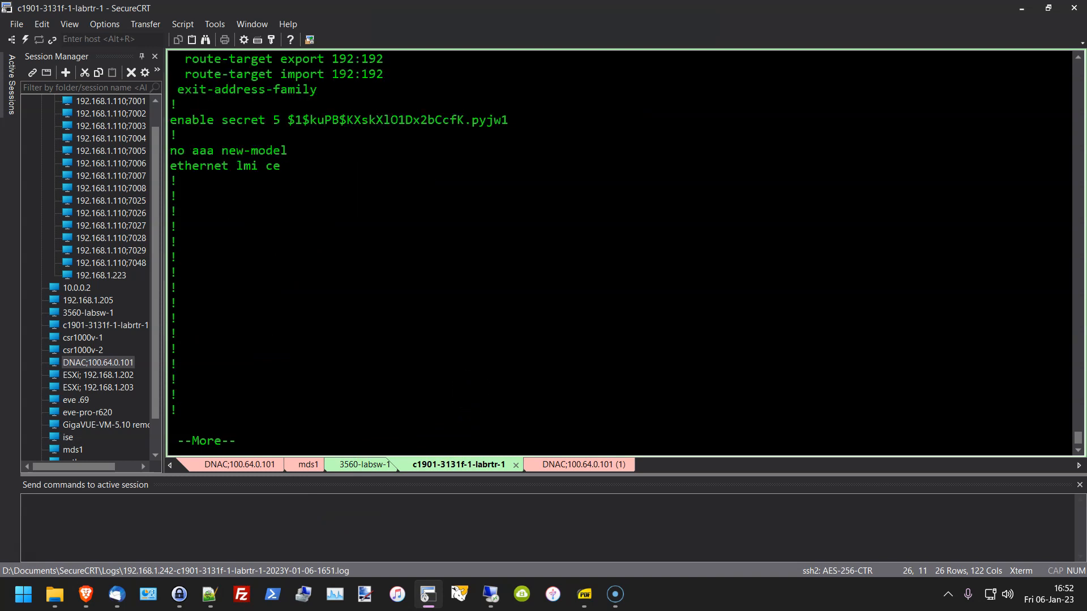
left_click_drag(246, 153, 170, 152)
left_click(381, 298)
key("space")
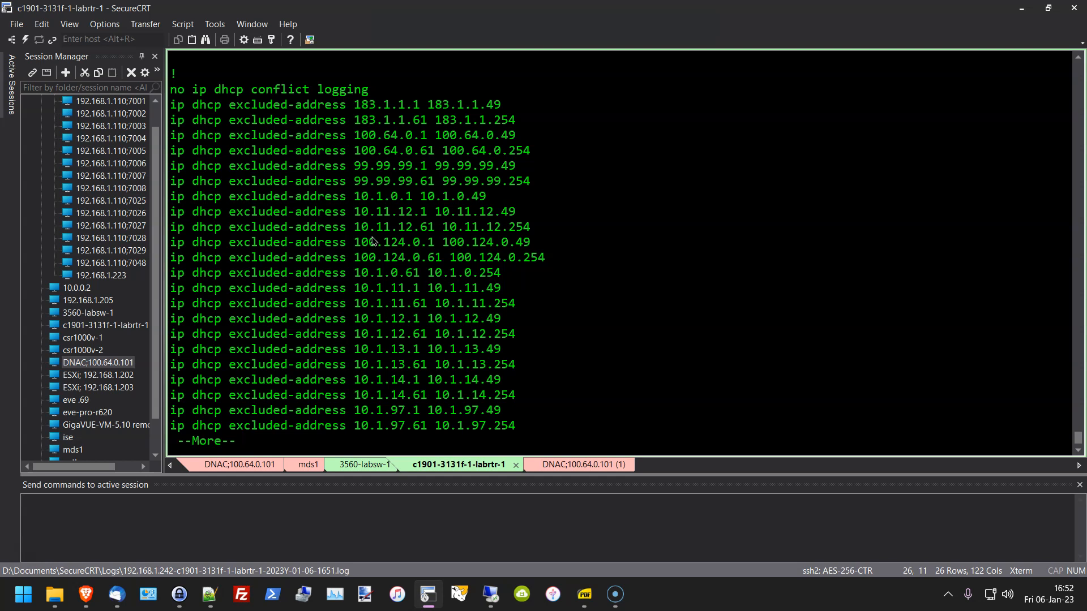
Step: Inspect the VM-NETWORK pool: network and mask, default router 10.1.0.1, DNS 99.99.99.99
key("space")
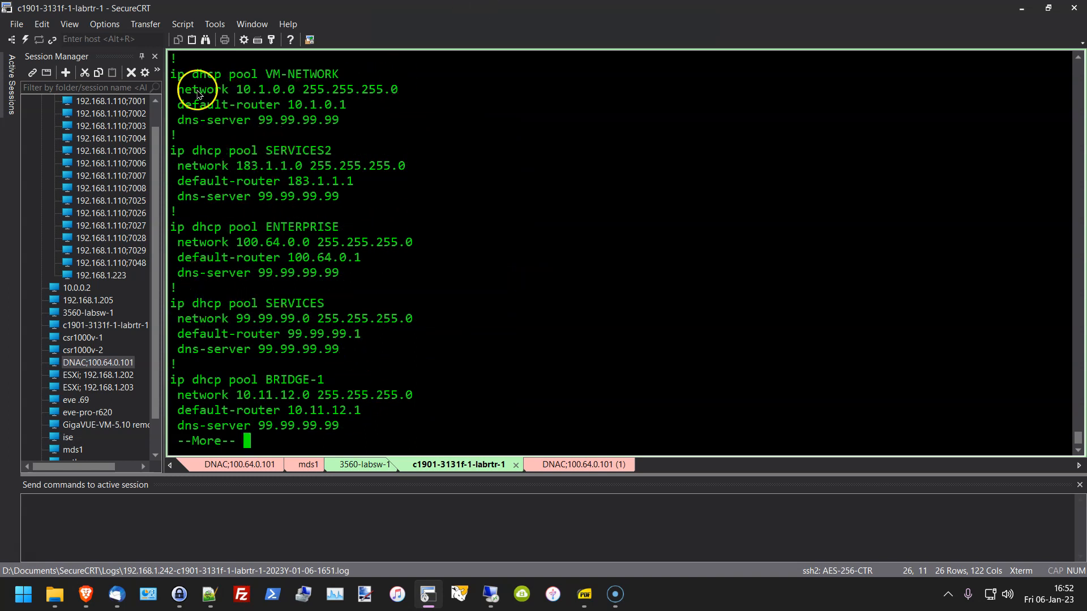
left_click_drag(171, 74, 368, 258)
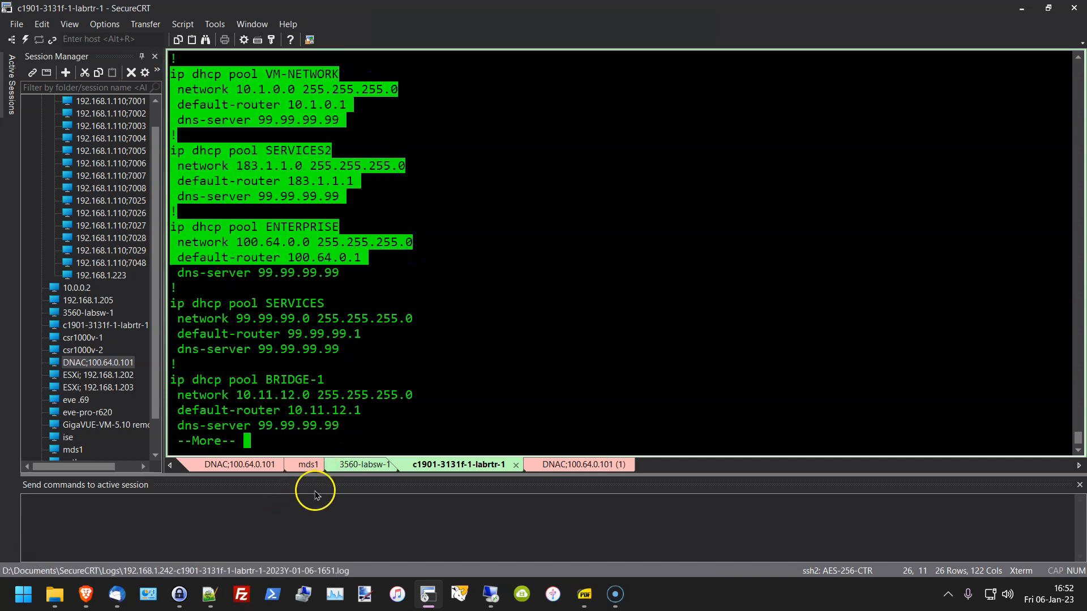
left_click(426, 243)
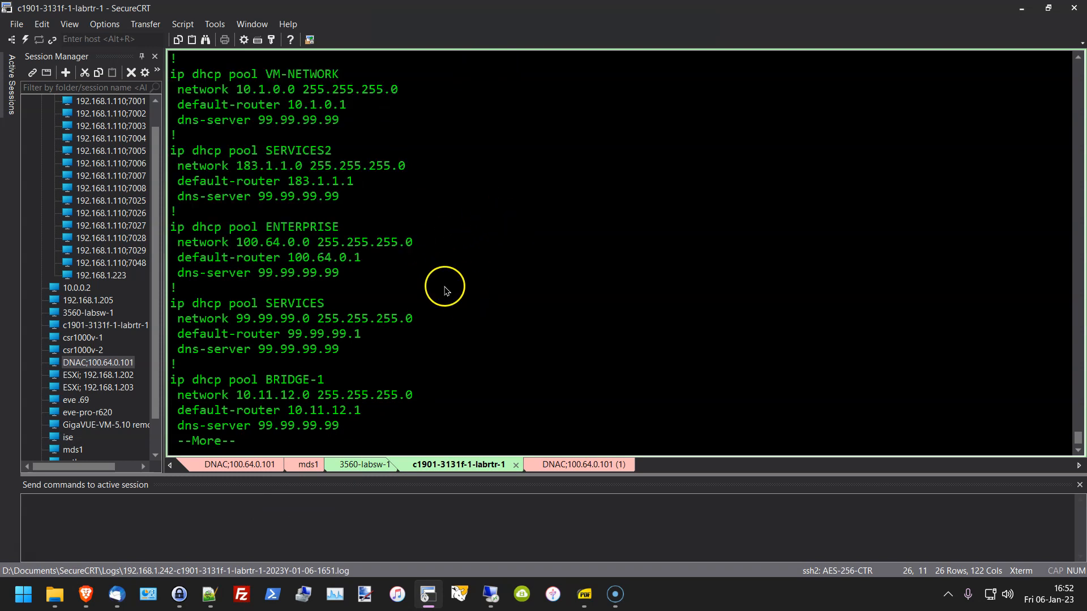
scroll(419, 347, "up", 3)
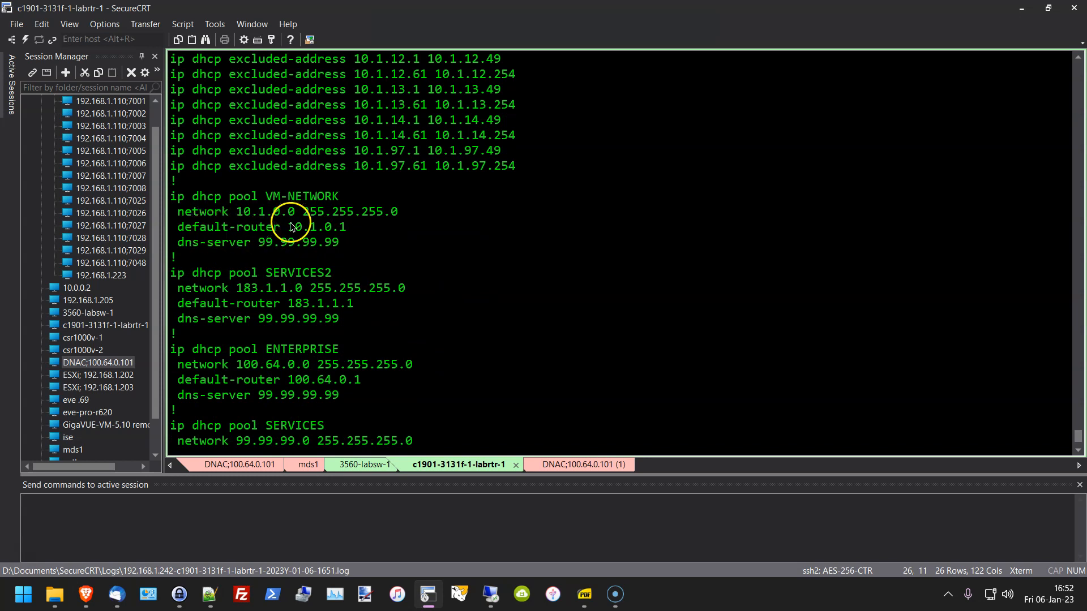
left_click_drag(289, 227, 356, 231)
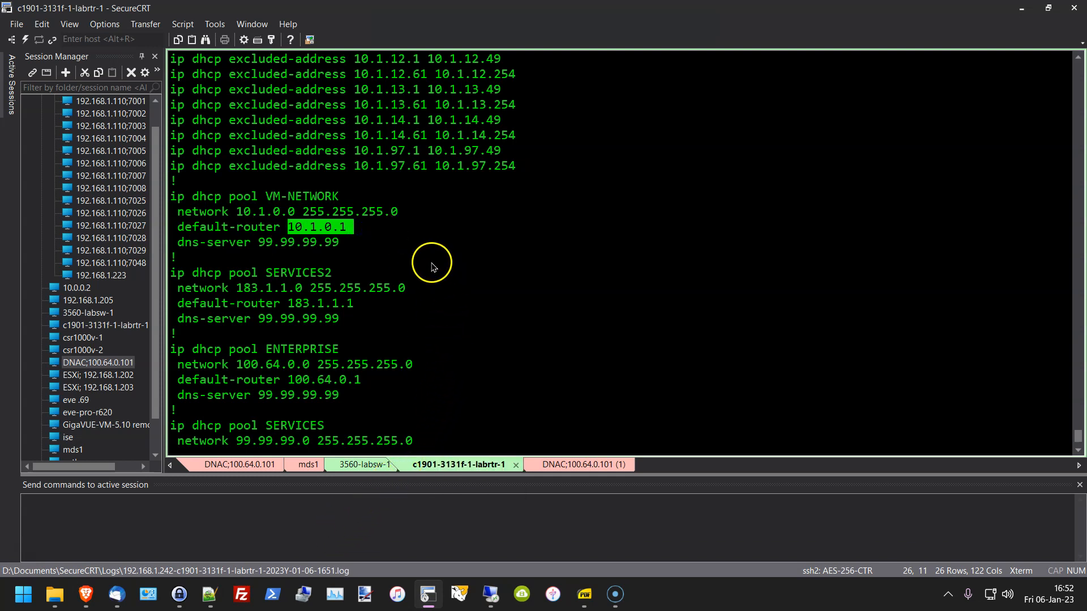
left_click(313, 240)
left_click_drag(290, 230, 357, 227)
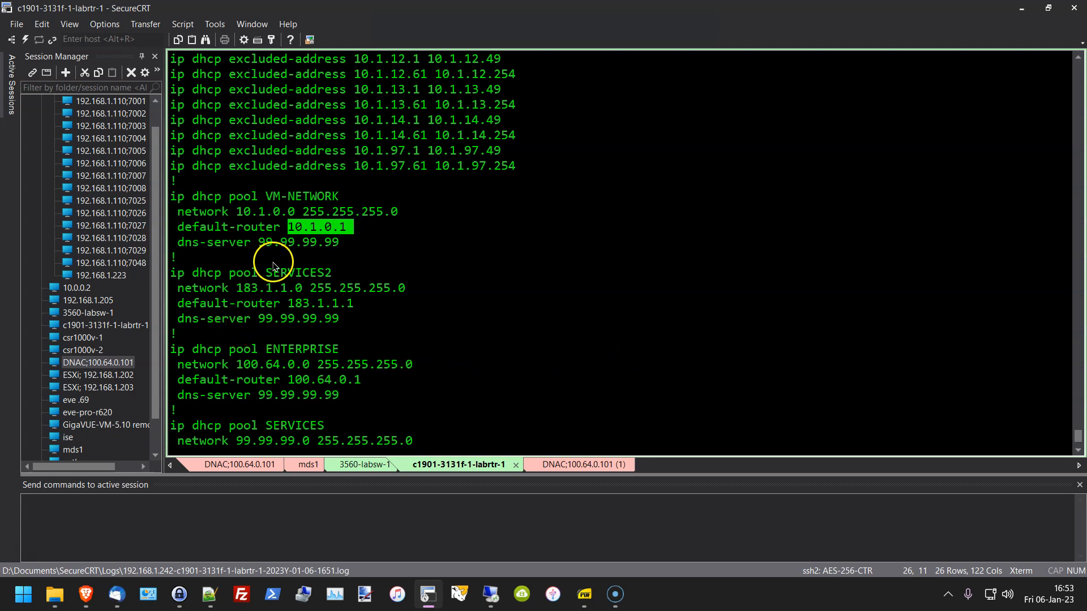
left_click_drag(260, 242, 342, 249)
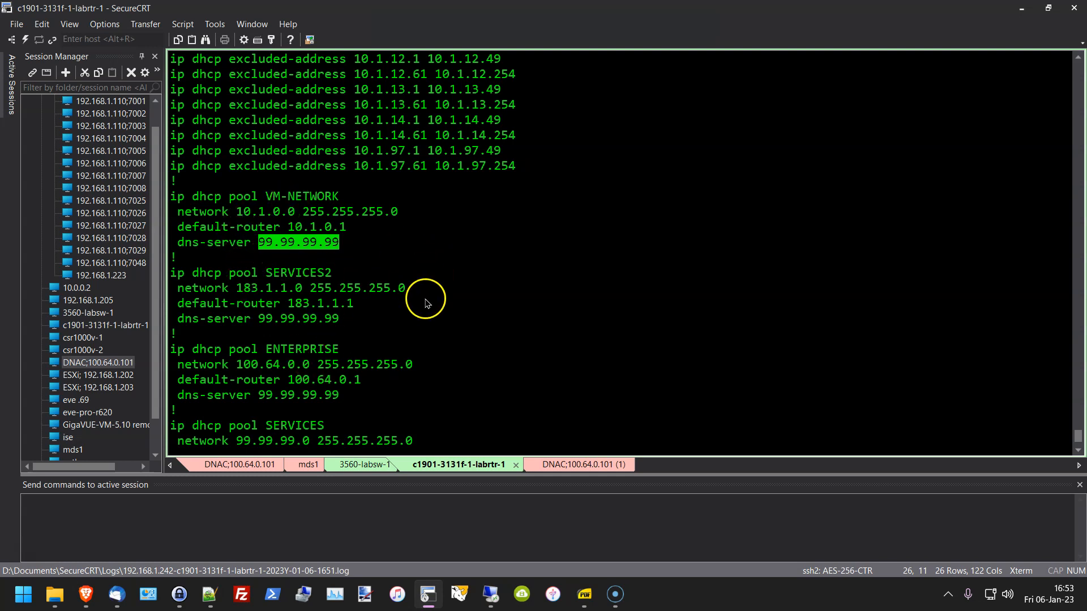
scroll(419, 317, "up", 2)
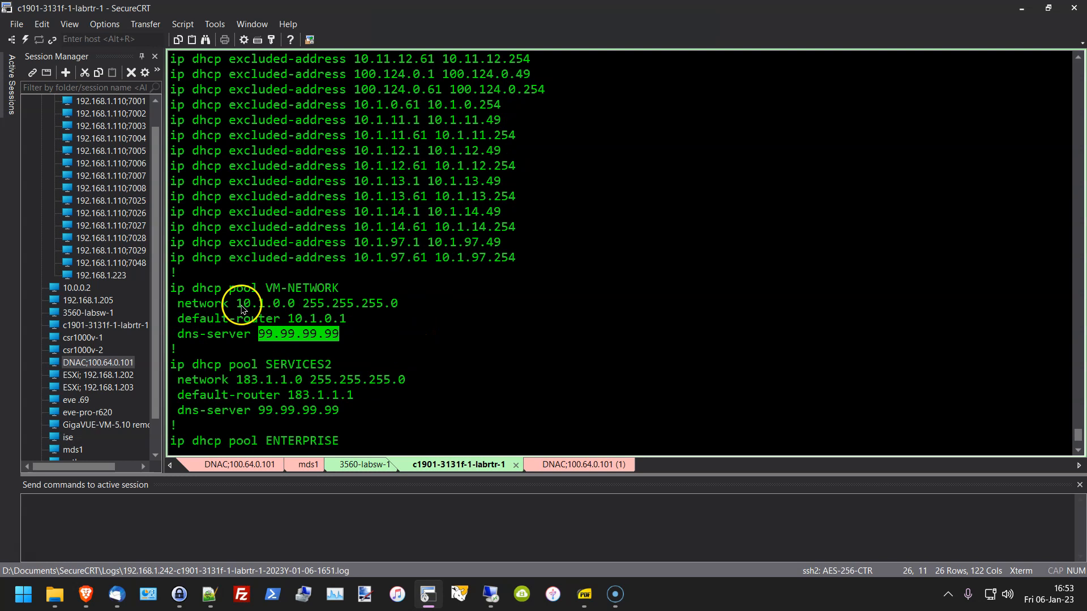
left_click_drag(238, 306, 412, 318)
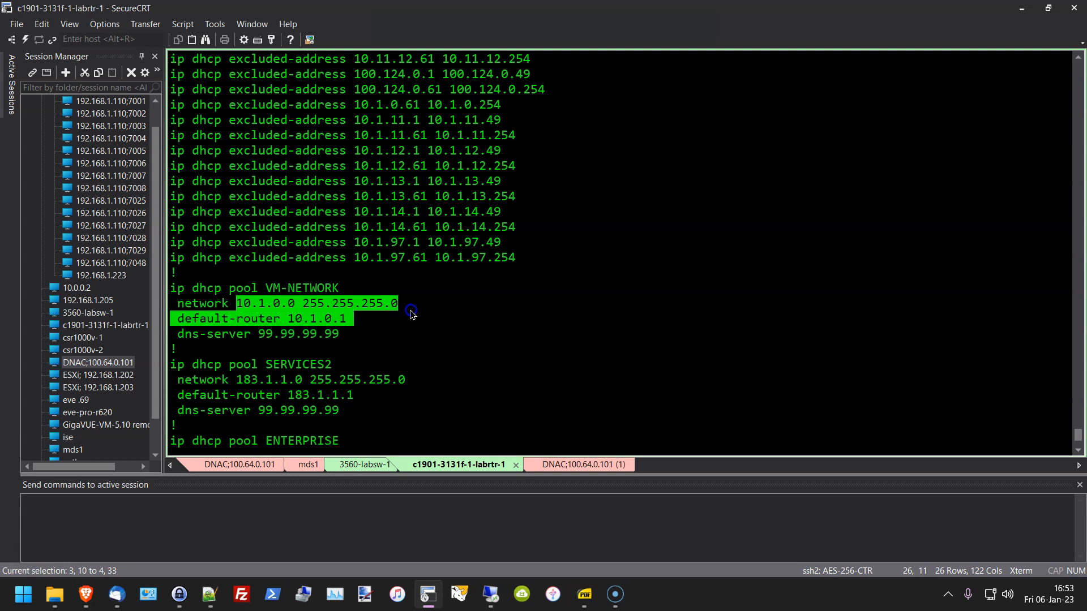
left_click(240, 297)
left_click_drag(227, 304, 409, 305)
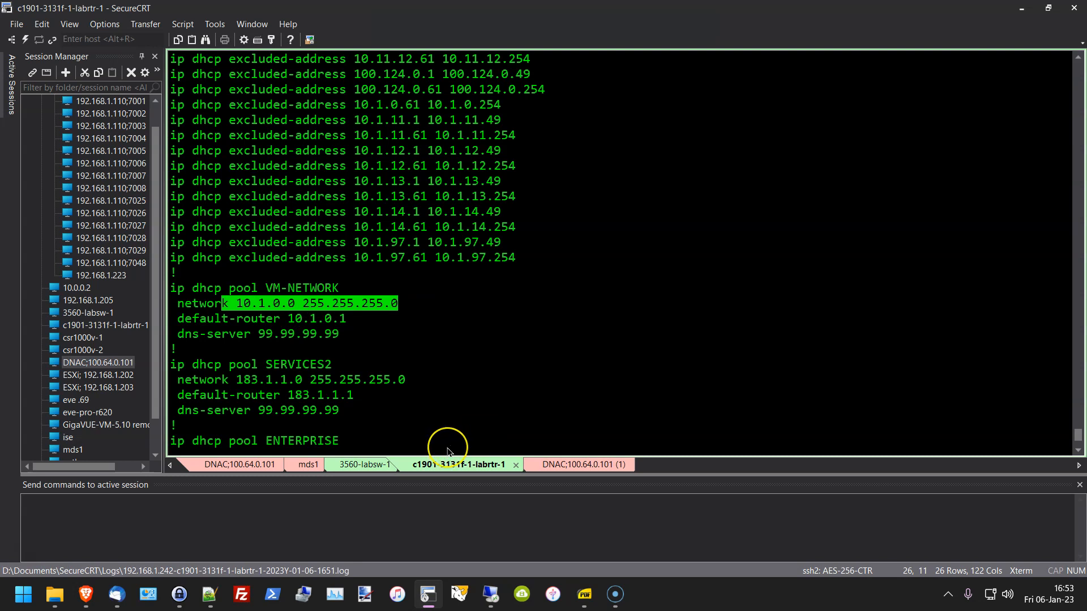
Step: Highlight excluded ranges 10.1.0.1–49, 10.1.0.61–254 and the two 10.11.12 ranges
scroll(447, 451, "up", 5)
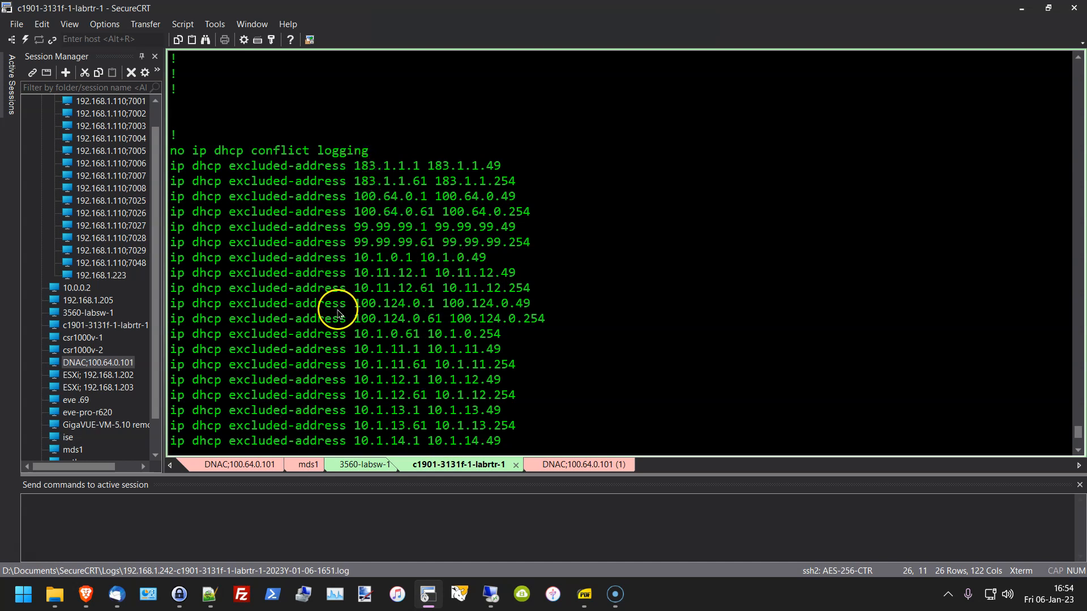
scroll(358, 391, "down", 2)
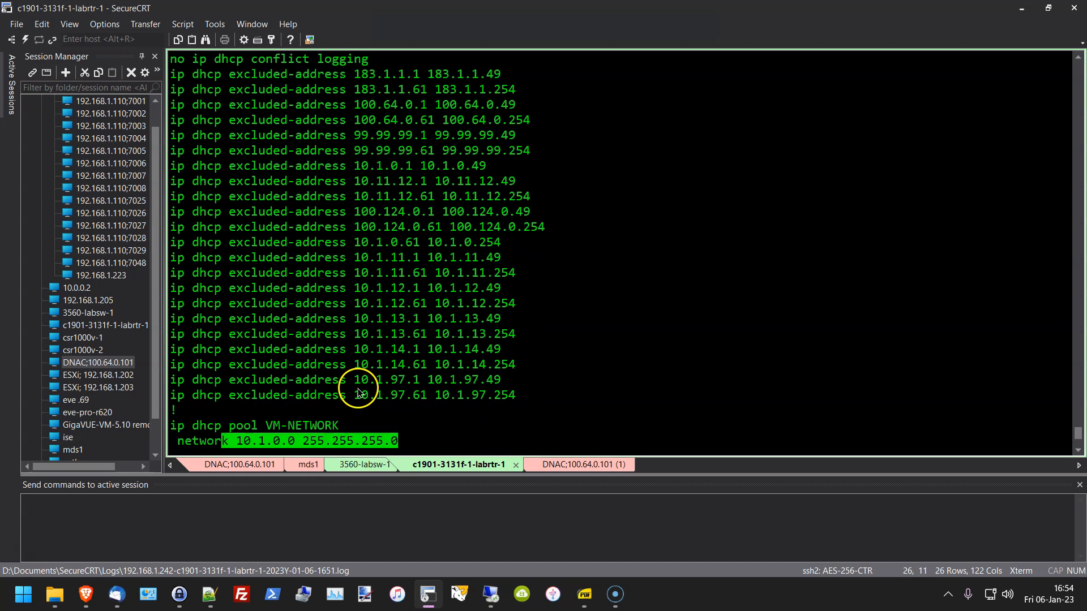
scroll(363, 342, "up", 2)
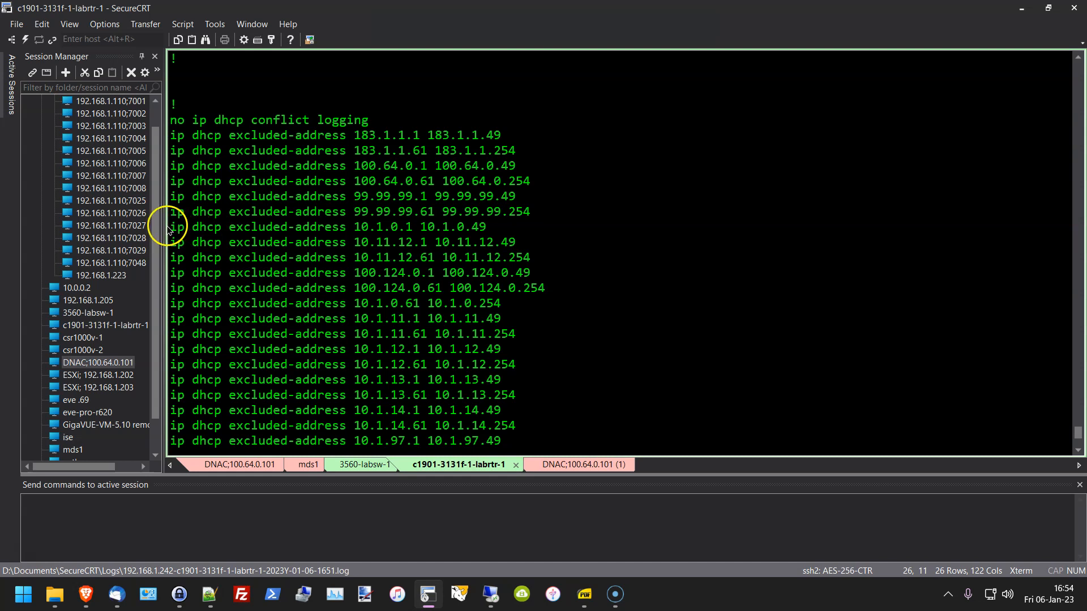
left_click_drag(171, 230, 508, 229)
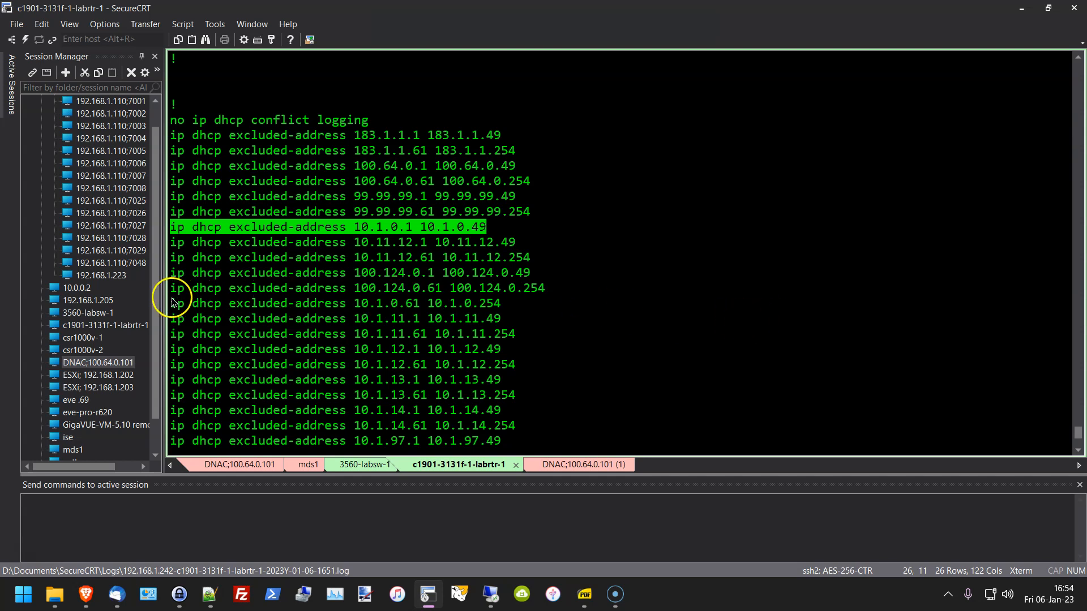
left_click_drag(176, 305, 517, 307)
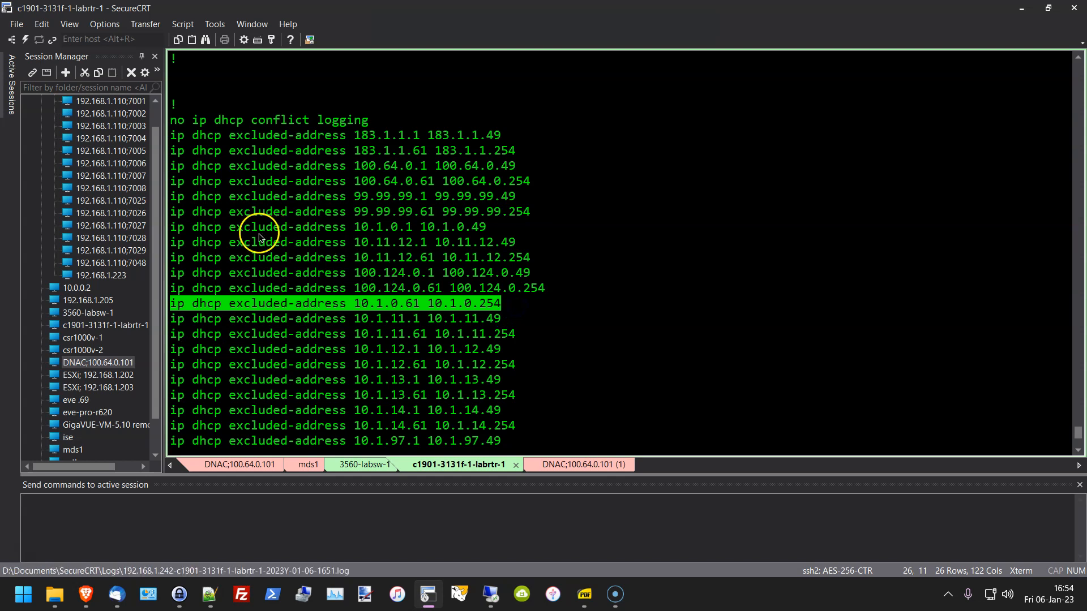
left_click_drag(171, 242, 546, 266)
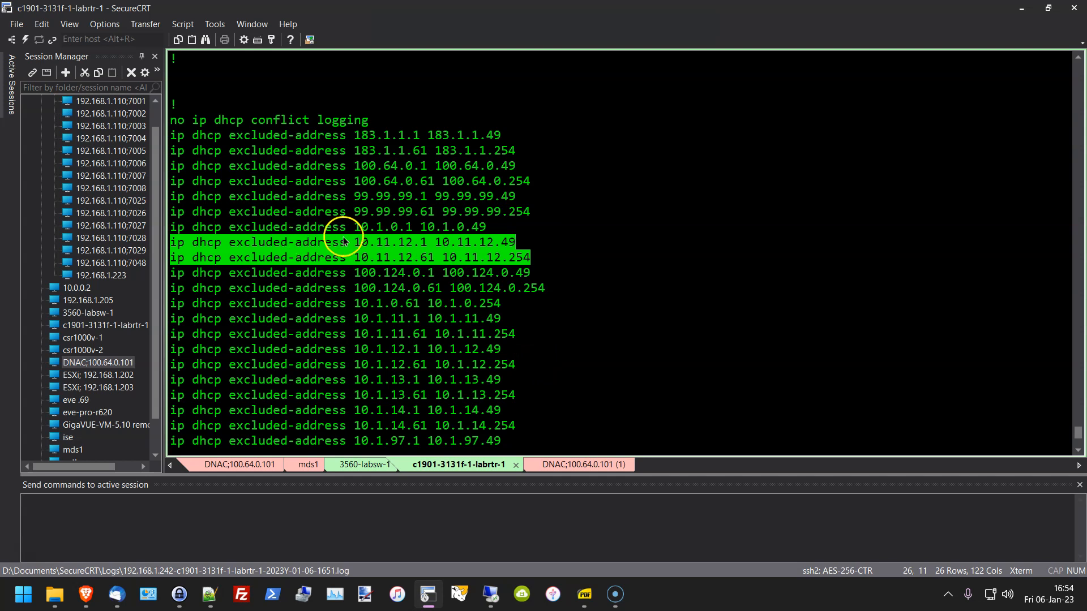
left_click(562, 251)
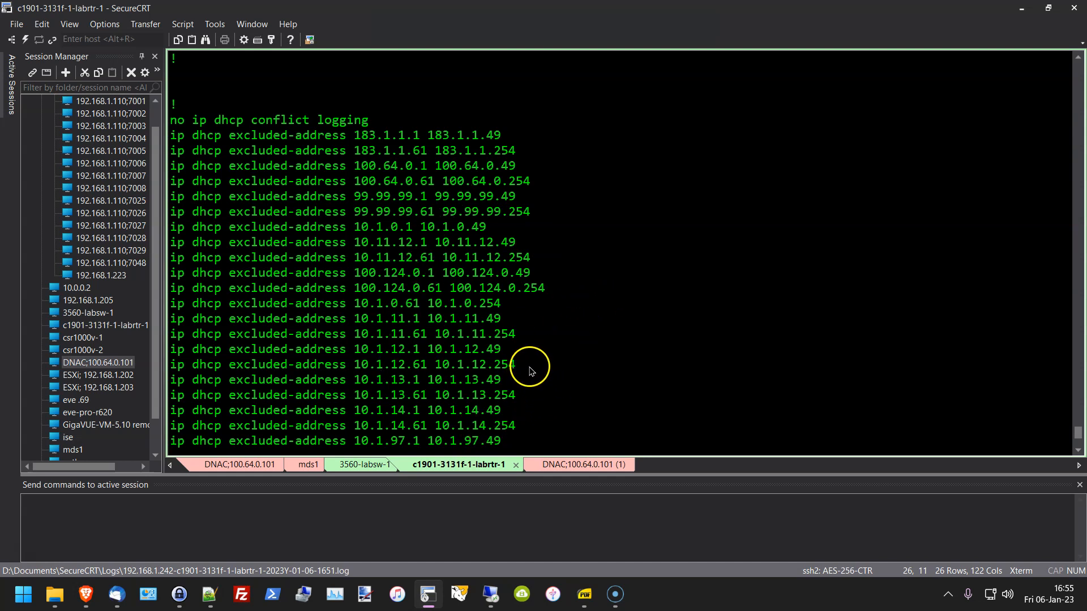
Step: Page to pool VM-NETWORK-97 and highlight its 10.1.97.0 network and router 10.1.97.1
scroll(538, 360, "down", 2)
scroll(538, 363, "down", 7)
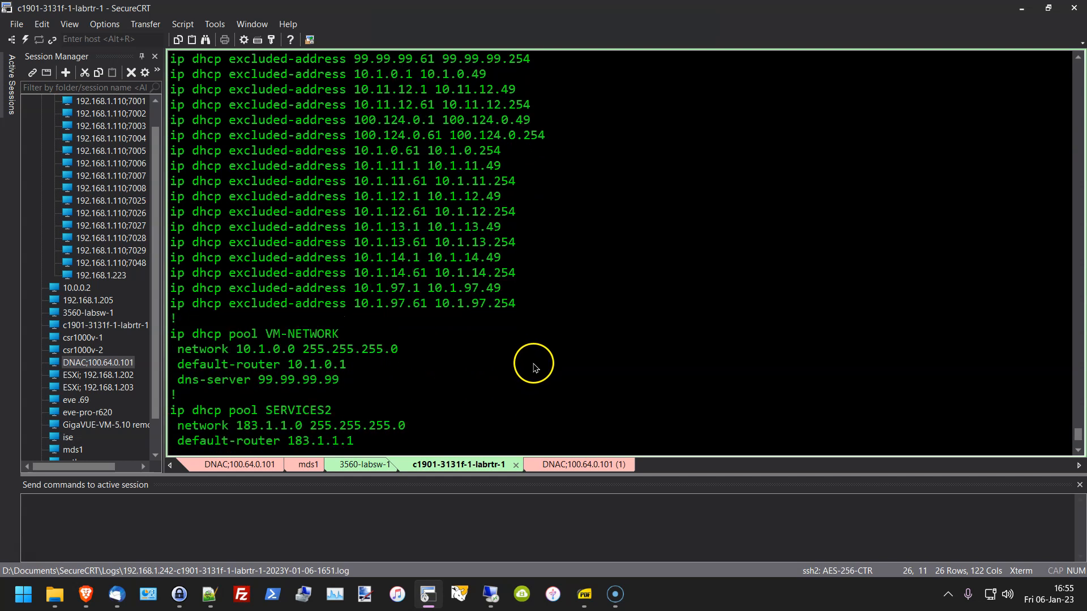
scroll(468, 371, "down", 1)
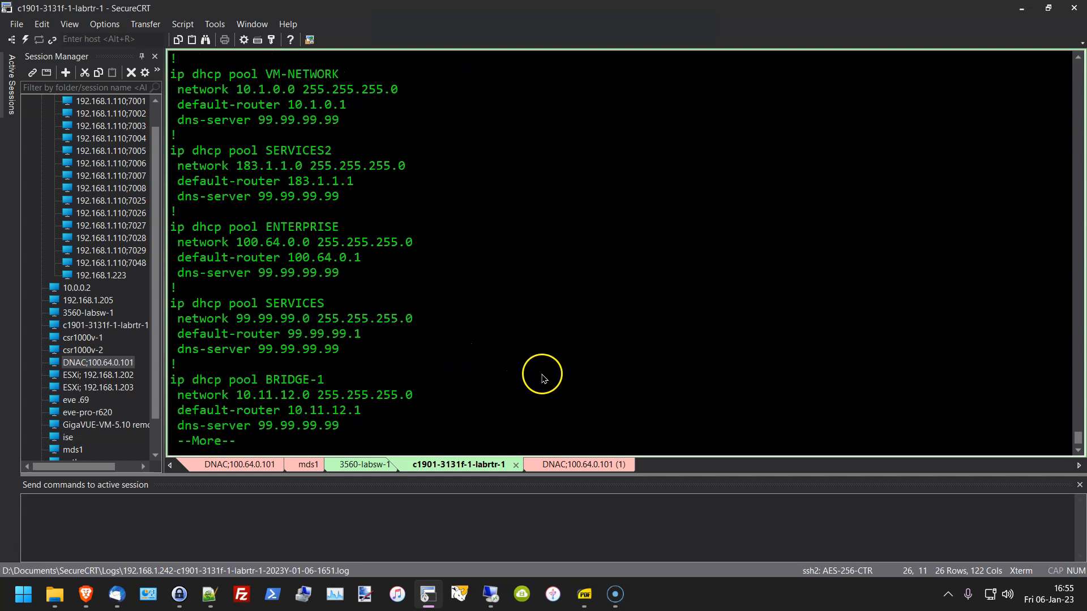
key("space")
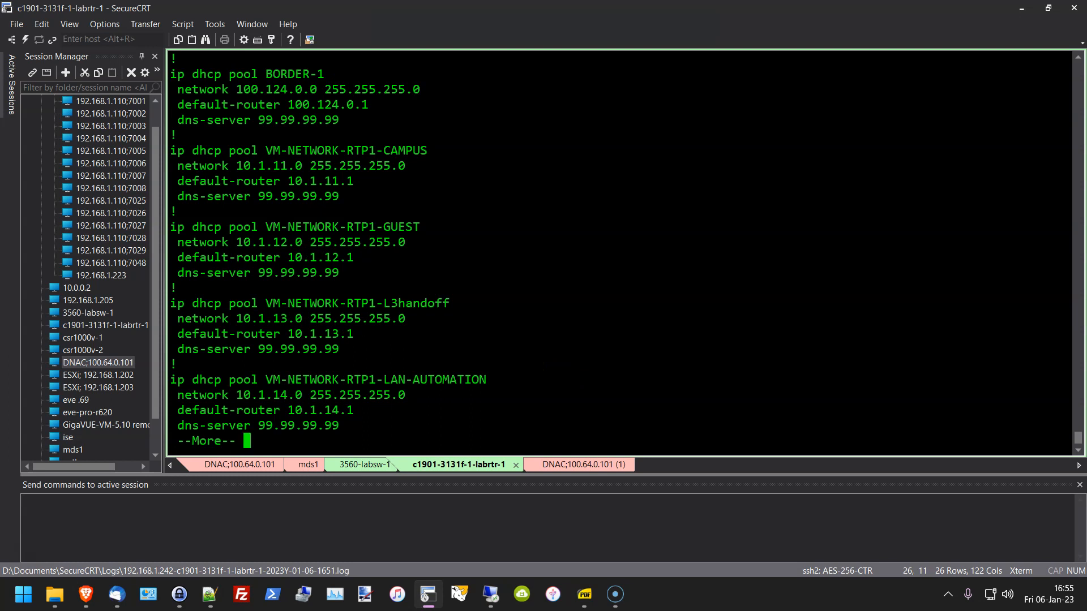
key("space")
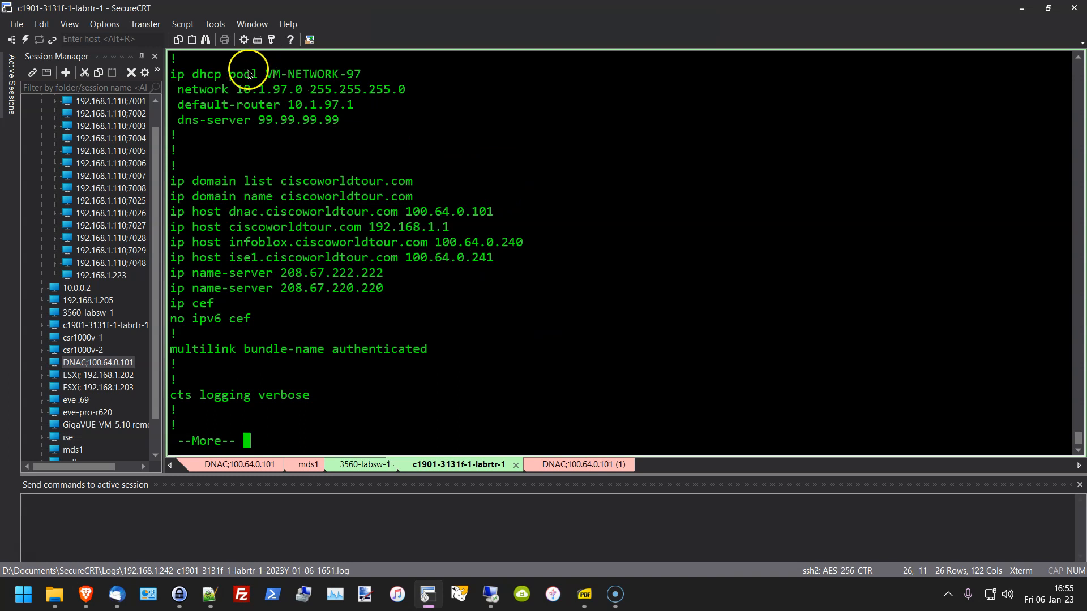
left_click_drag(265, 75, 389, 77)
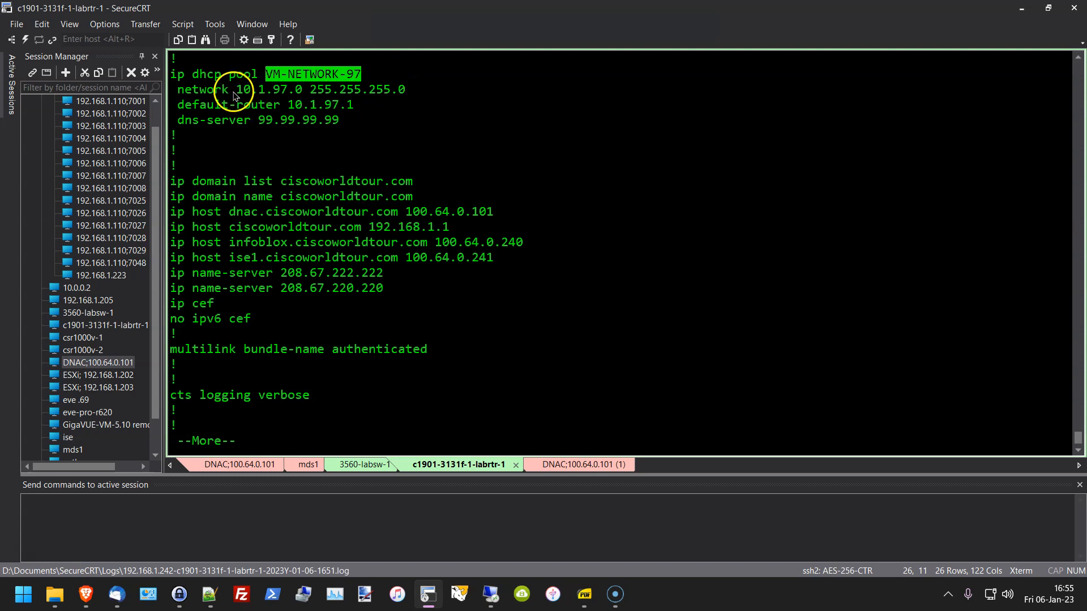
left_click_drag(233, 89, 397, 90)
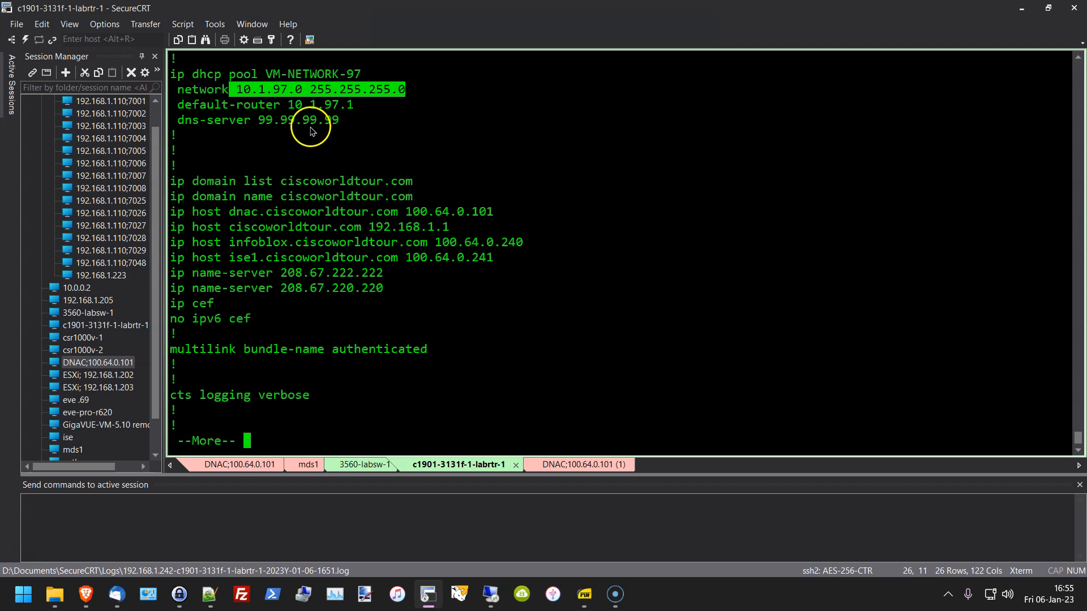
left_click_drag(353, 107, 288, 105)
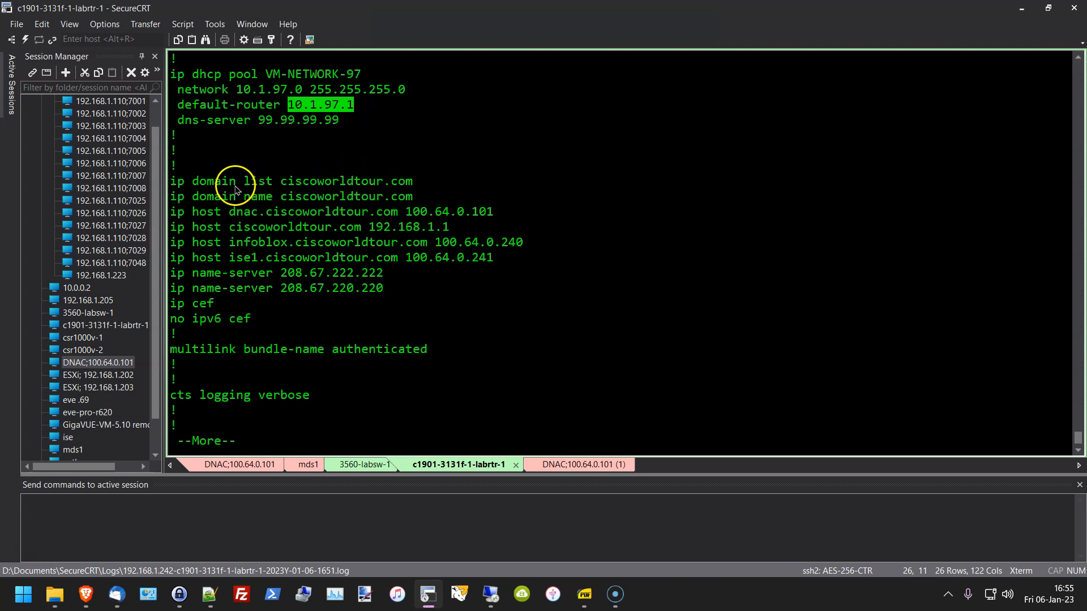
left_click_drag(244, 182, 415, 182)
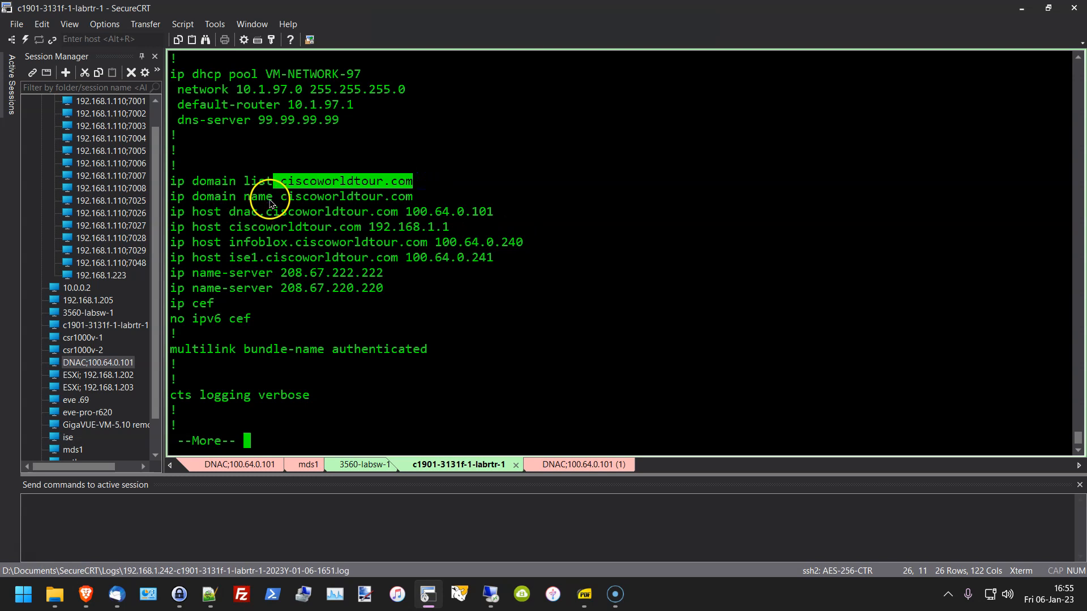
left_click_drag(282, 196, 463, 197)
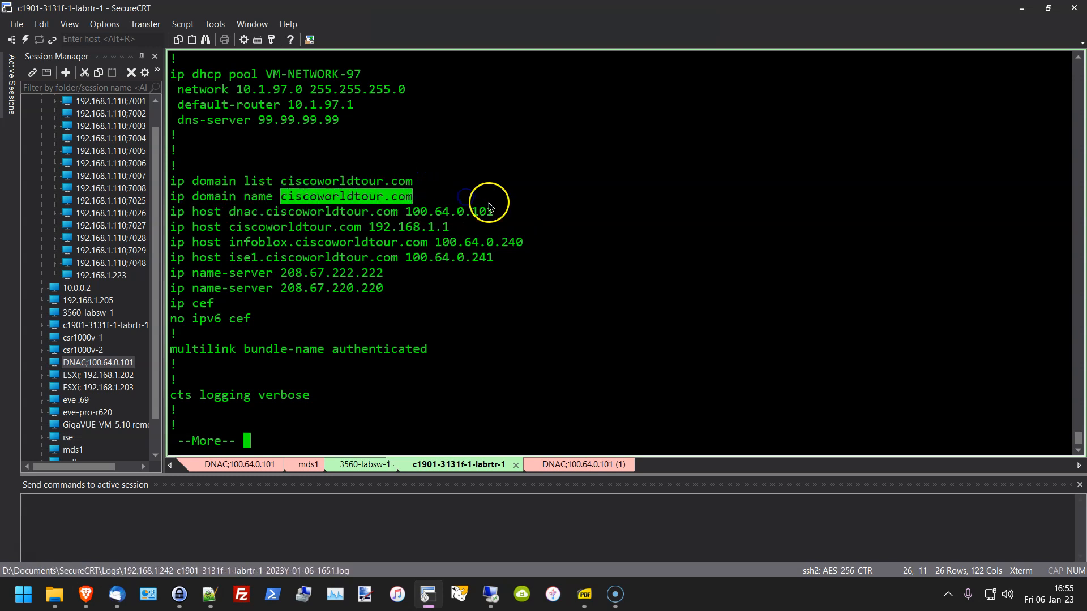
left_click(490, 212)
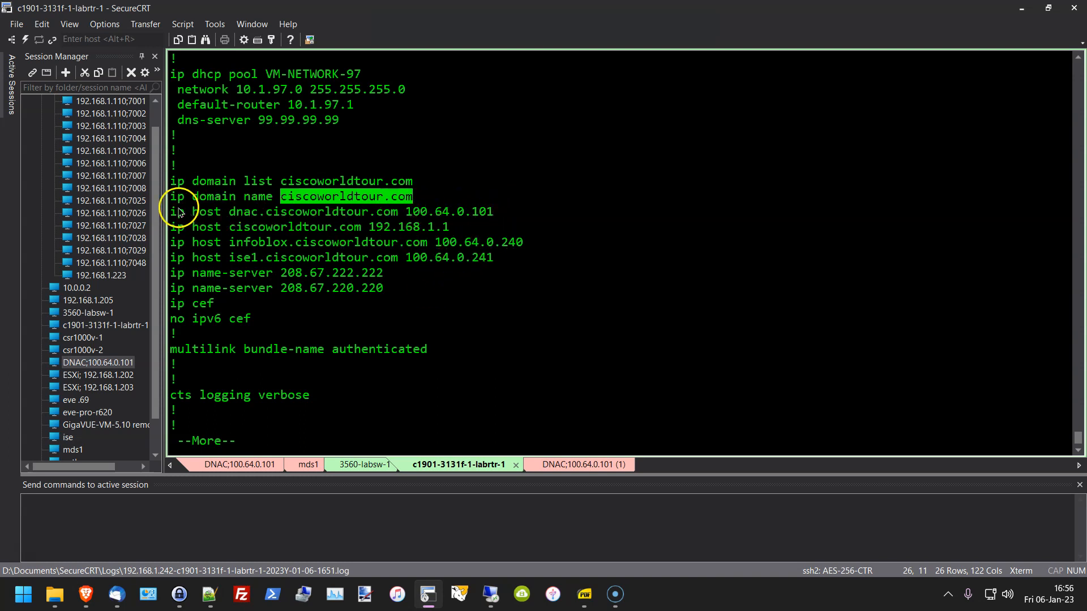
left_click_drag(170, 214, 567, 266)
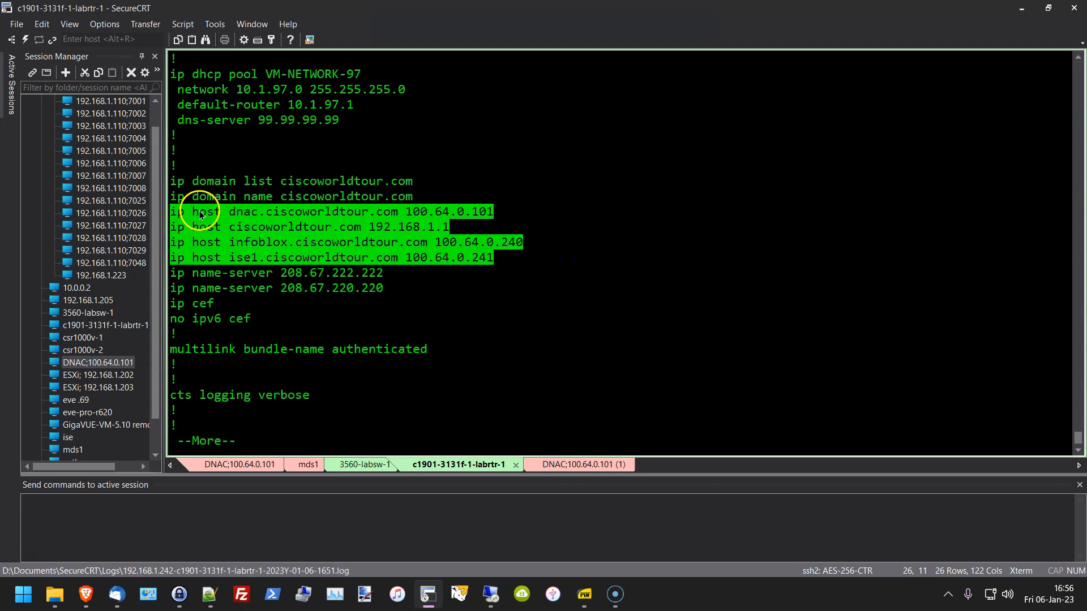
left_click_drag(230, 212, 399, 212)
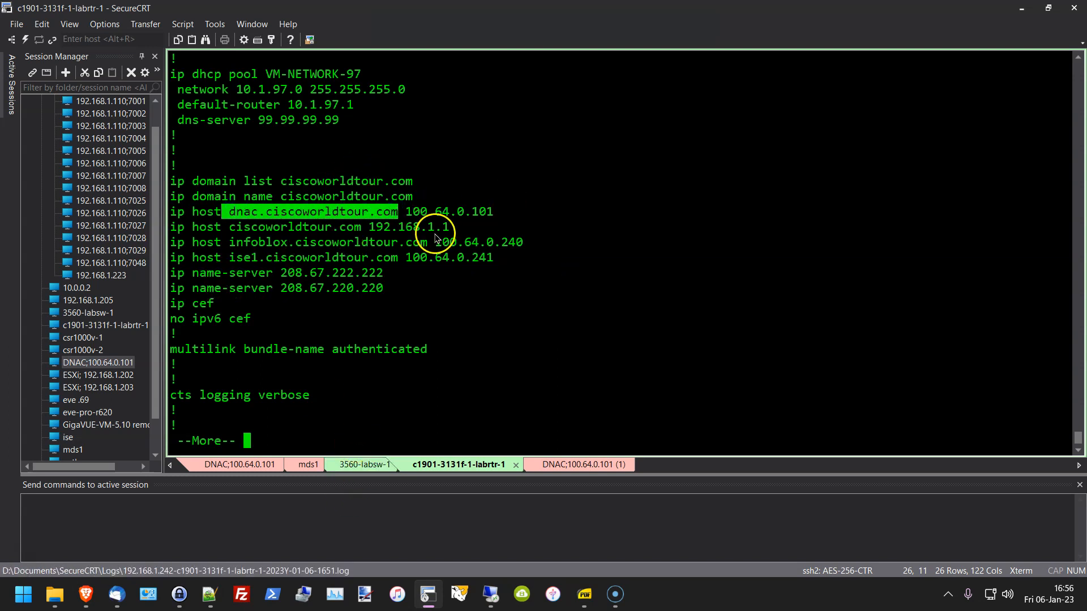
left_click_drag(401, 212, 494, 218)
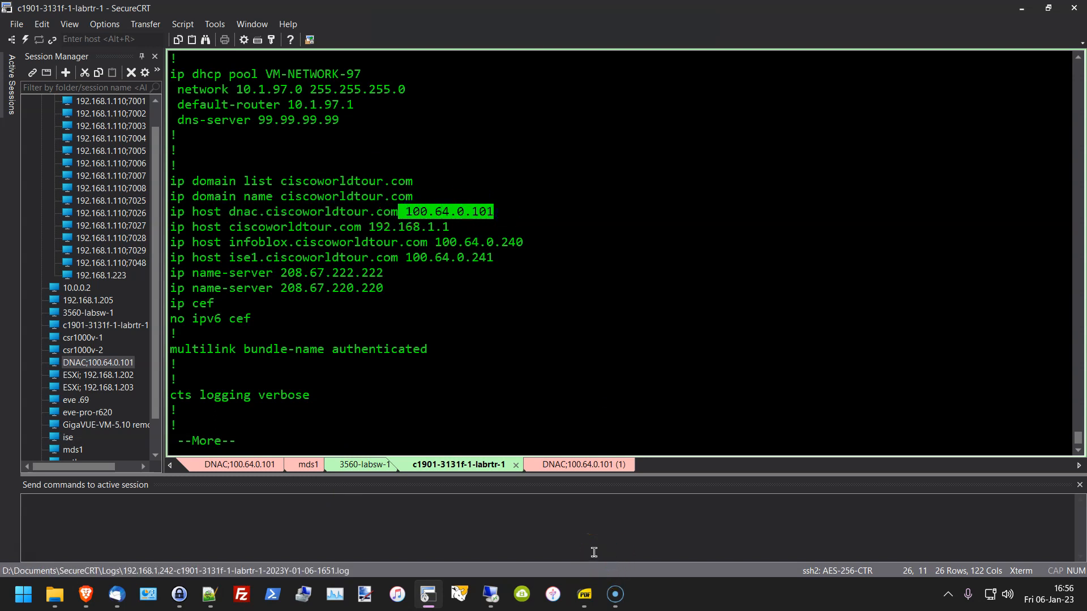
left_click_drag(231, 214, 495, 214)
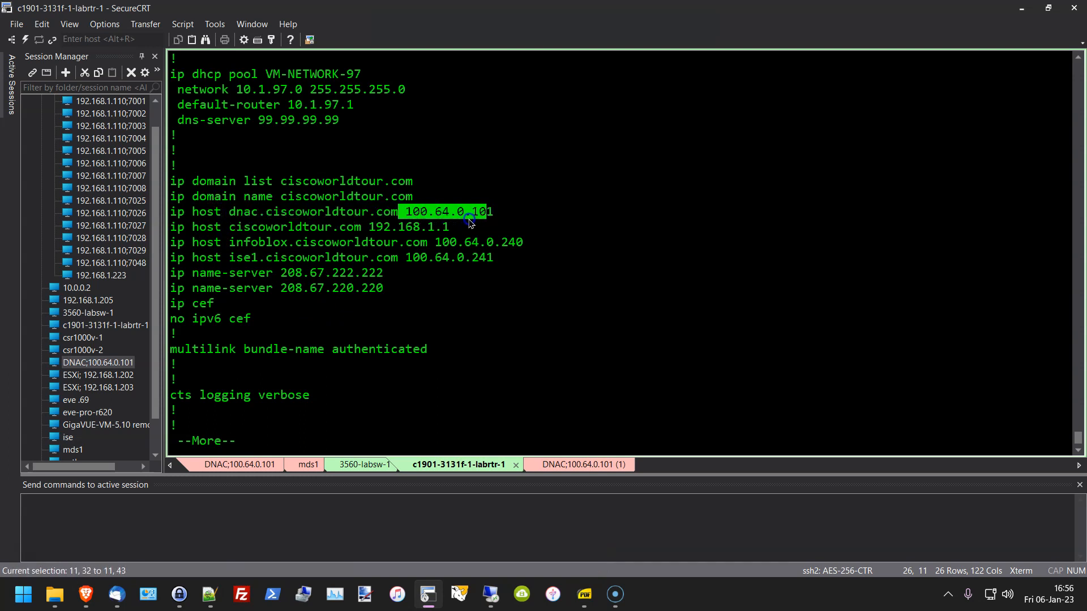
left_click(499, 295)
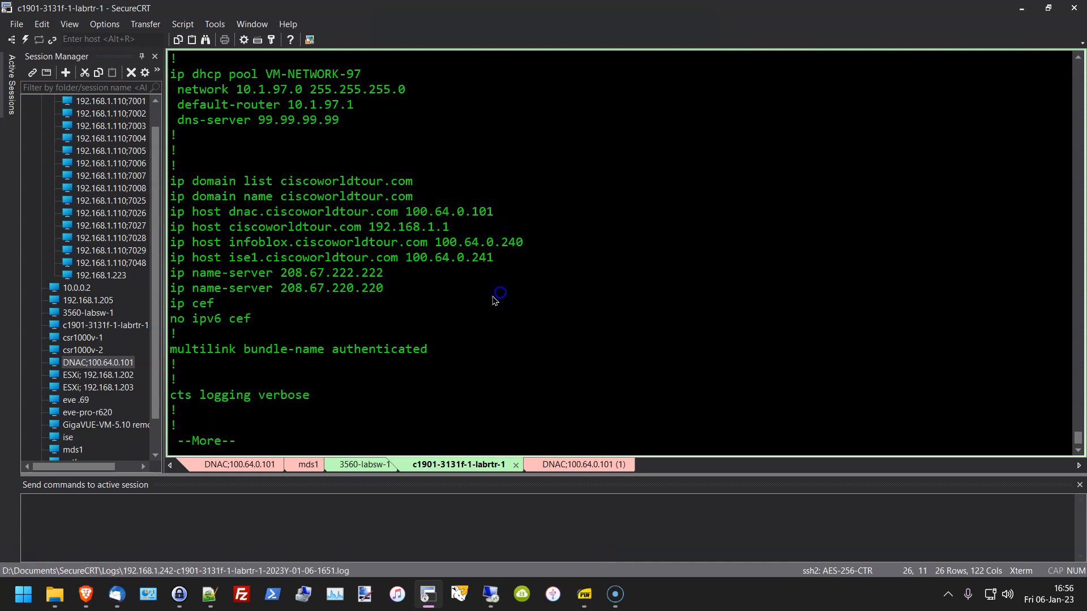
left_click_drag(383, 289, 160, 274)
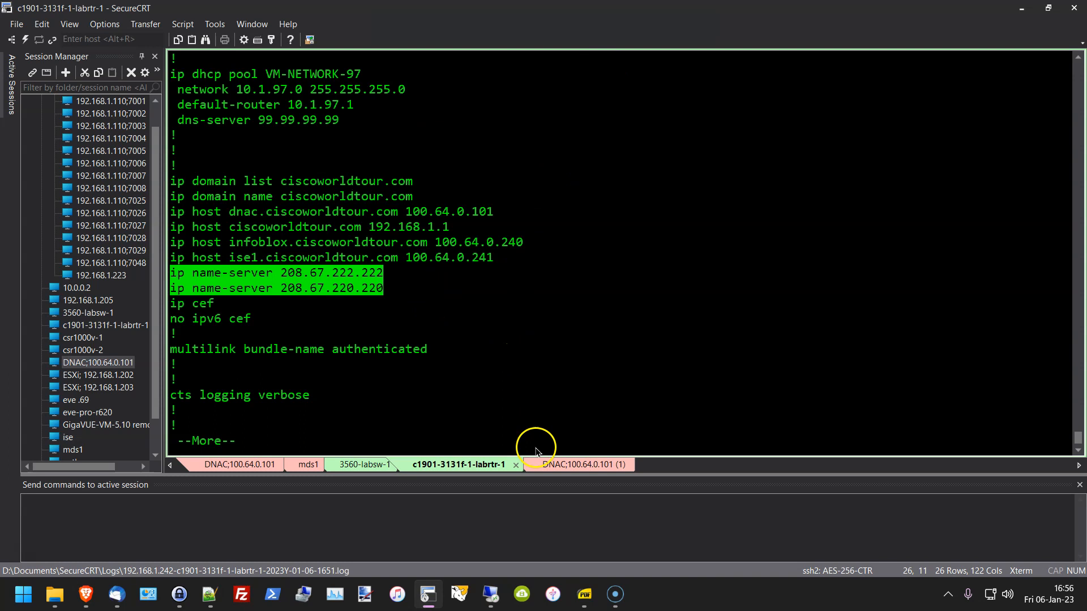
left_click(542, 464)
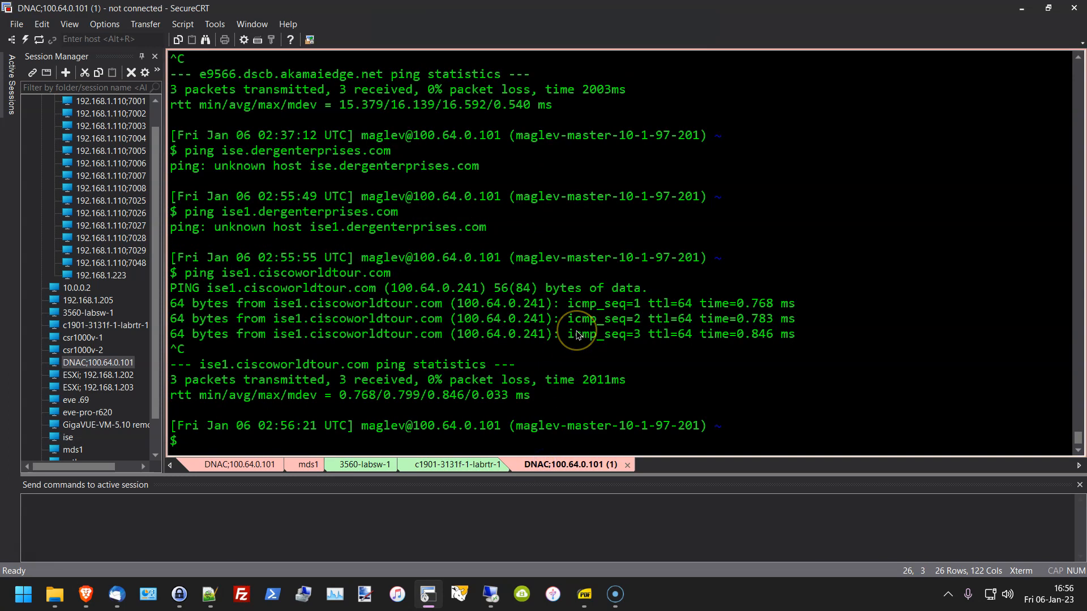
key("Return")
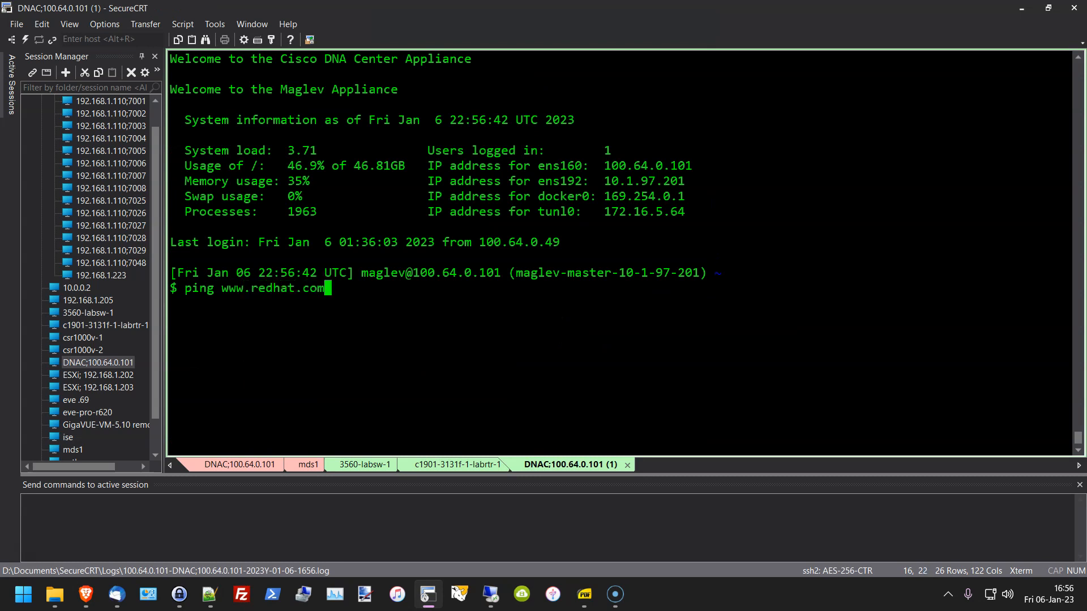
key("Return")
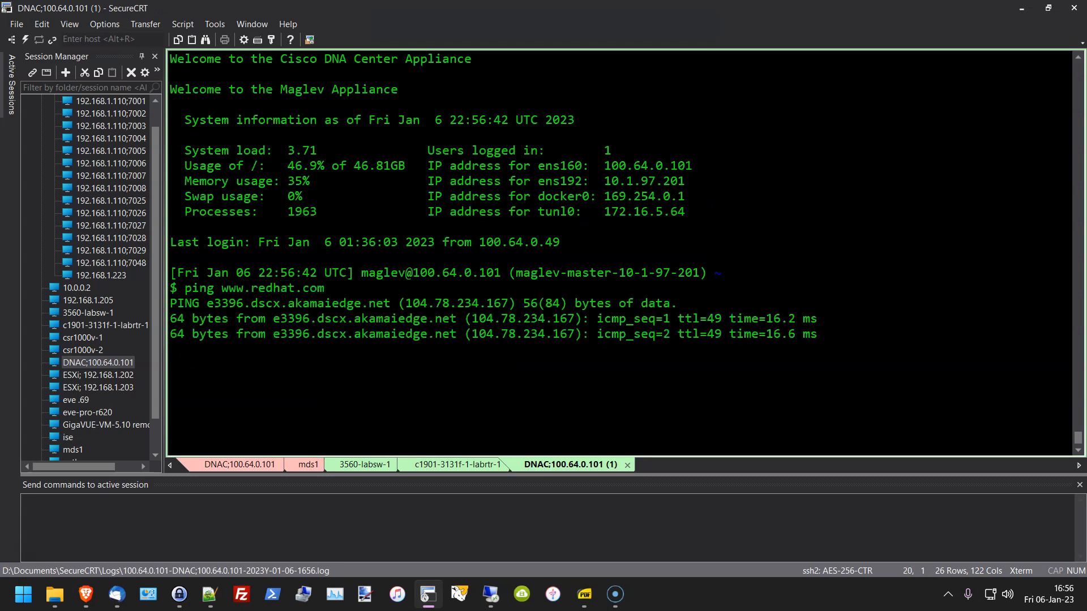
key("ctrl+c")
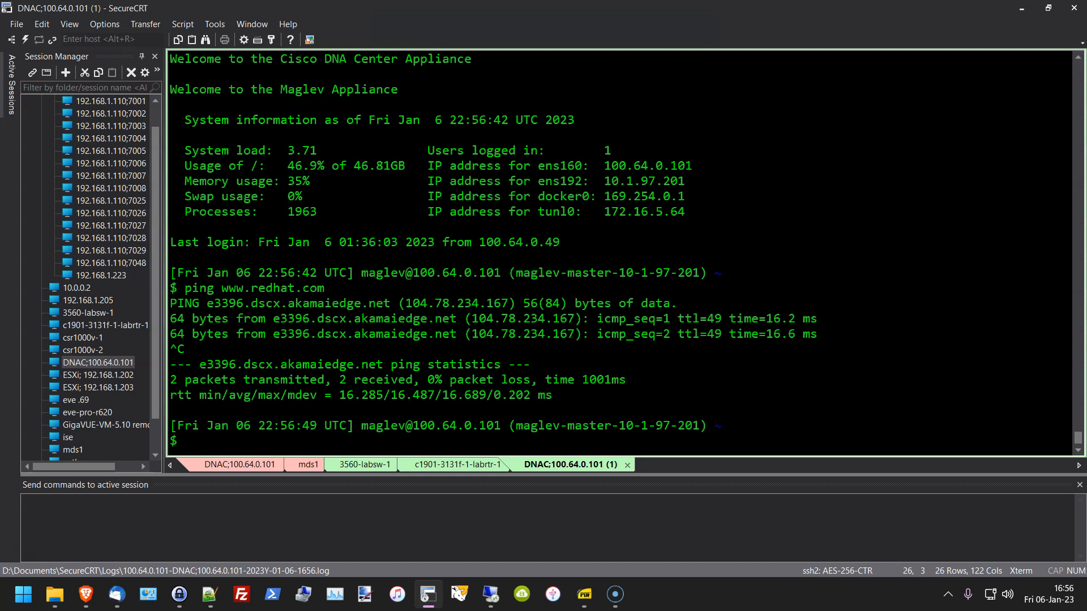
left_click_drag(582, 334, 778, 348)
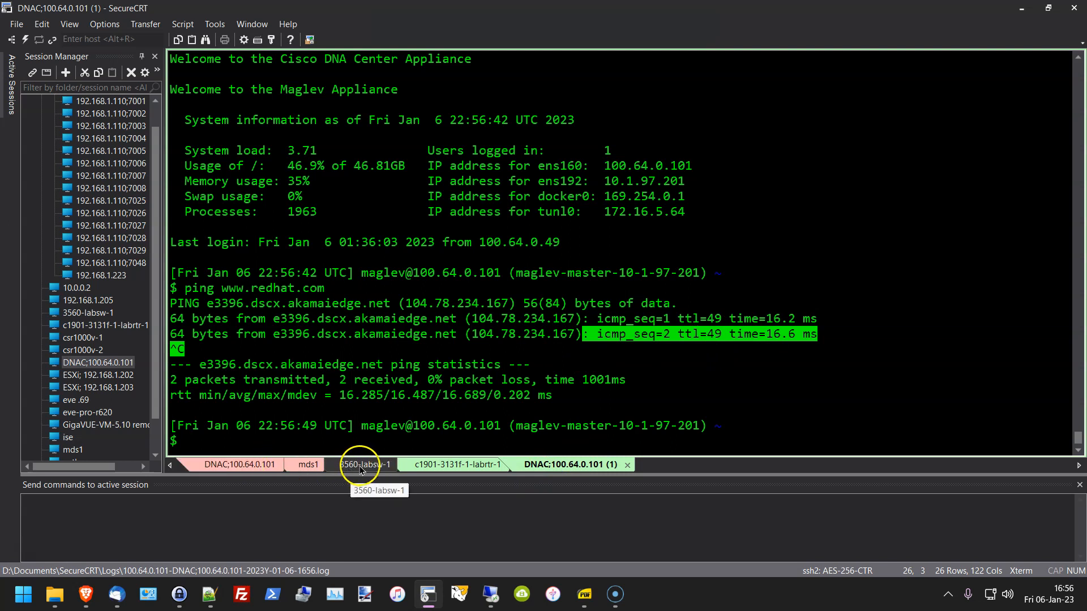
Step: Back on the c1901 router, page the running config to the Gi0/0.3, Gi0/0.4 and Gi0/0.5 subinterfaces
left_click(433, 466)
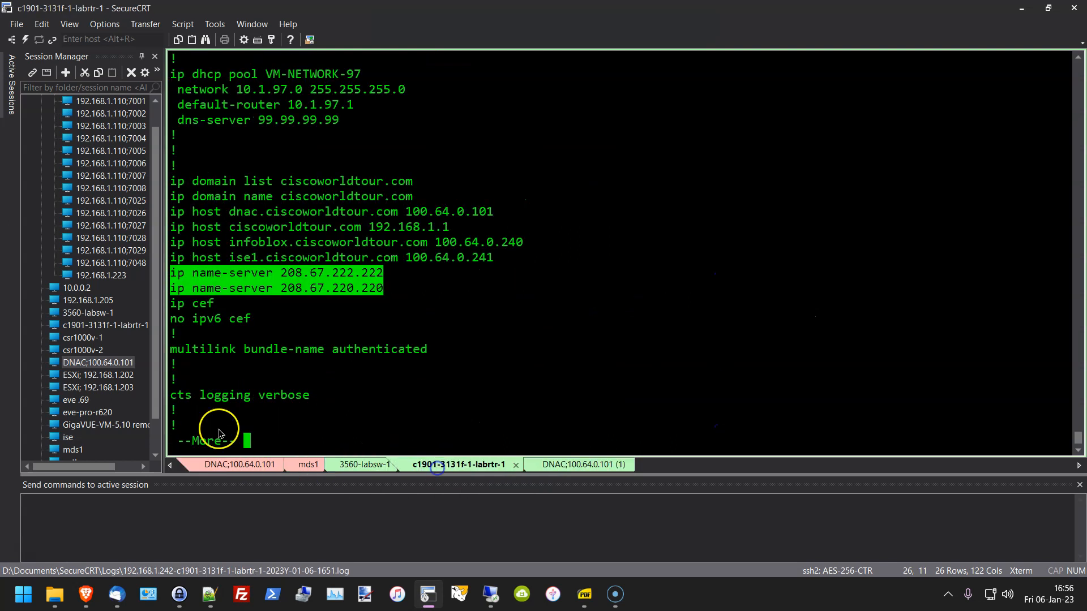
left_click(476, 354)
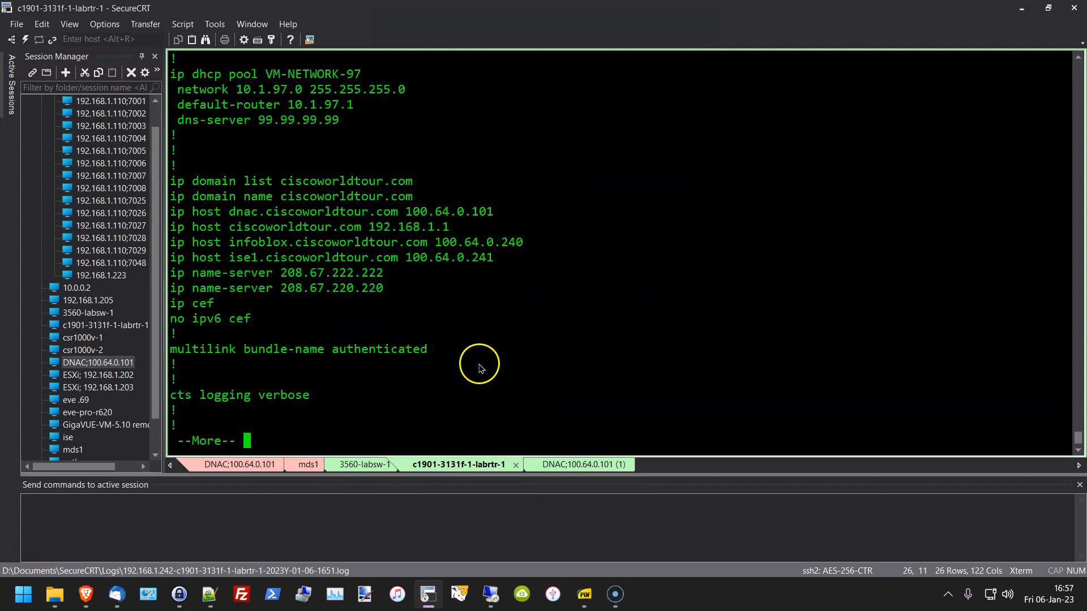
key("space")
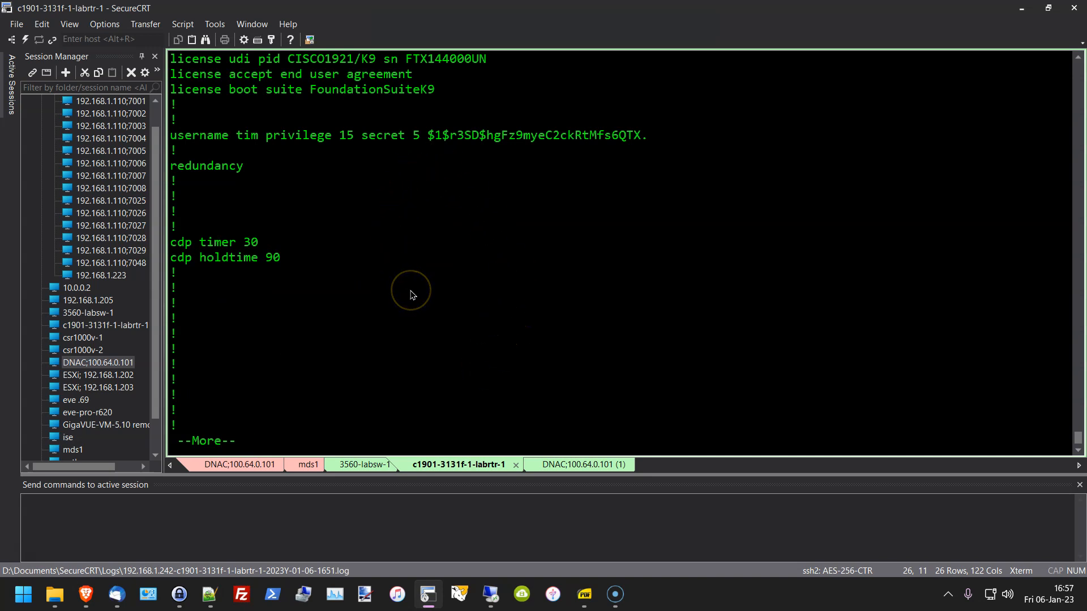
key("space")
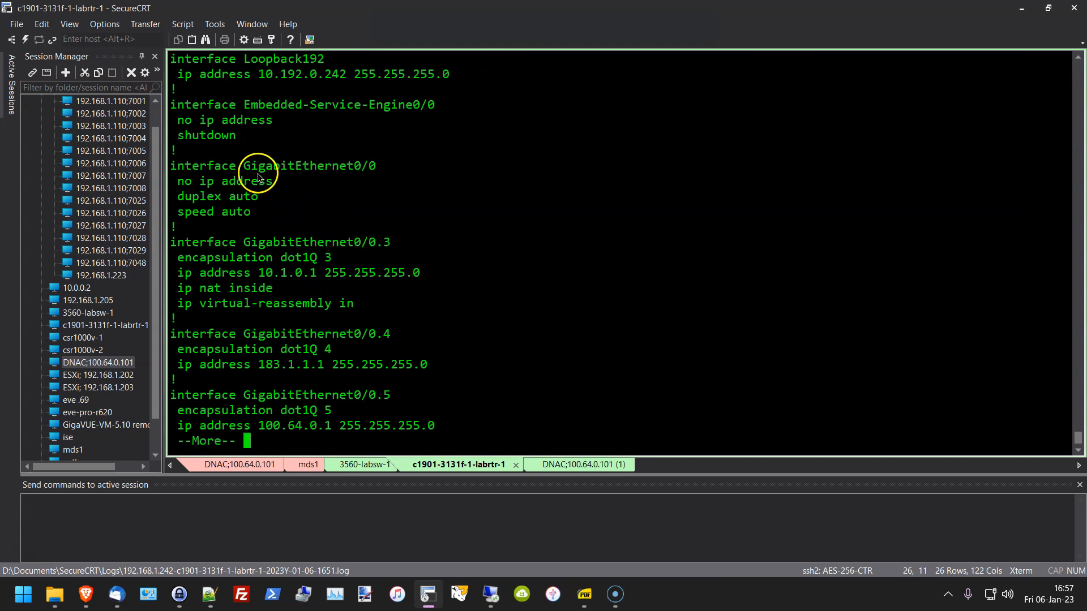
left_click_drag(259, 166, 391, 167)
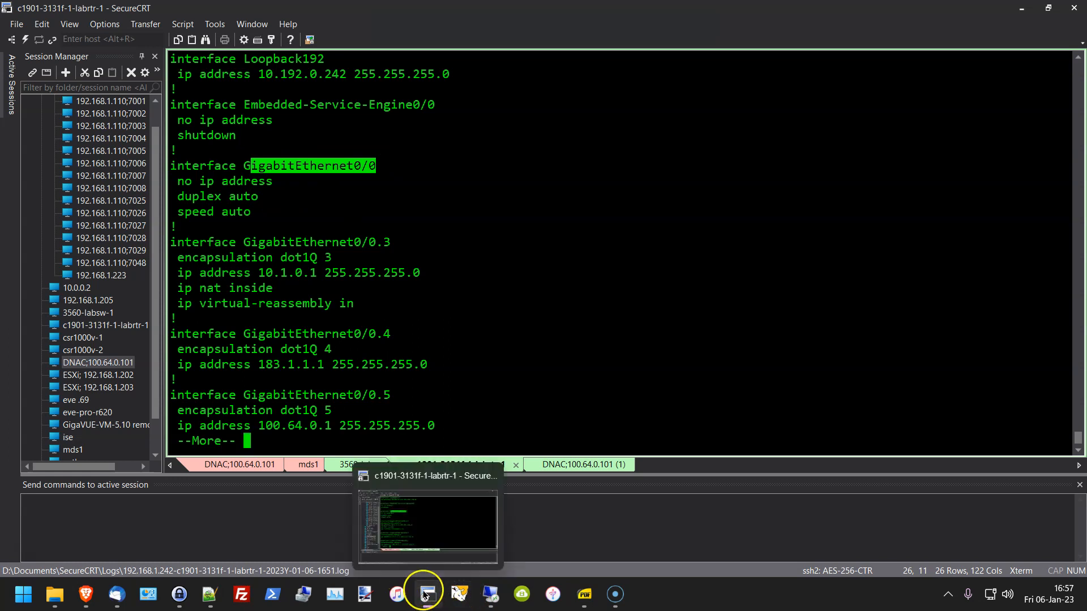
left_click(429, 594)
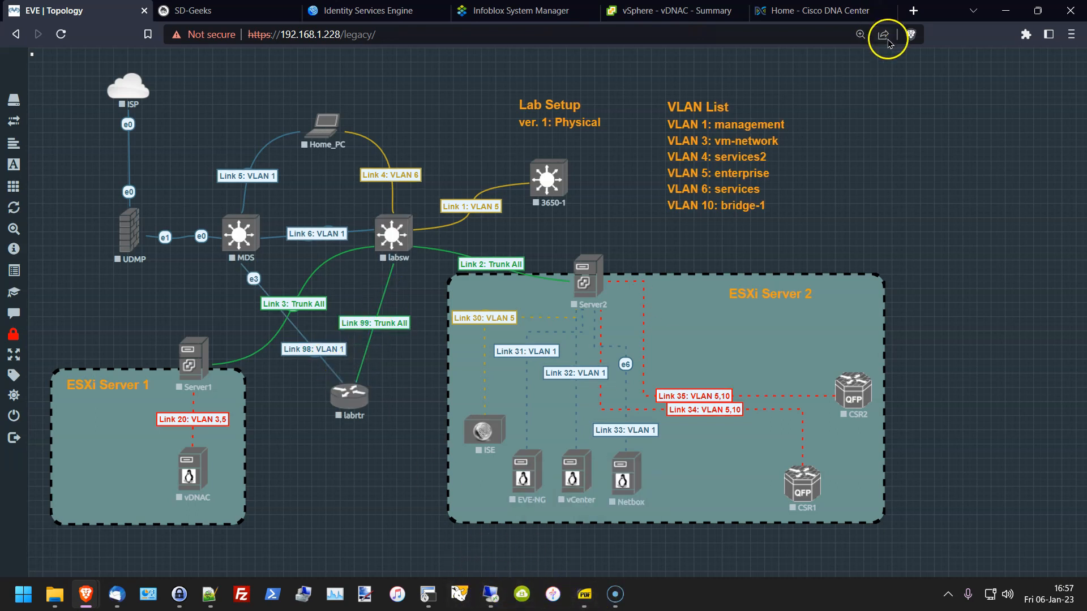
mouse_move(435, 594)
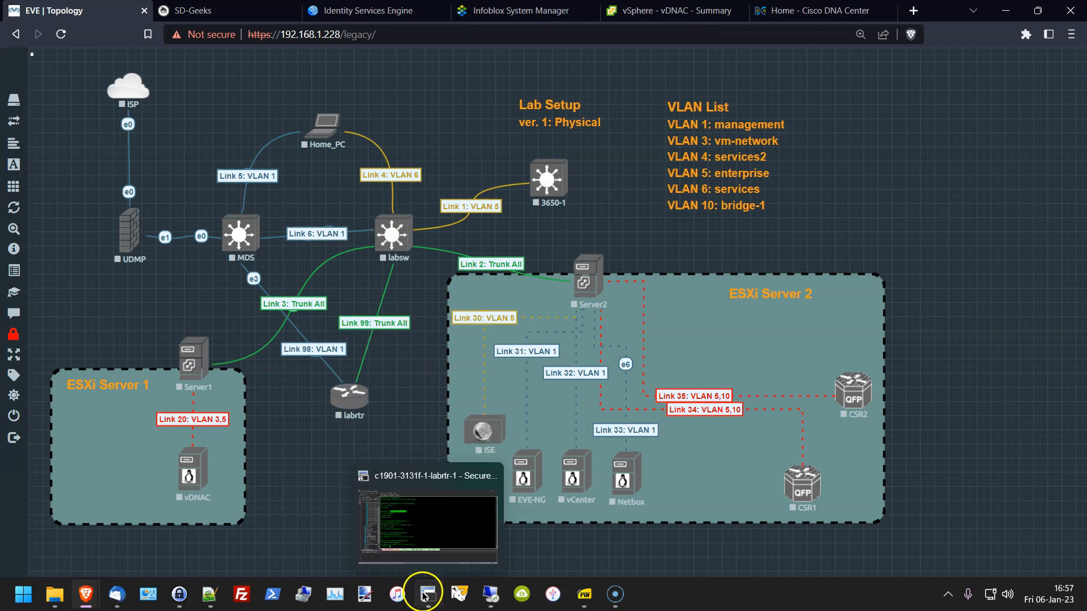
left_click(428, 594)
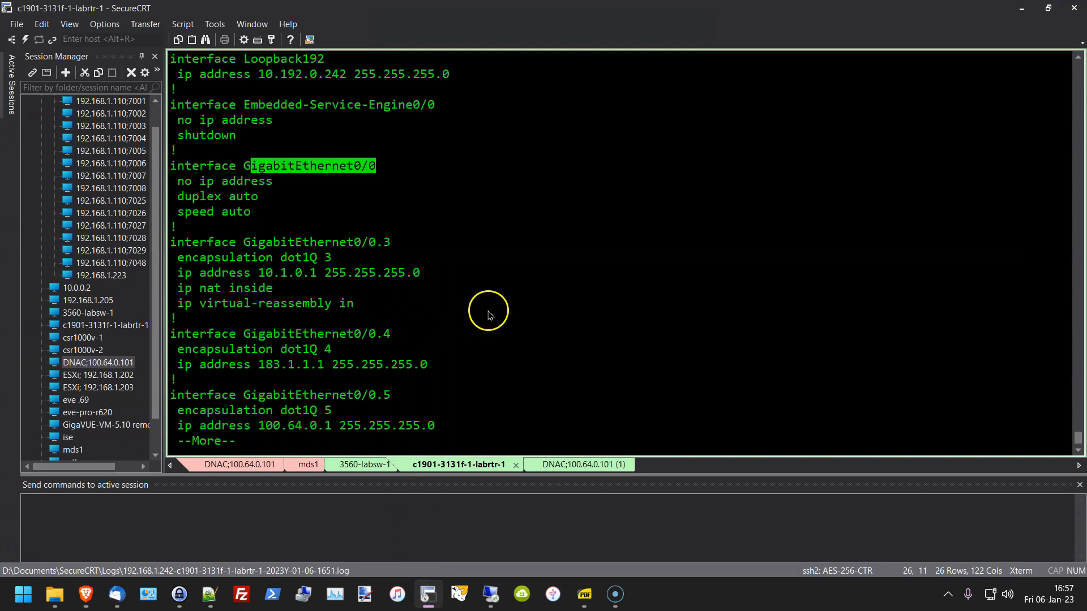
Step: Highlight Gi0/0.3's 10.1.0.1 255.255.255.0 address and NAT inside lines, then page forward
left_click(488, 310)
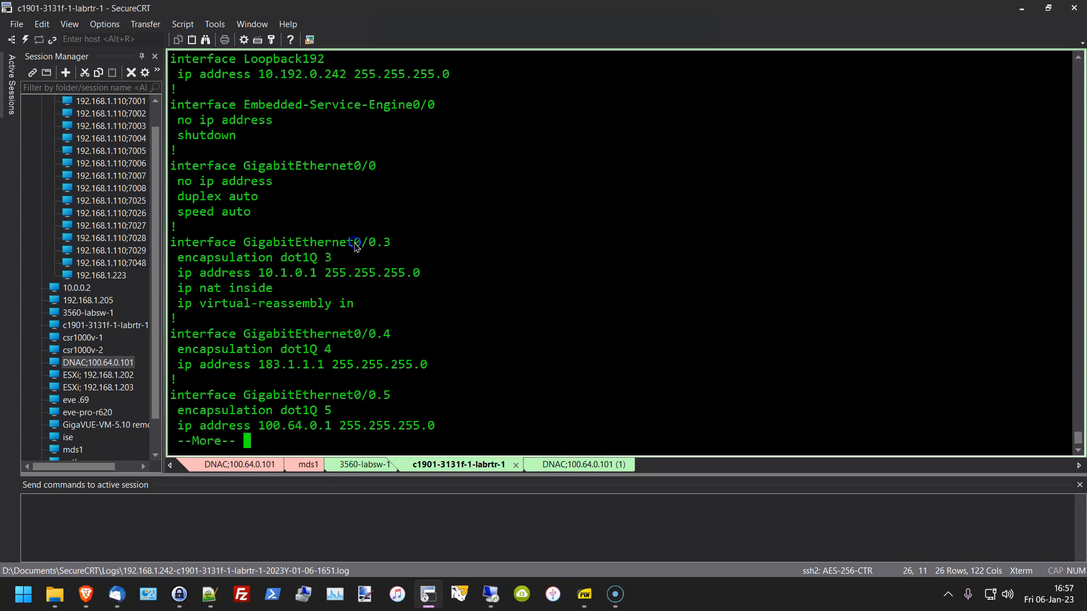
left_click_drag(356, 248, 408, 243)
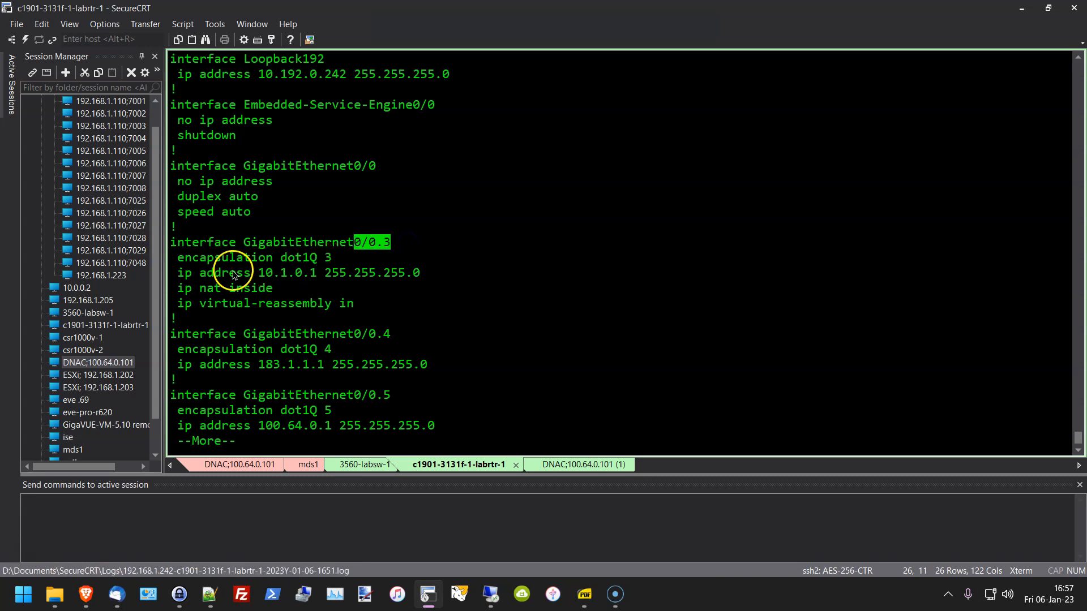
left_click_drag(238, 276, 443, 270)
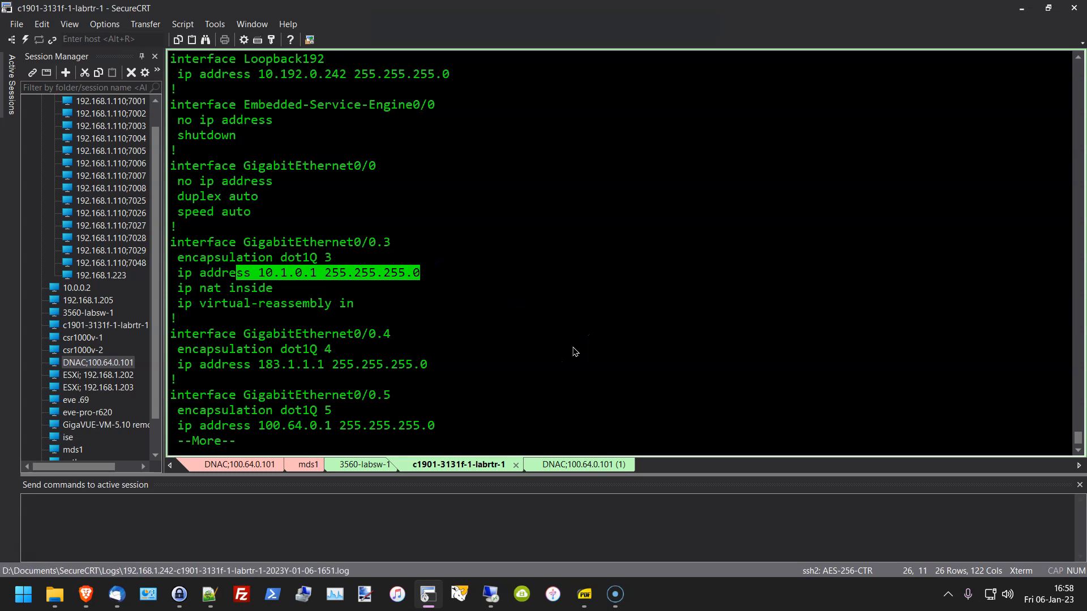
left_click(205, 291)
left_click_drag(205, 292, 269, 306)
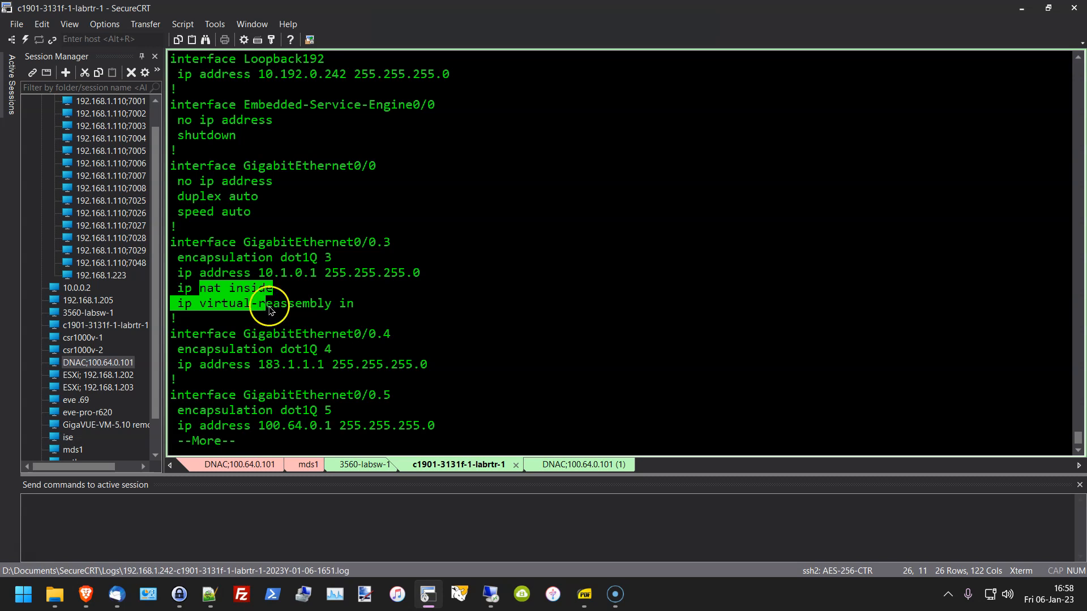
left_click(483, 327)
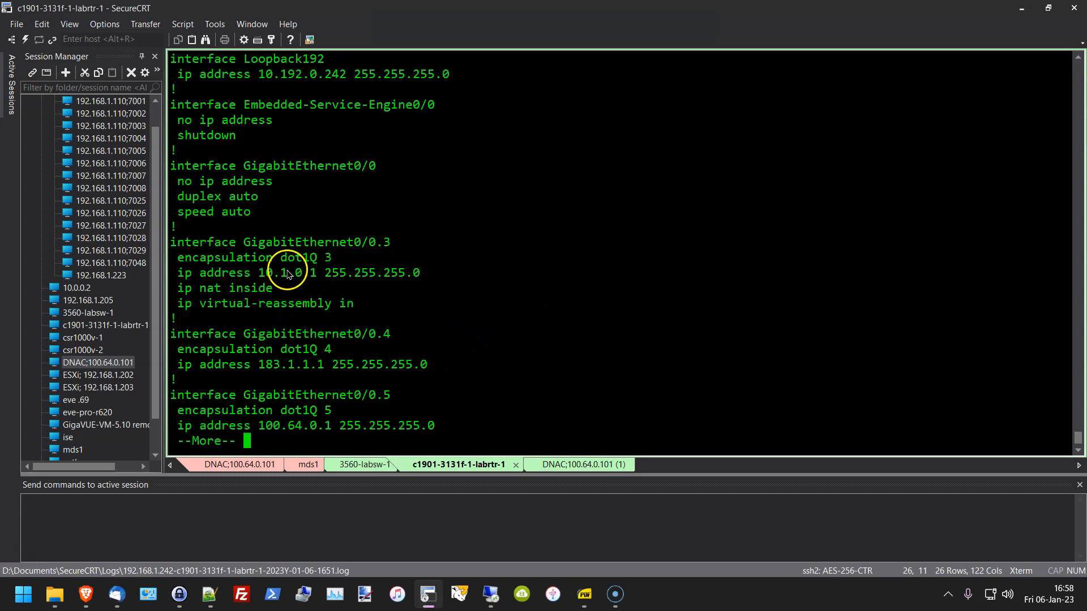
left_click(420, 344)
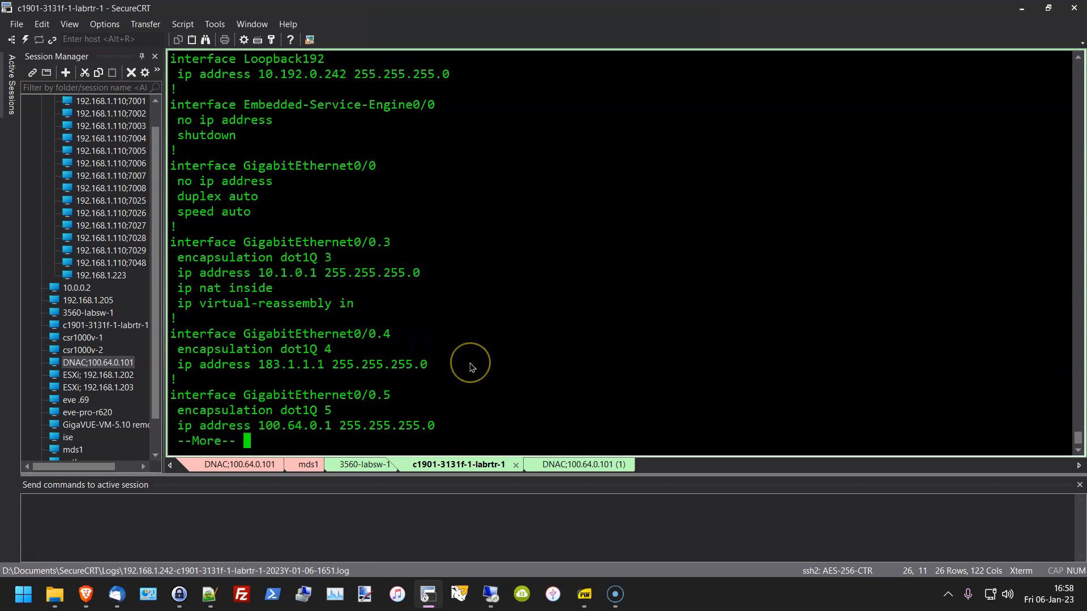
key("space")
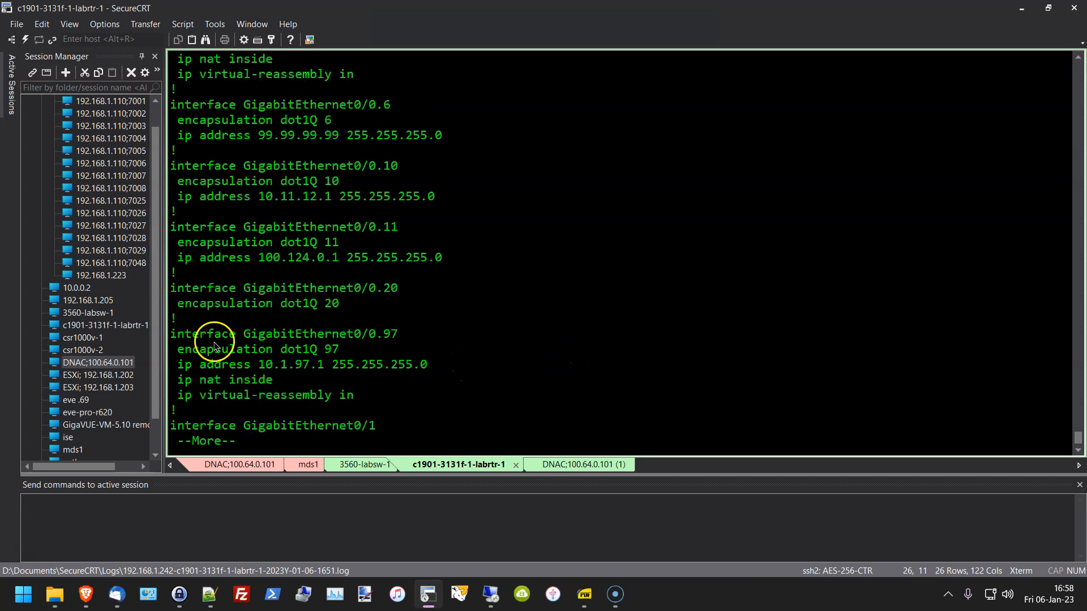
Step: Highlight Gi0/0.97 (dot1Q 97, 10.1.97.1, NAT inside) and Gi0/0.20, then page to the FastEthernet interfaces
left_click(252, 334)
left_click_drag(253, 336, 396, 337)
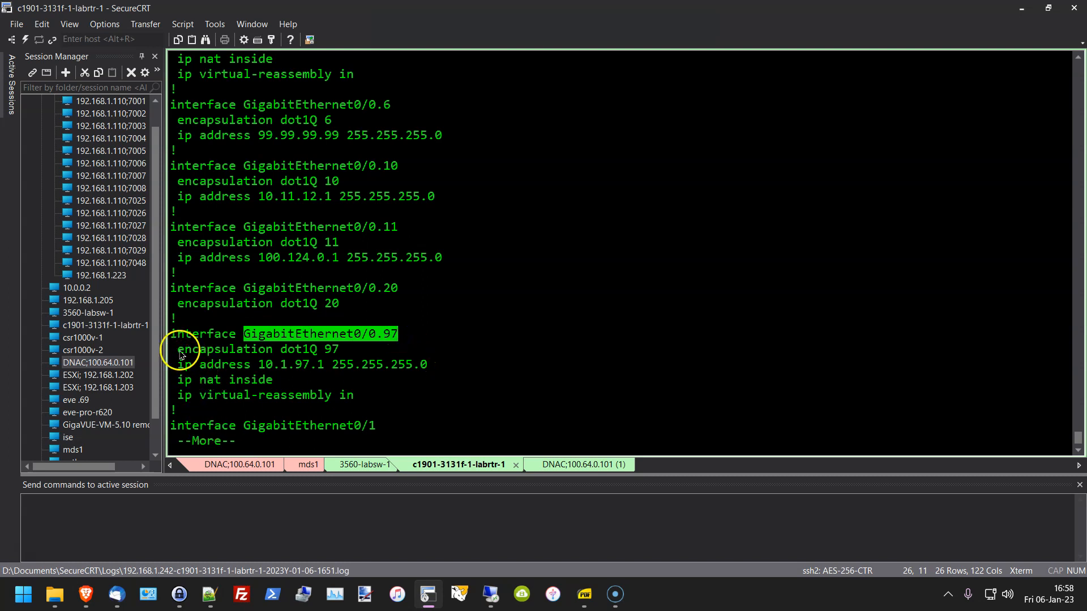
left_click_drag(177, 349, 357, 348)
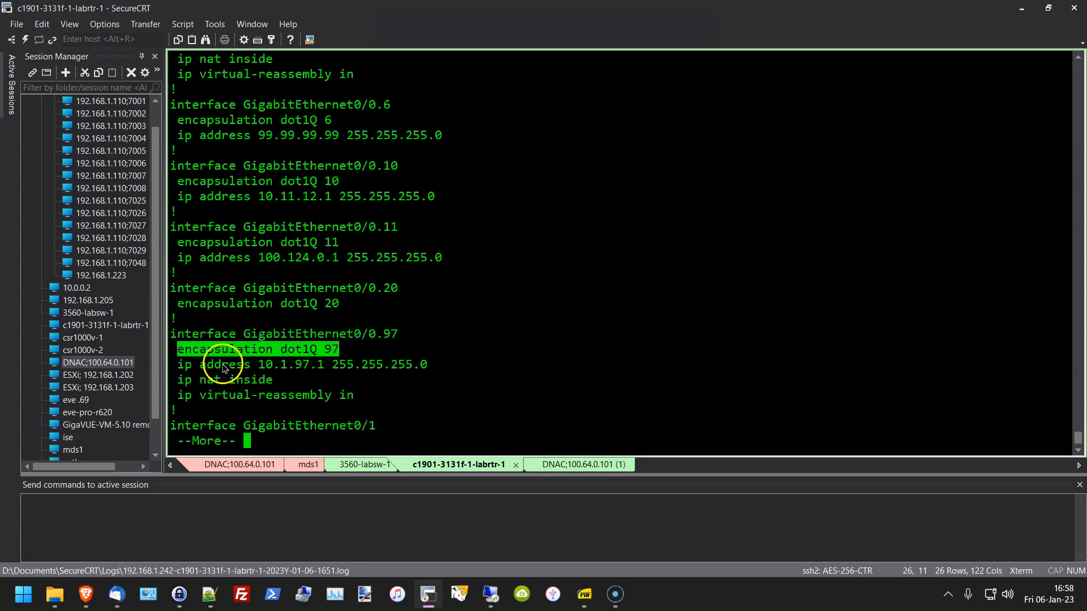
left_click_drag(214, 364, 459, 373)
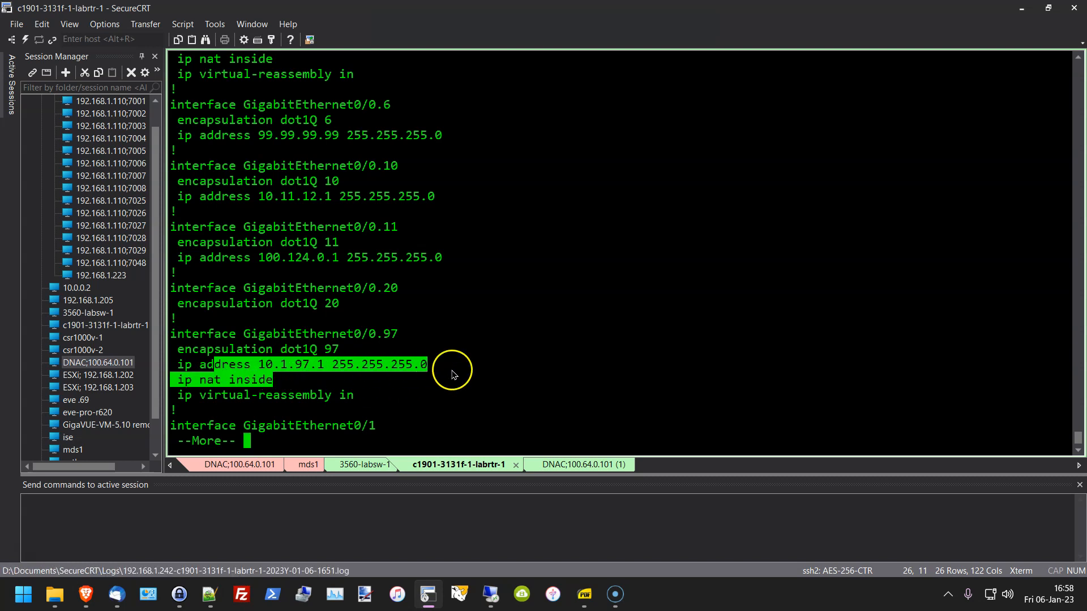
left_click(494, 337)
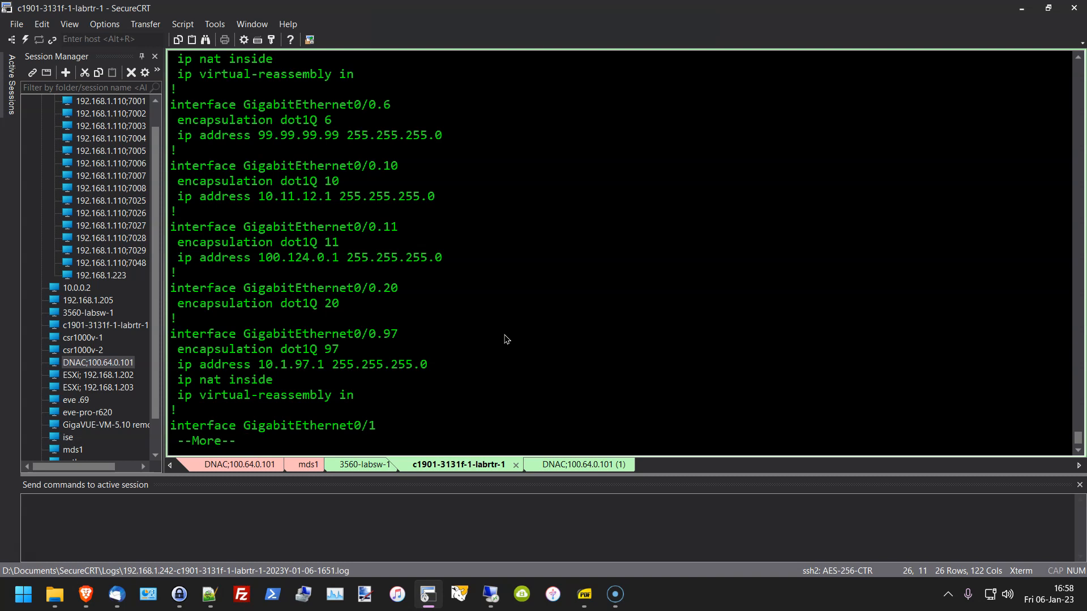
left_click_drag(349, 303, 115, 283)
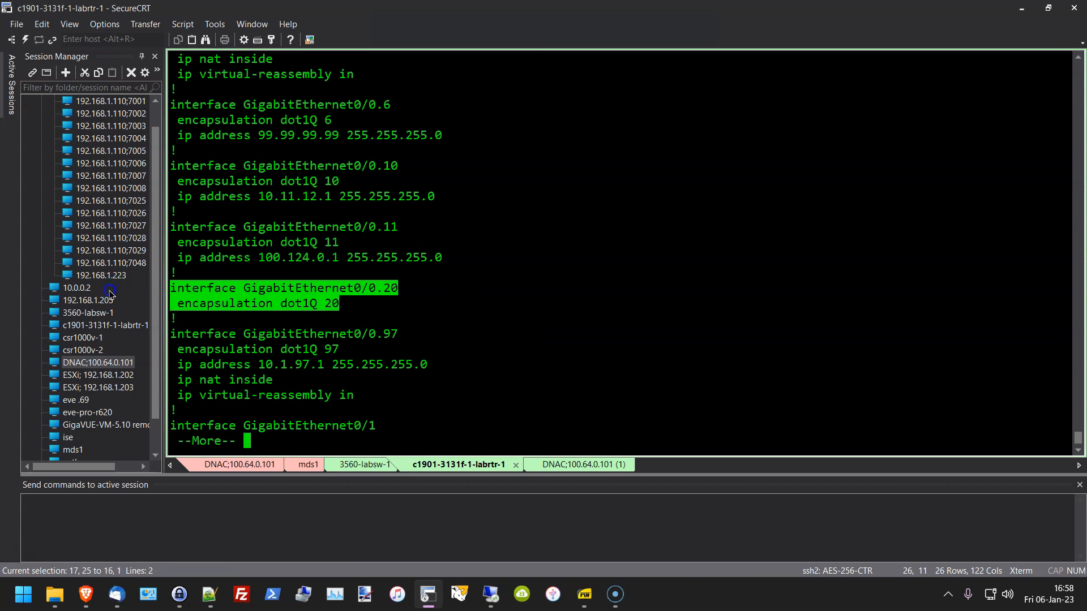
left_click(456, 364)
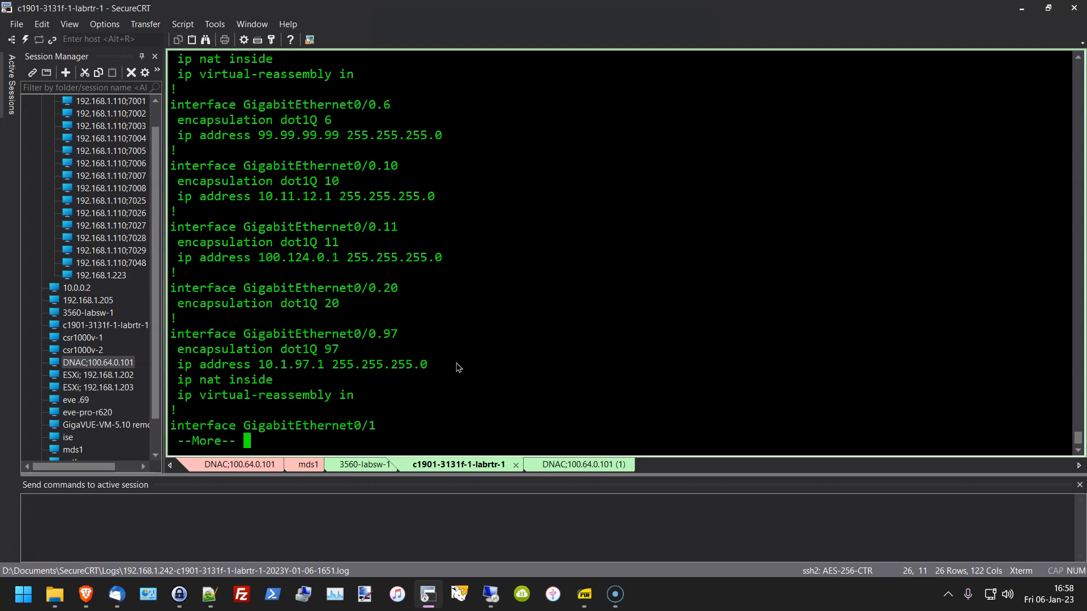
key("space")
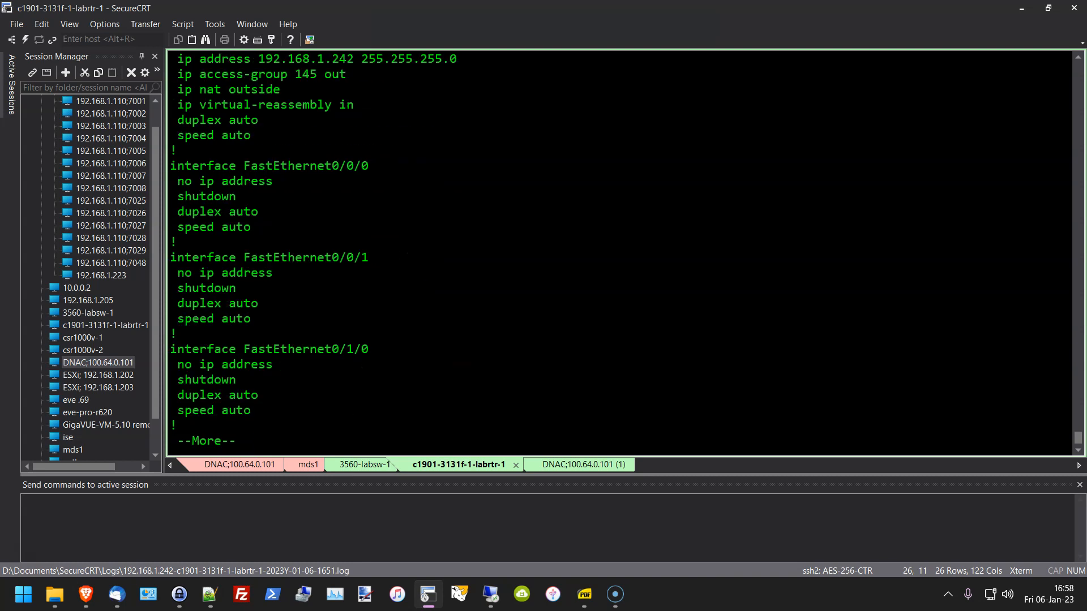
Step: Scroll back to GigabitEthernet0/1 and highlight its 192.168.1.242 address, access-group 145 out and NAT outside
scroll(571, 292, "up", 2)
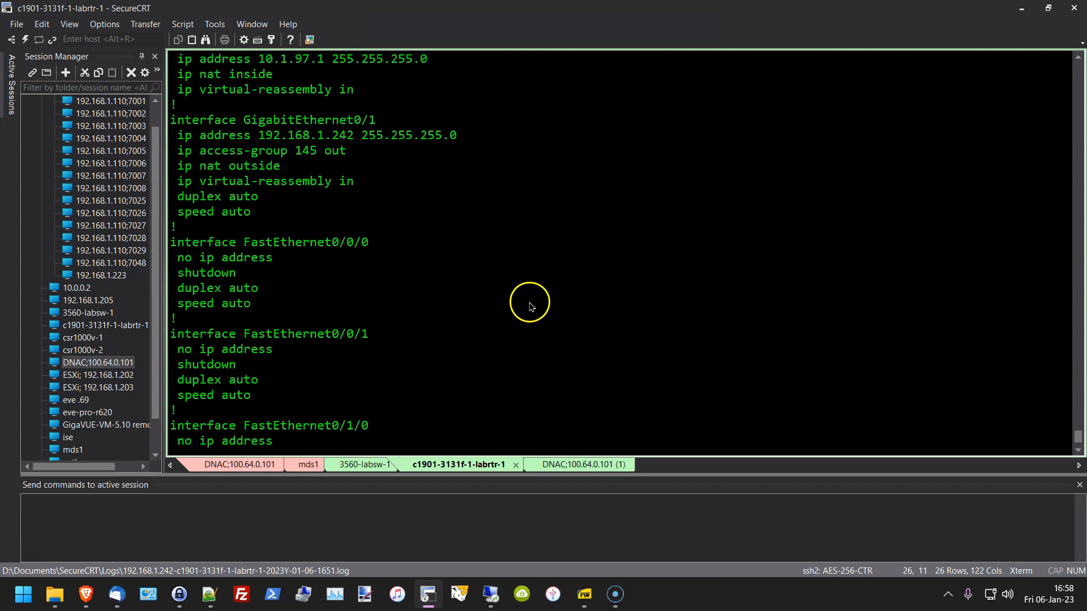
left_click_drag(330, 119, 399, 124)
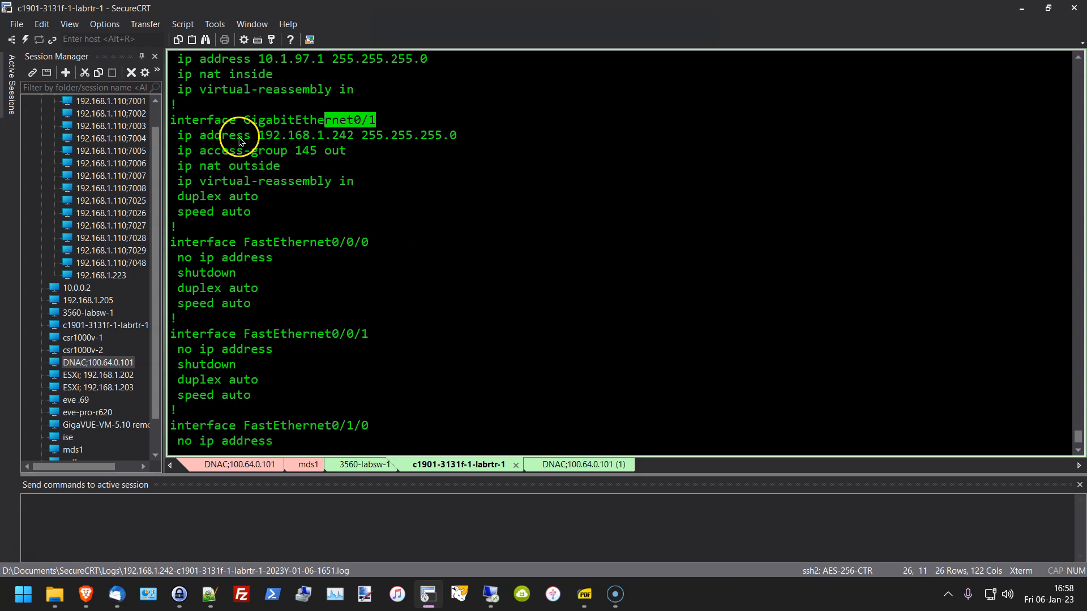
left_click_drag(237, 138, 444, 153)
left_click(271, 152)
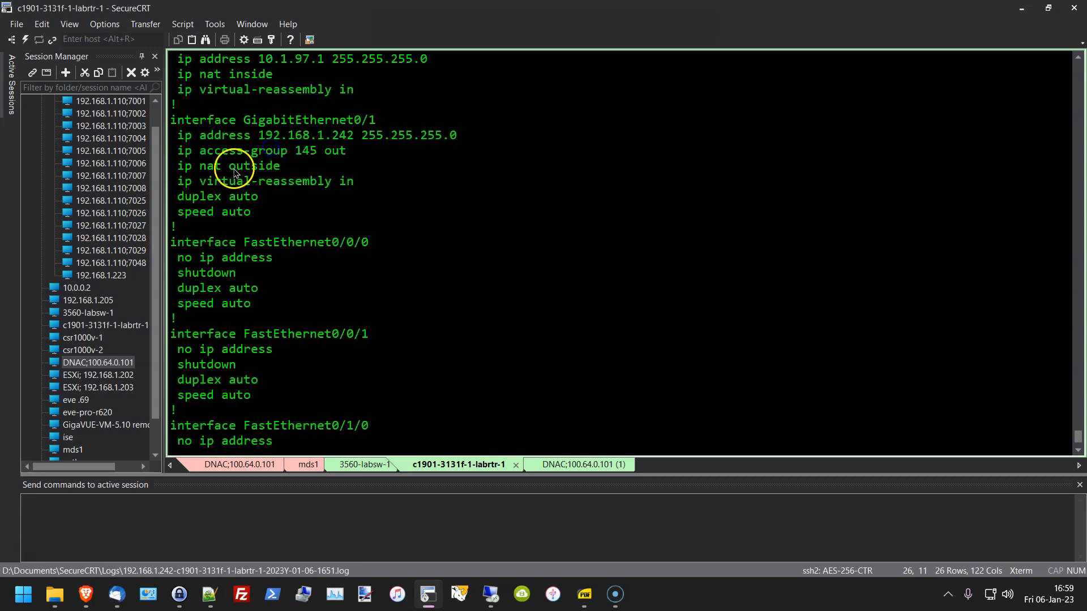
left_click_drag(177, 151, 368, 178)
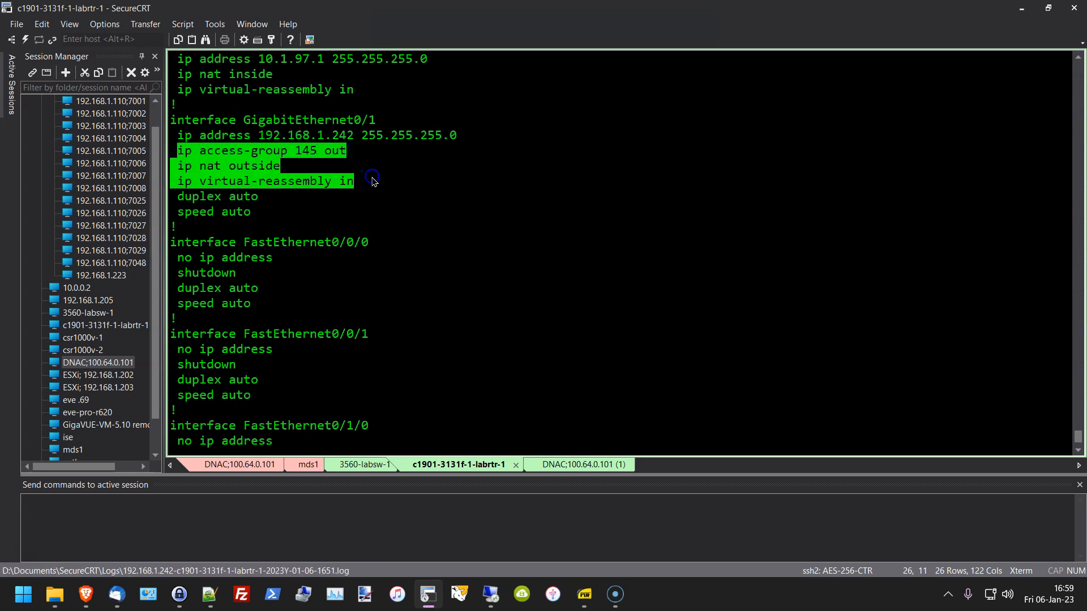
left_click(395, 175)
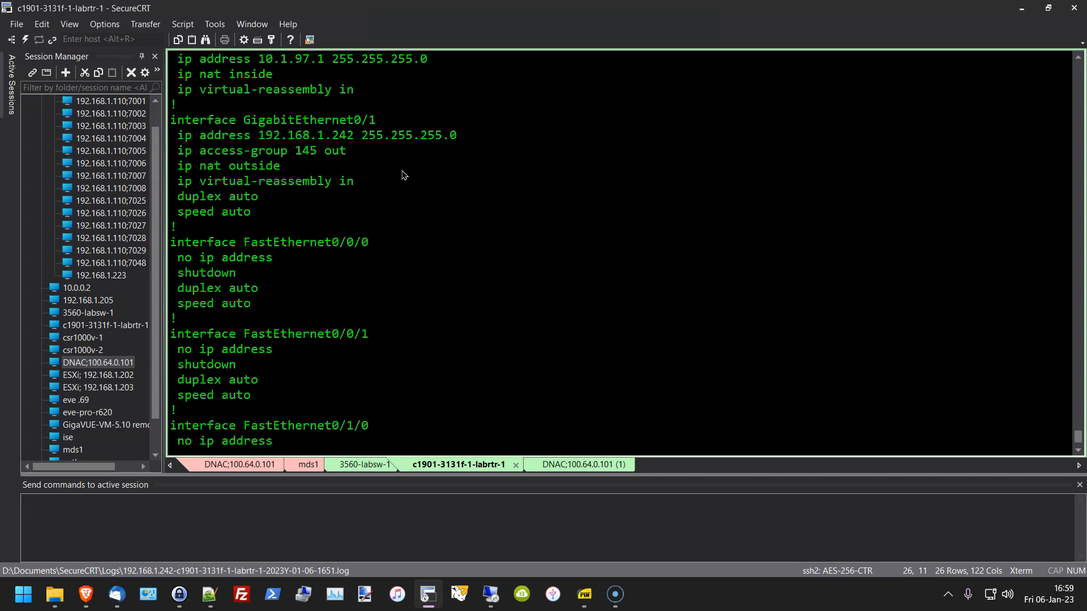
Step: Page through OSPF, BGP and NAT to the ENTERPRISE access-list and highlight the ip dns server line
key("space")
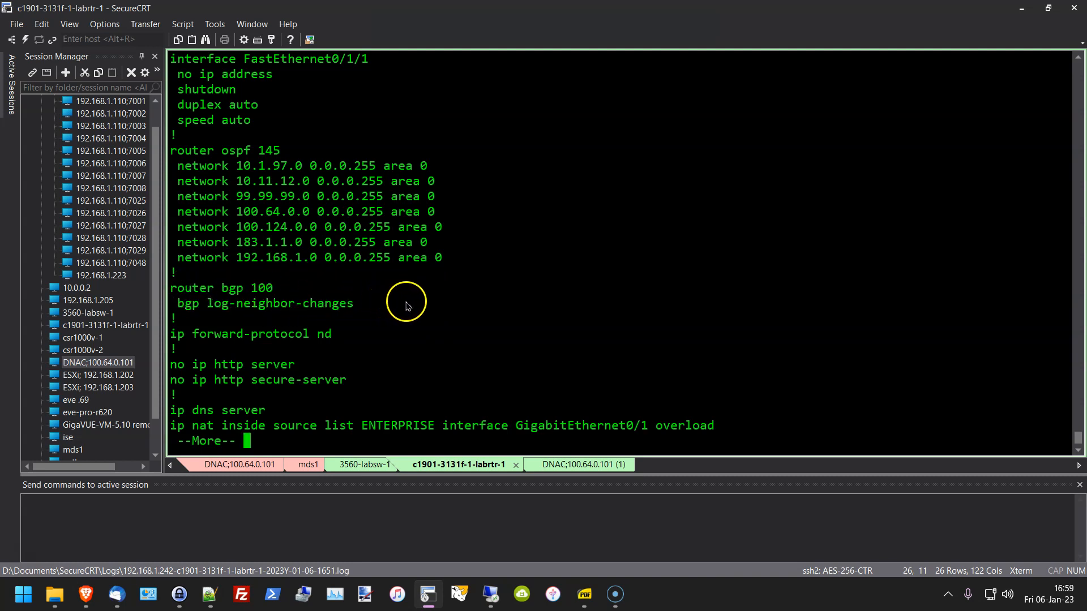
left_click(378, 368)
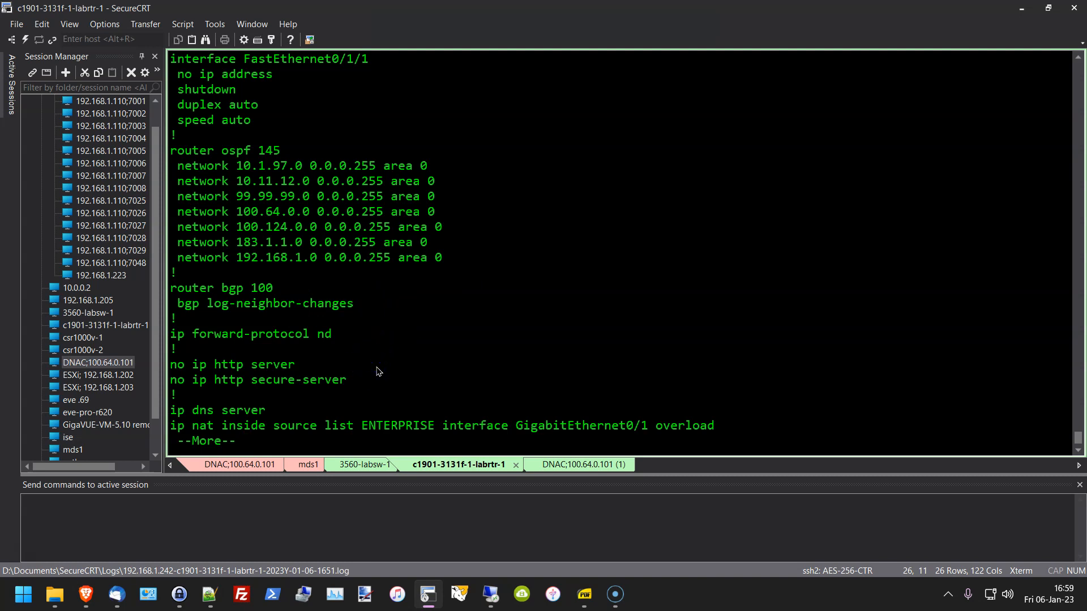
key("Return")
key("Return")
key("Return")
key("Return")
key("Return")
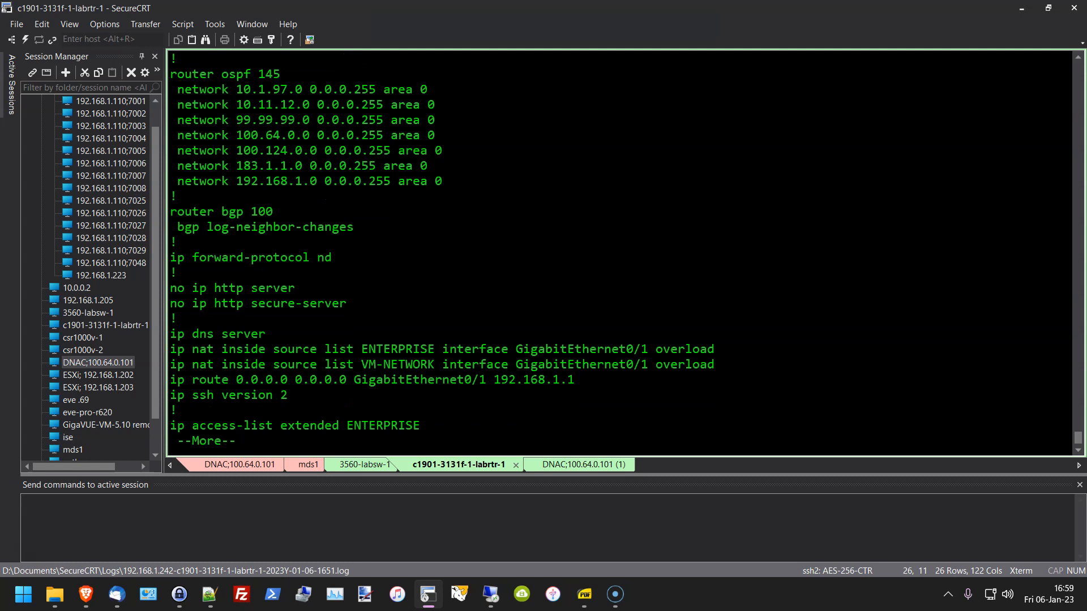
left_click(277, 338)
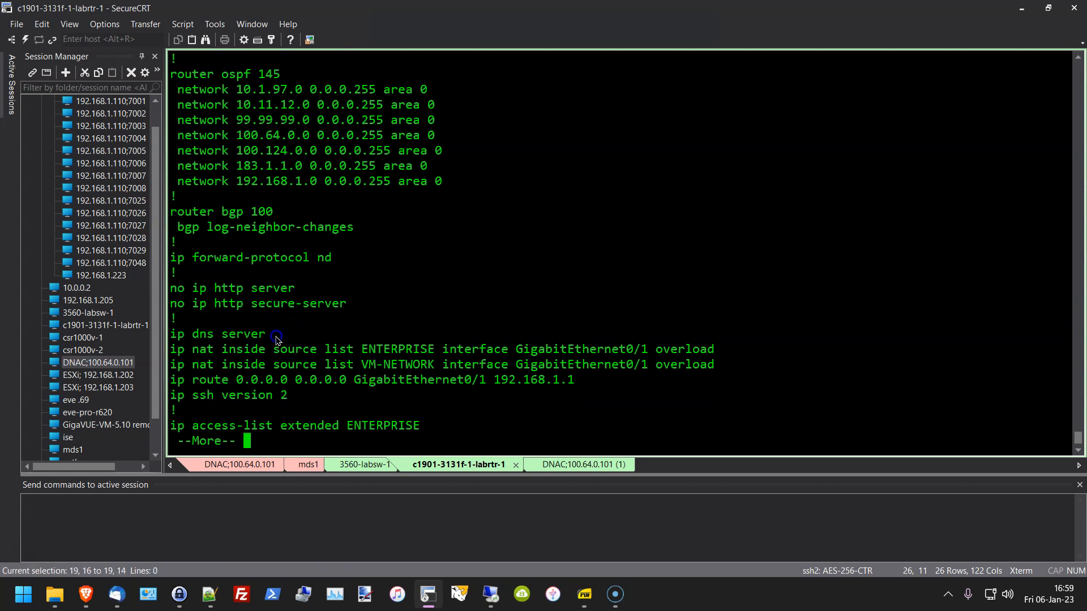
left_click_drag(160, 349, 160, 339)
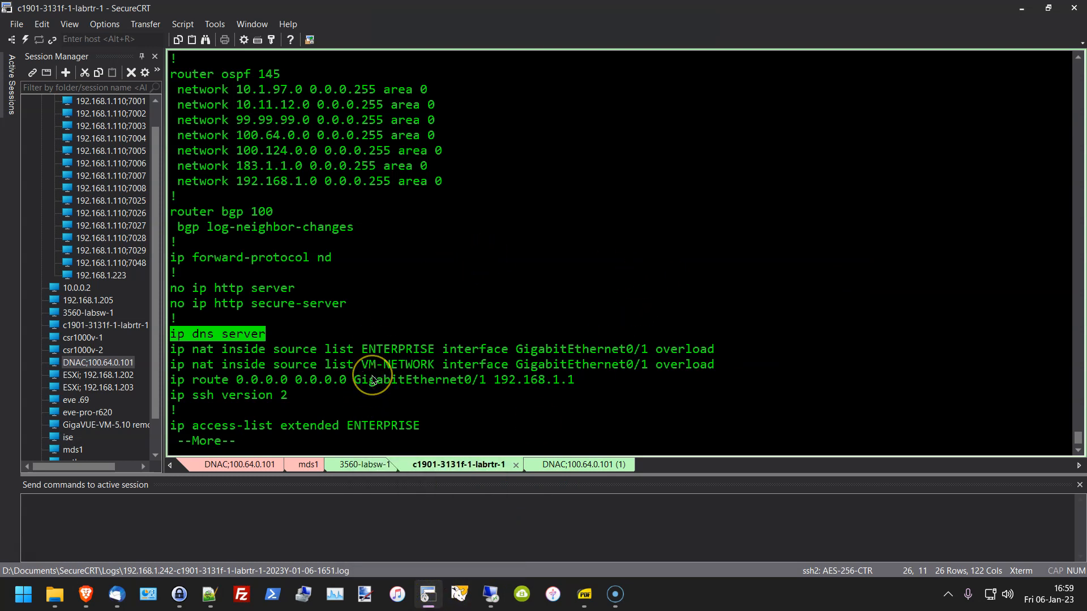
left_click(253, 326)
left_click_drag(274, 333, 170, 335)
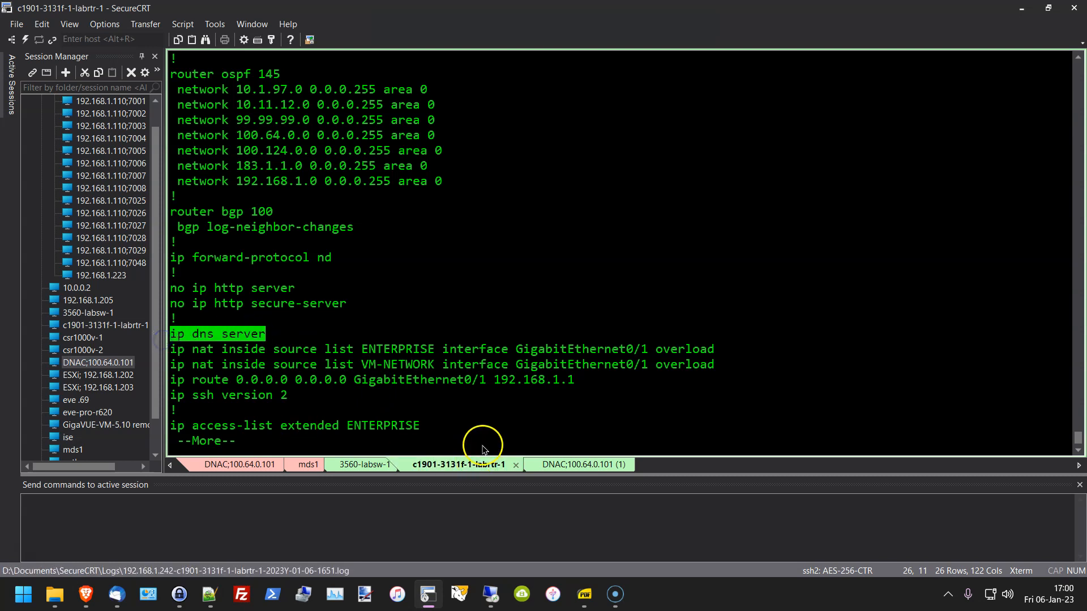
left_click(806, 314)
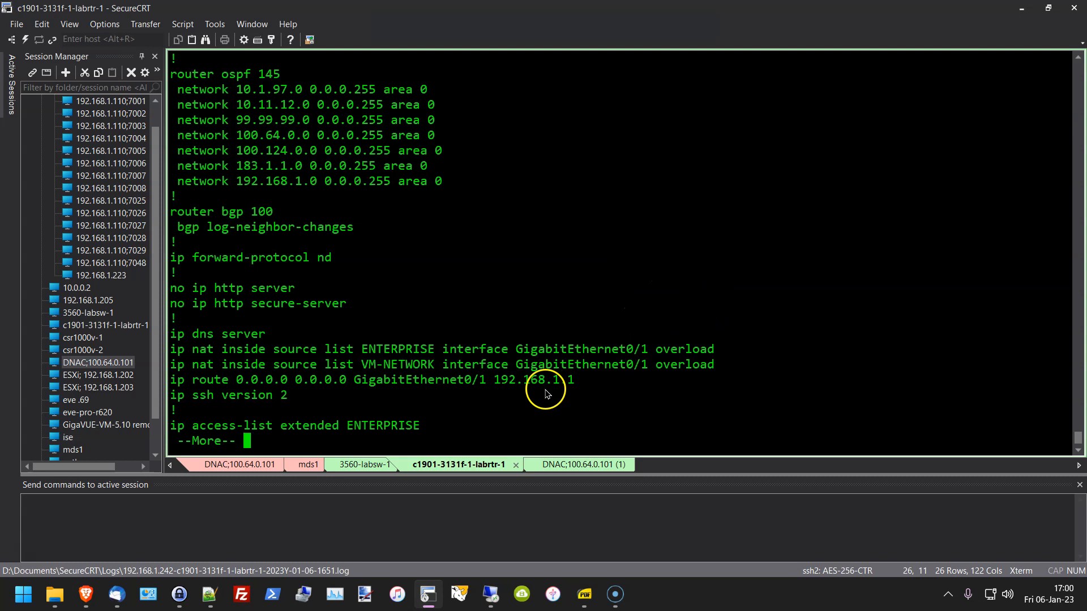
Step: Highlight the default route line and its 192.168.1.1 next-hop address
left_click_drag(585, 388, 156, 379)
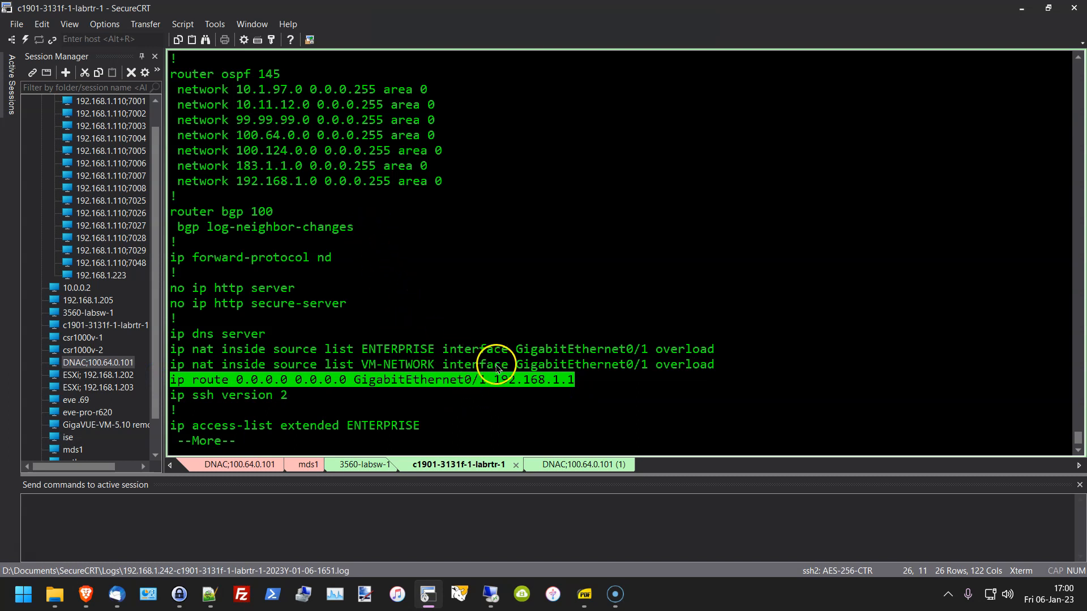
left_click(498, 388)
left_click_drag(497, 388, 575, 383)
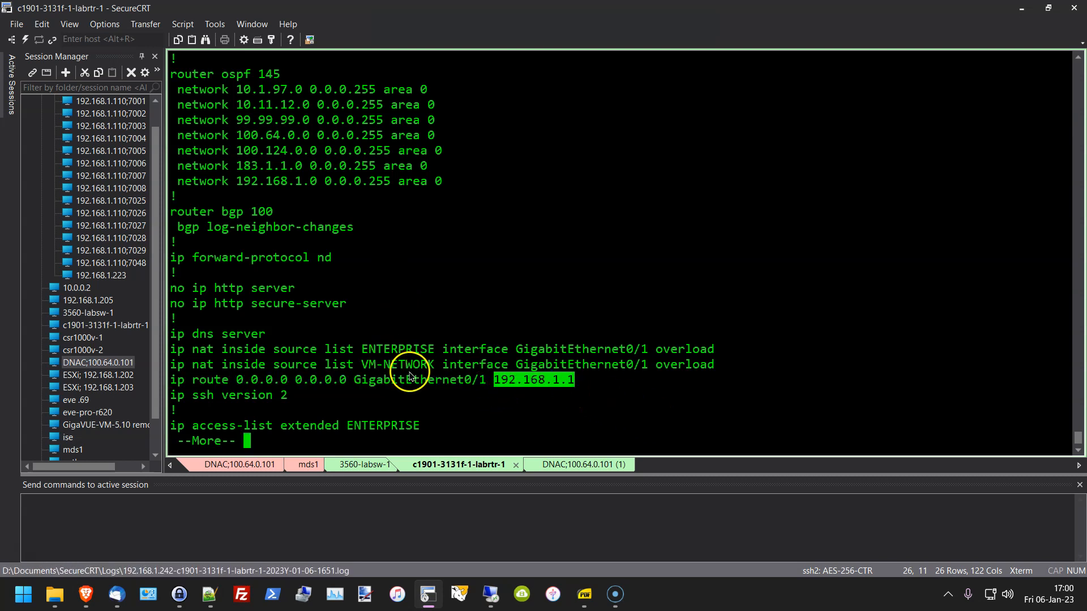
left_click(508, 384)
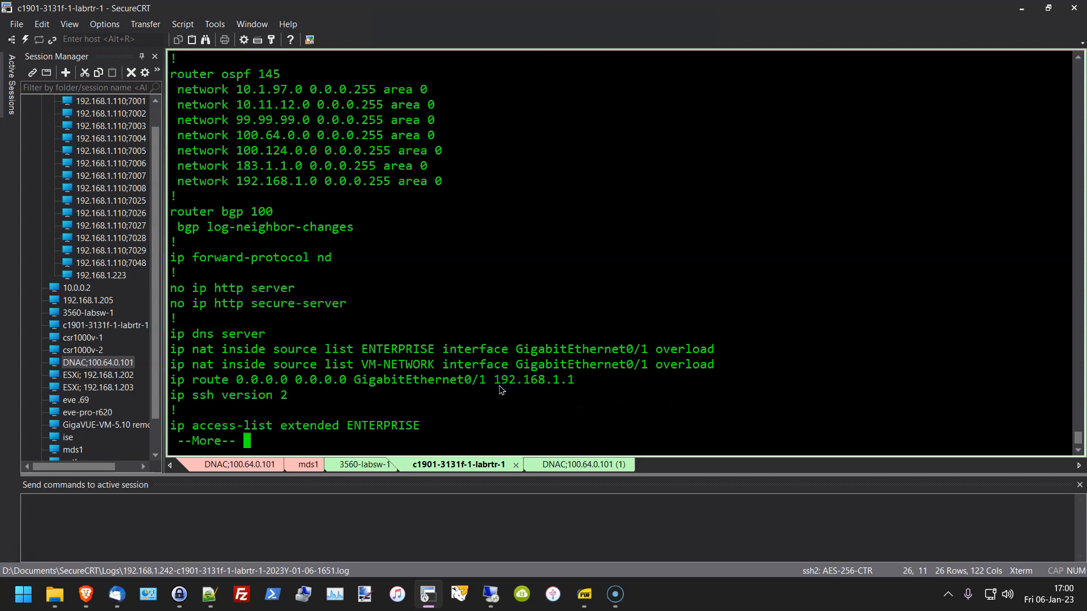
left_click_drag(495, 383, 575, 383)
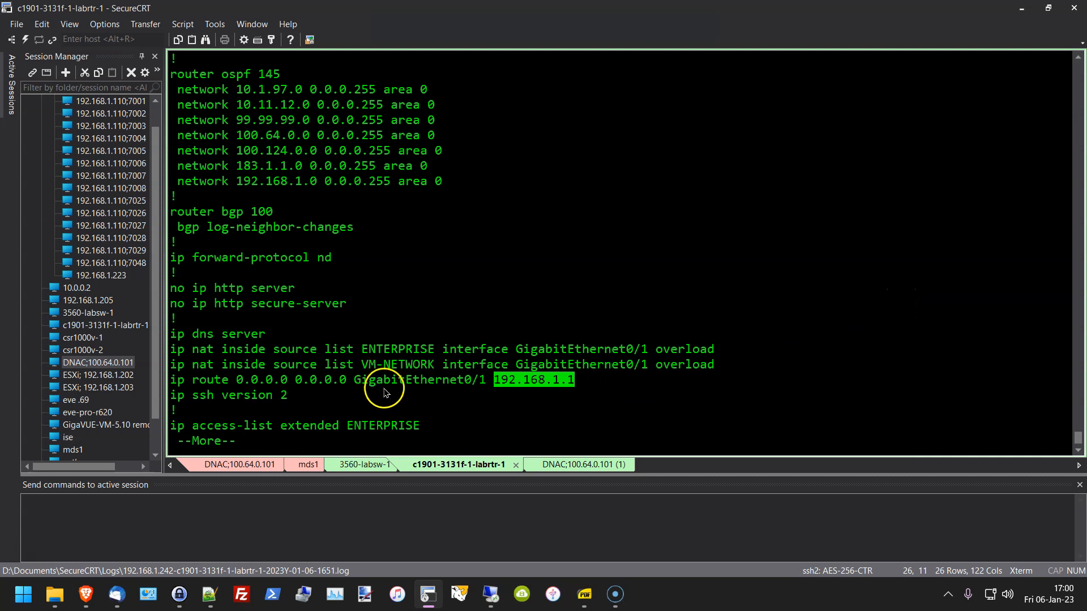
left_click(435, 411)
Step: Page the config once more, then scroll the scrollback back up to the Gi0/0.3–Gi0/0.5 subinterface blocks
key("space")
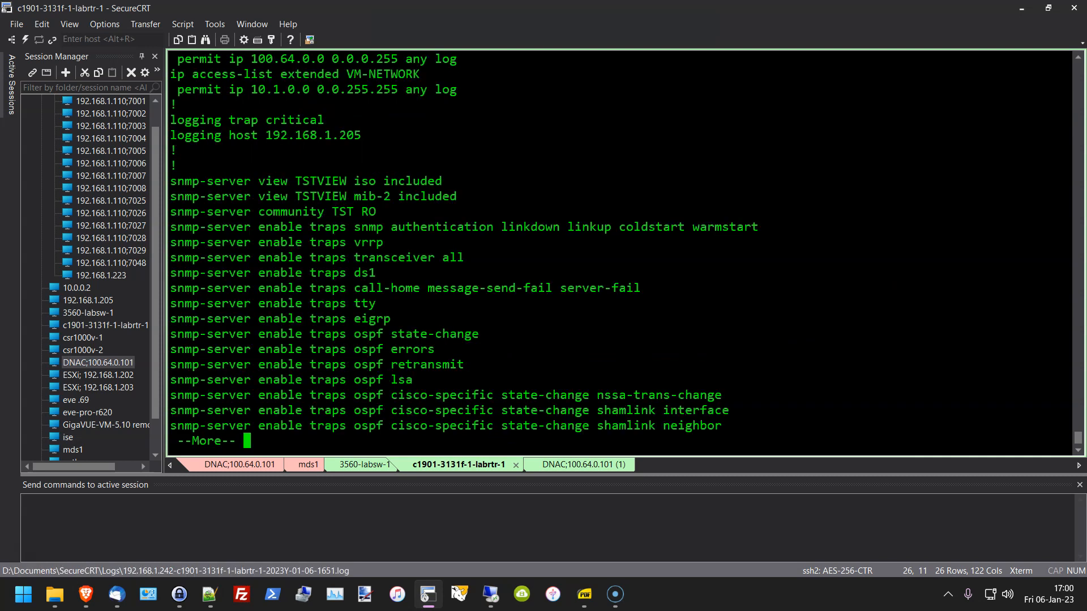
scroll(497, 362, "up", 8)
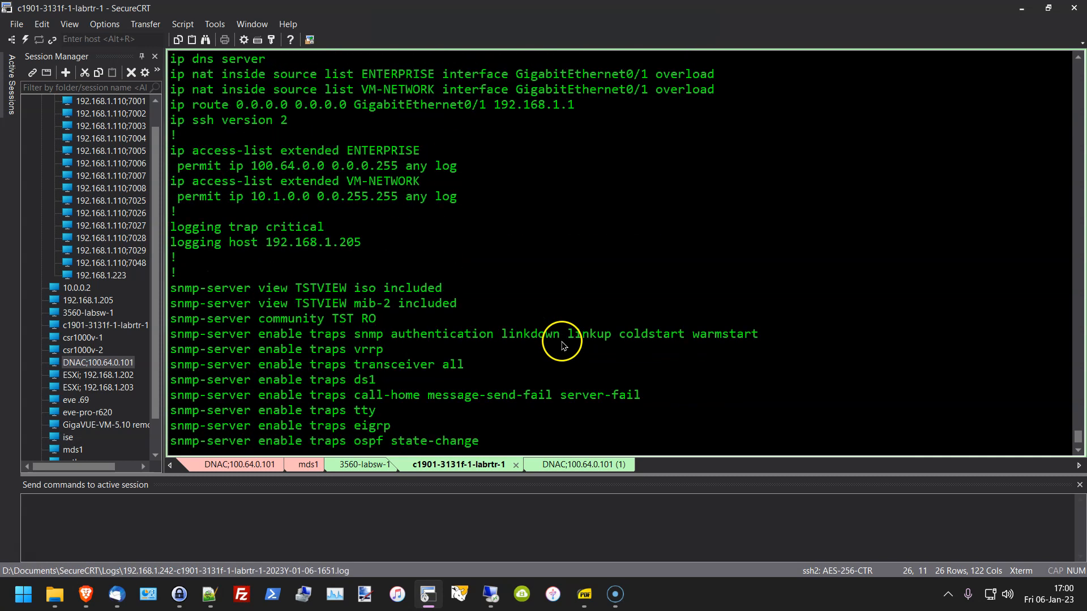
scroll(569, 334, "up", 1)
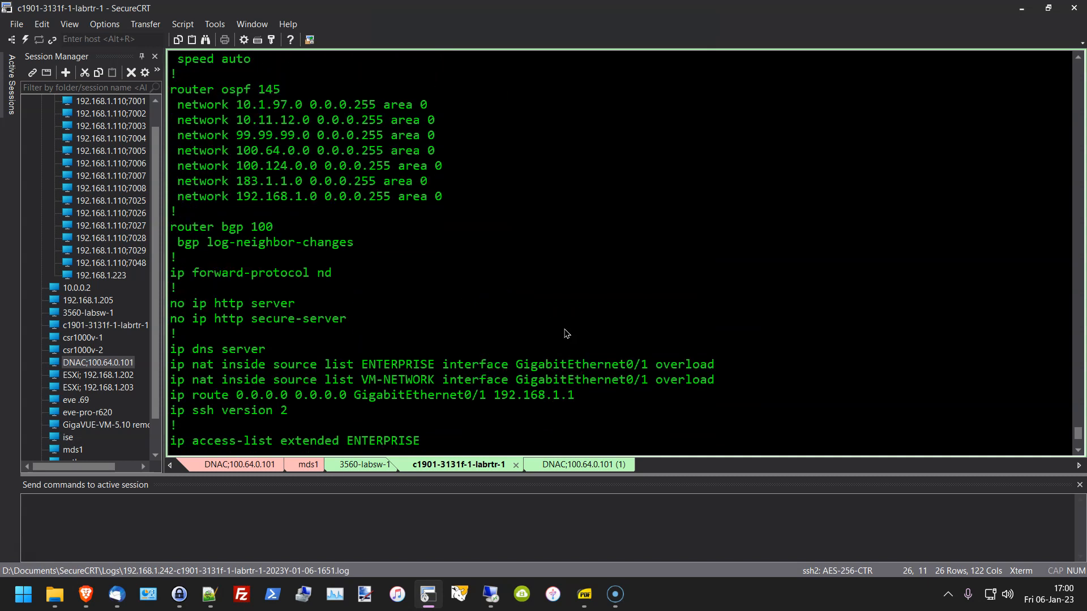
scroll(429, 371, "up", 4)
scroll(430, 372, "up", 10)
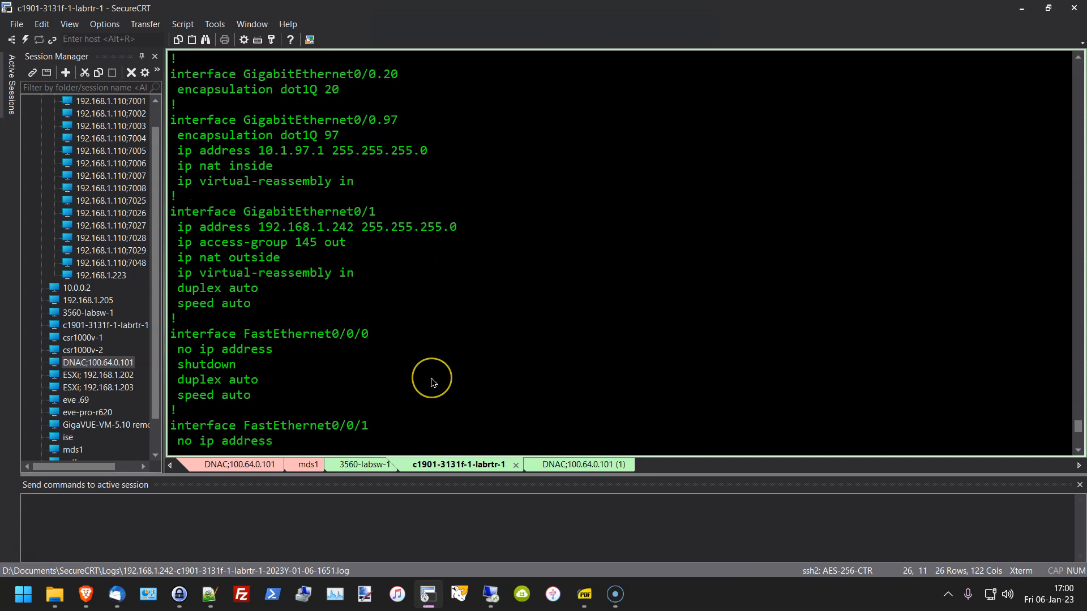
scroll(432, 383, "up", 13)
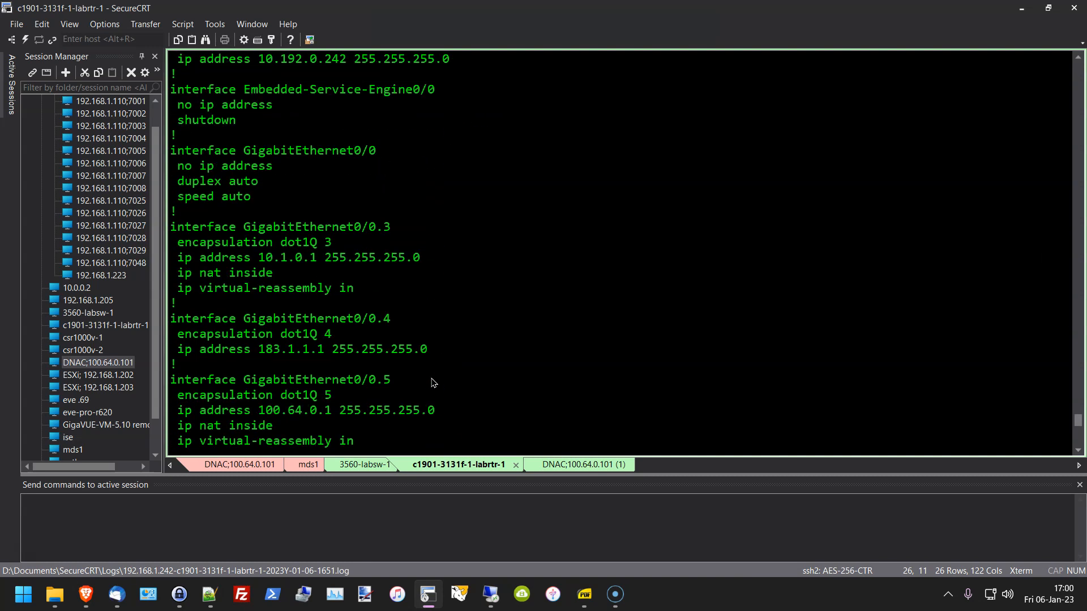
scroll(434, 384, "up", 11)
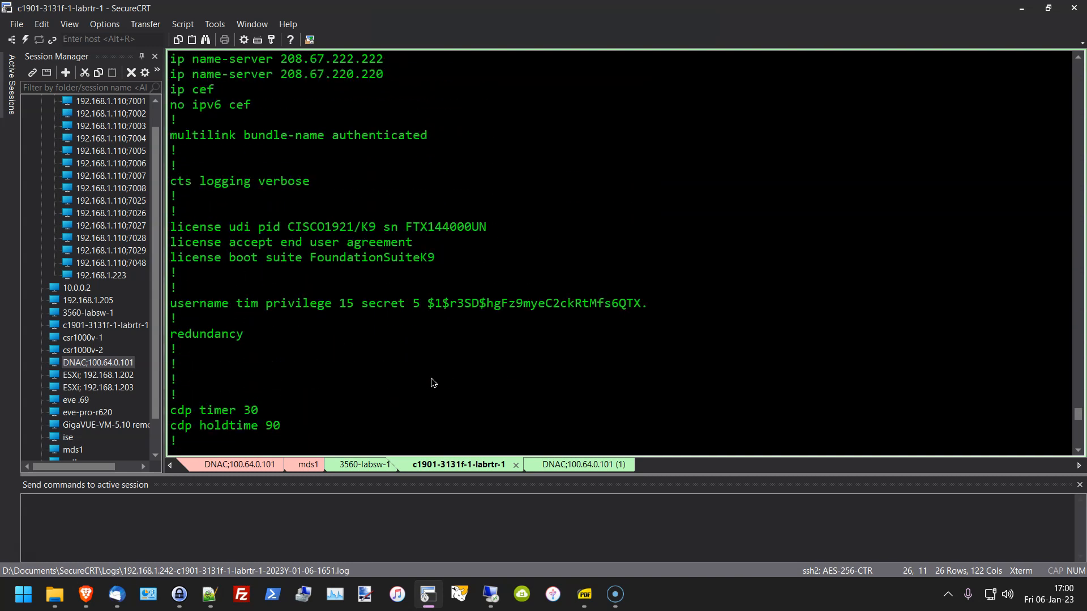
scroll(432, 383, "up", 3)
scroll(430, 368, "down", 5)
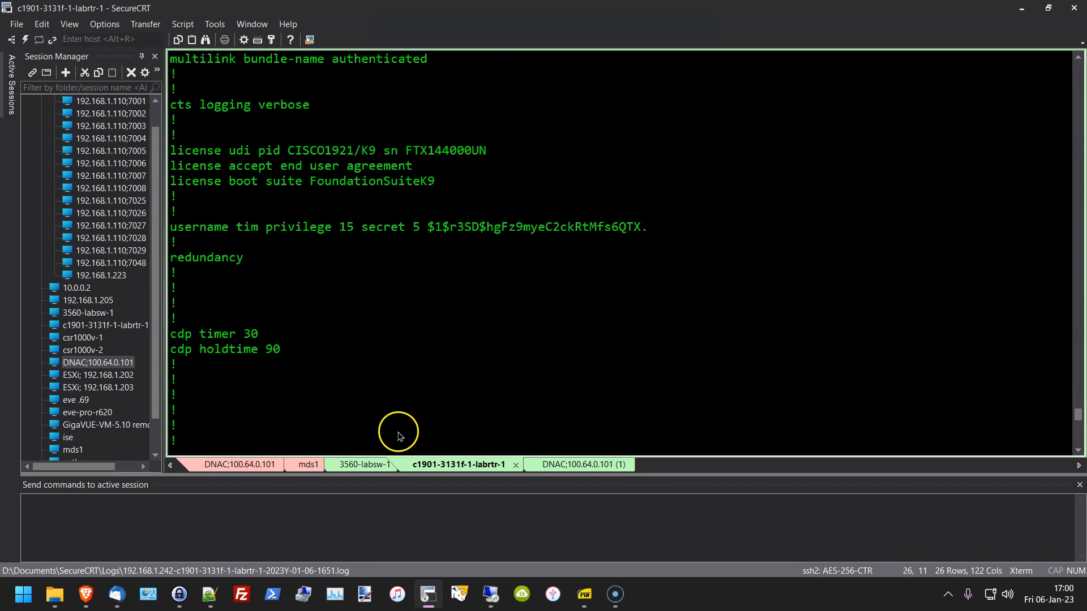
scroll(398, 435, "down", 11)
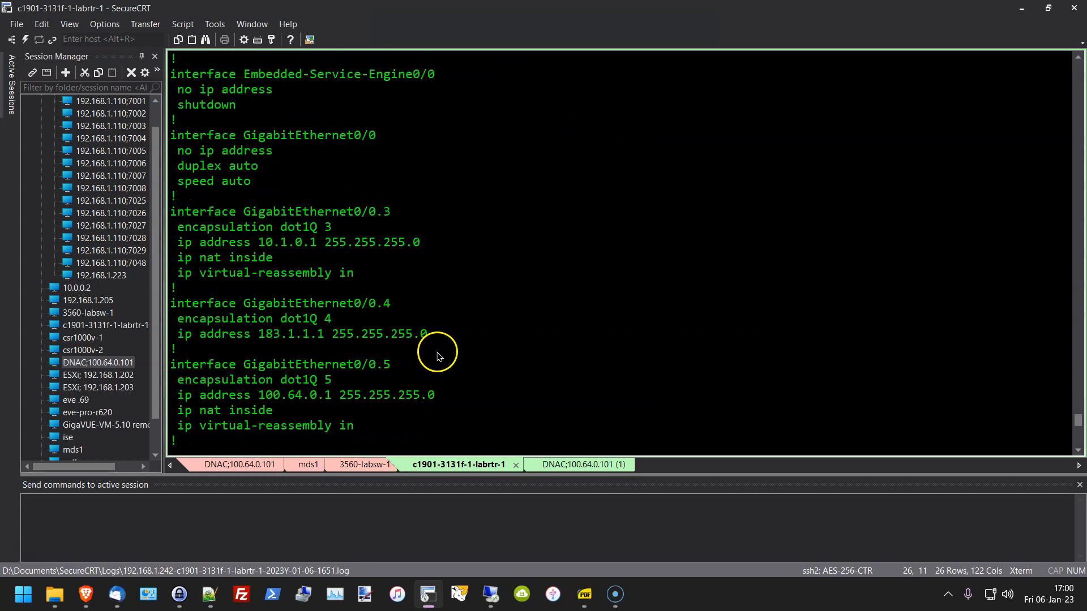
left_click(465, 294)
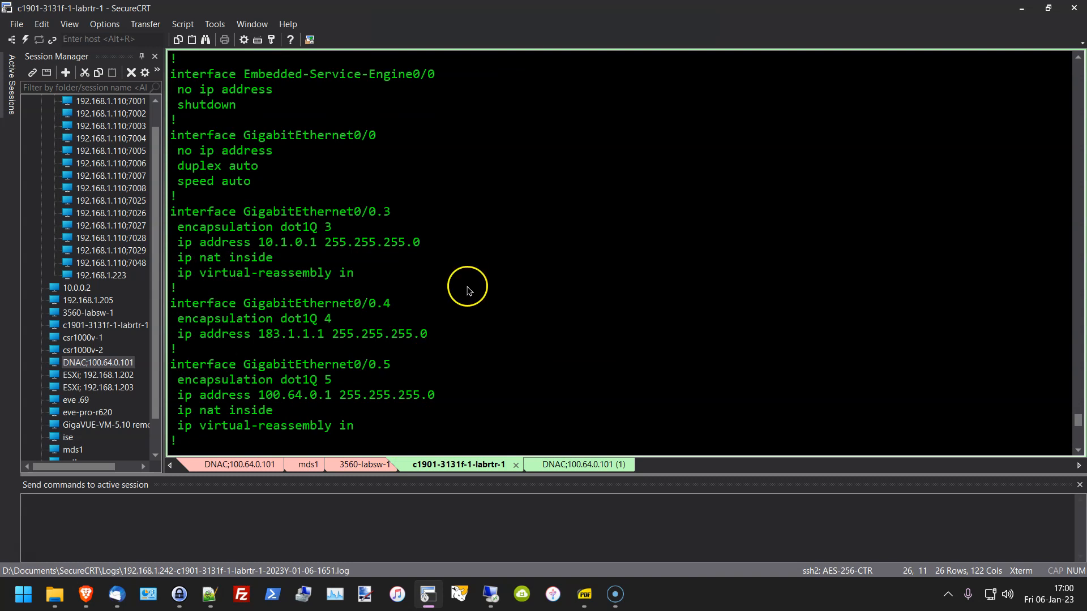
left_click(481, 288)
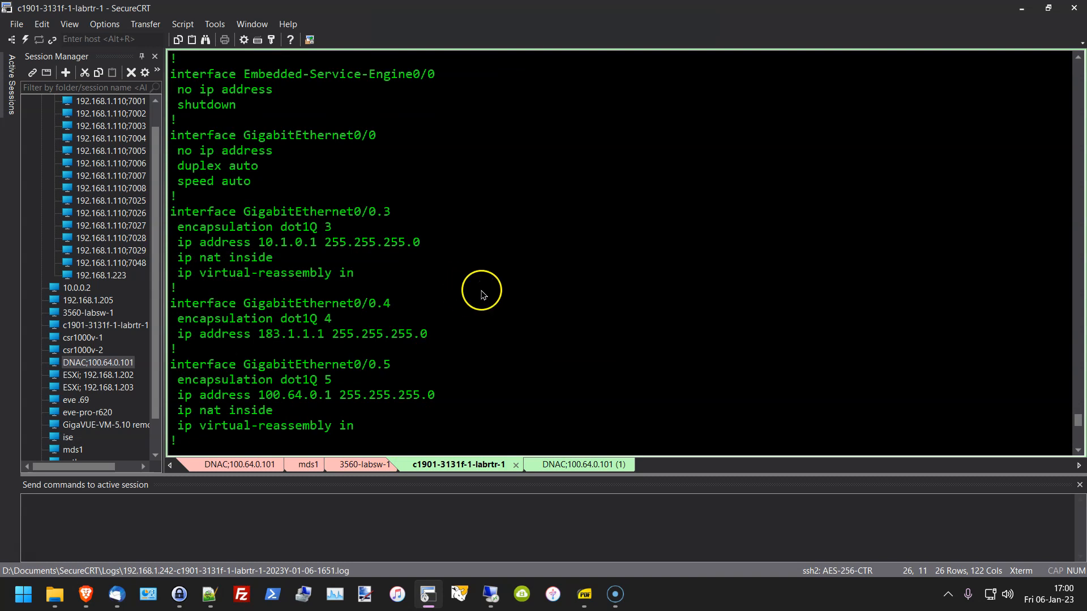
left_click(515, 287)
left_click(548, 333)
left_click(561, 334)
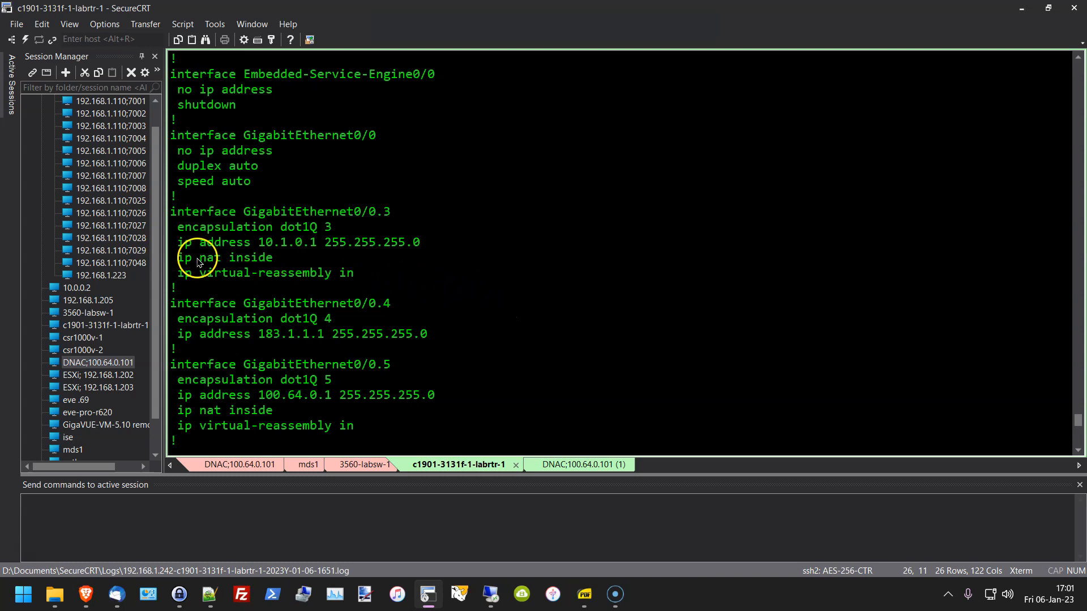
left_click_drag(171, 258, 322, 267)
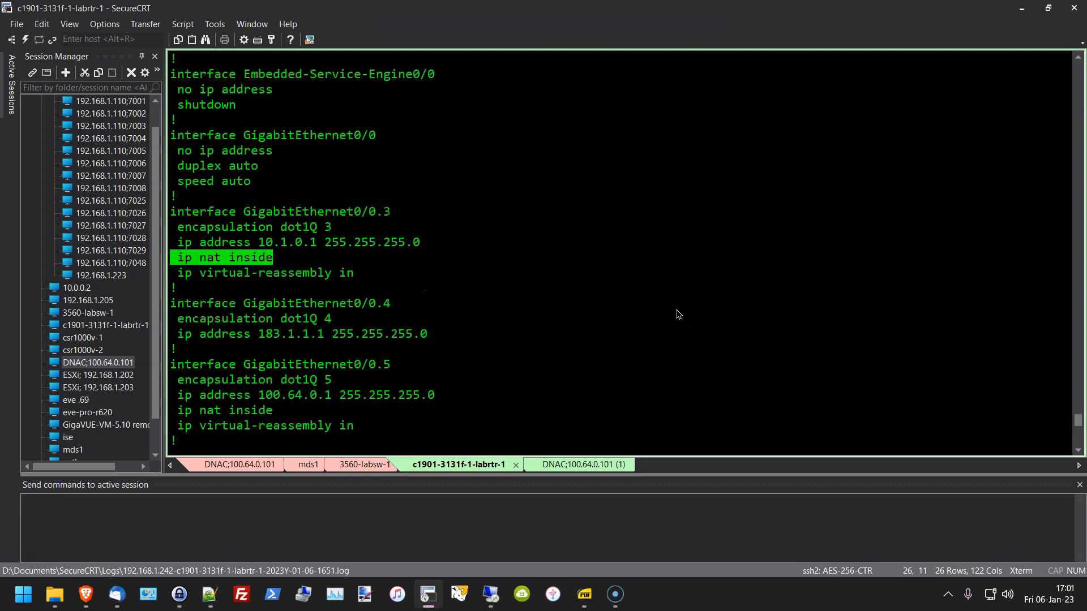
left_click_drag(354, 212, 420, 214)
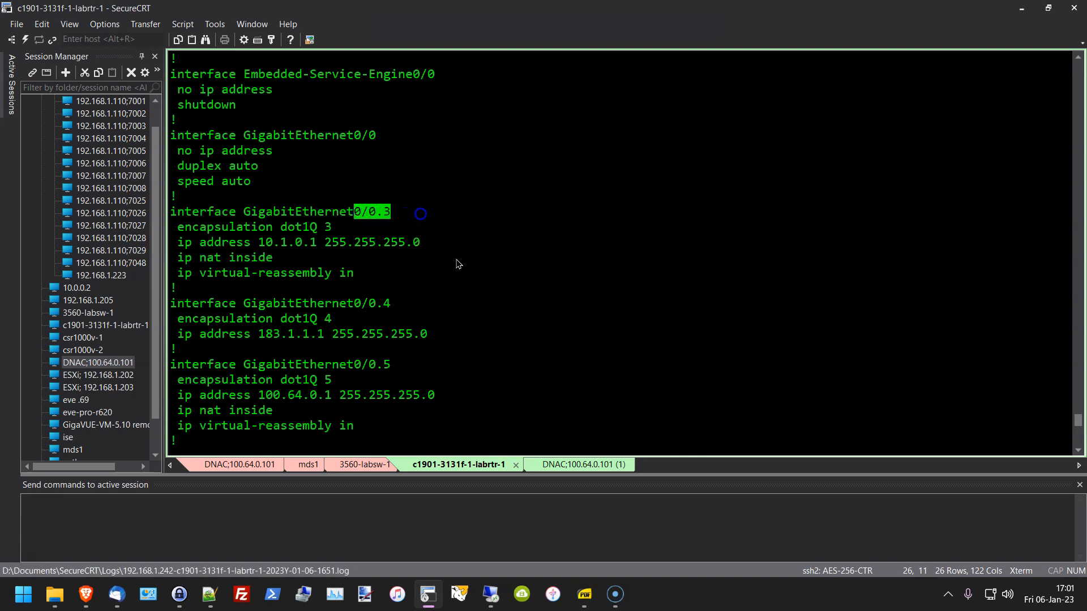
left_click_drag(176, 258, 273, 259)
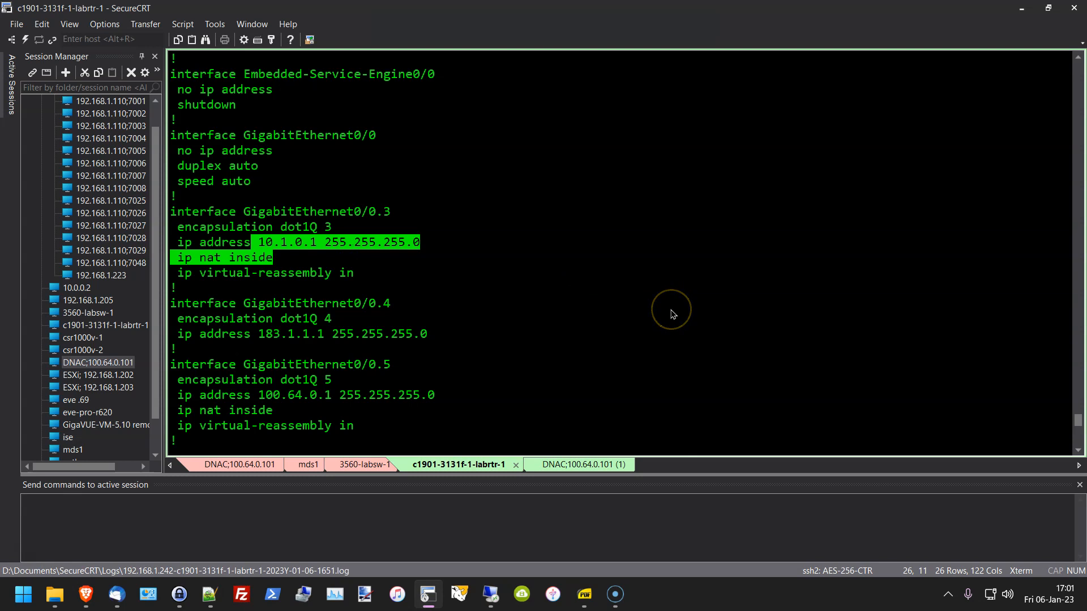
left_click(334, 262)
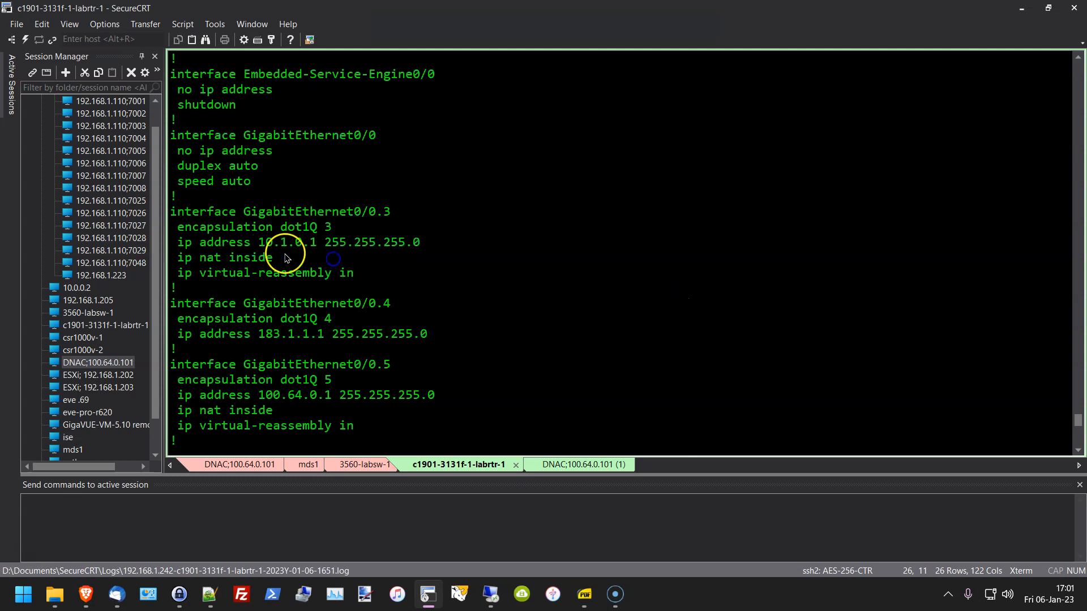
left_click_drag(253, 242, 346, 243)
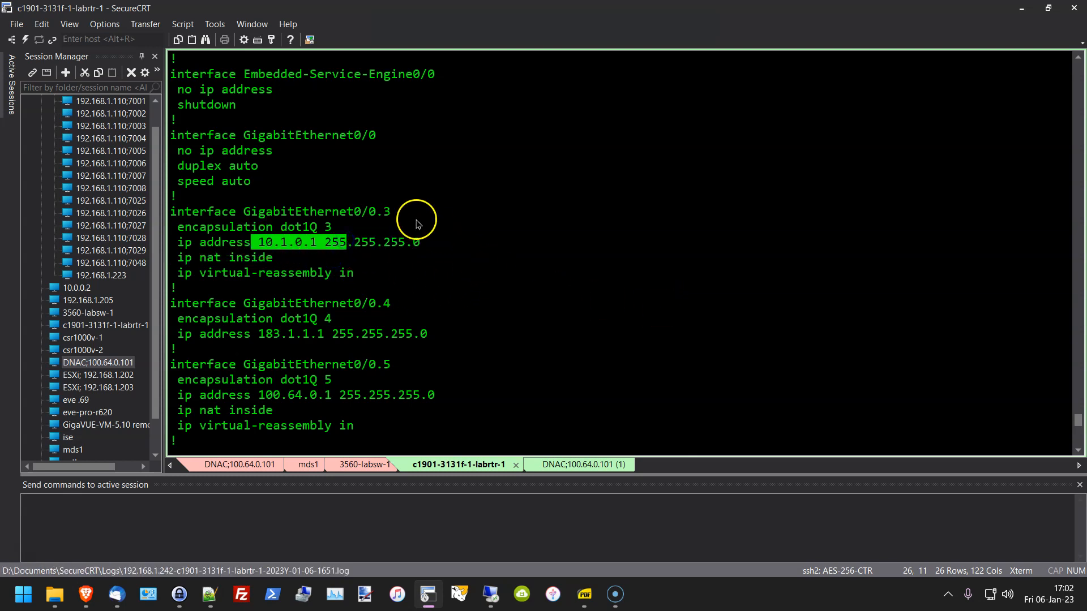
left_click_drag(244, 258, 176, 257)
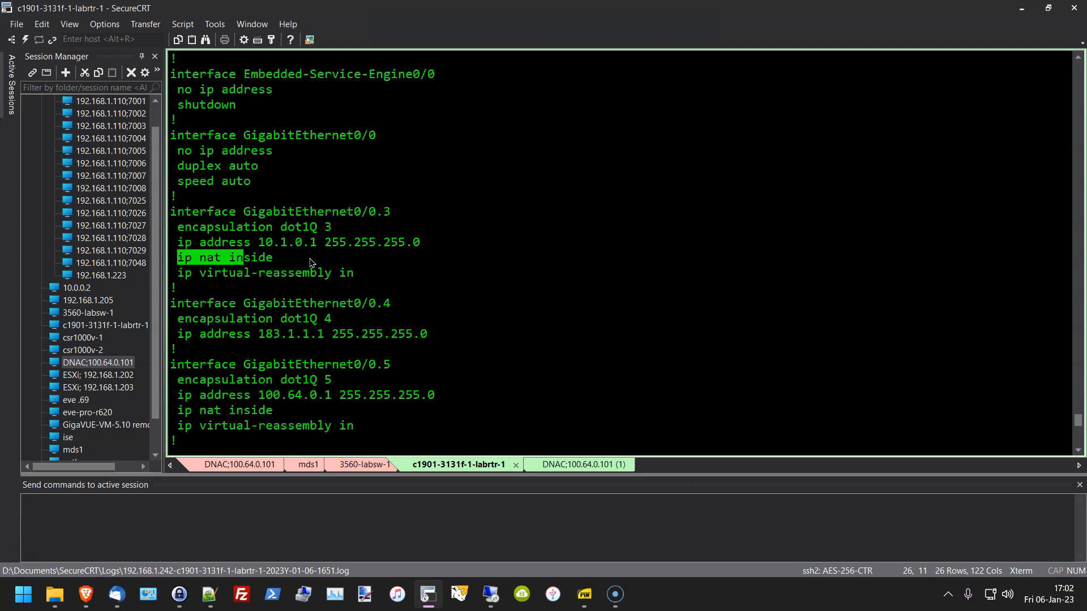
left_click_drag(274, 259, 170, 257)
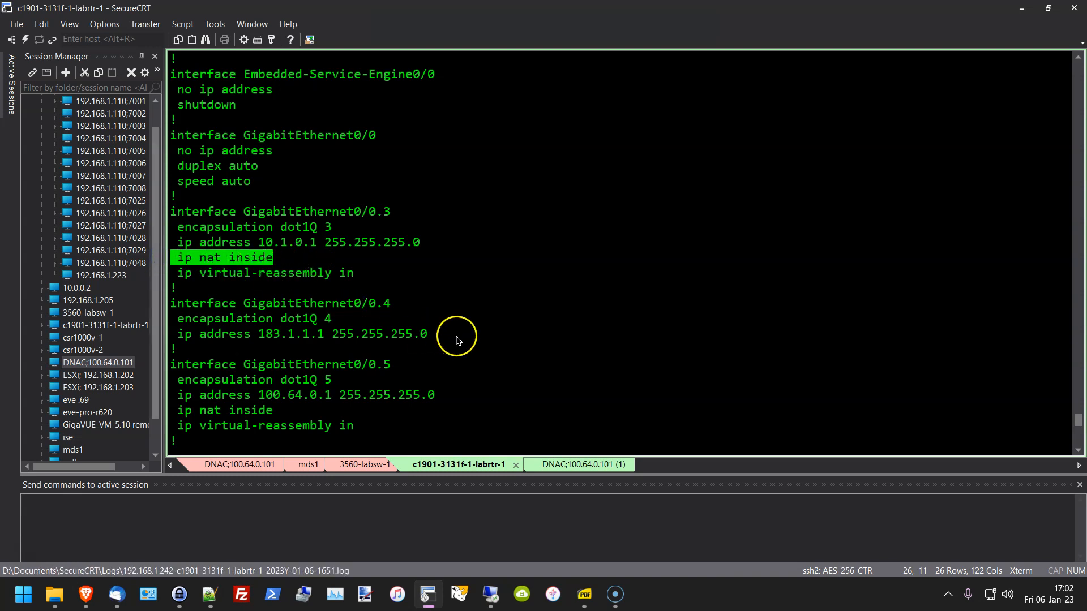
scroll(458, 340, "down", 2)
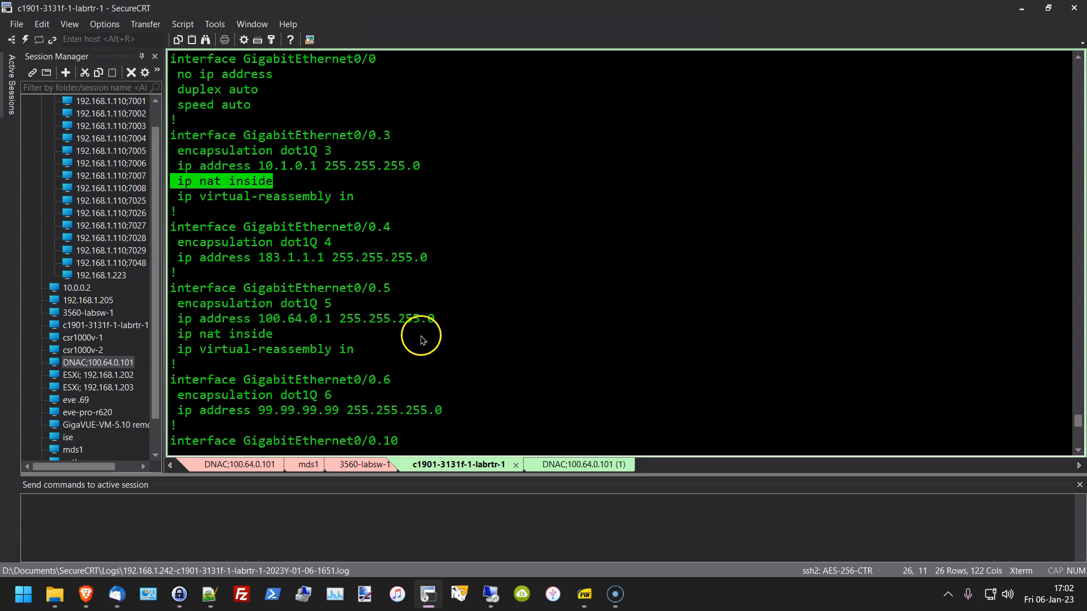
scroll(366, 268, "down", 2)
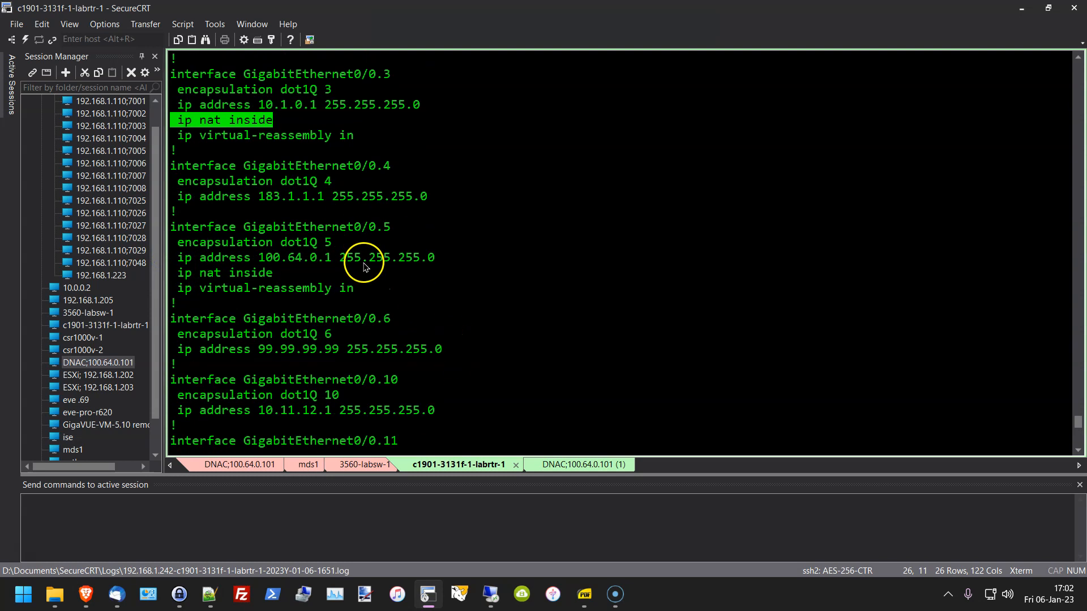
scroll(388, 332, "down", 4)
scroll(398, 332, "down", 4)
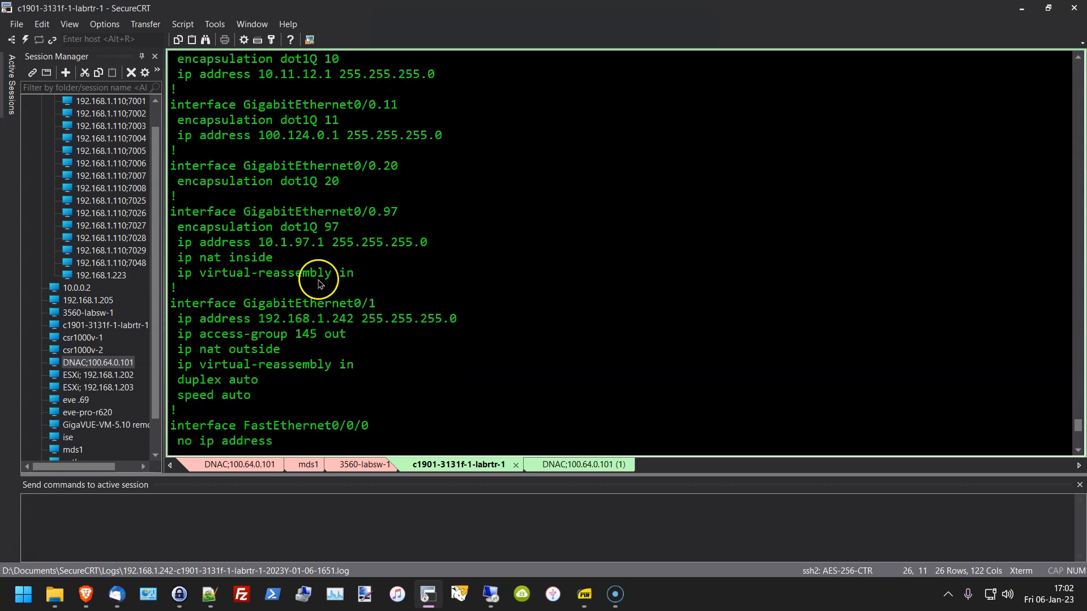
left_click_drag(360, 272, 173, 226)
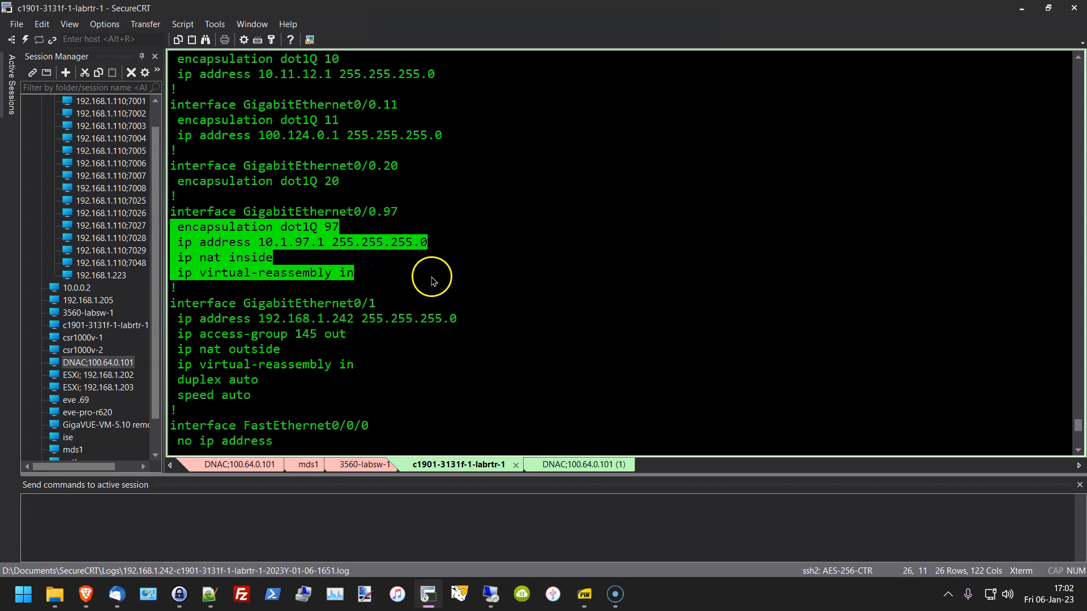
left_click(405, 280)
left_click_drag(371, 273, 173, 275)
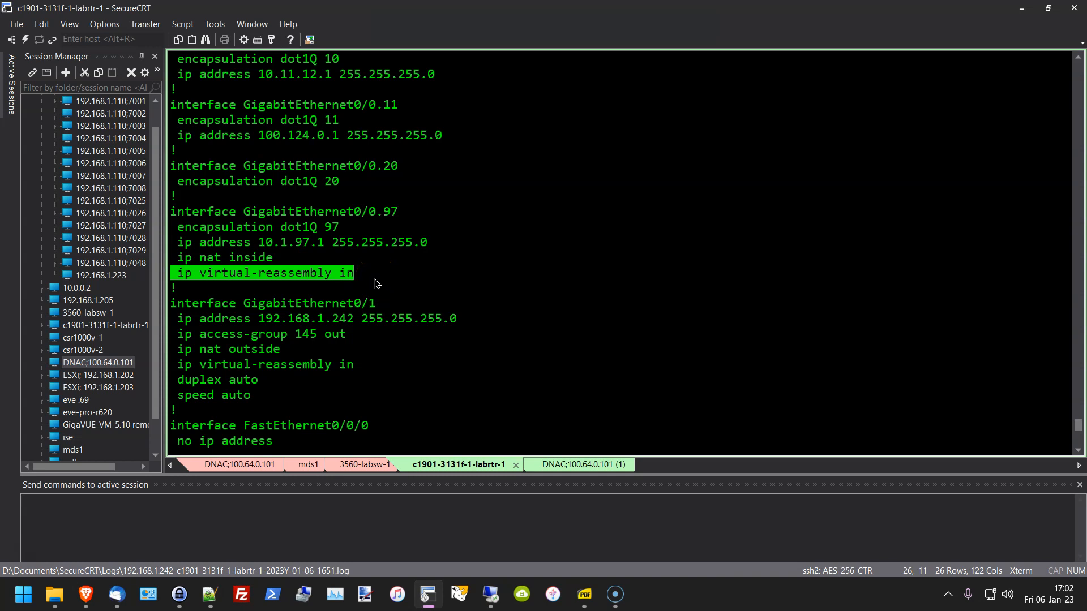
left_click(375, 281)
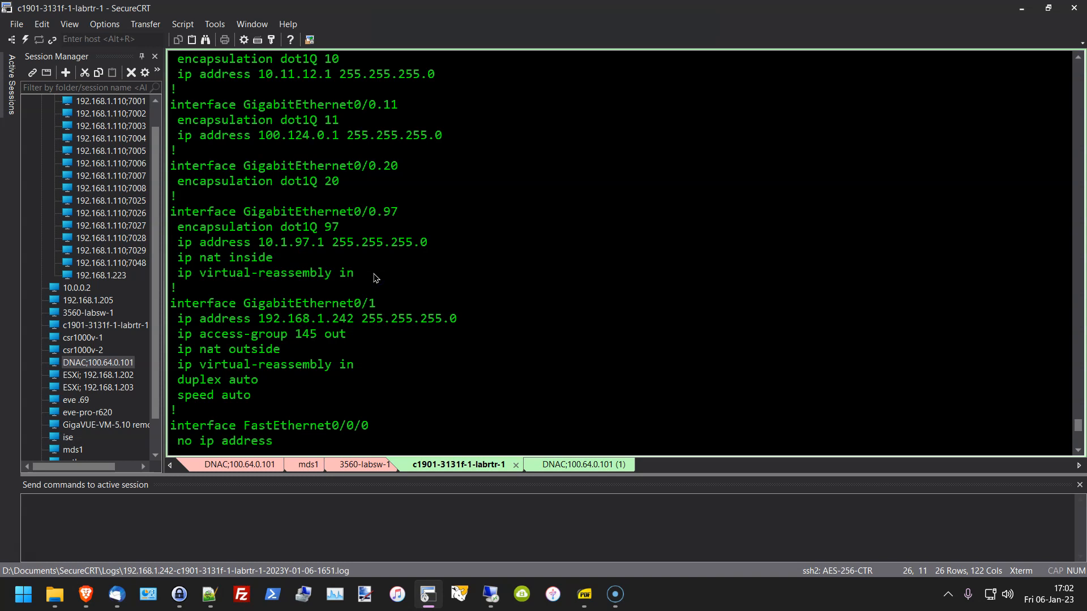
left_click(359, 272)
left_click_drag(356, 276, 170, 277)
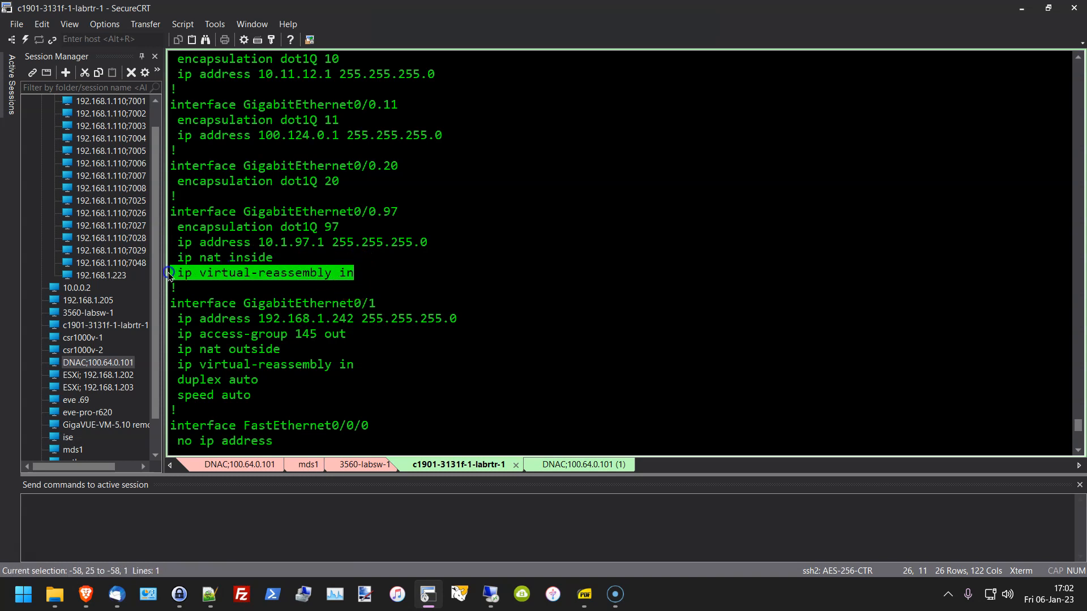
scroll(242, 204, "down", 2)
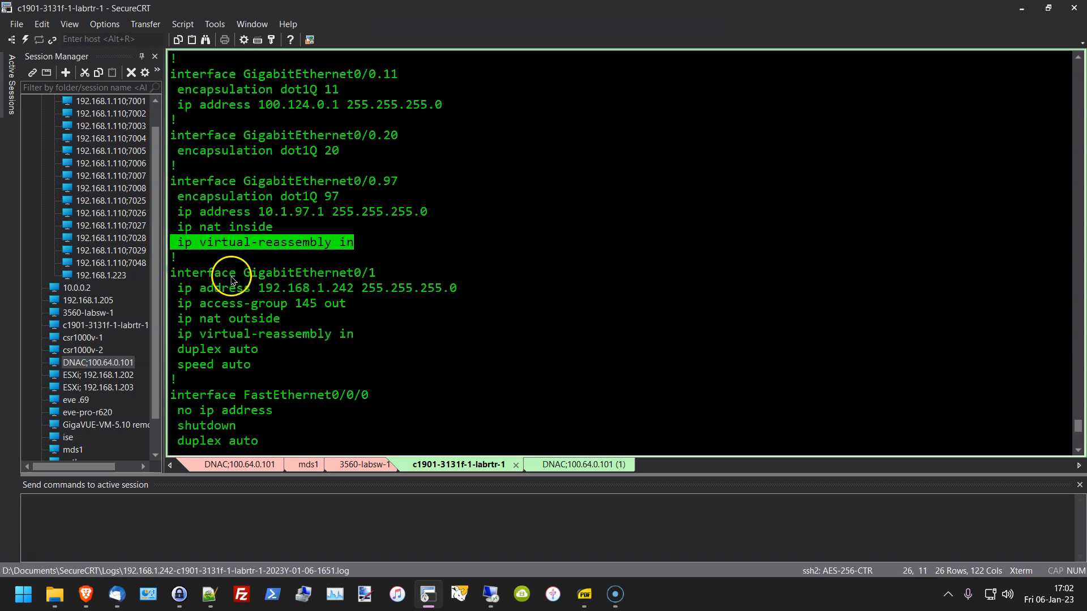
left_click_drag(339, 211, 403, 213)
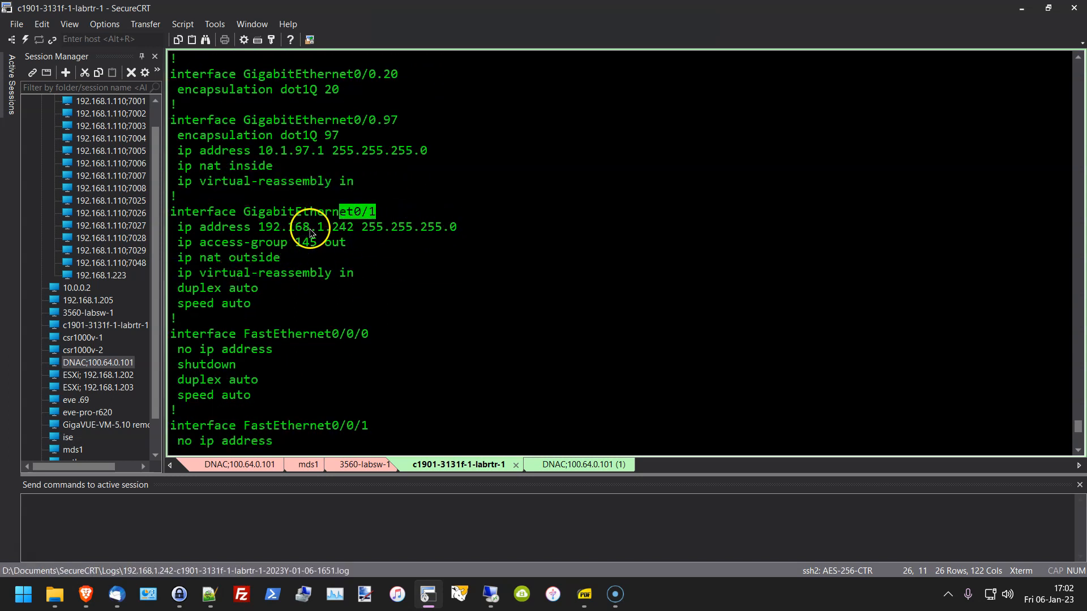
scroll(351, 328, "up", 2)
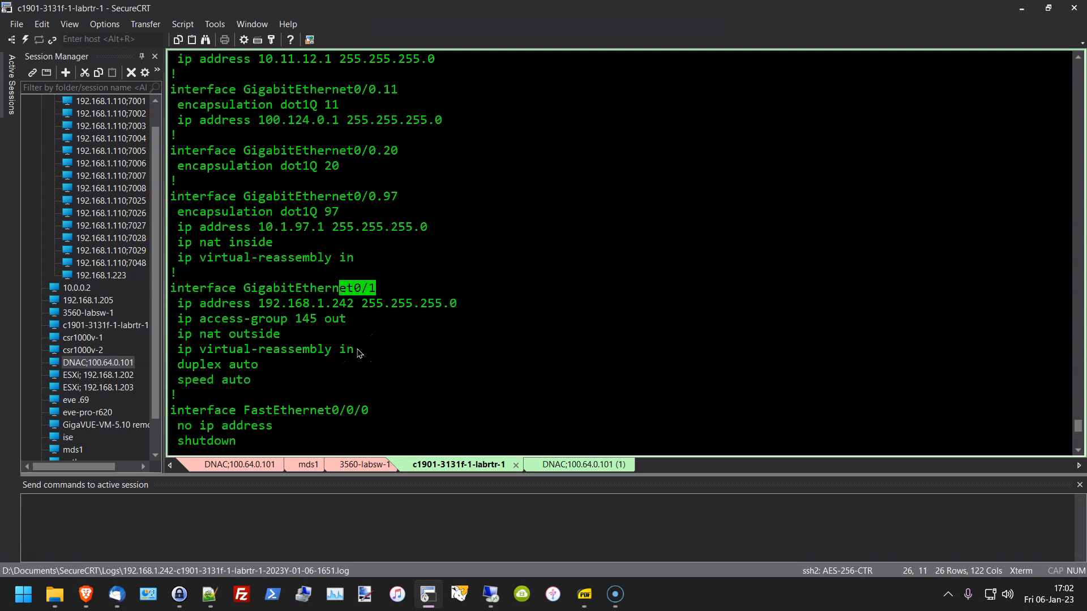
scroll(358, 353, "down", 2)
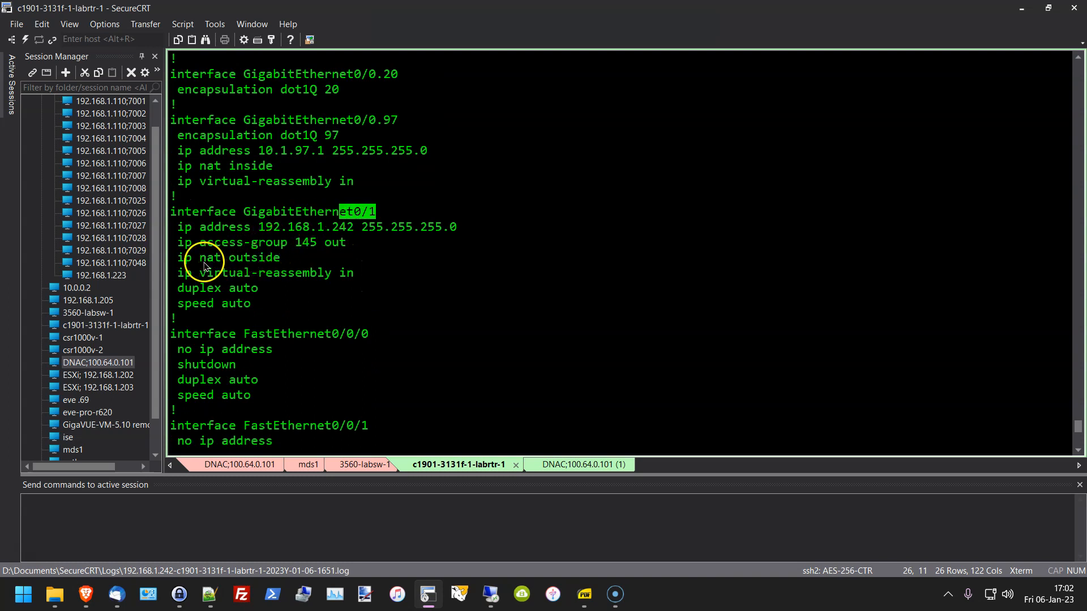
left_click_drag(187, 259, 286, 257)
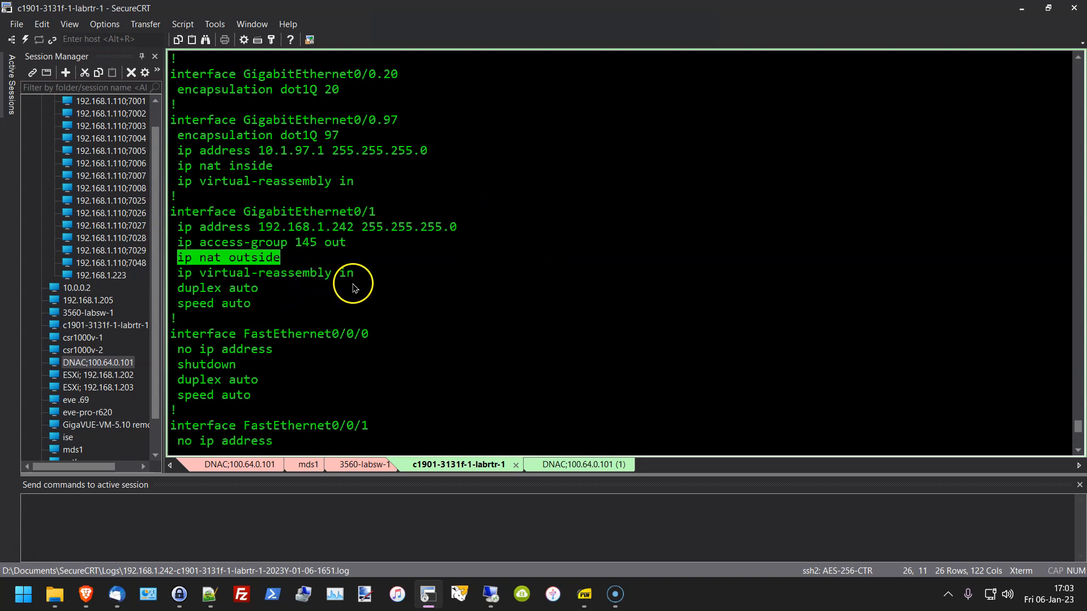
left_click_drag(354, 273, 178, 274)
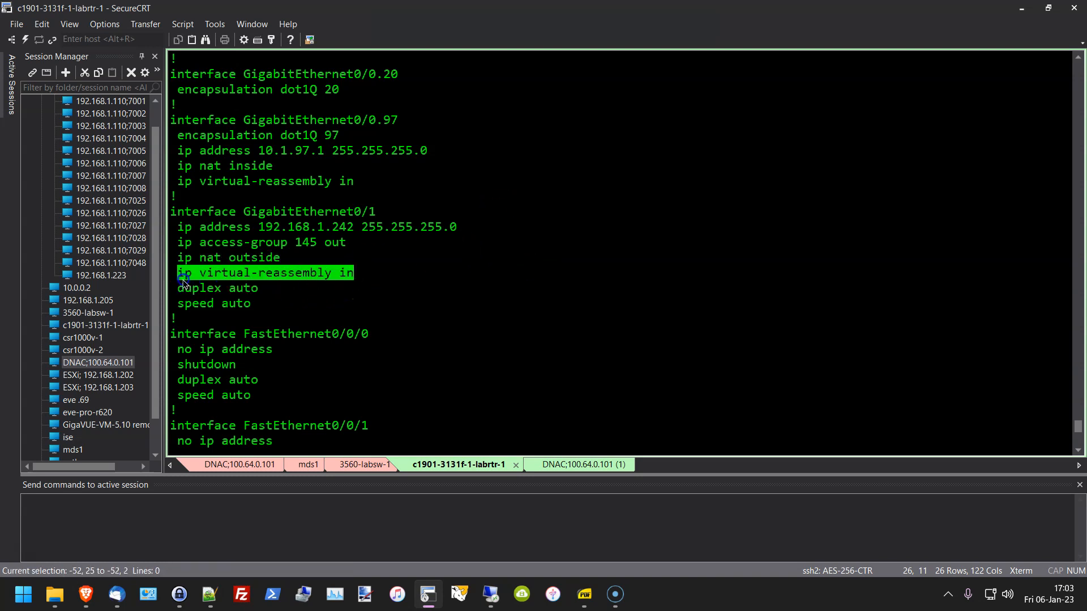
left_click_drag(344, 249, 182, 248)
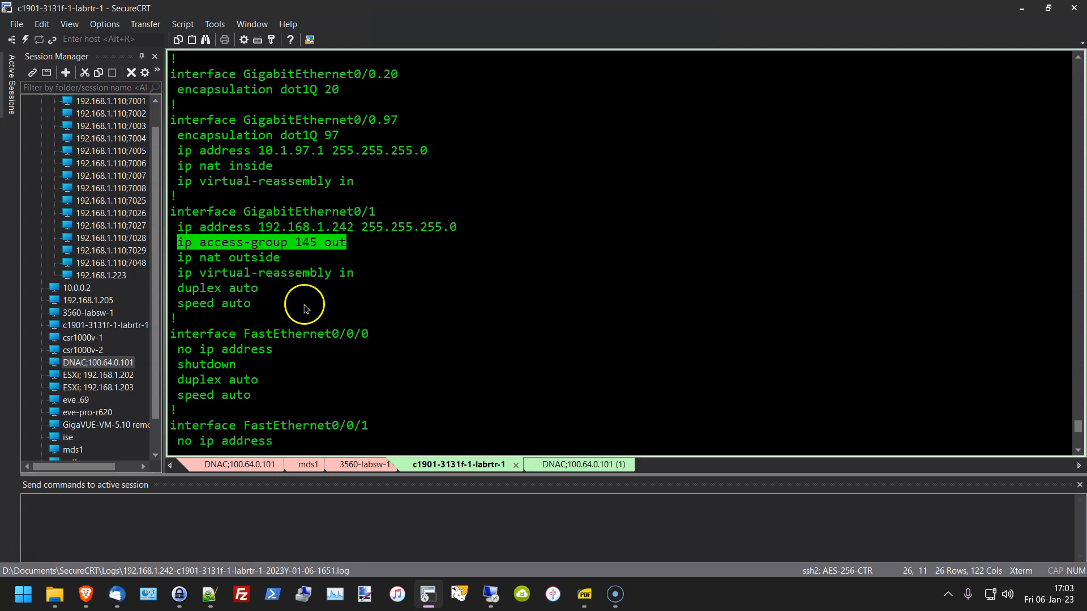
Step: Scroll down and page on to access-list 145's deny entries, ending with permit ip any any
scroll(311, 314, "down", 2)
scroll(312, 323, "down", 1)
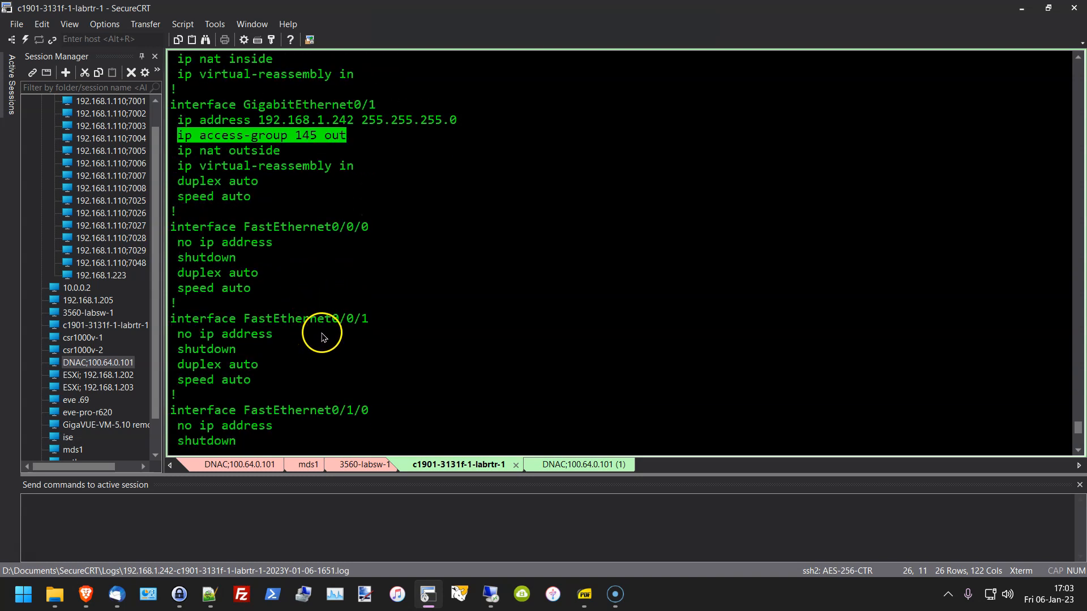
scroll(325, 339, "down", 2)
scroll(332, 344, "down", 6)
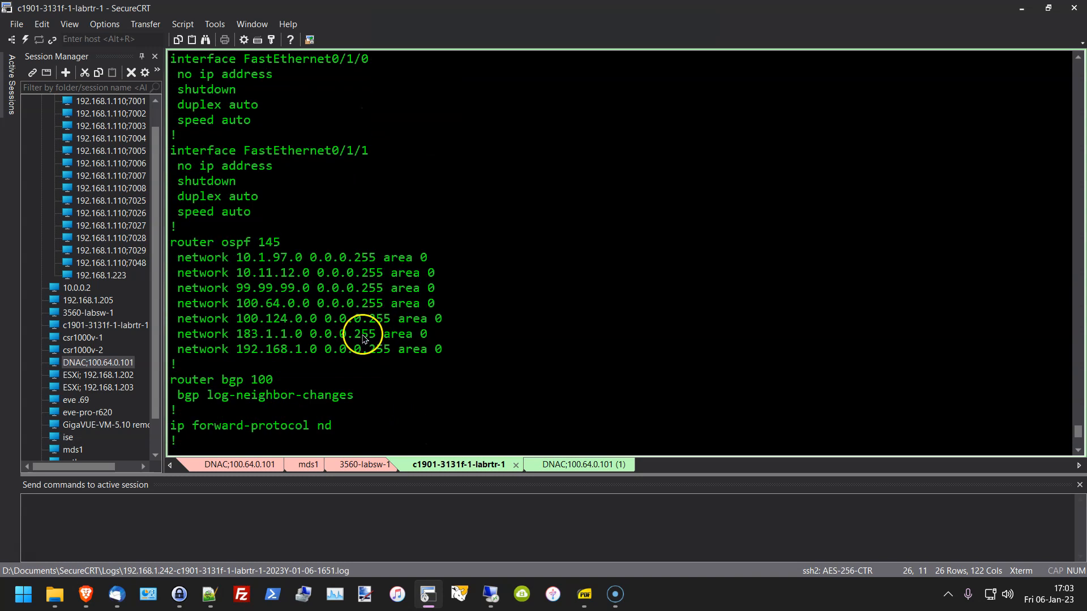
scroll(372, 332, "down", 2)
scroll(382, 355, "down", 4)
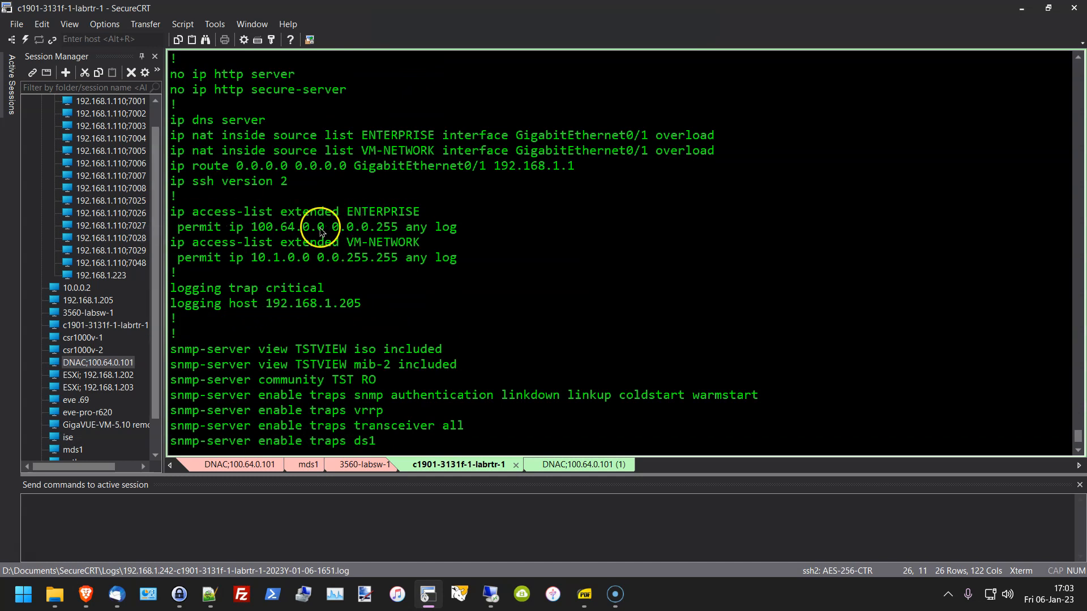
scroll(432, 255, "down", 3)
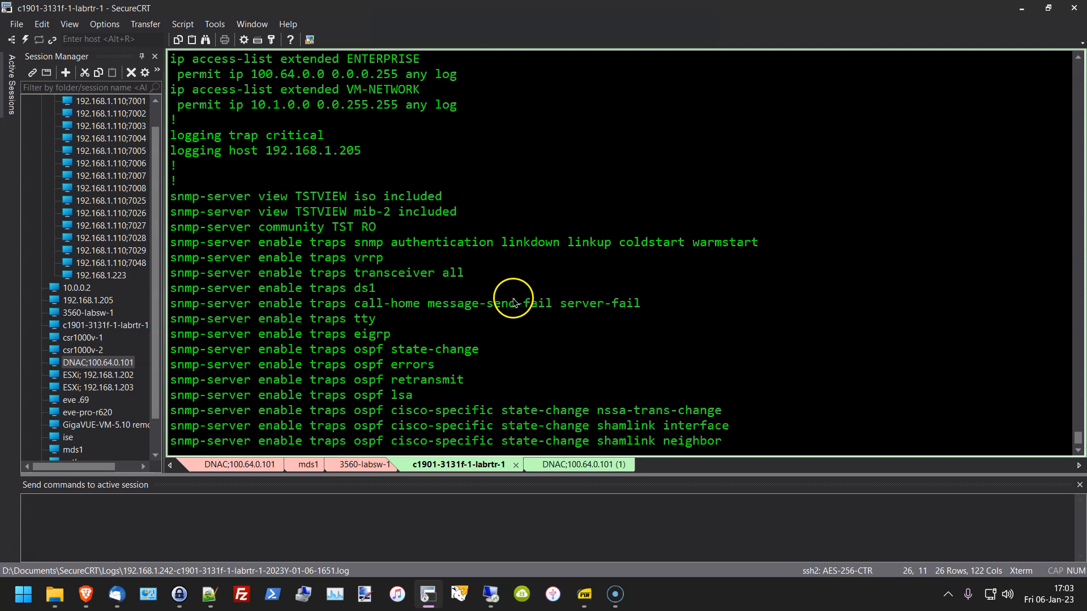
scroll(513, 303, "down", 1)
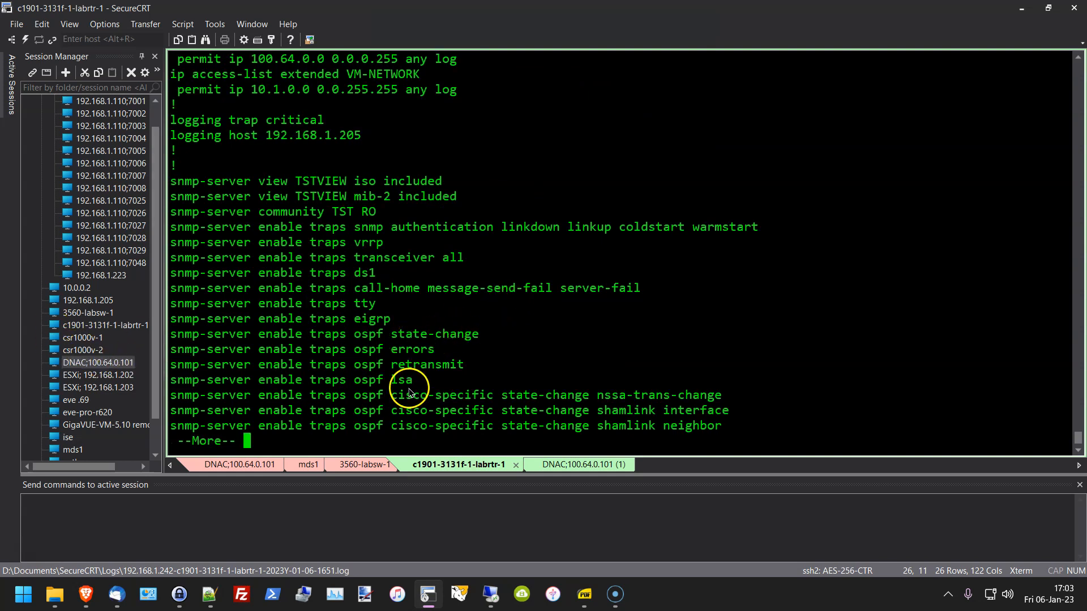
key("space")
key("space")
key("space")
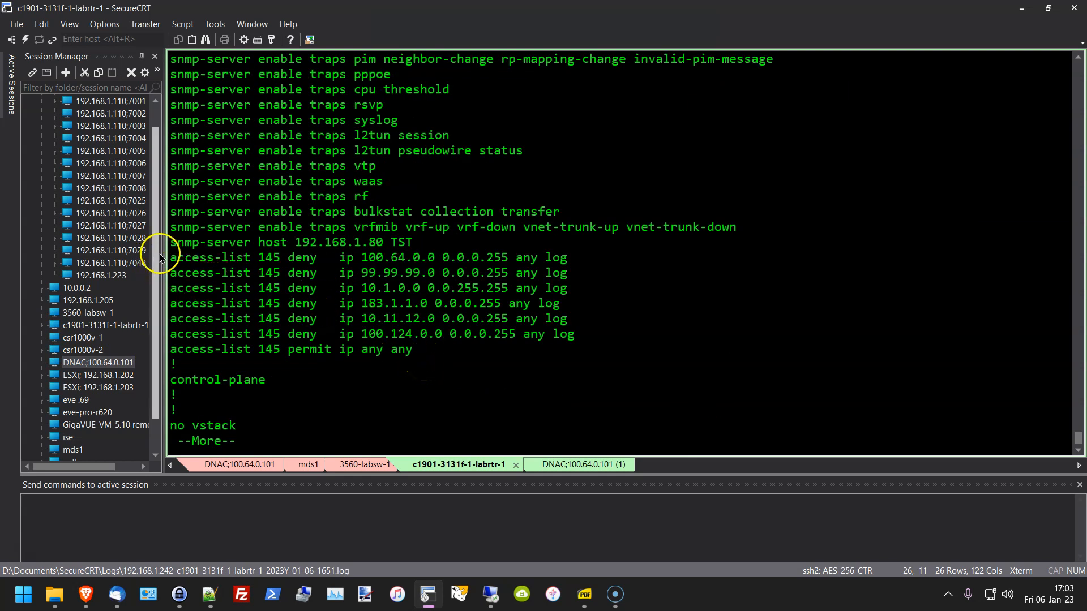
left_click_drag(170, 257, 620, 350)
left_click(635, 301)
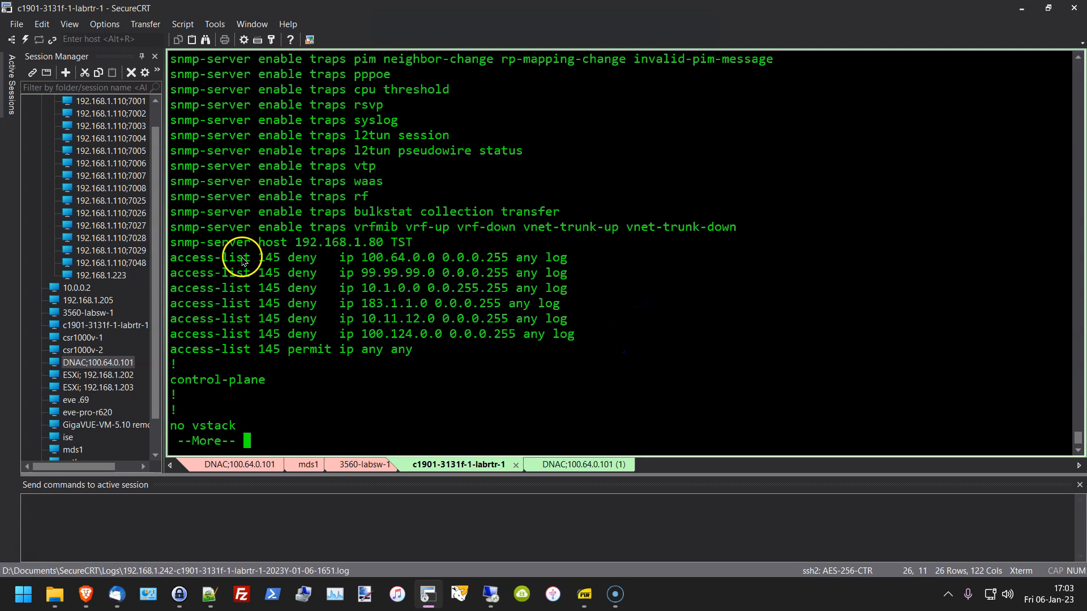
left_click_drag(173, 257, 582, 335)
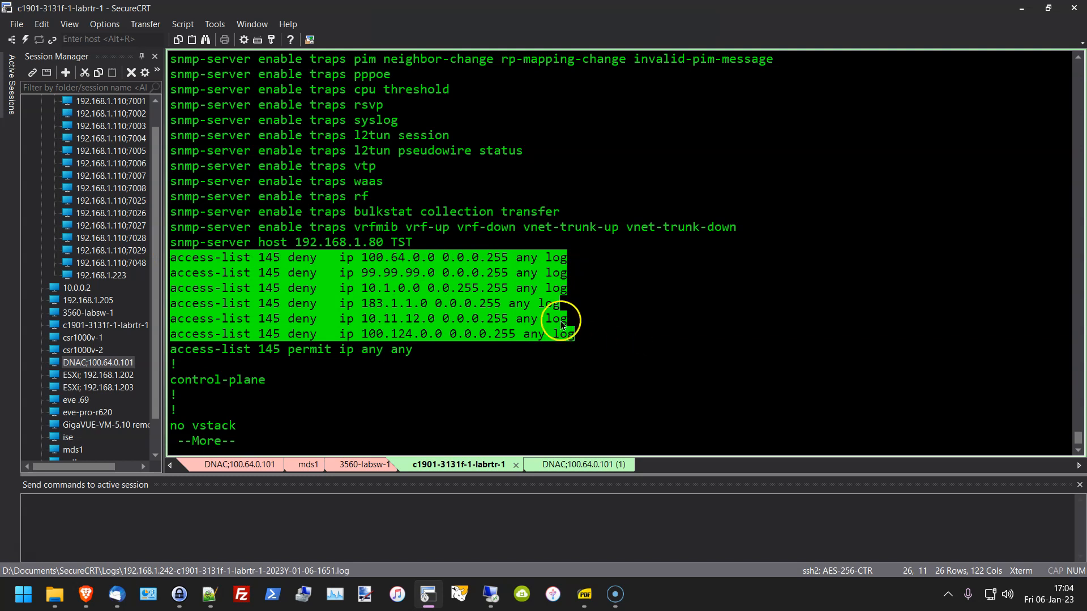
left_click(603, 306)
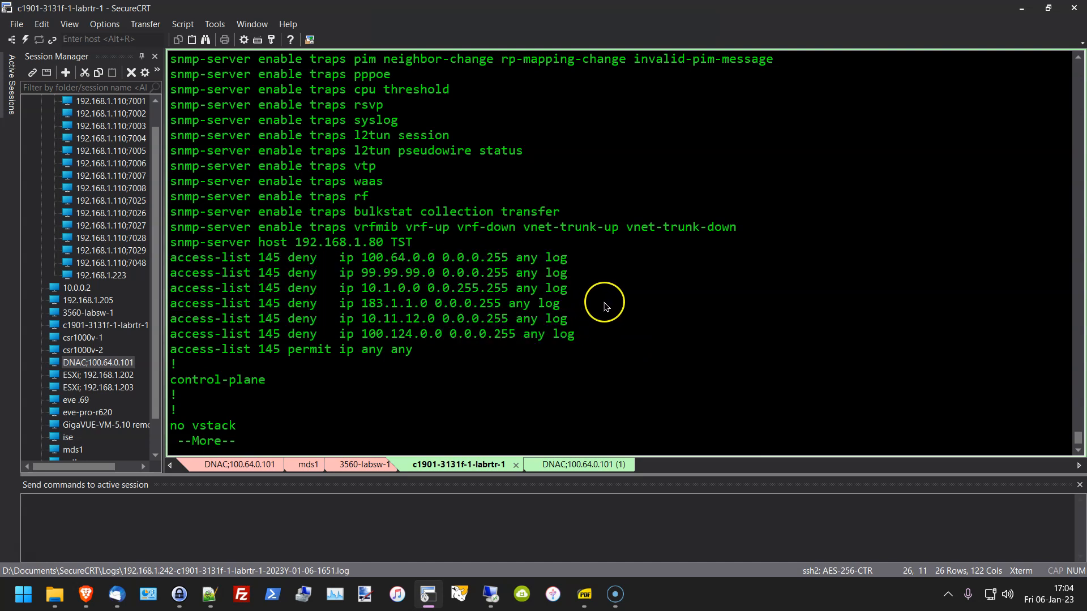
left_click_drag(363, 259, 456, 327)
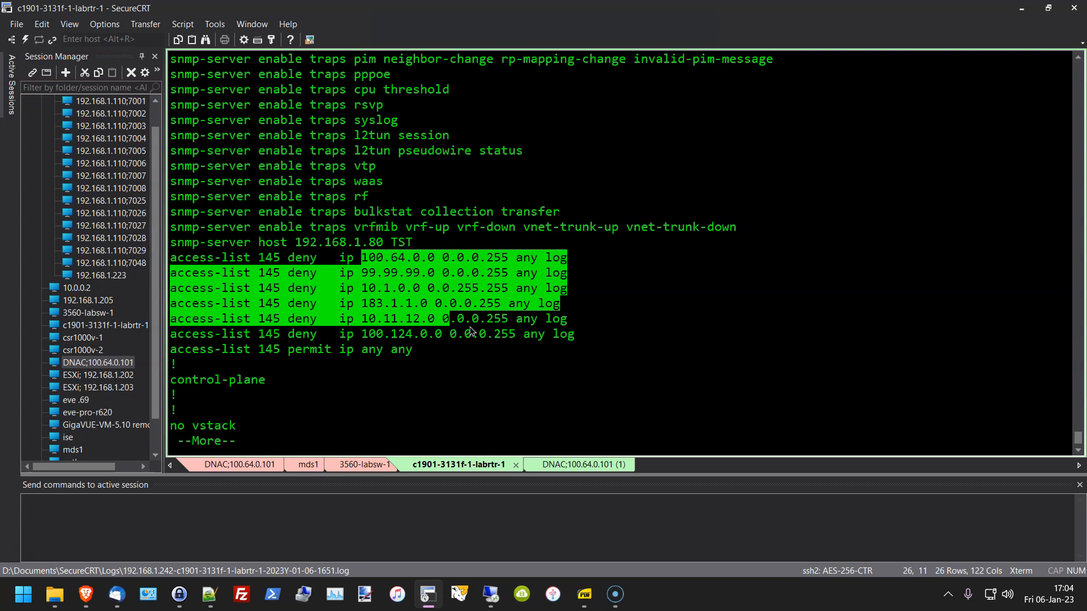
left_click(502, 333)
left_click_drag(332, 265, 551, 335)
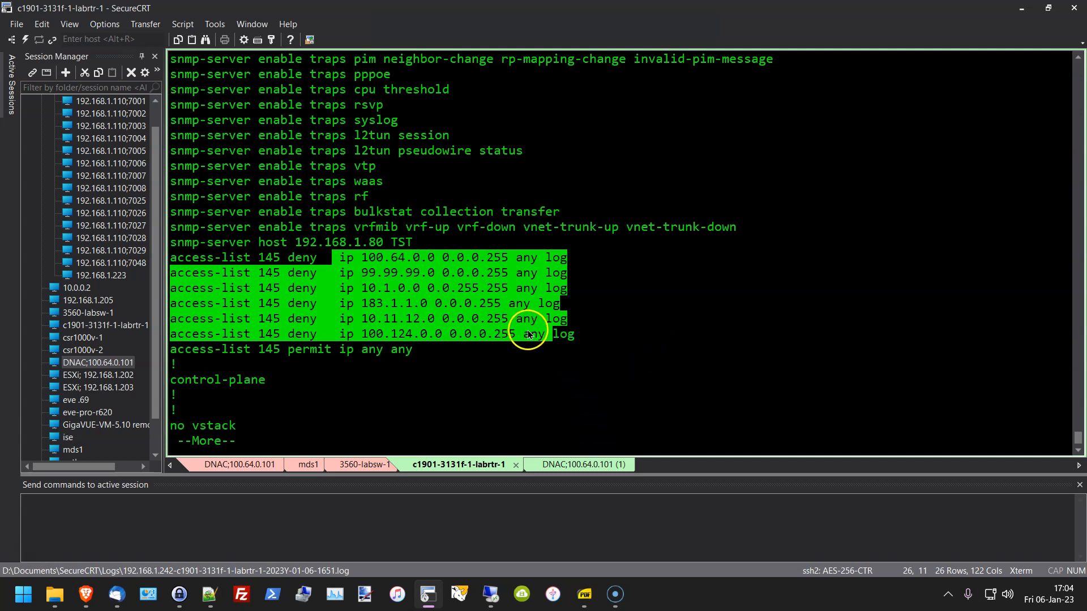
left_click(460, 350)
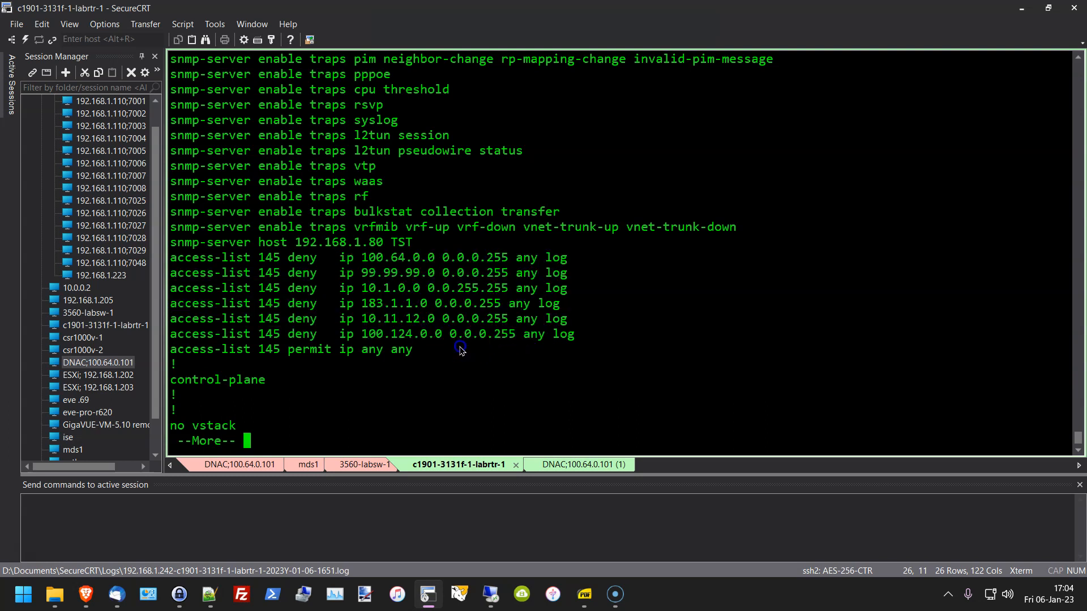
left_click_drag(574, 334, 396, 271)
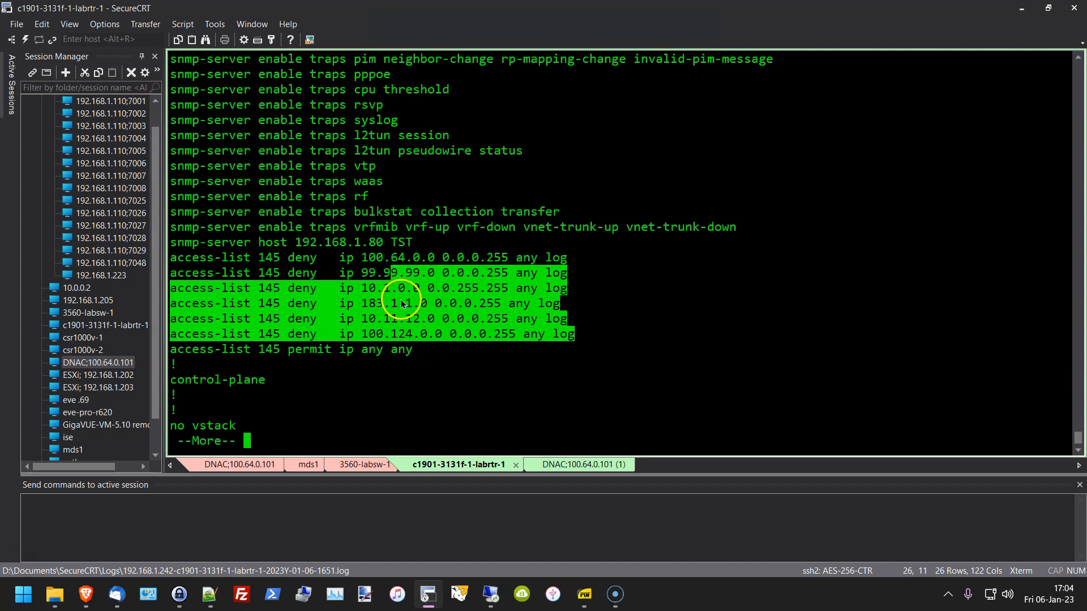
left_click_drag(363, 288, 600, 292)
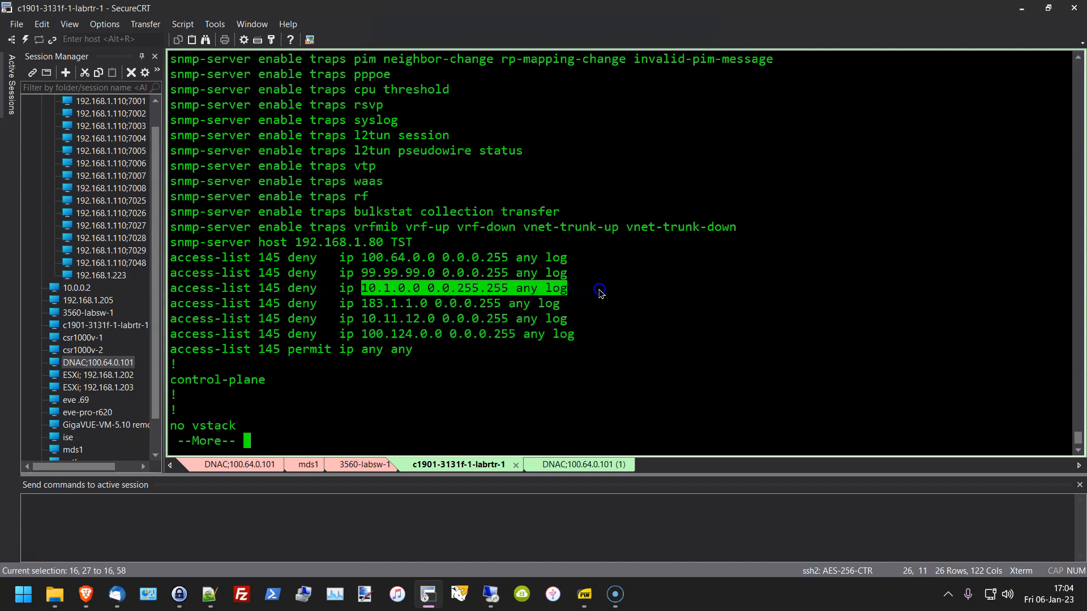
left_click_drag(435, 304, 339, 303)
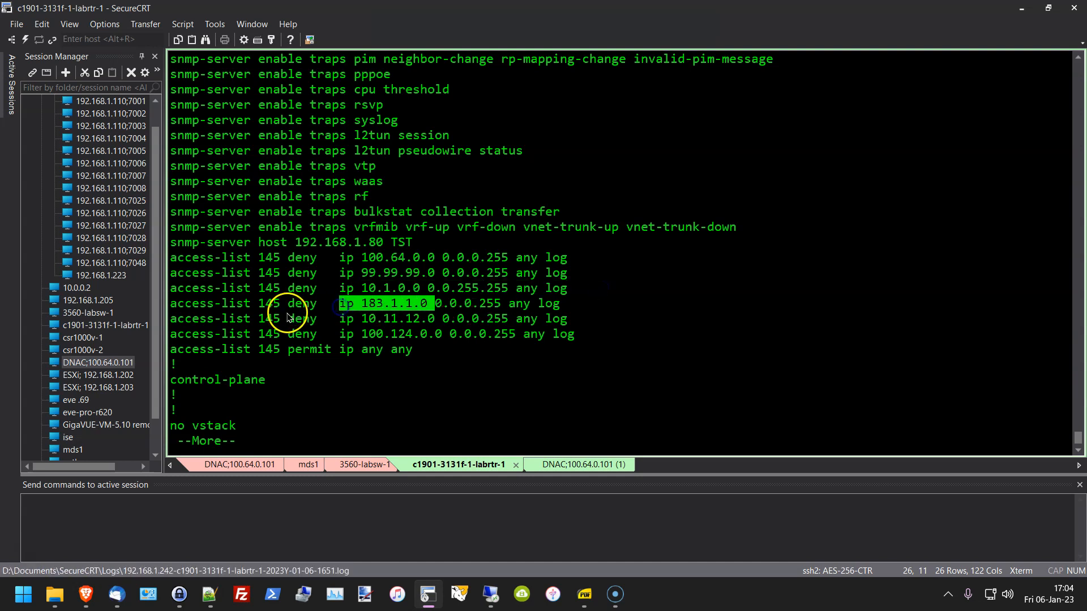
left_click_drag(185, 334, 552, 334)
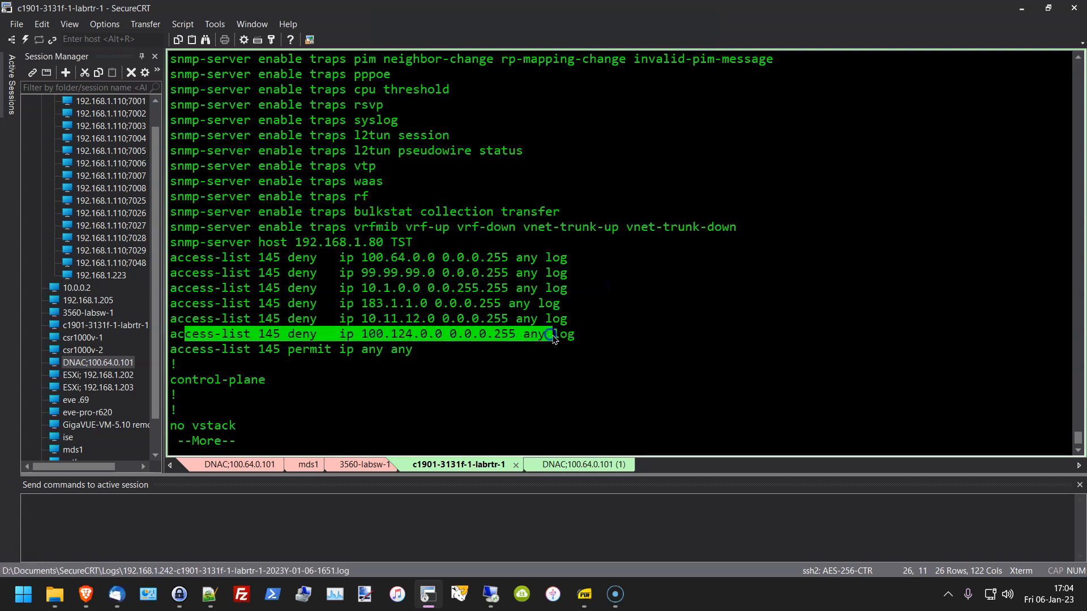
left_click(569, 377)
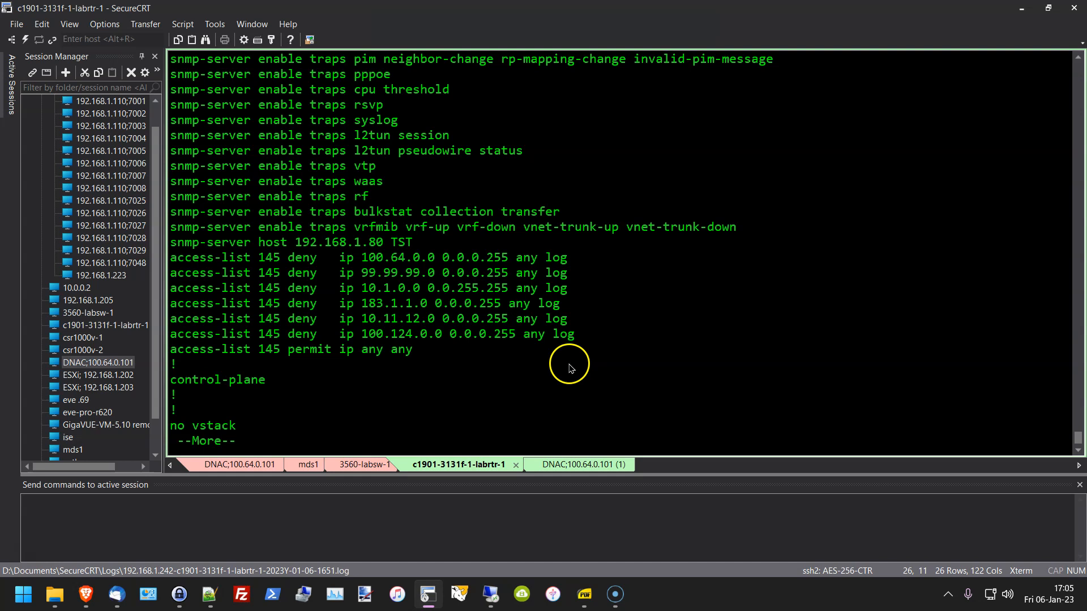
scroll(569, 368, "up", 12)
scroll(570, 368, "up", 15)
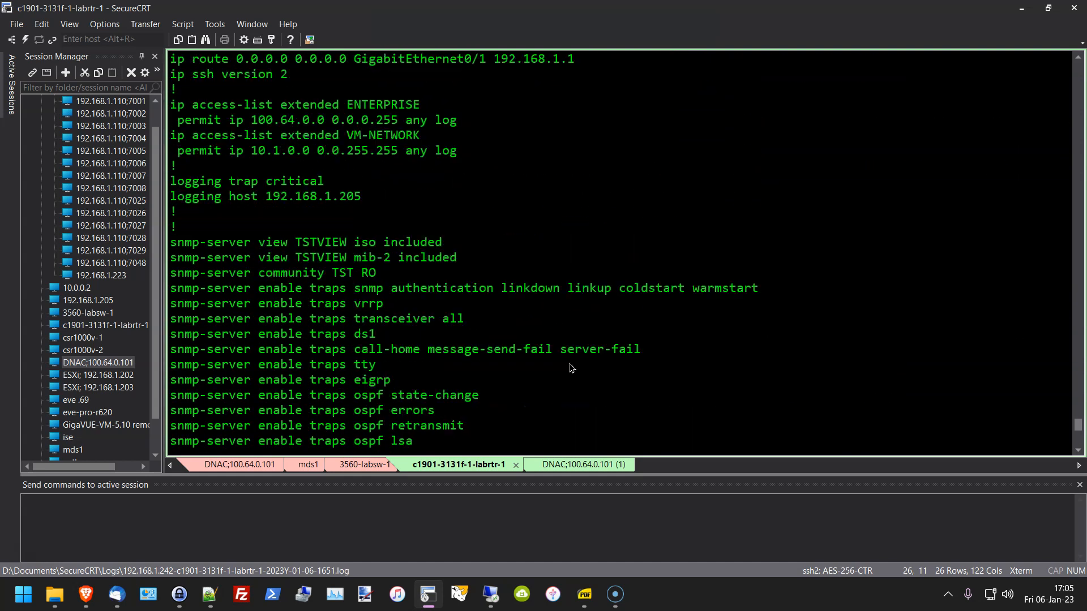
scroll(571, 369, "up", 3)
scroll(566, 368, "up", 2)
scroll(503, 369, "up", 2)
scroll(503, 369, "down", 2)
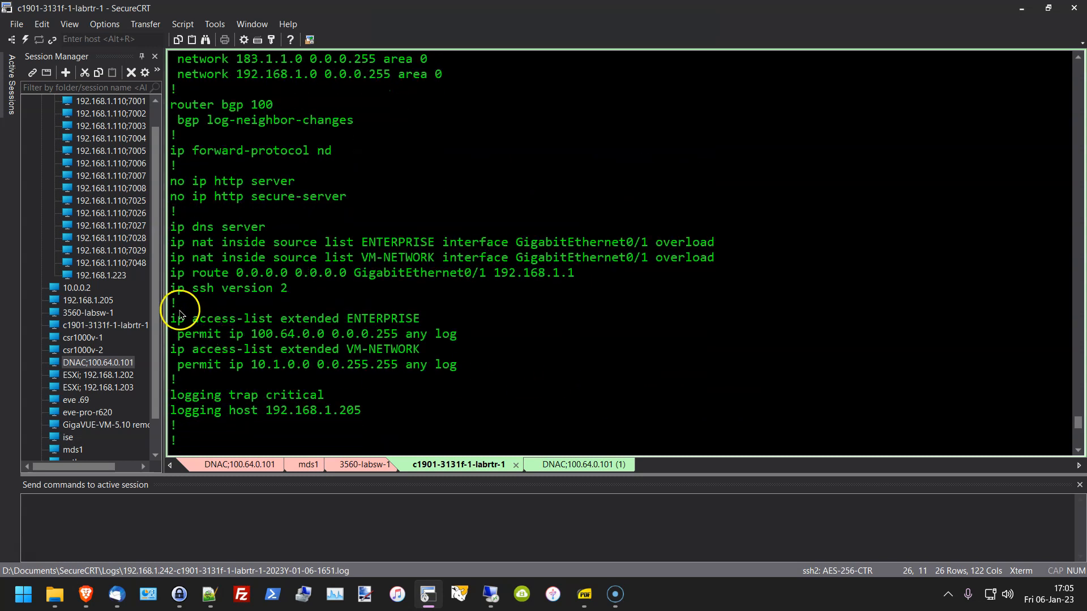
left_click_drag(171, 318, 453, 359)
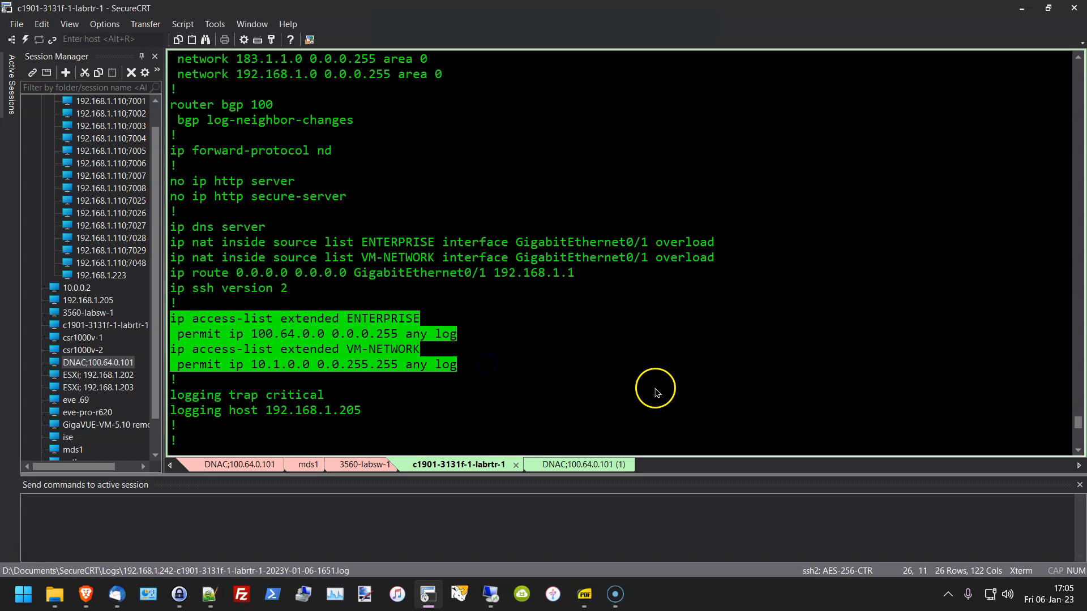
left_click(520, 353)
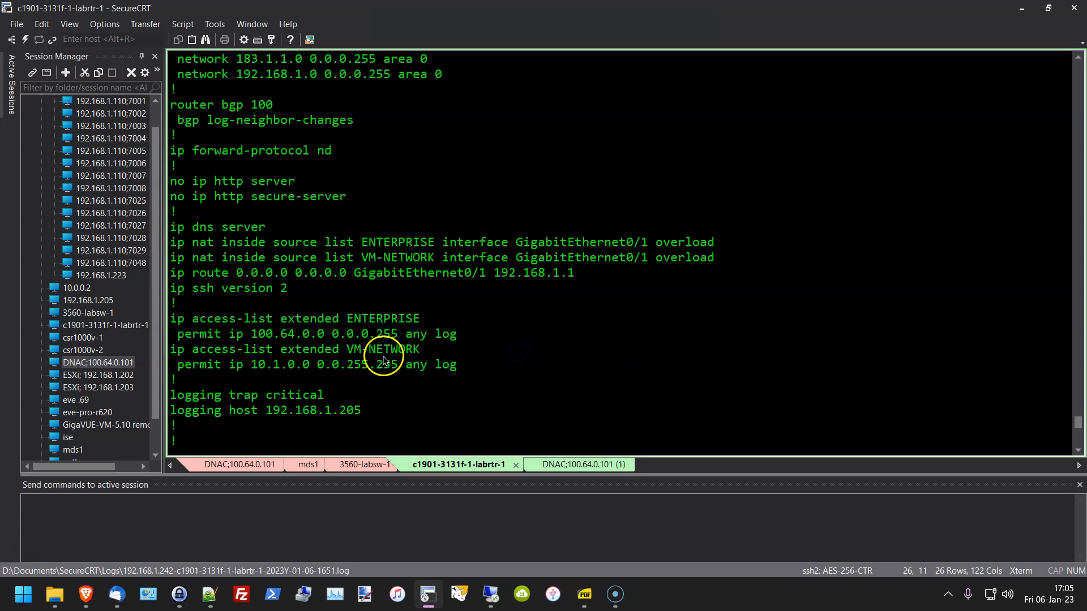
left_click_drag(197, 245, 348, 246)
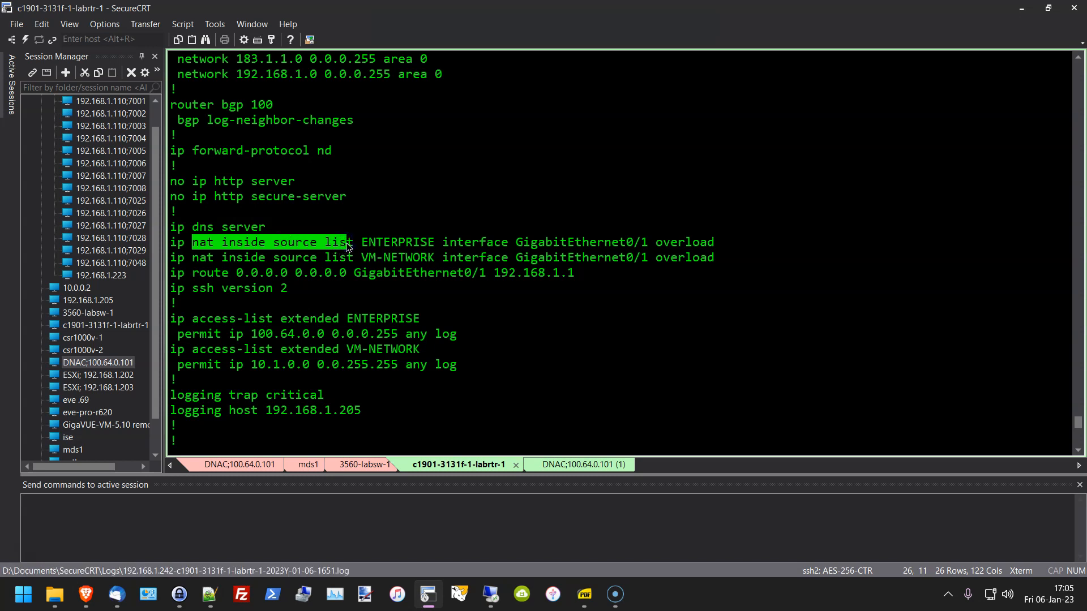
left_click_drag(370, 238, 426, 233)
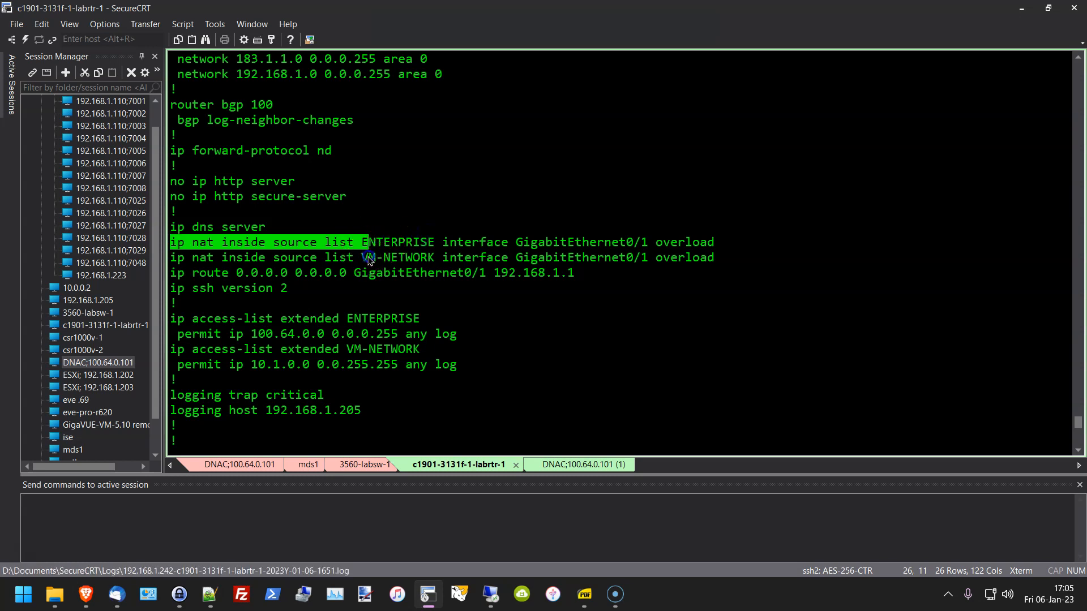
left_click_drag(368, 260, 425, 261)
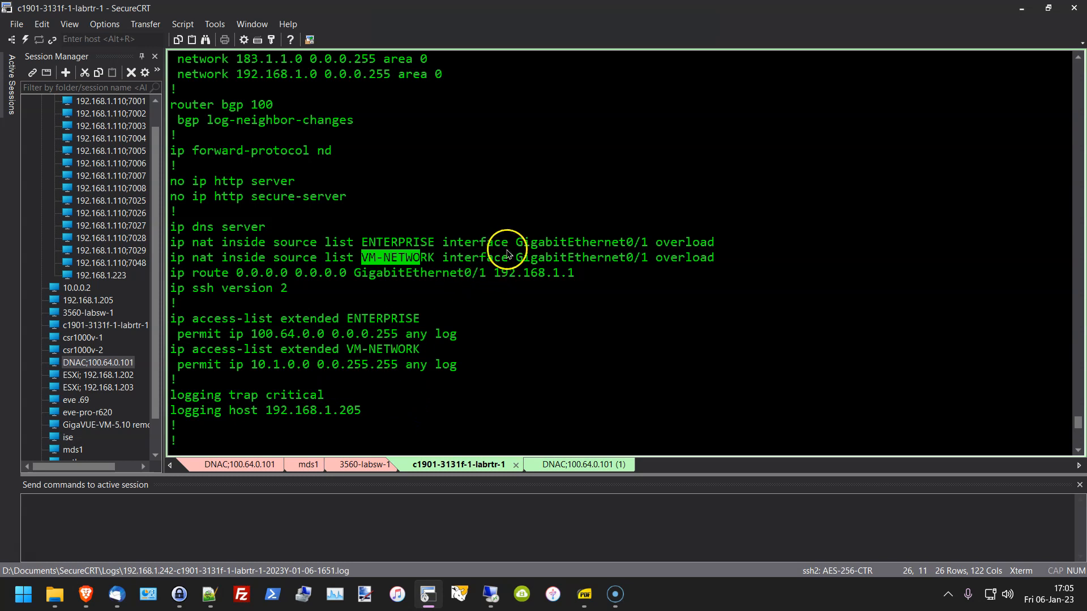
left_click_drag(522, 243, 711, 247)
left_click_drag(605, 257, 711, 260)
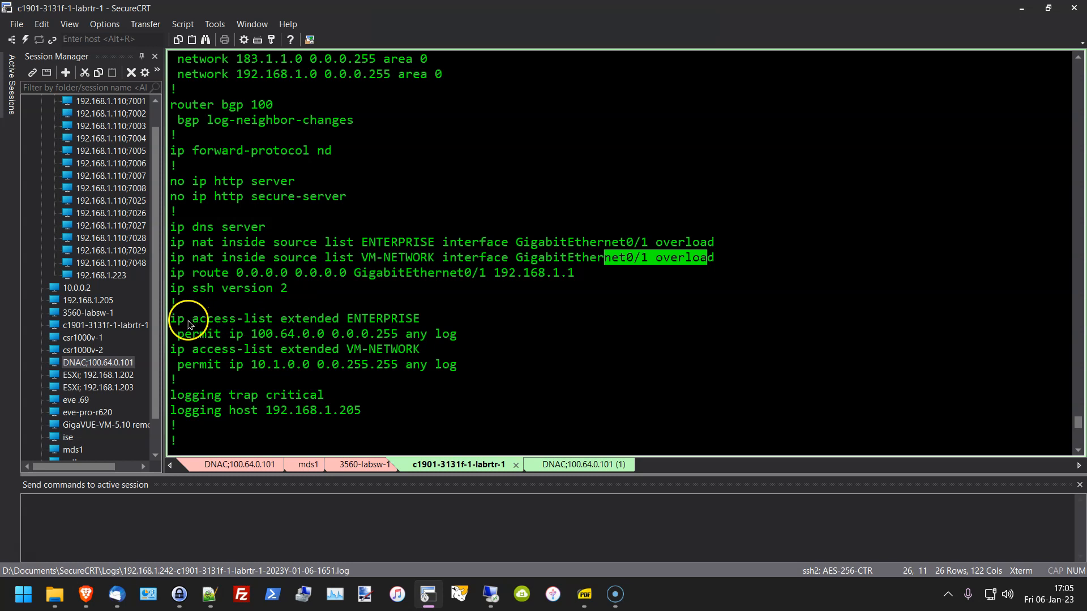
left_click(173, 334)
left_click_drag(174, 334, 472, 339)
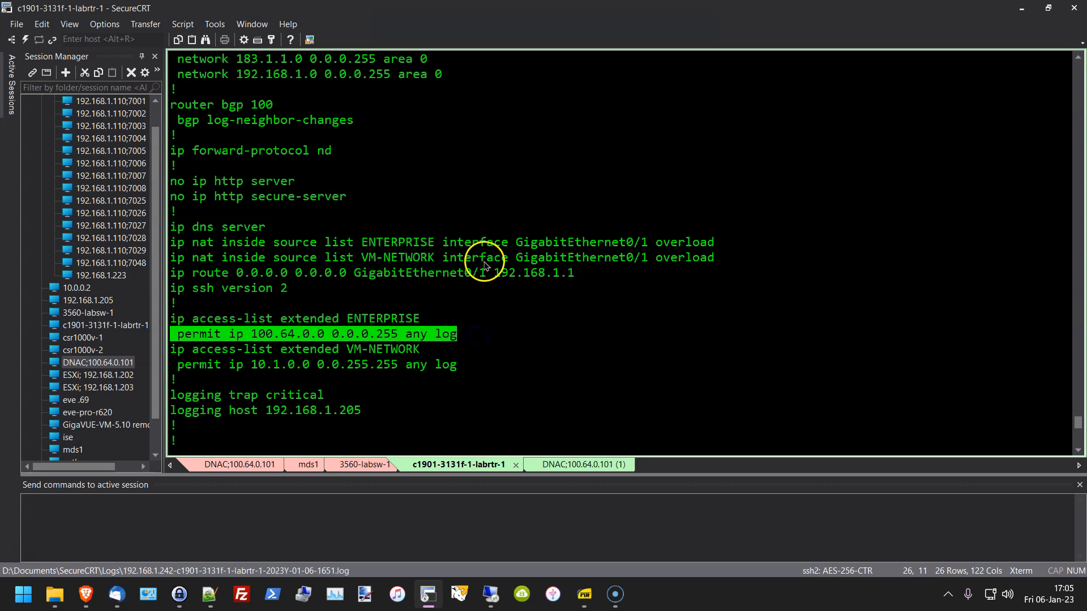
left_click_drag(193, 365, 458, 378)
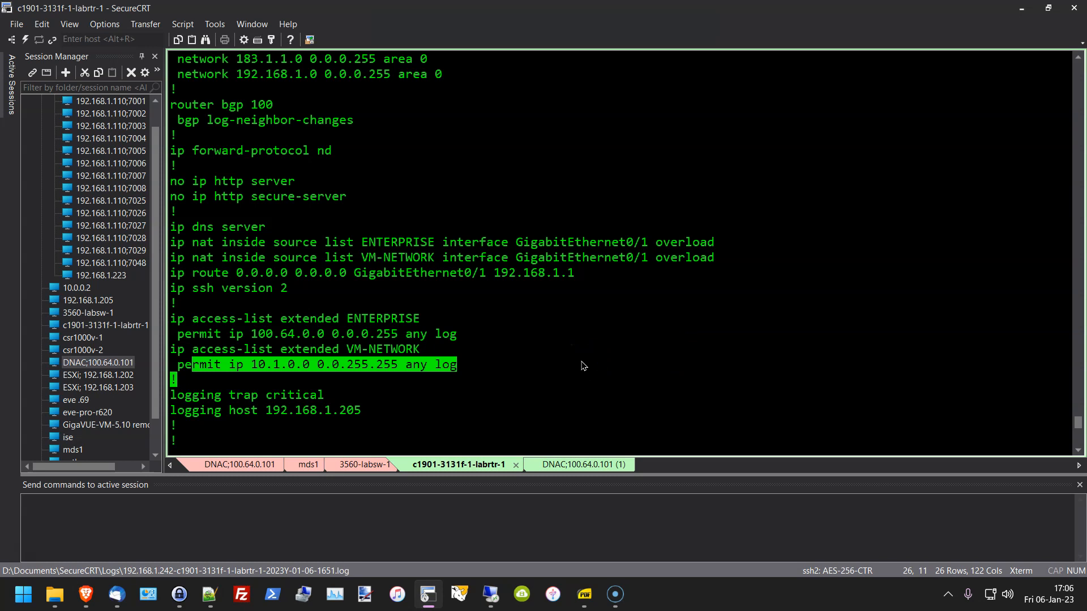
left_click(584, 357)
left_click_drag(703, 258, 365, 256)
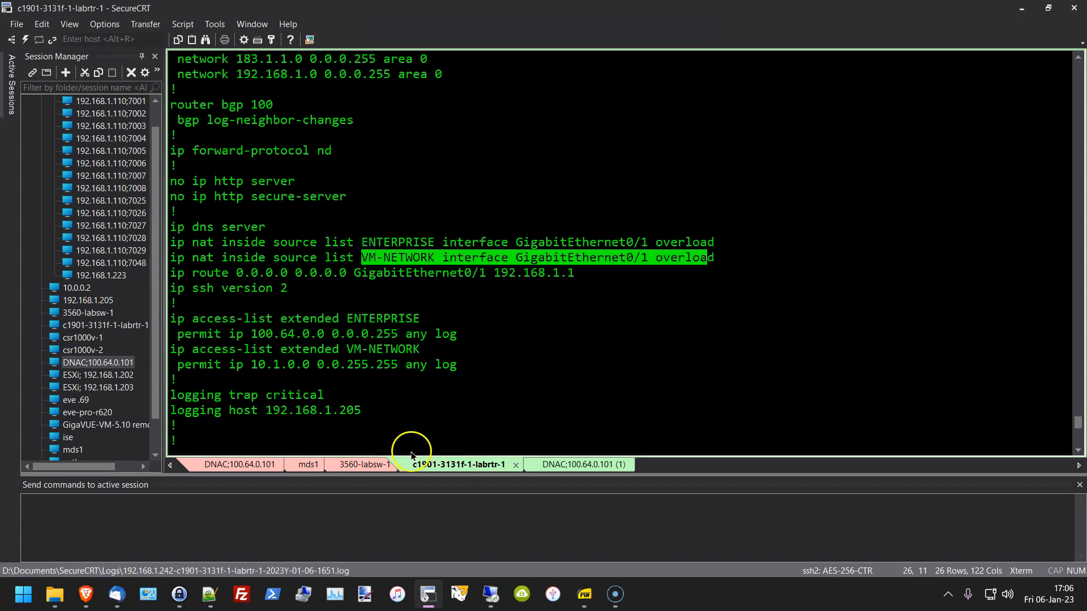
scroll(445, 431, "down", 4)
Step: Finish the running-config listing and highlight the ntp master 1 line above ntp server time.nist.gov
left_click(461, 377)
key("space")
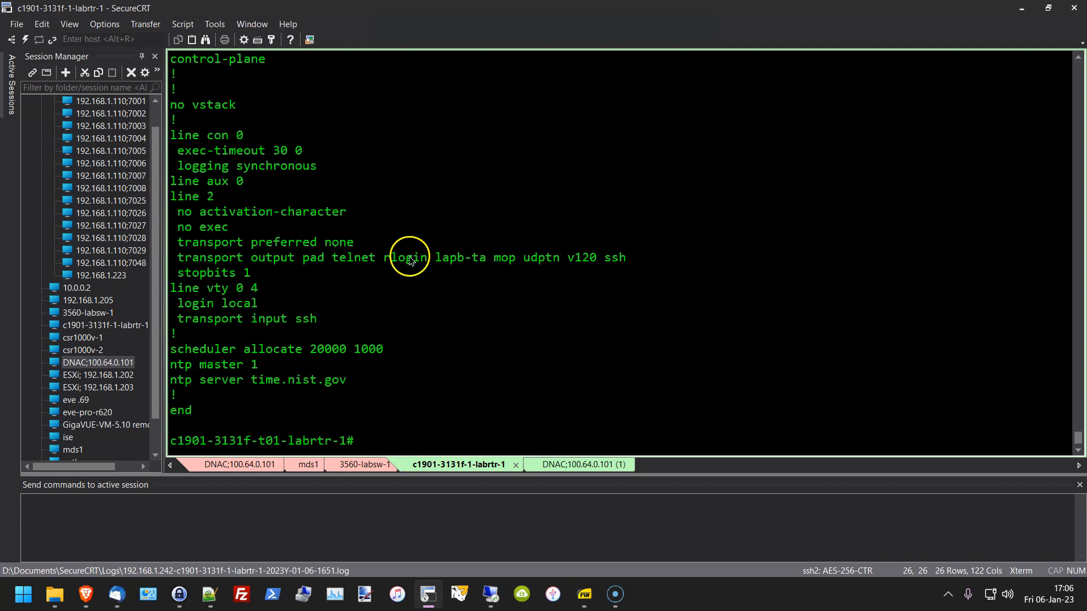
scroll(425, 342, "up", 2)
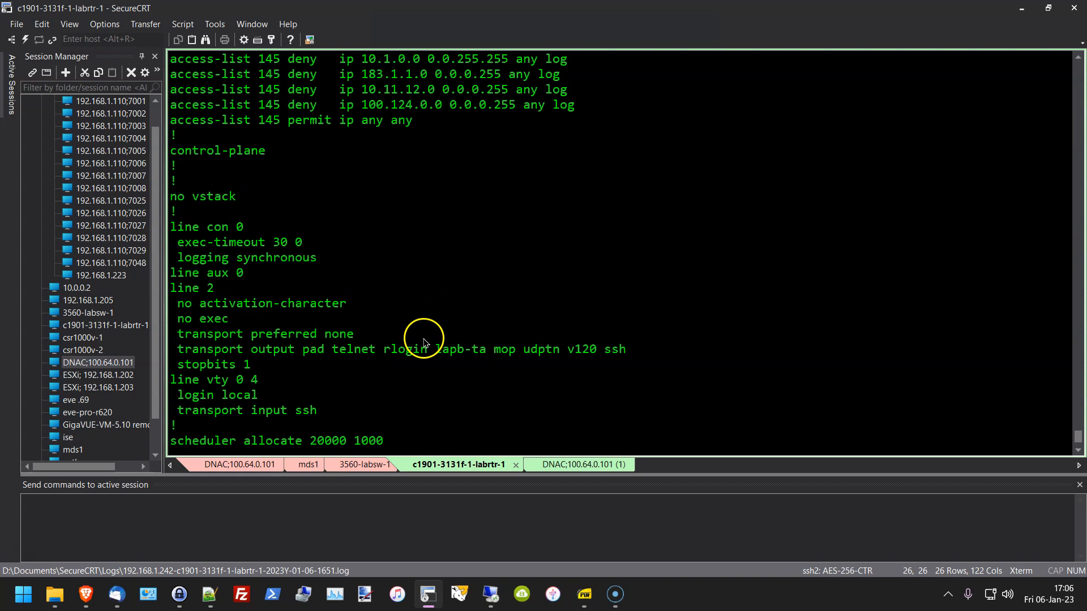
scroll(432, 351, "down", 2)
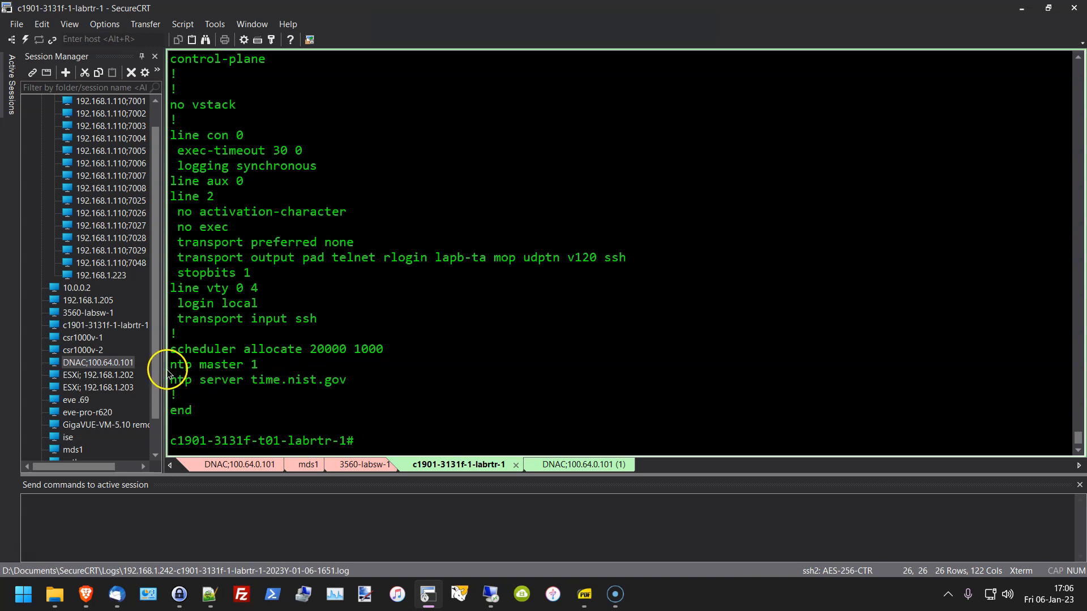
left_click_drag(169, 365, 274, 368)
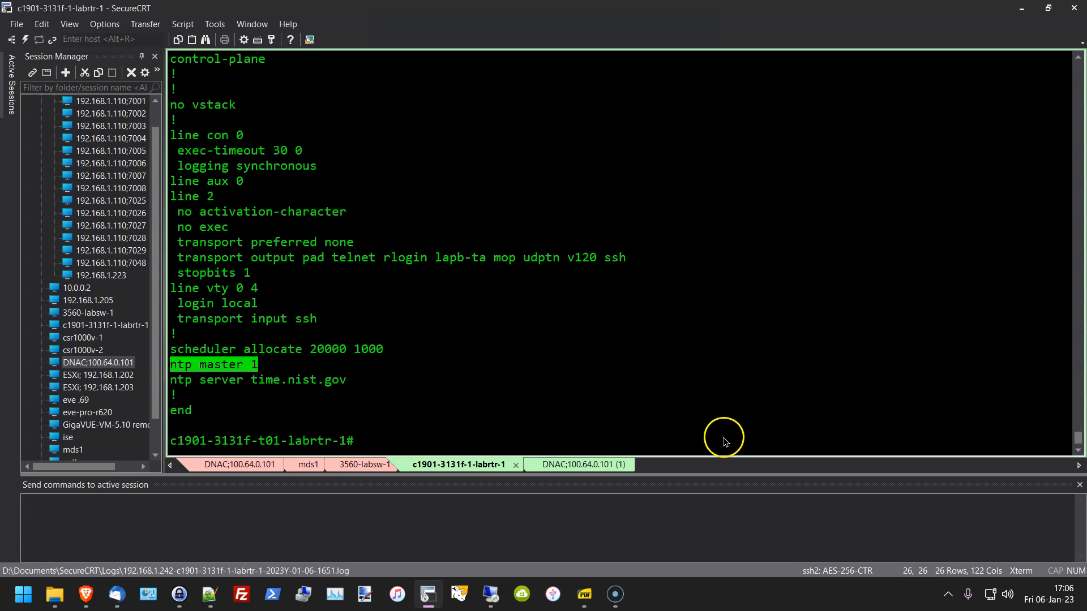
left_click(556, 395)
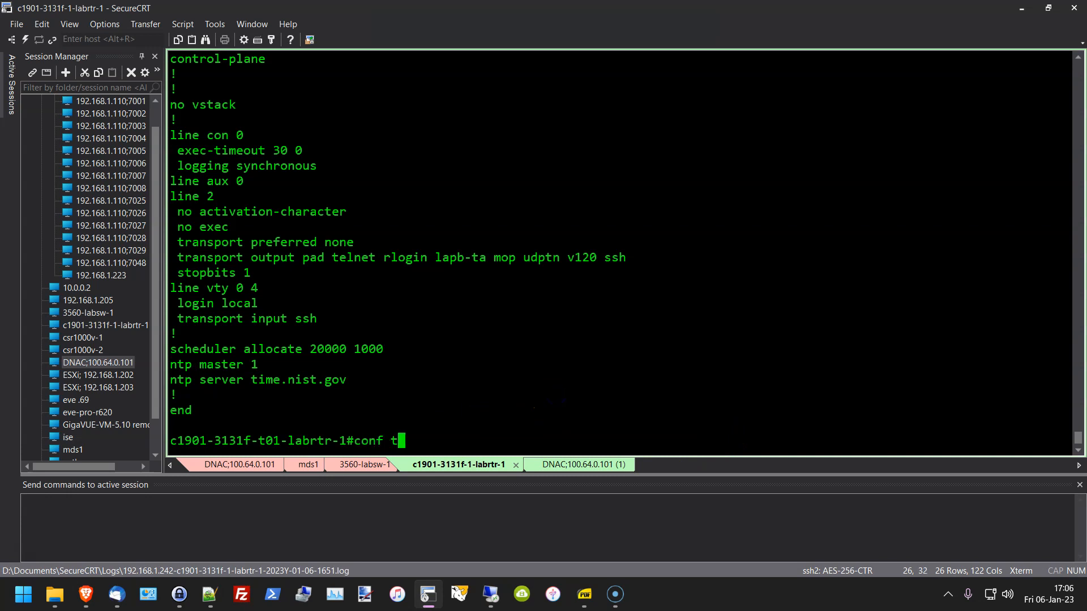
Step: In configuration mode, check ntp master ? lists stratum 1–15, then exit configuration mode
key("Return")
type("ntp master")
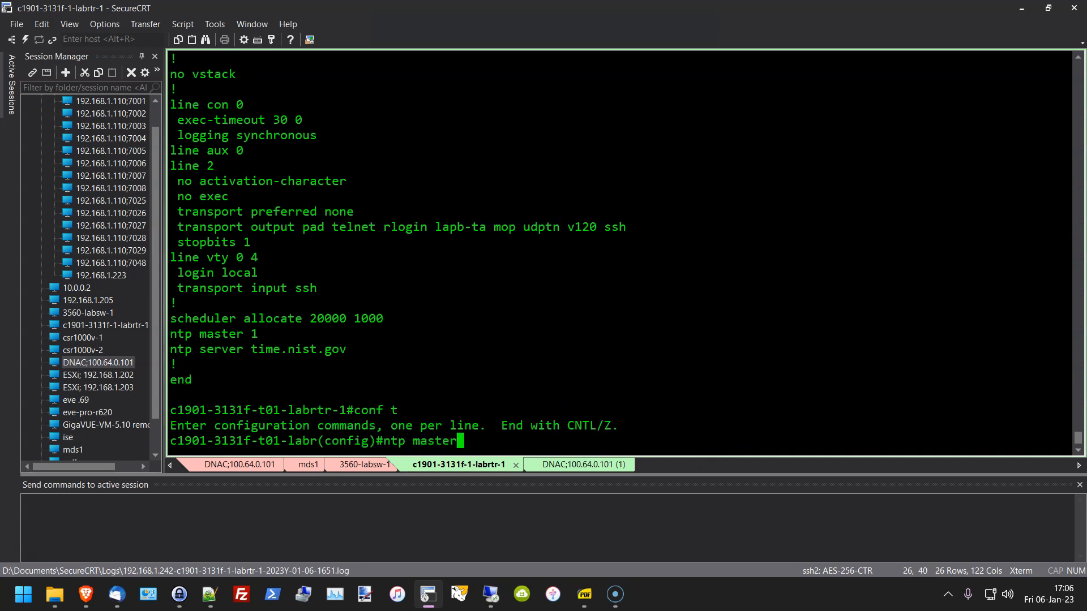
type(" ?")
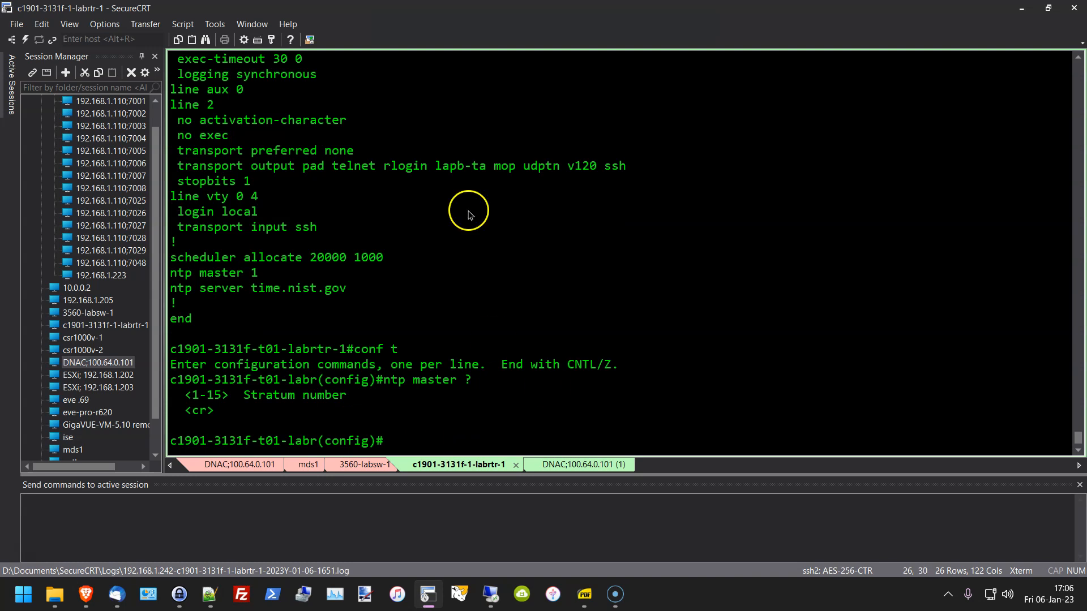
left_click_drag(239, 274, 259, 276)
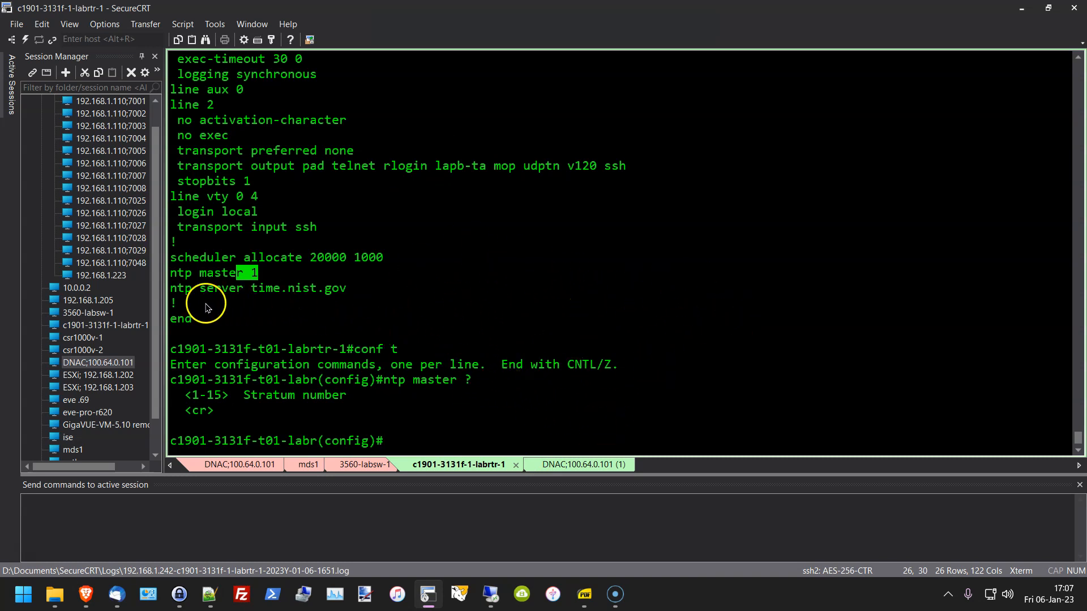
left_click_drag(169, 289, 343, 293)
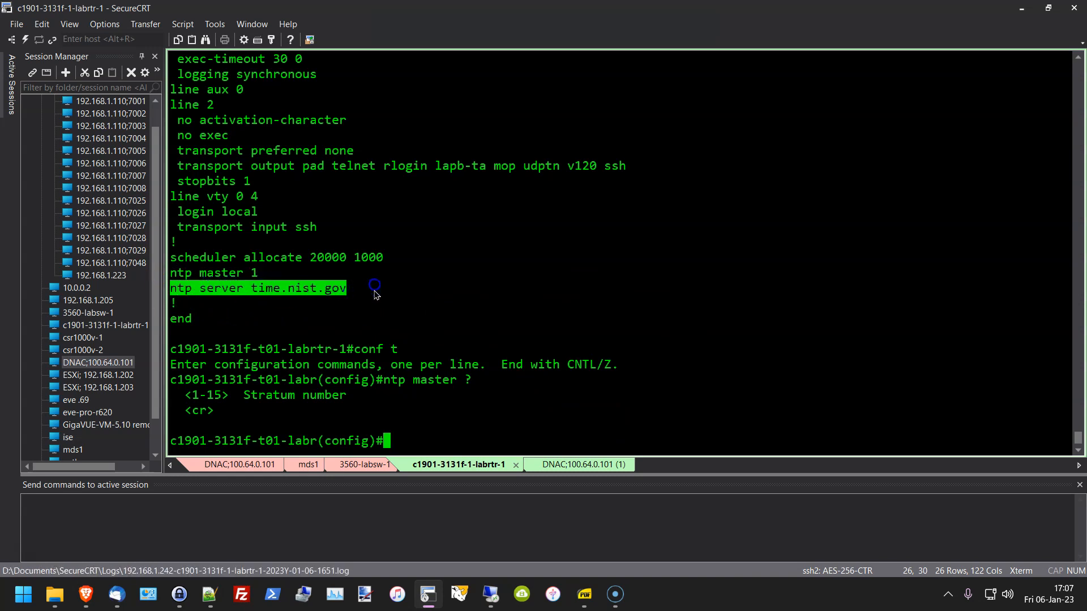
left_click(592, 332)
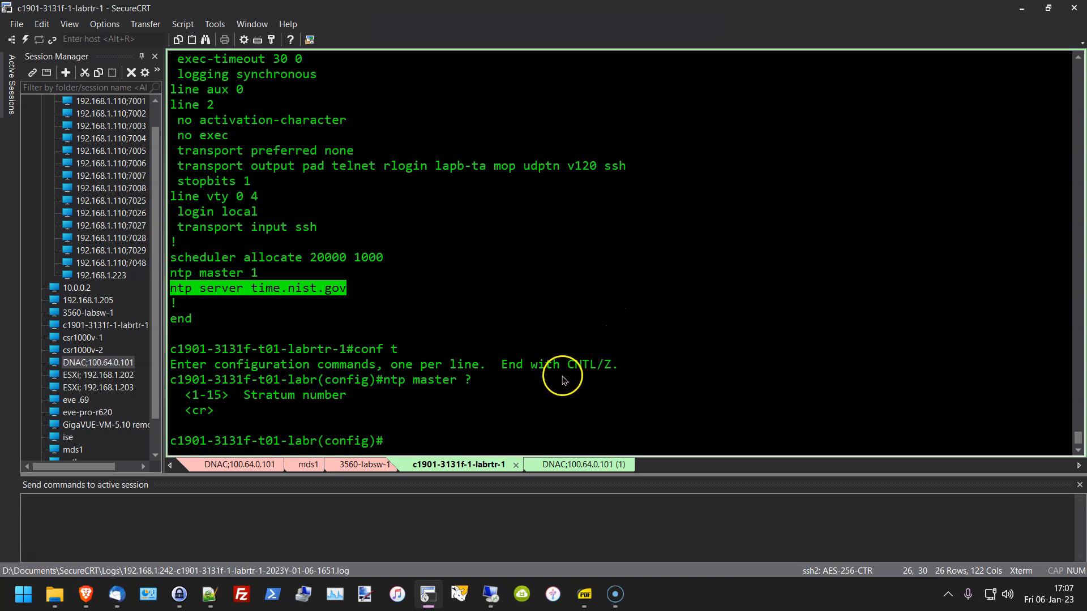
left_click(626, 293)
type("exit")
key("Return")
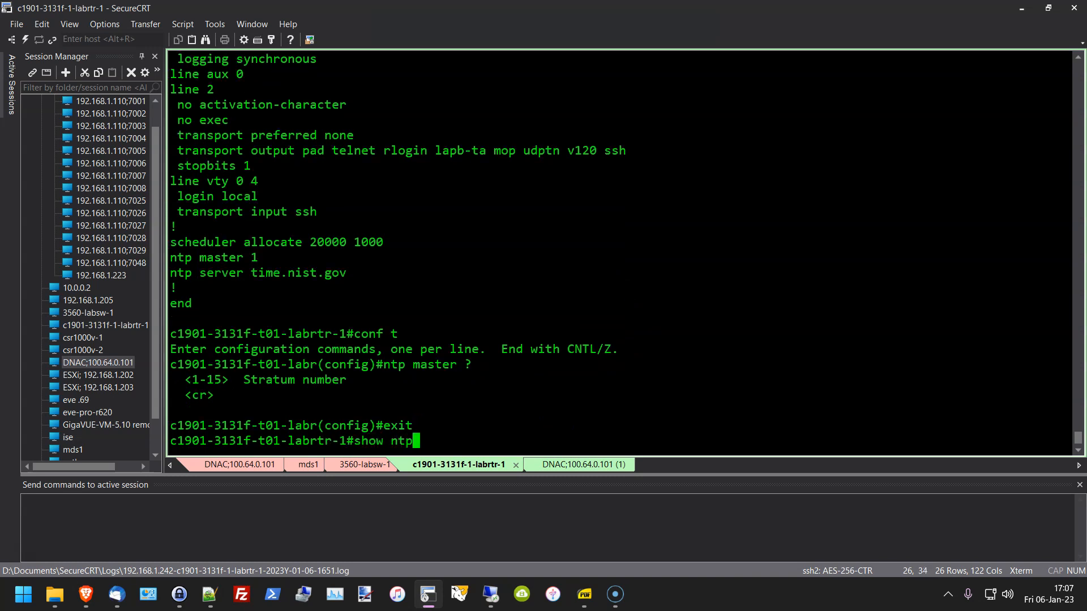
Step: Run show ntp associations and highlight local clock 127.127.1.1 and NIST peer 132.163.97.4 at stratum 1
type("show ntp assoc")
key("Tab")
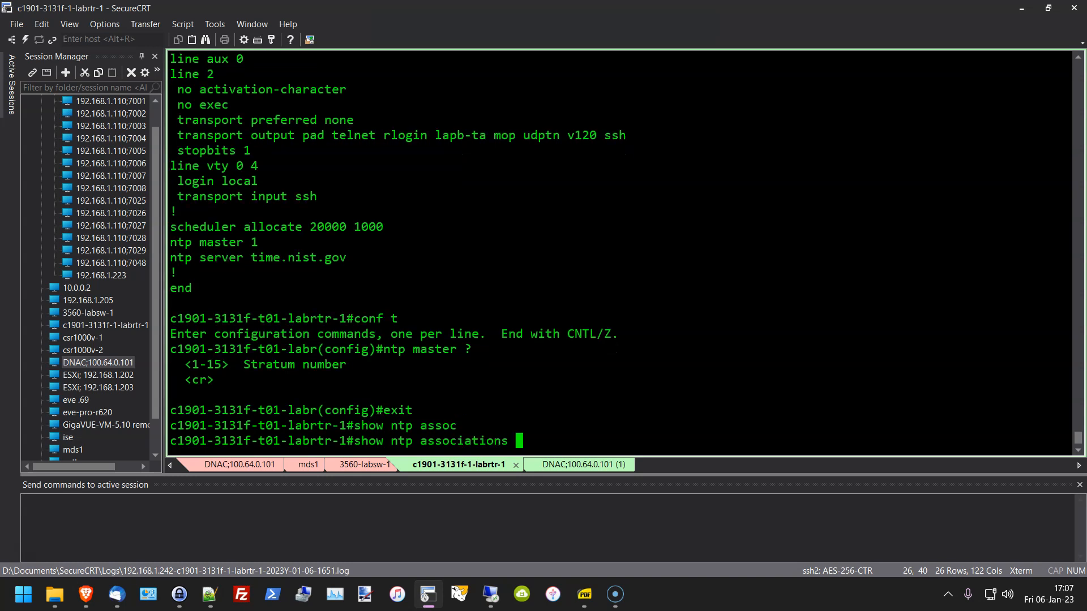
key("Return")
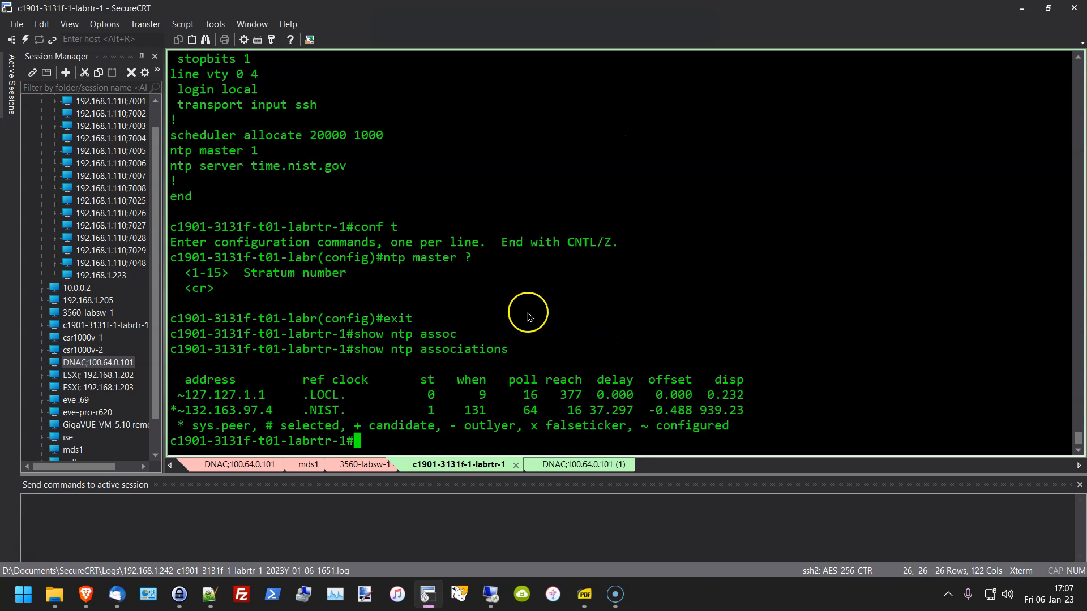
left_click_drag(241, 399, 744, 401)
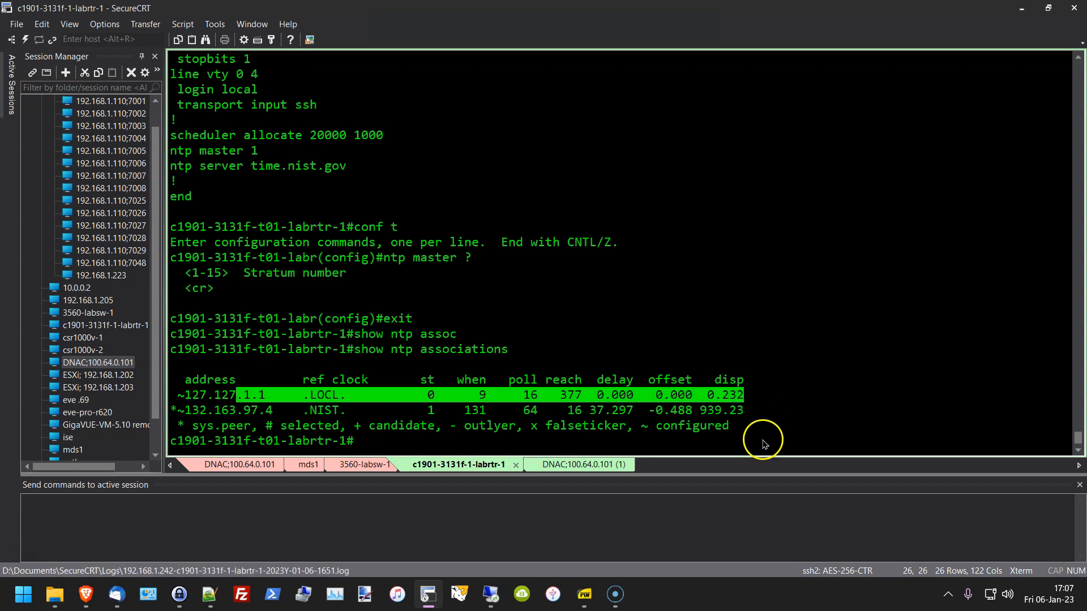
left_click_drag(180, 412, 744, 411)
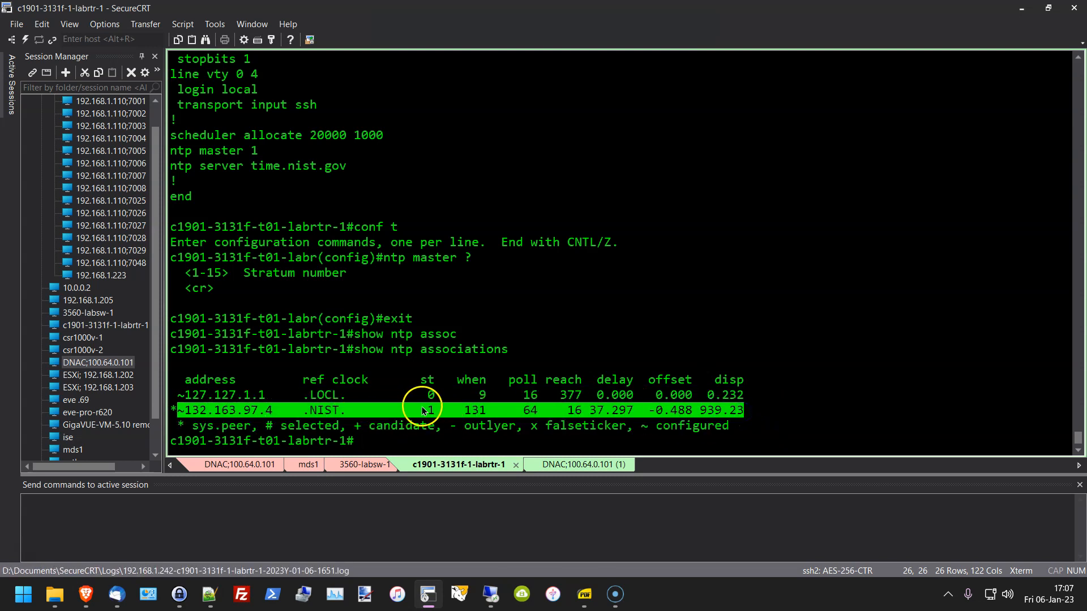
left_click_drag(422, 406, 437, 406)
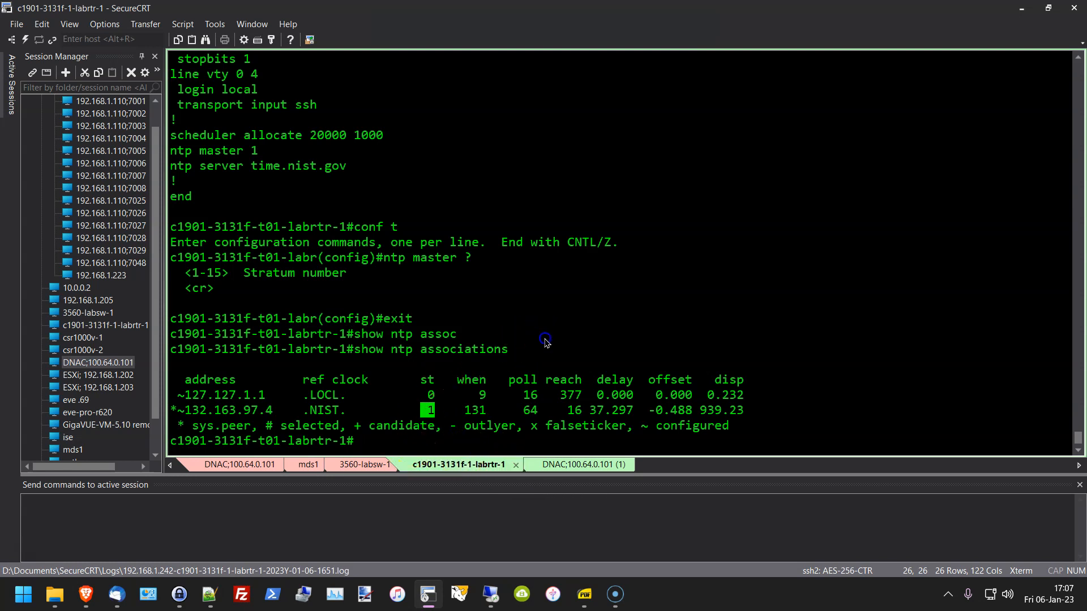
Step: Scroll up and highlight the time.nist.gov server name in the config
scroll(634, 340, "up", 2)
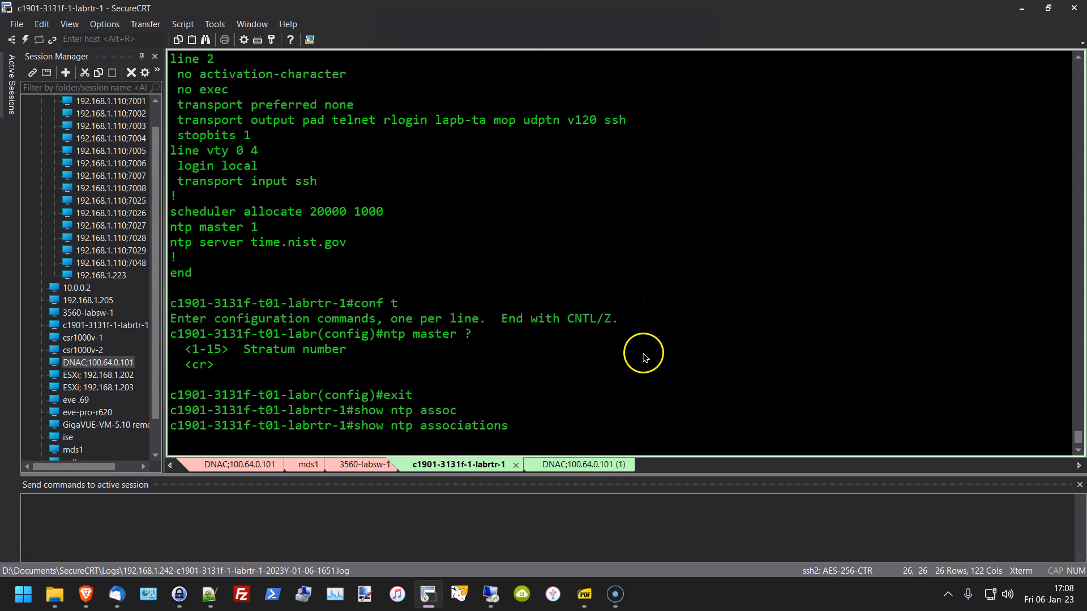
scroll(651, 362, "up", 1)
scroll(663, 370, "down", 2)
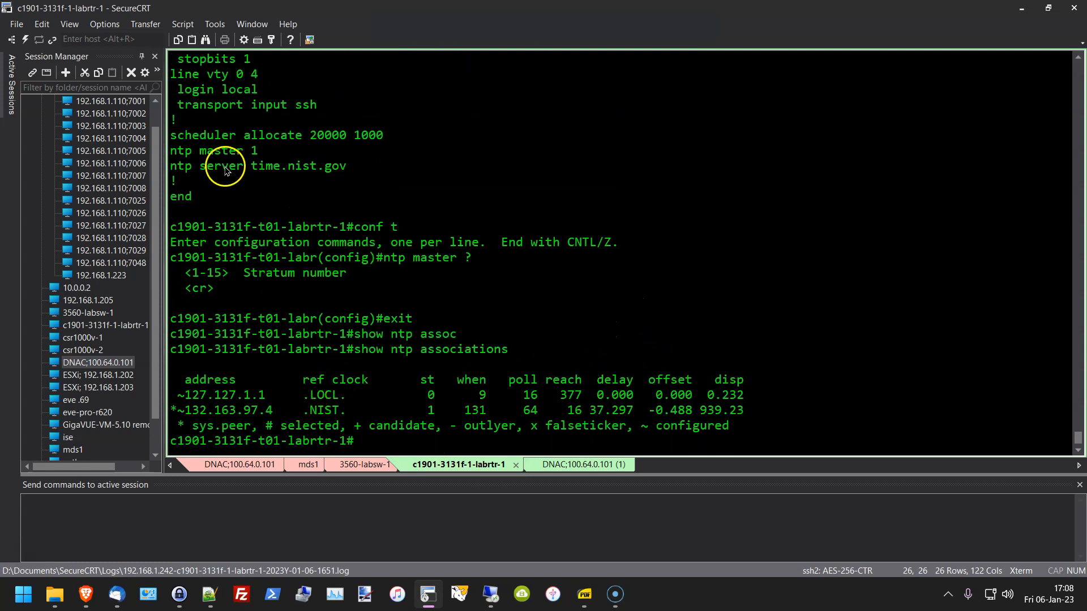
left_click_drag(251, 167, 384, 178)
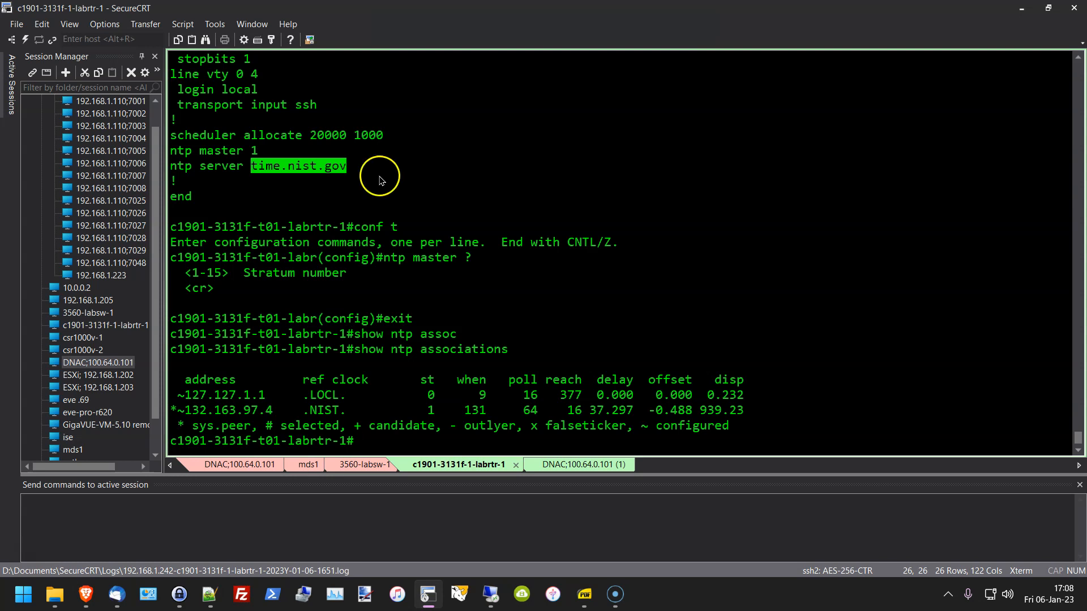
left_click(611, 309)
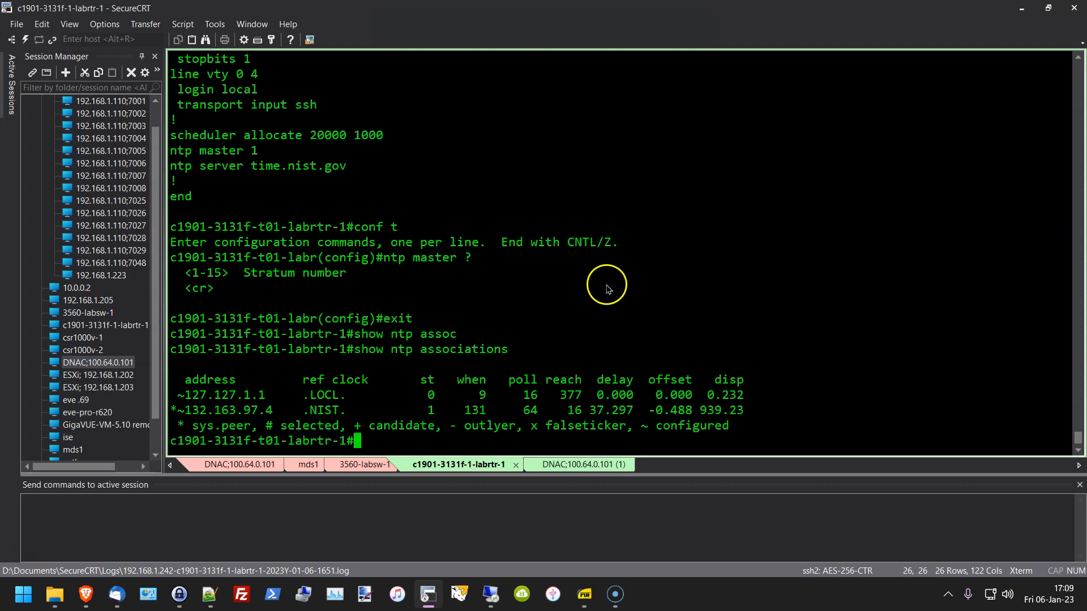
Step: Log into the c1841-2626f-t02-pc-1 router session and enter privileged mode with en
left_click(348, 464)
left_click(583, 286)
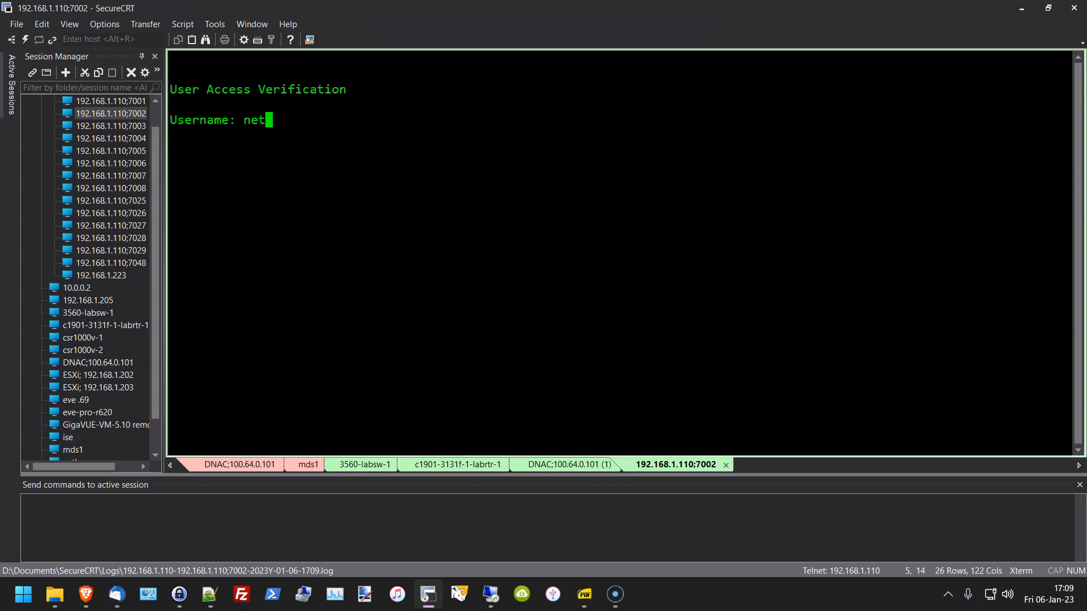
type("in")
key("Return")
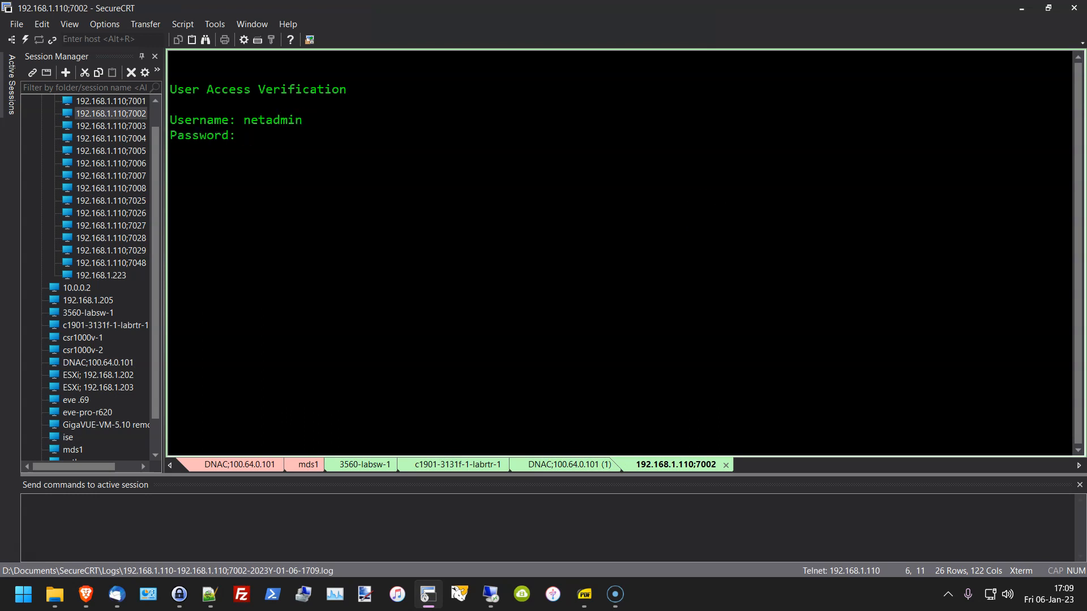
key("Return")
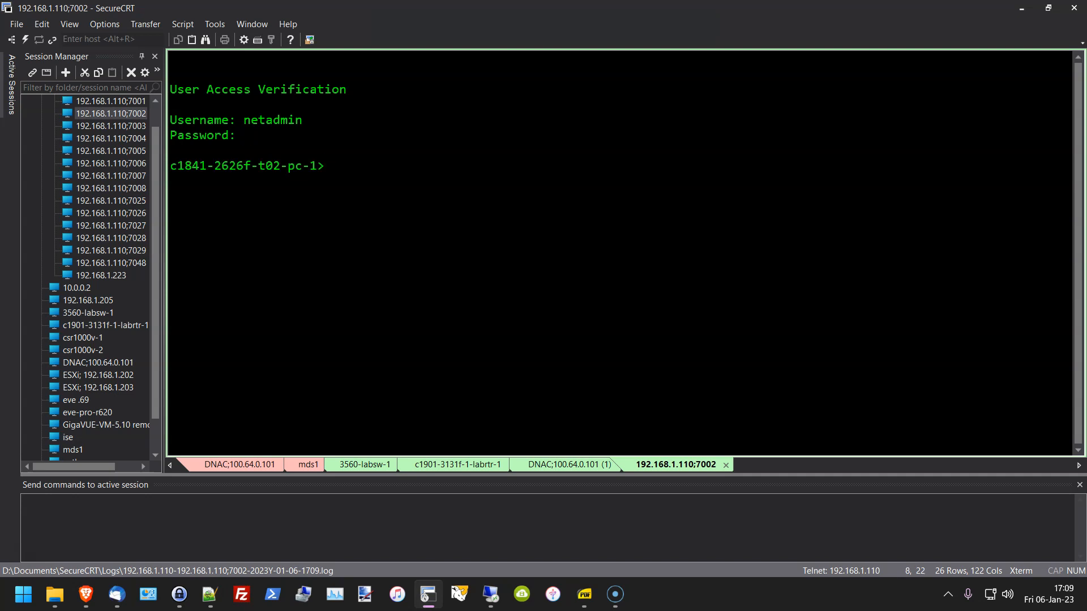
type("en")
key("Return")
key("Return")
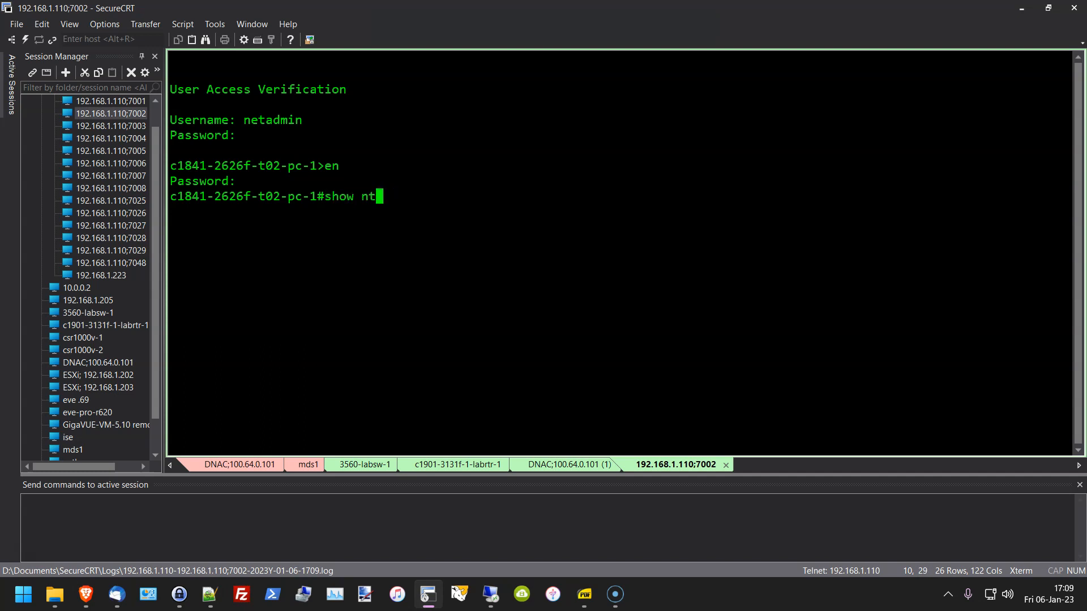
Step: Run show ntp assoc and confirm the peer 99.99.99.99 at stratum 2
key("Return")
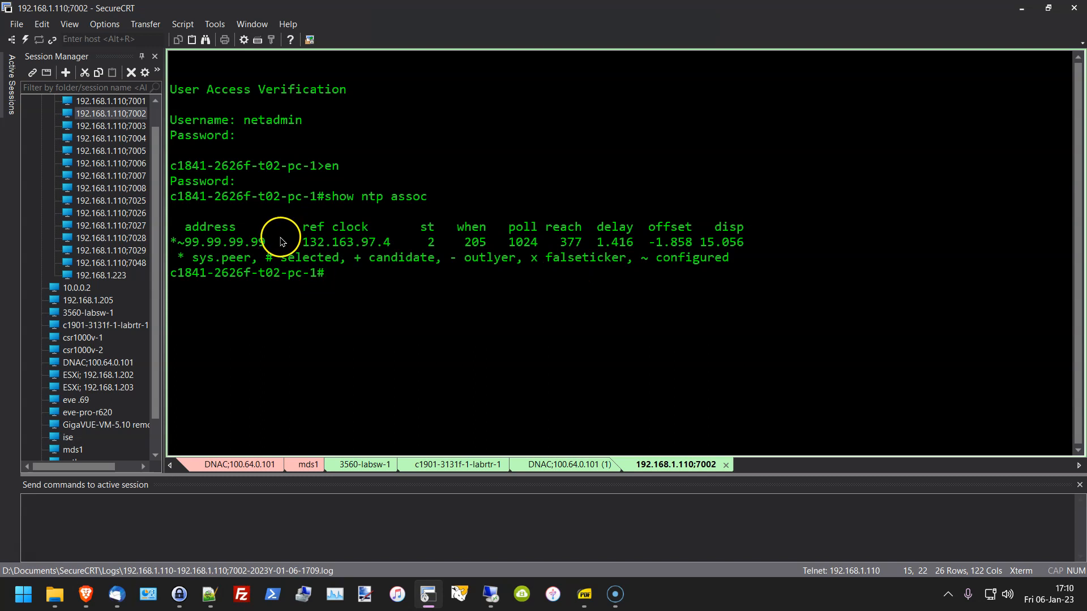
left_click_drag(264, 242, 169, 244)
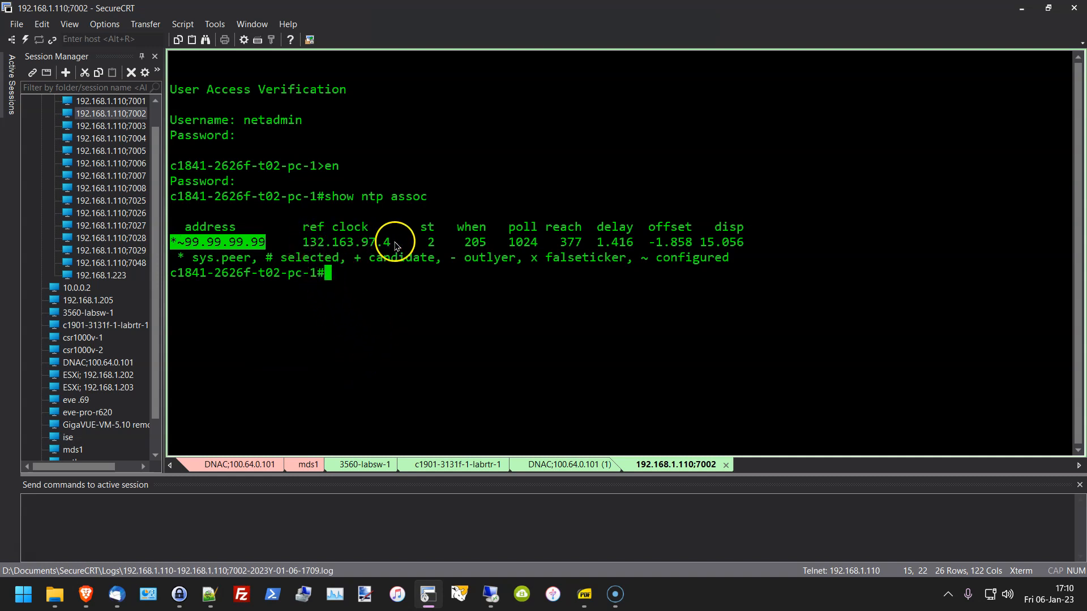
left_click(431, 242)
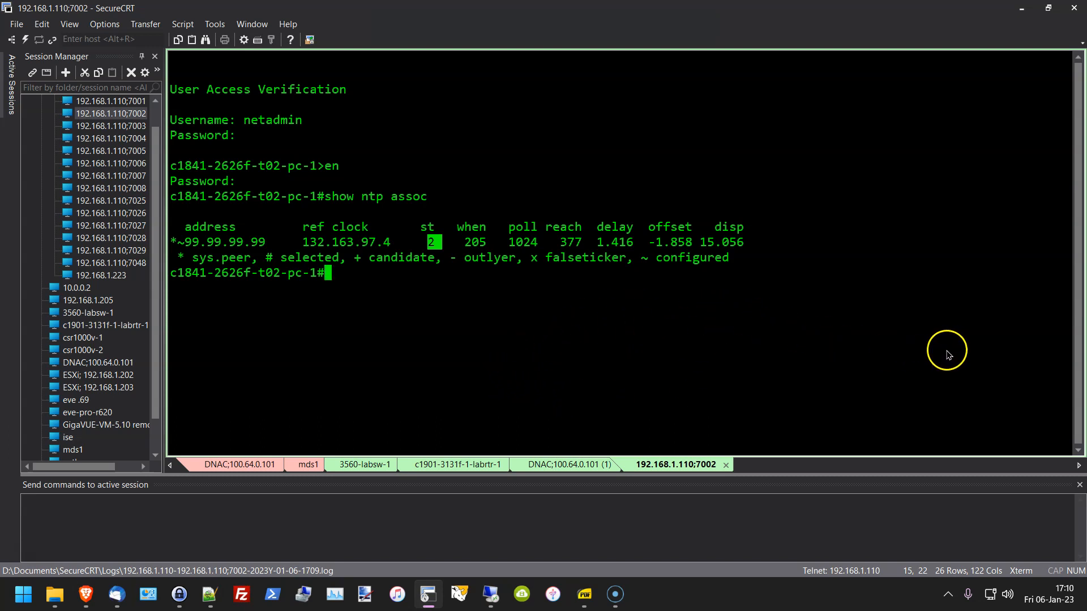
left_click(777, 329)
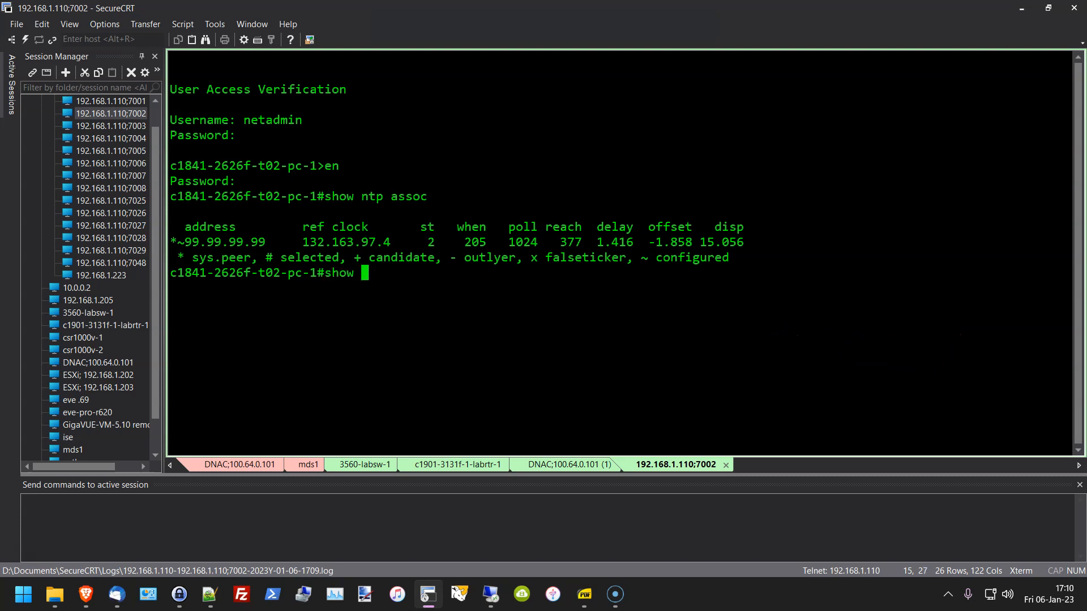
type("?")
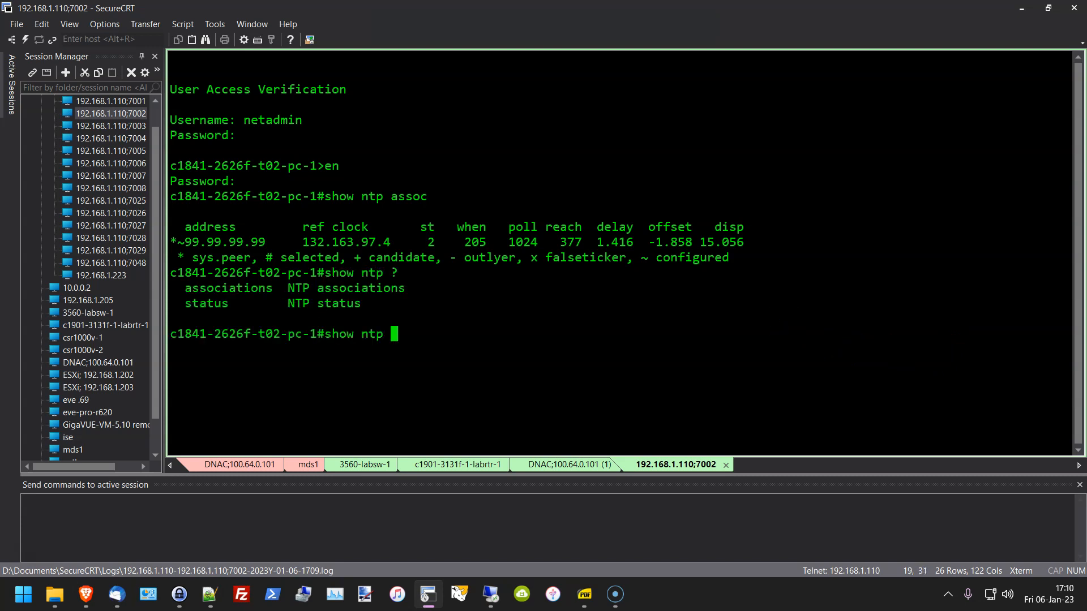
type("status")
key("Return")
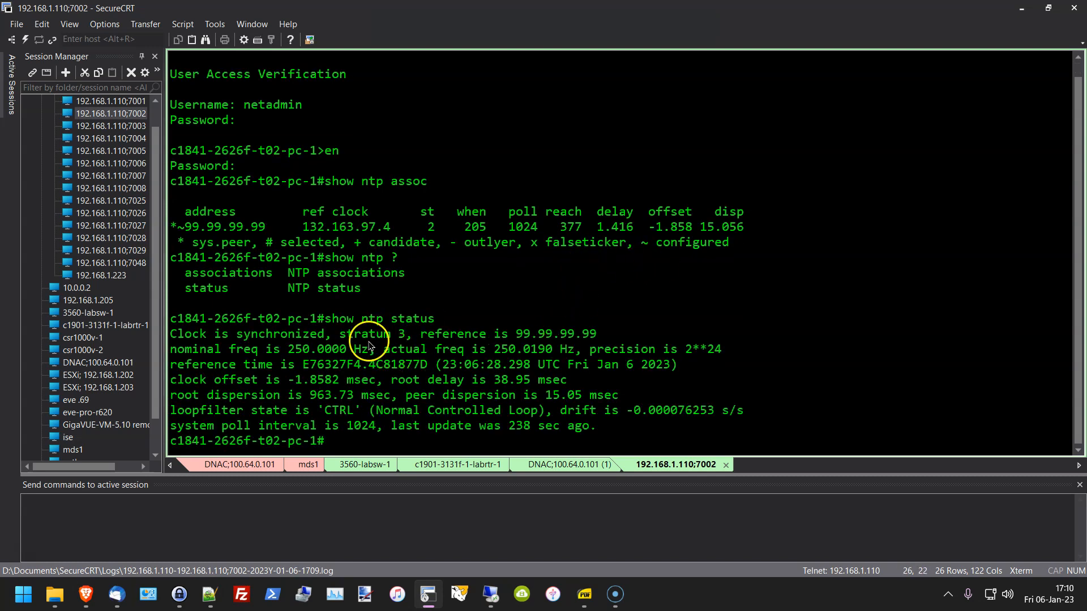
left_click(336, 335)
left_click_drag(336, 335, 465, 335)
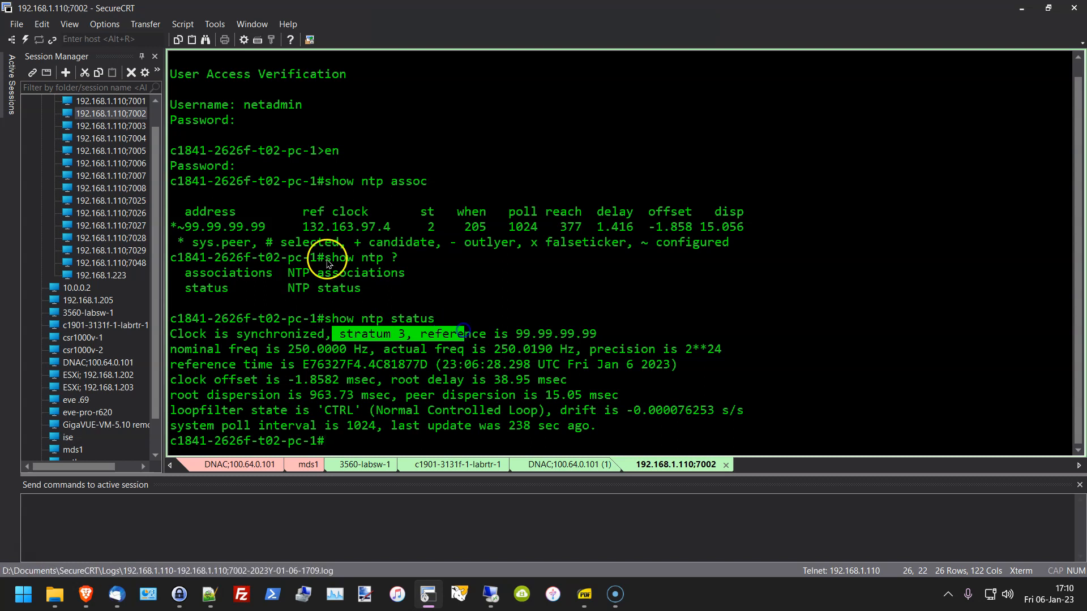
left_click_drag(193, 227, 479, 242)
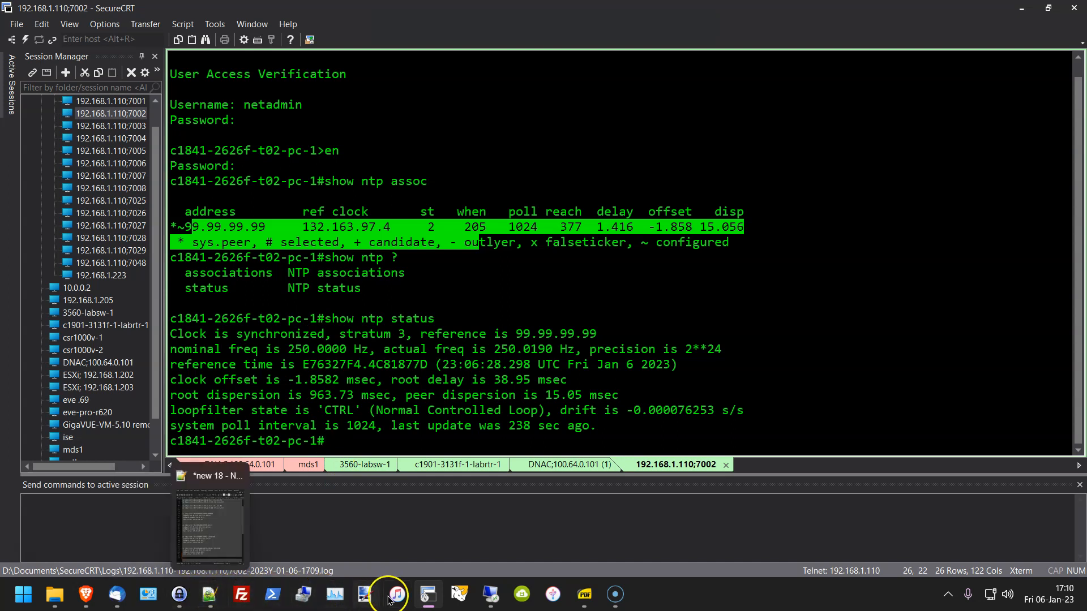
mouse_move(436, 599)
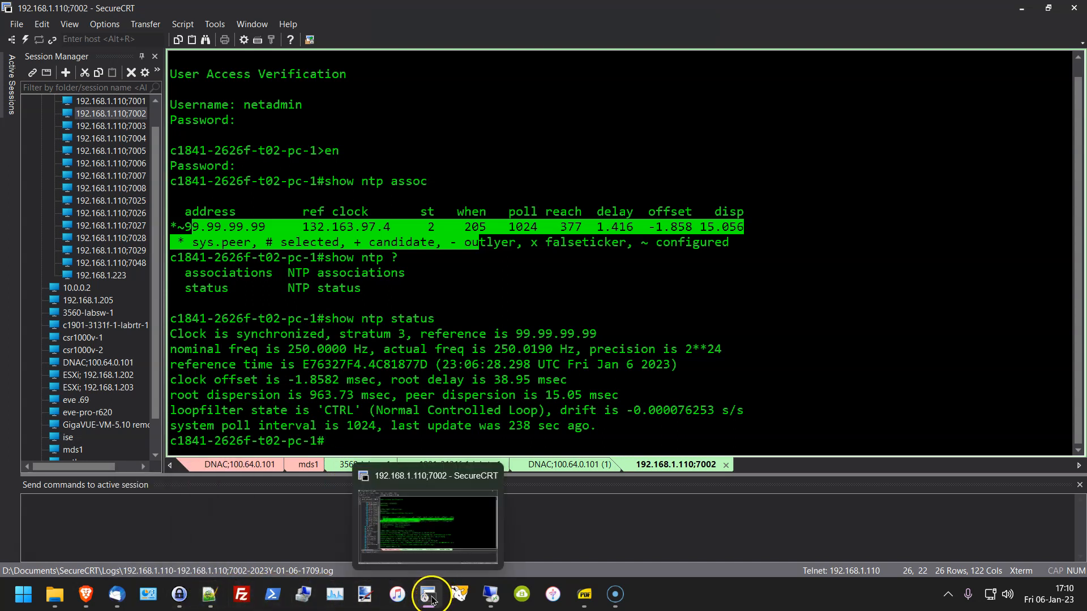
left_click(432, 601)
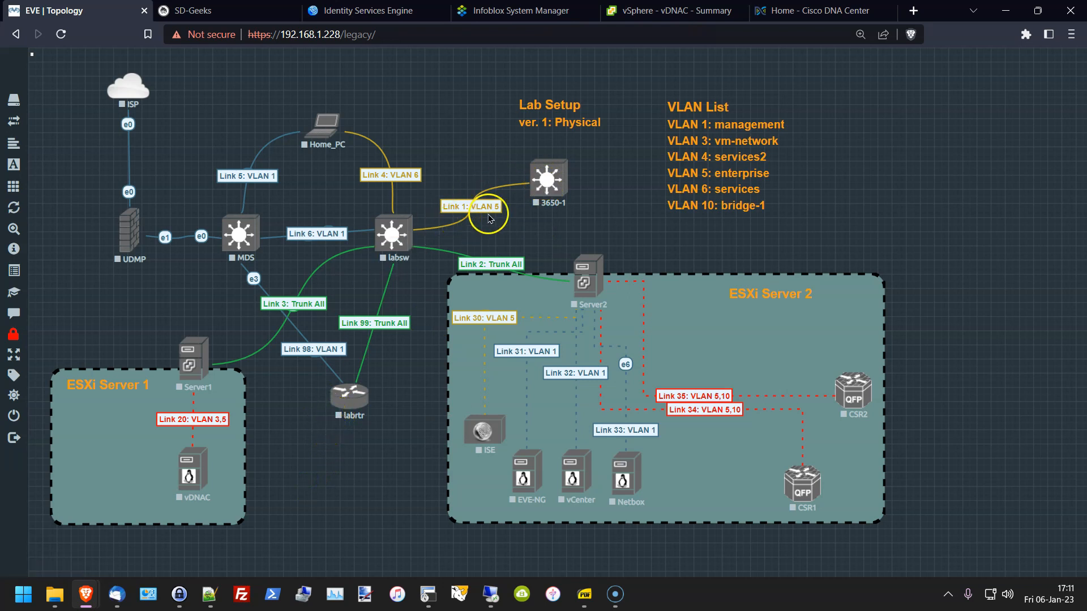
left_click(538, 201)
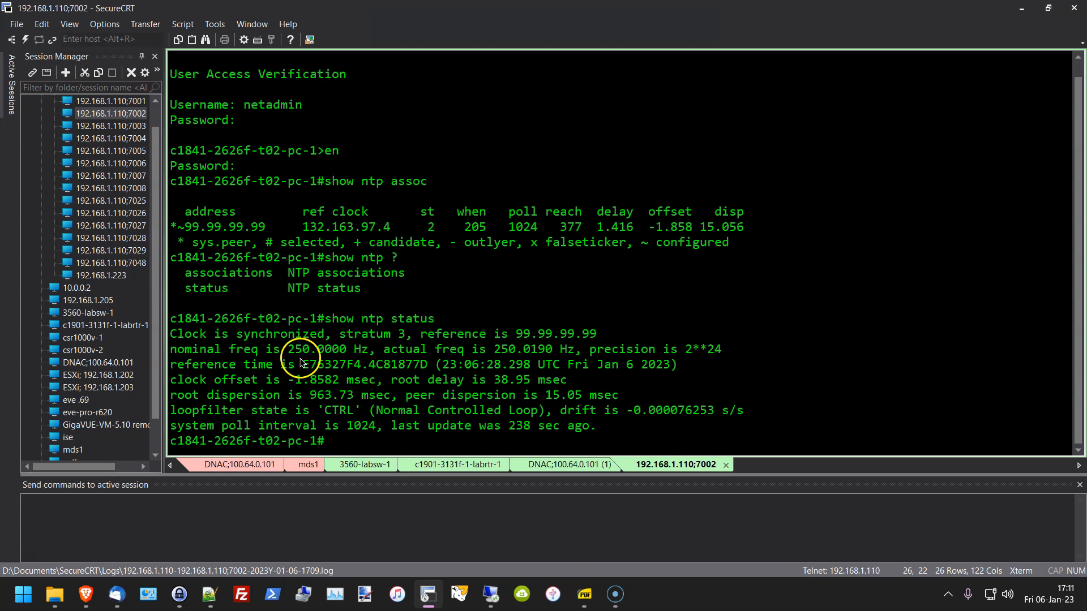
Step: Highlight 'Clock is synchronized' and 'stratum 3', then switch to the EVE-NG topology window
left_click_drag(324, 334, 561, 332)
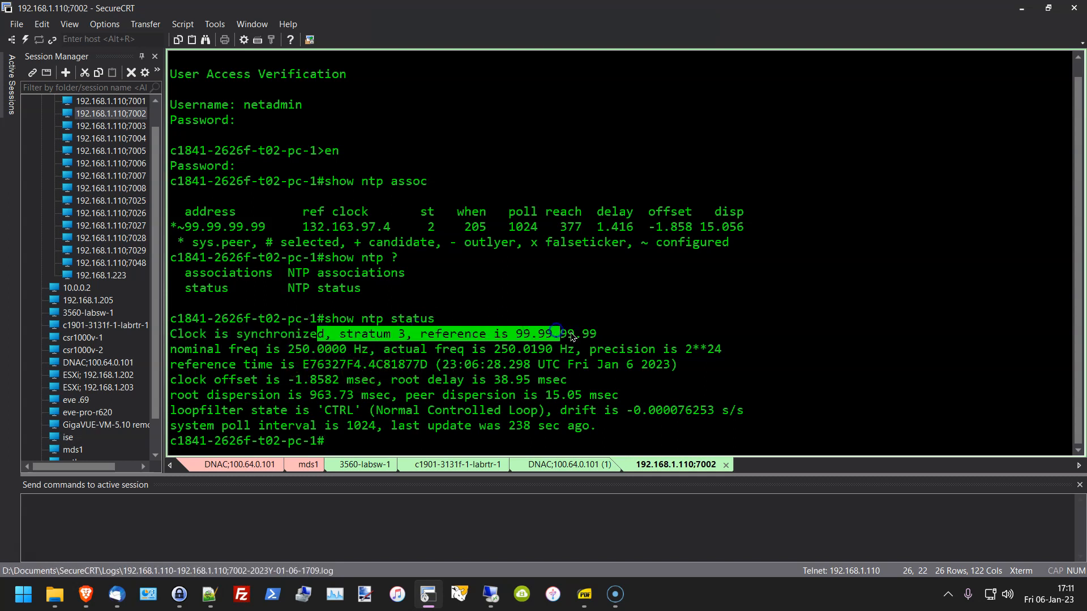
left_click_drag(229, 433, 179, 447)
left_click_drag(342, 334, 427, 342)
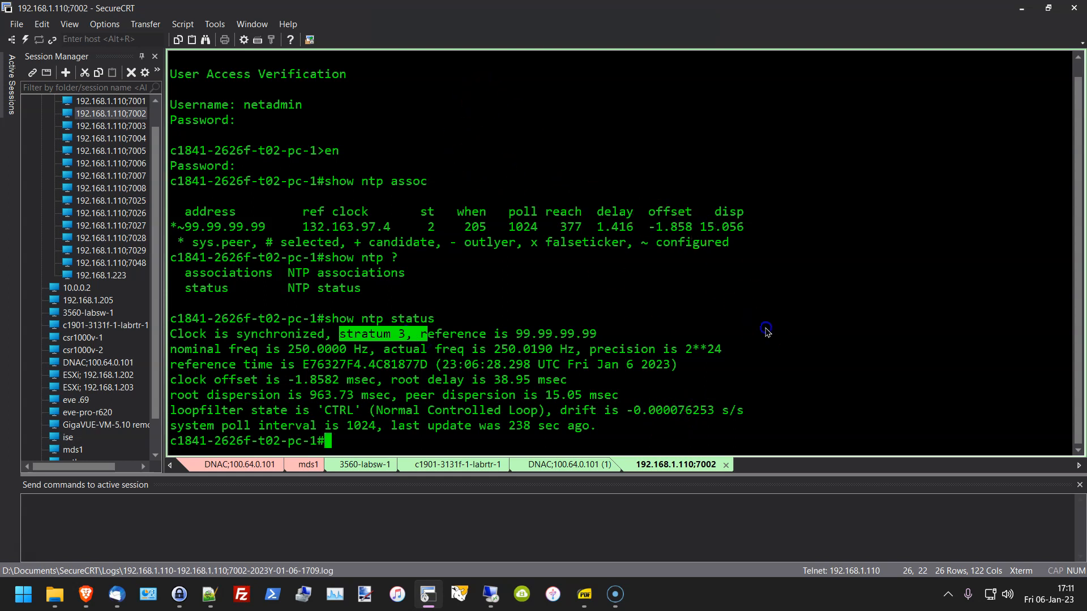
key("alt+Tab")
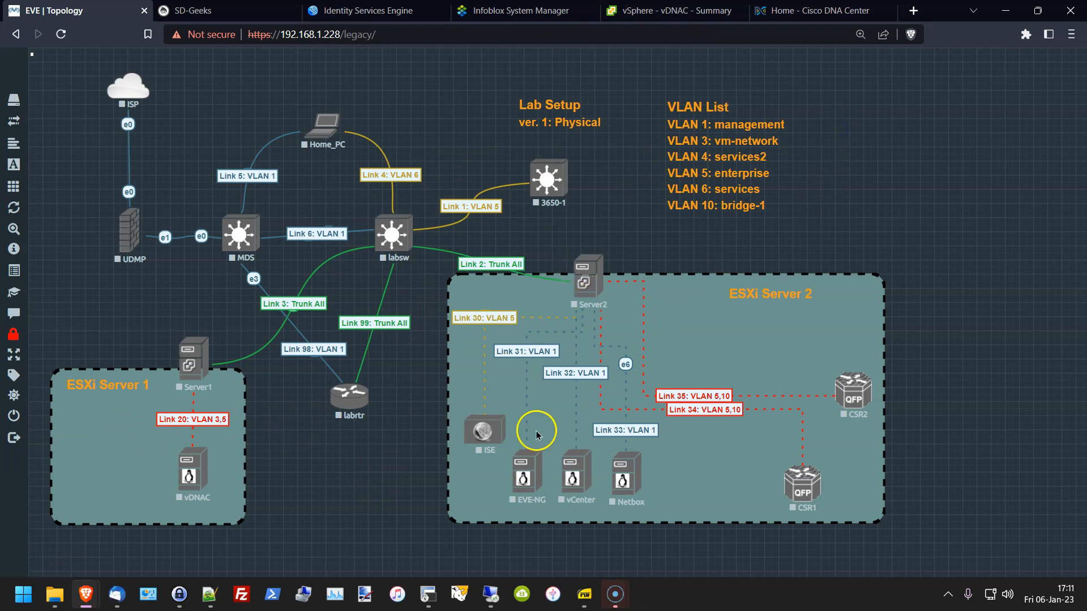
Step: Switch to the 'vSphere - vDNAC - Summary' browser tab
mouse_move(26, 287)
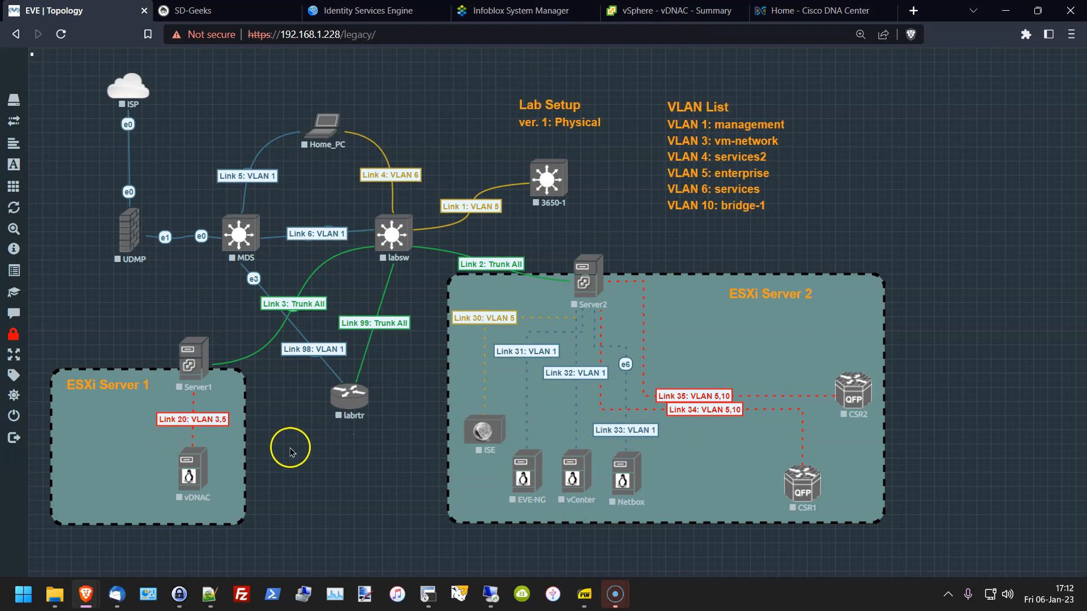
left_click(637, 7)
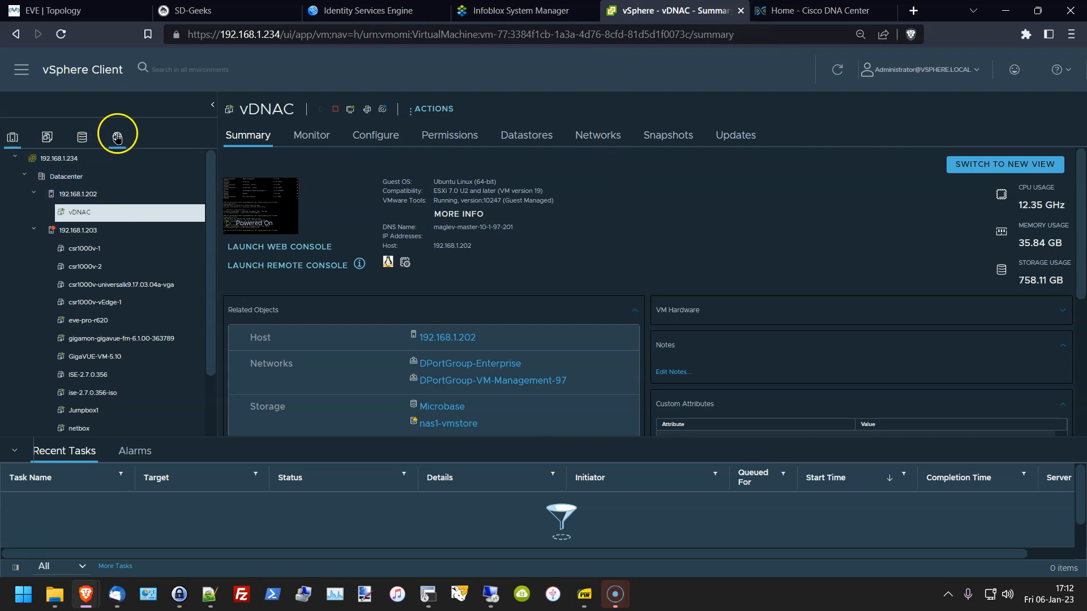
Step: Review vCenter 192.168.1.234's summary, hosts, virtual machines, datastores and networks
left_click(62, 159)
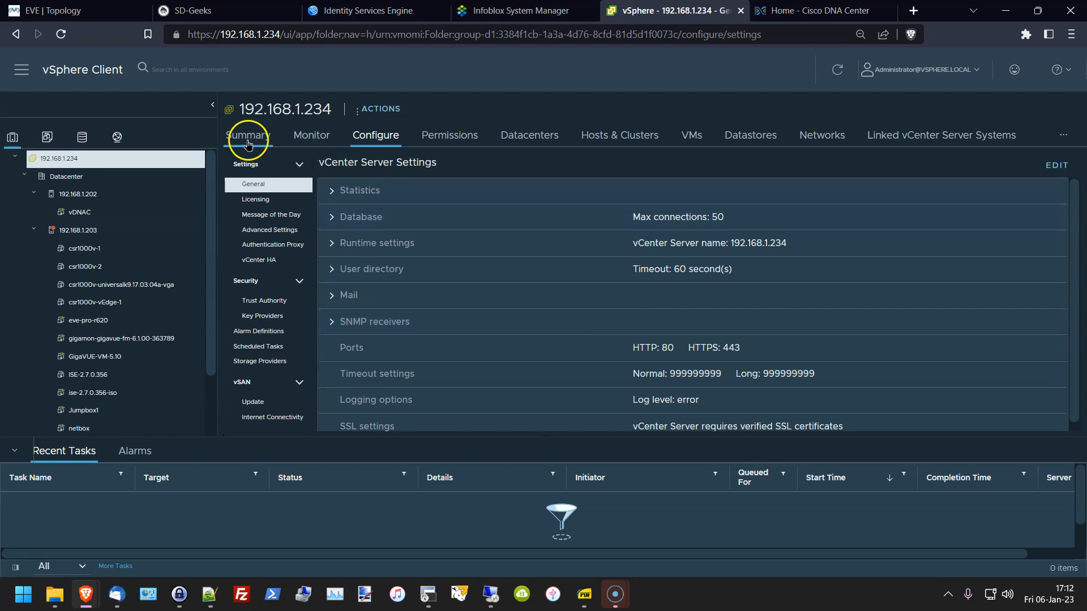
left_click(251, 136)
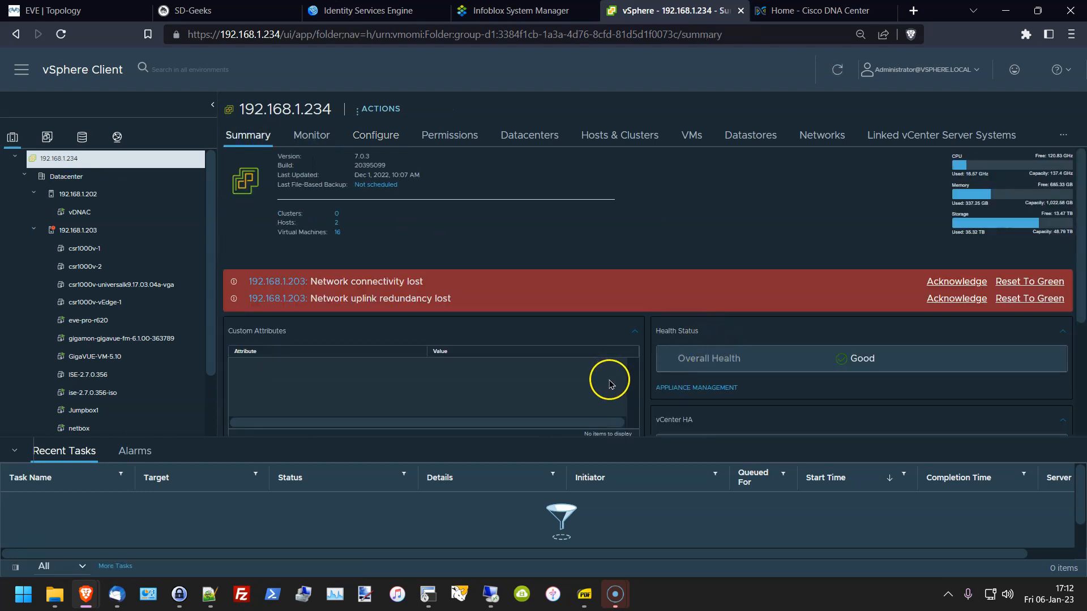
scroll(549, 343, "down", 2)
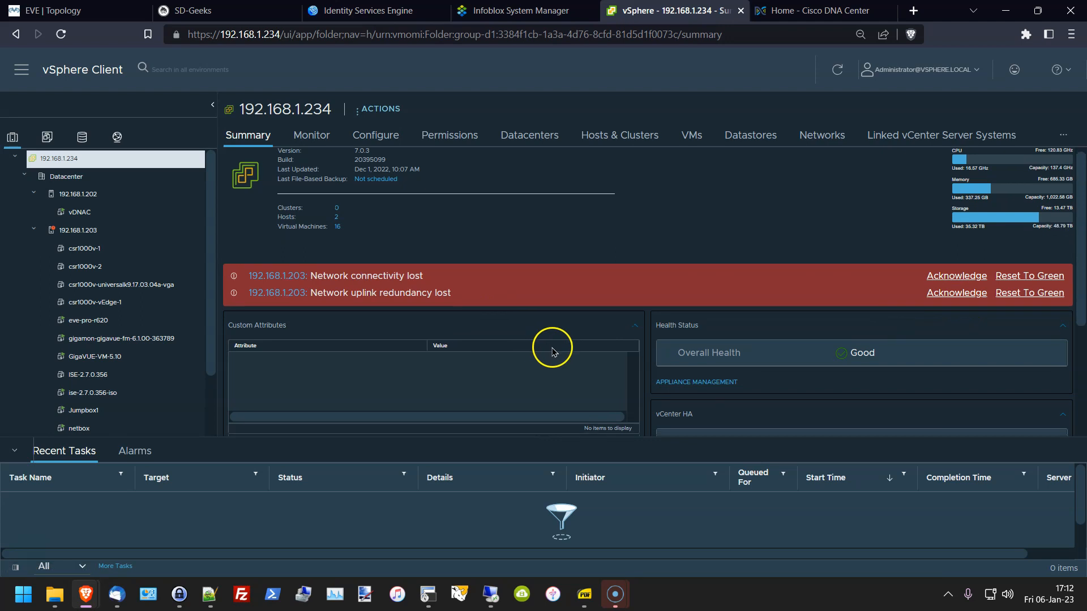
scroll(566, 298, "up", 2)
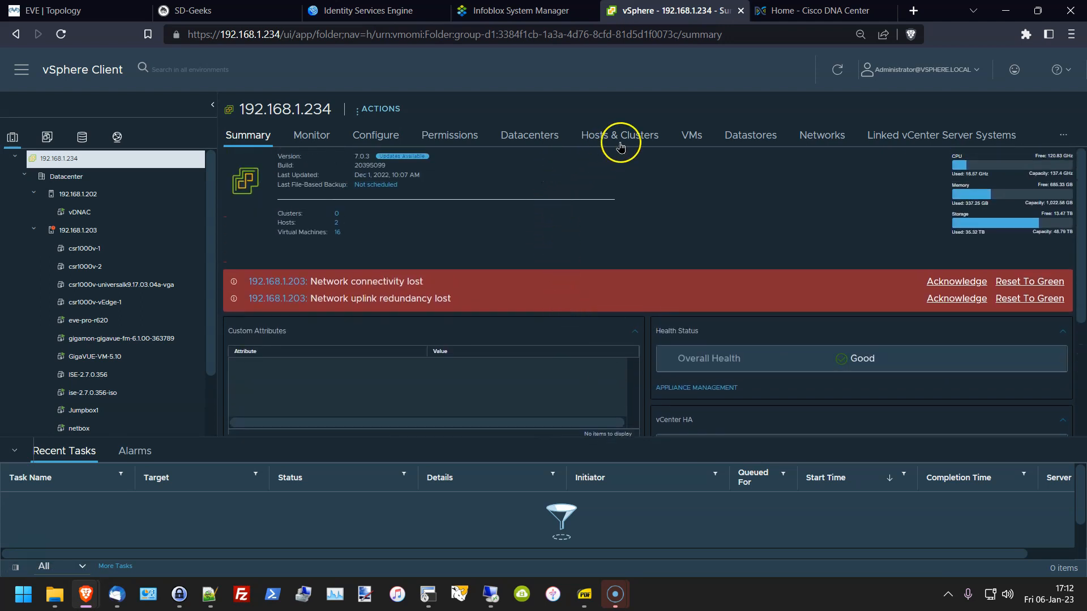
left_click(619, 139)
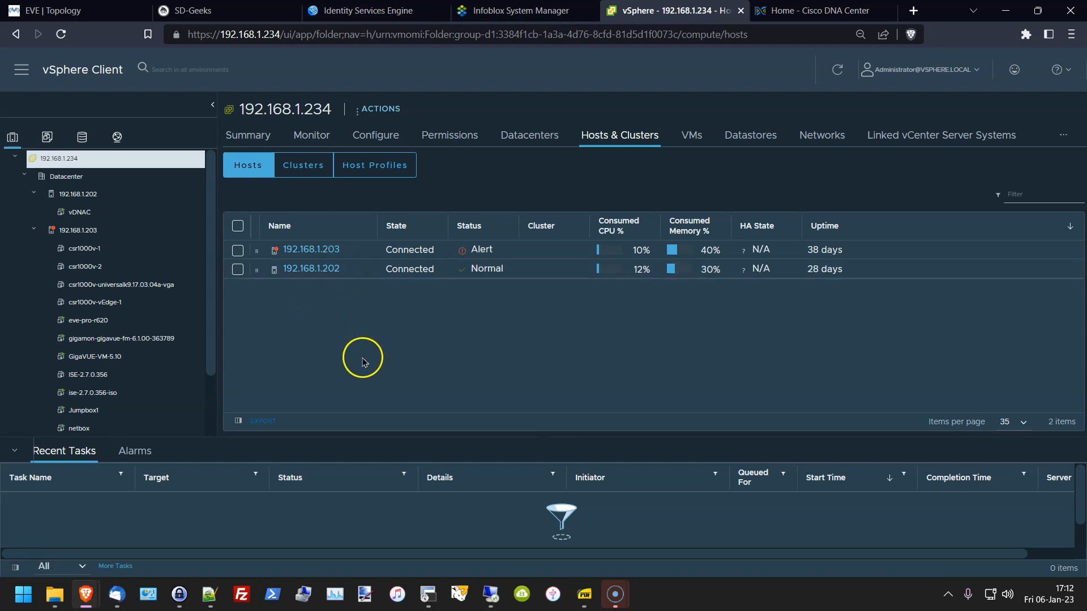
left_click(693, 137)
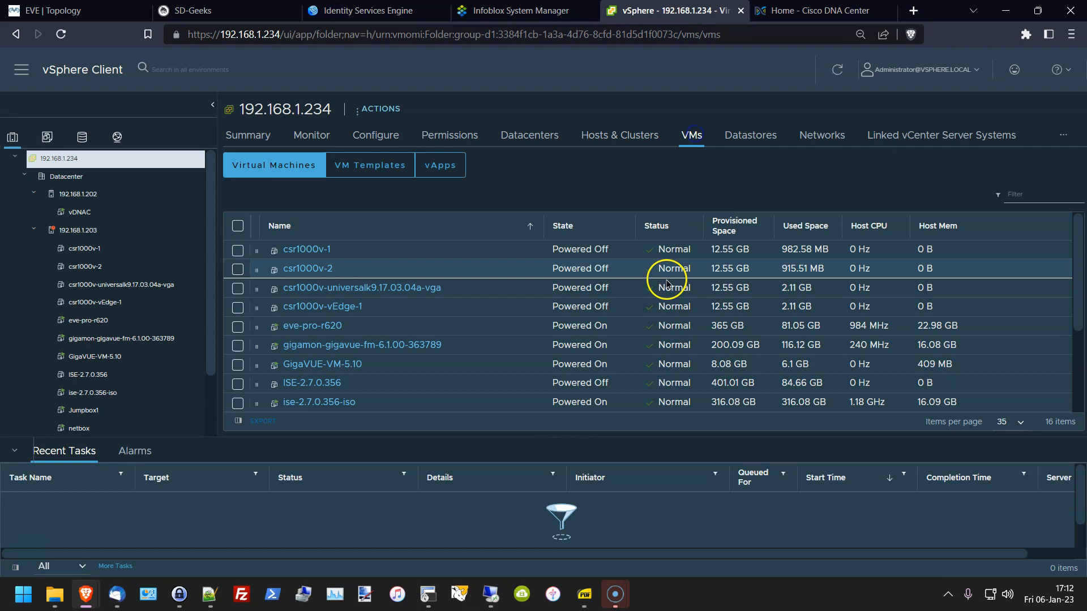
scroll(493, 371, "down", 5)
scroll(493, 374, "up", 1)
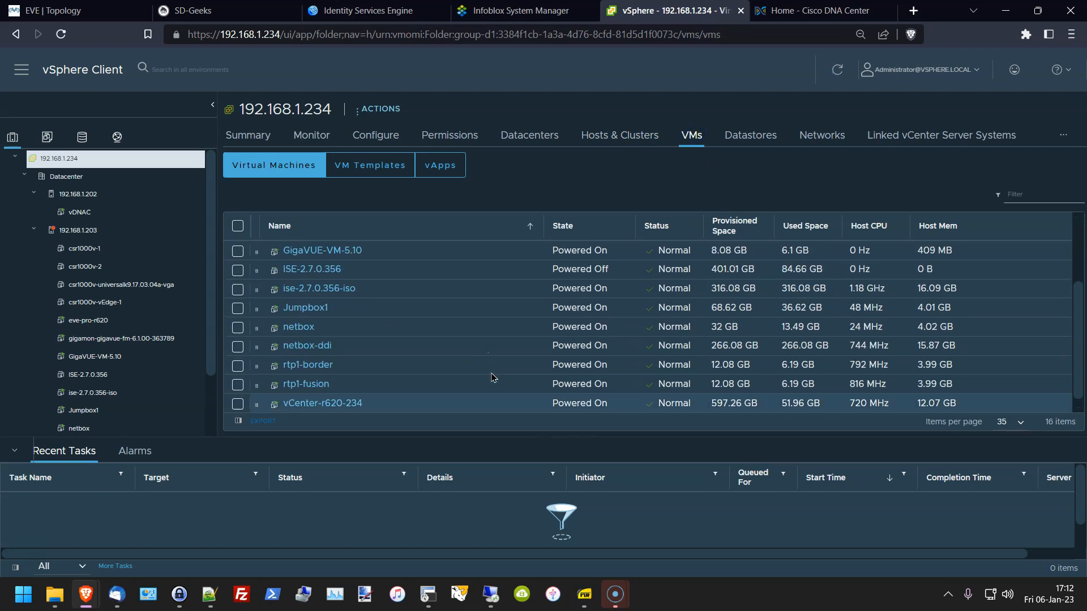
scroll(492, 378, "up", 4)
left_click(745, 136)
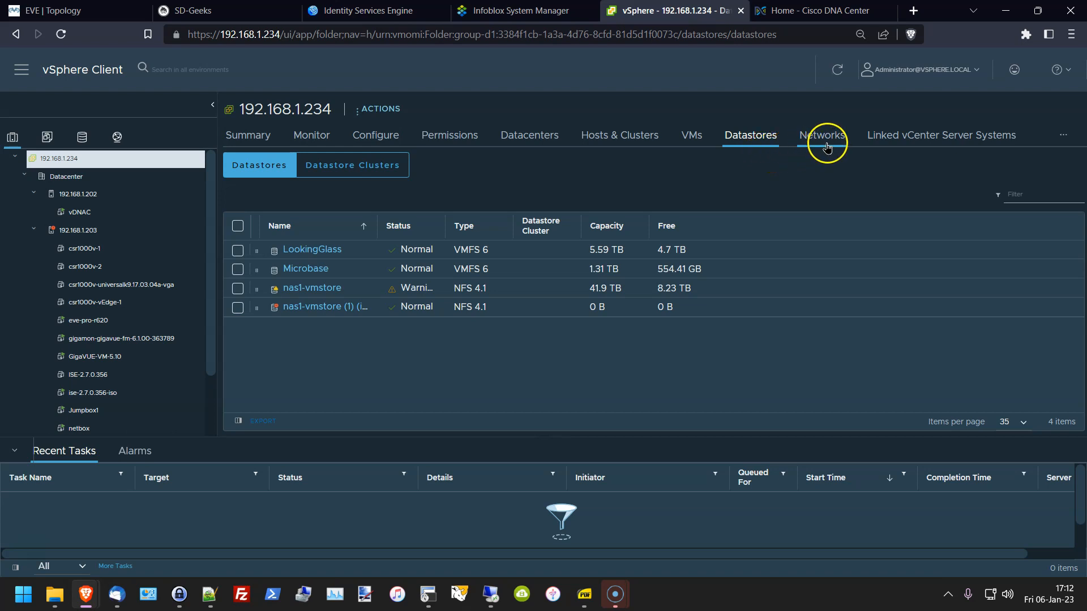
left_click(823, 136)
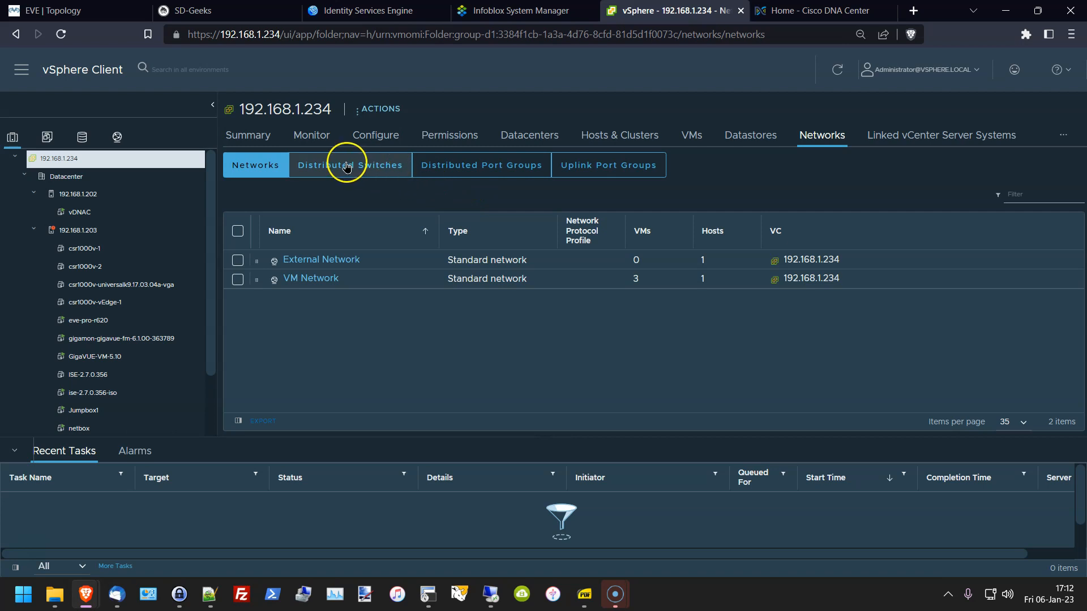
Step: Check the distributed switches, port groups and uplink port groups, ending on the seven switches
left_click(347, 168)
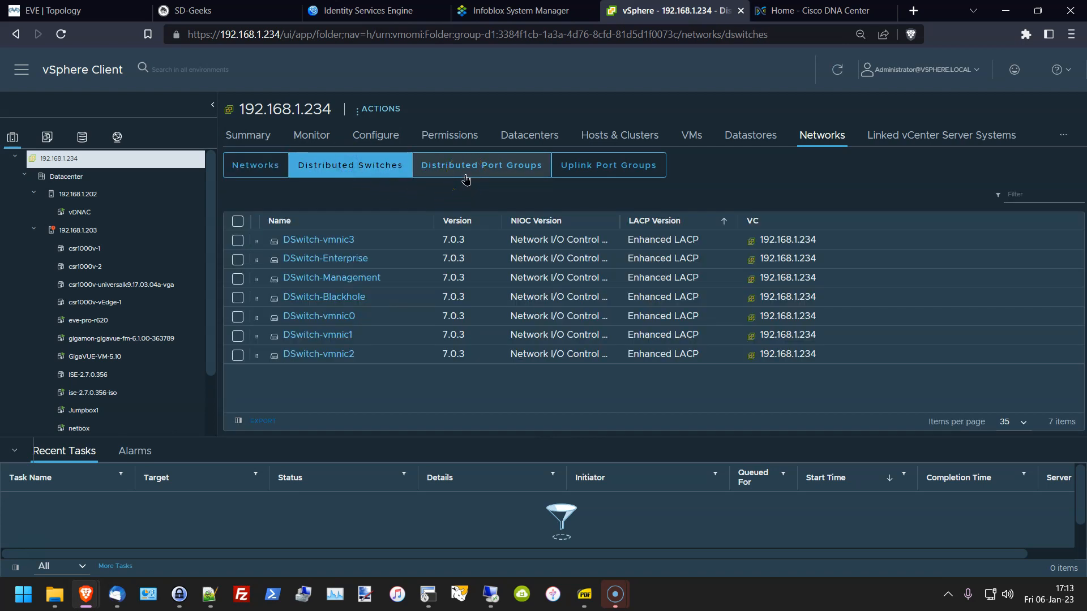
left_click(466, 170)
left_click(566, 165)
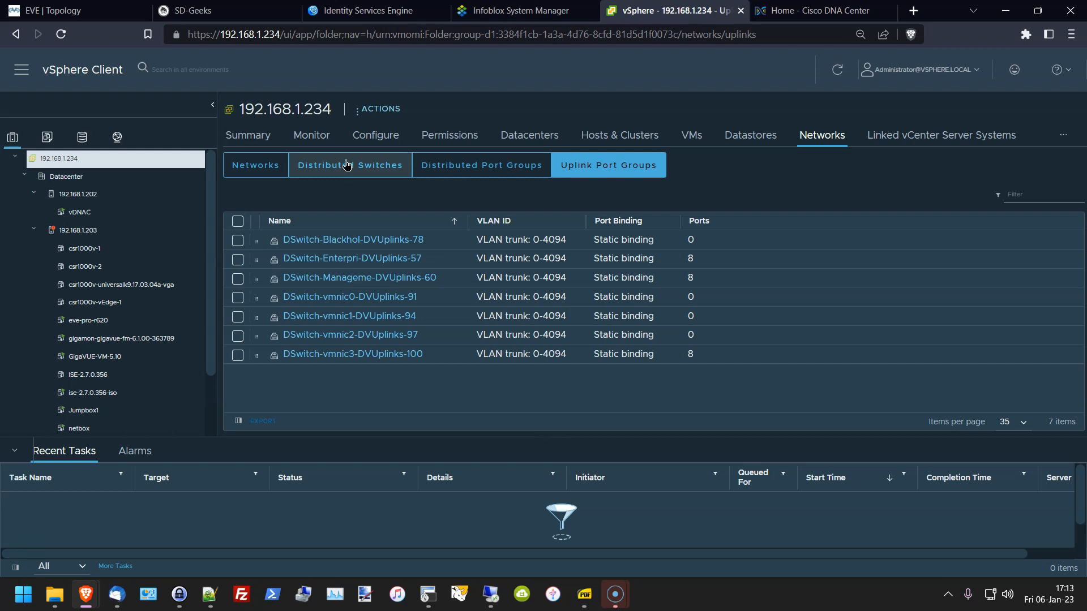
left_click(365, 165)
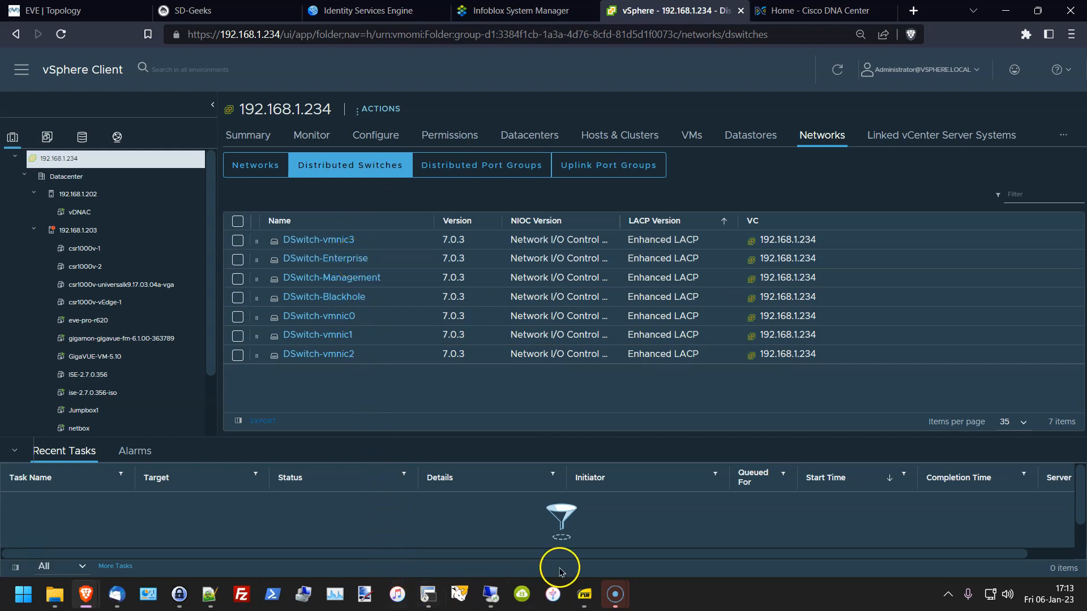
Step: Compare the EVE topology's VLANs with vCenter's distributed port groups, ending on the topology diagram
mouse_move(425, 589)
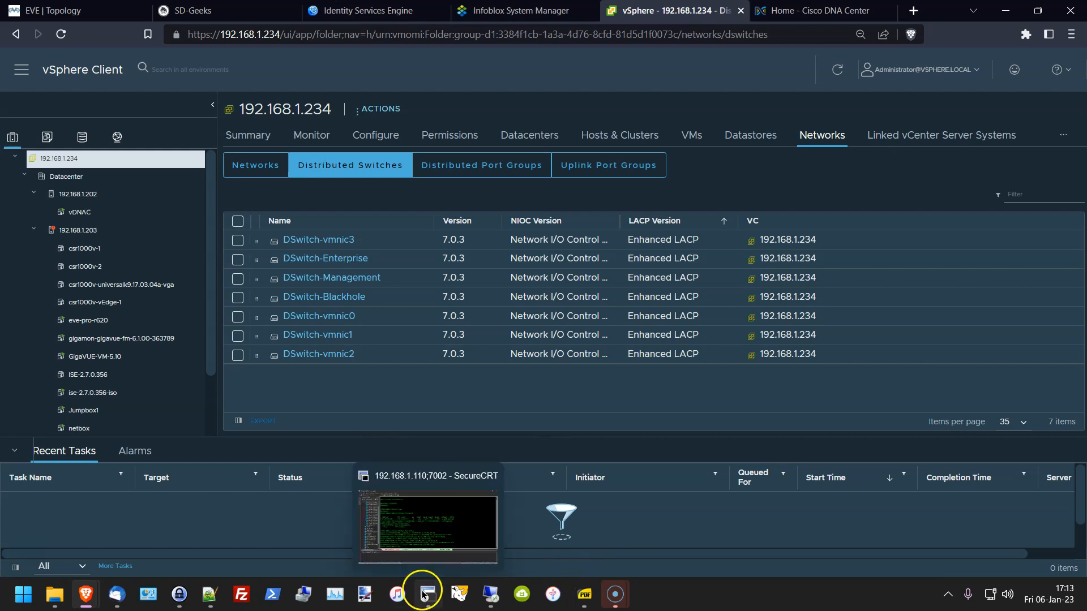
left_click(74, 11)
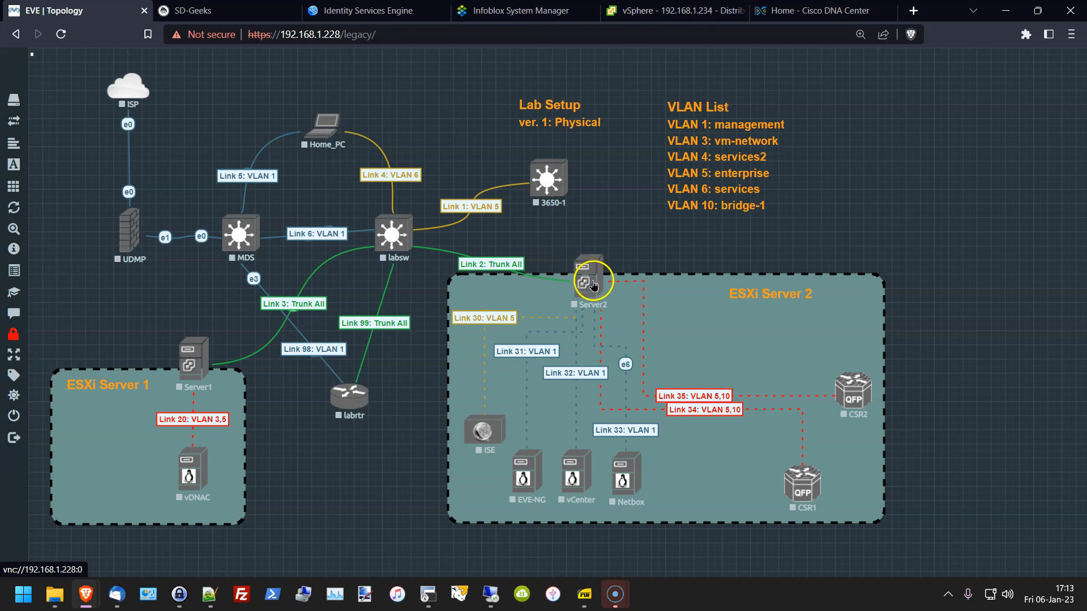
mouse_move(428, 602)
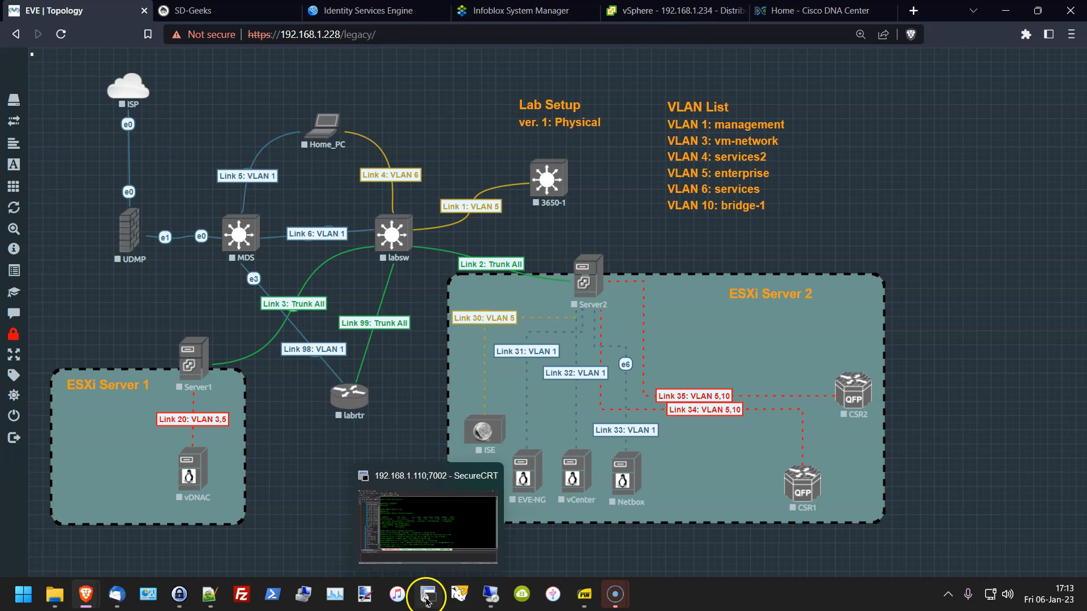
left_click(674, 10)
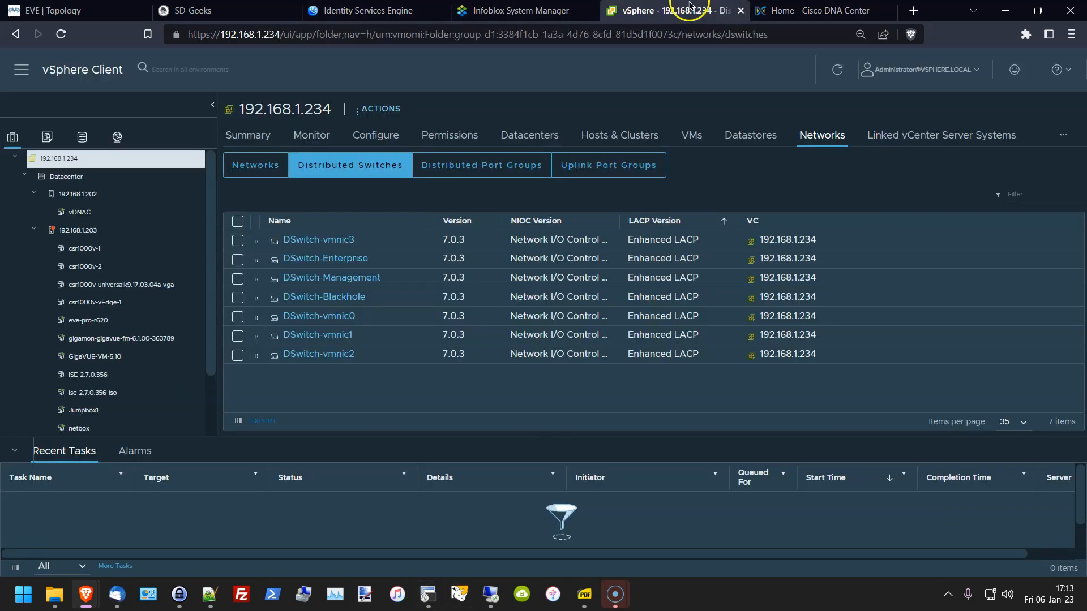
left_click(473, 164)
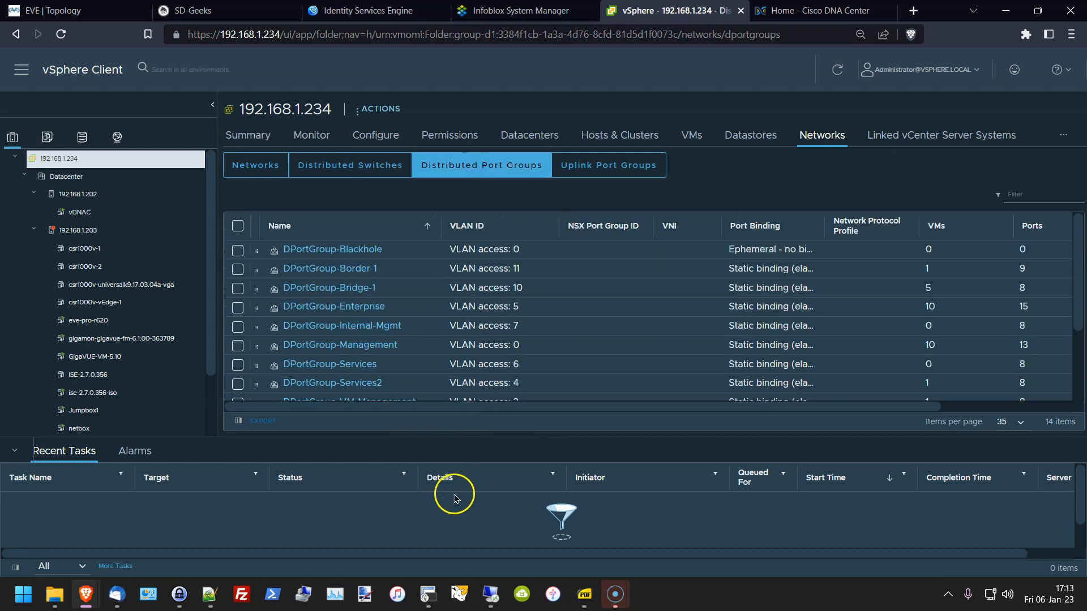
left_click(85, 10)
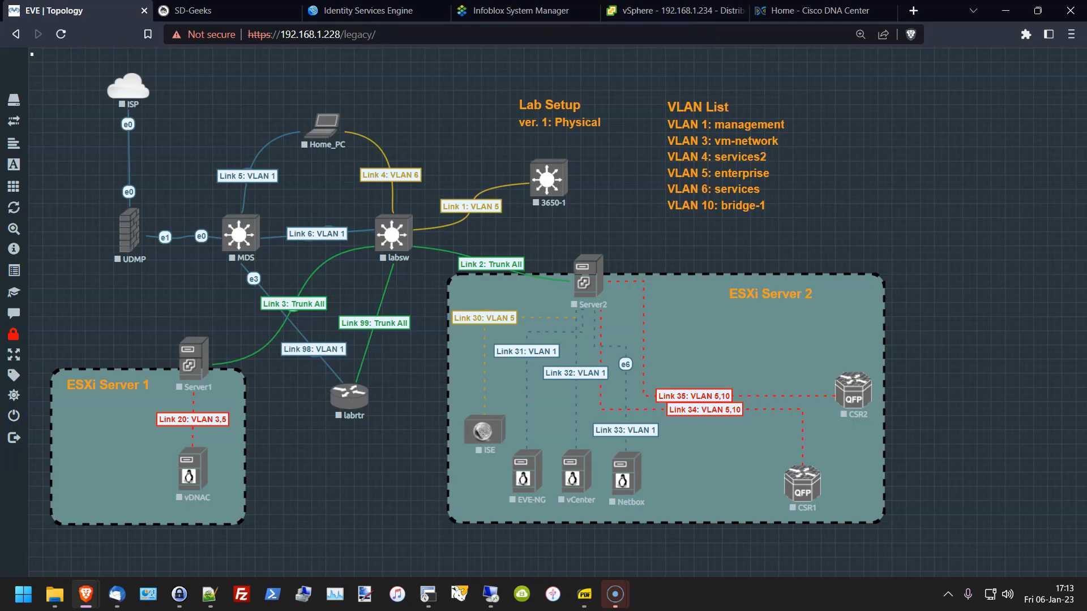
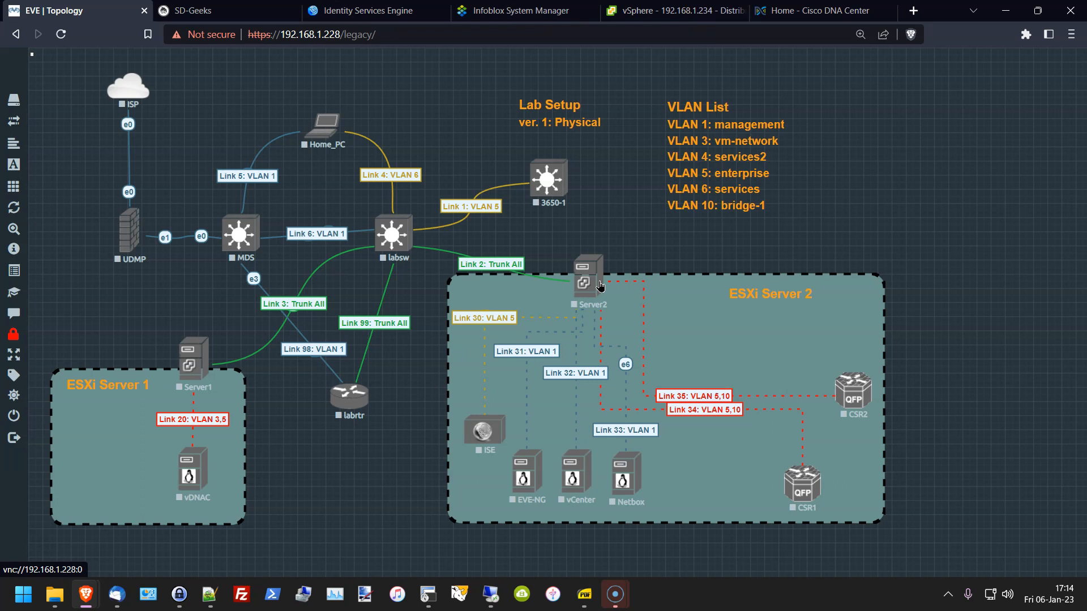
Step: Scroll through the vSphere distributed port group list
left_click(640, 11)
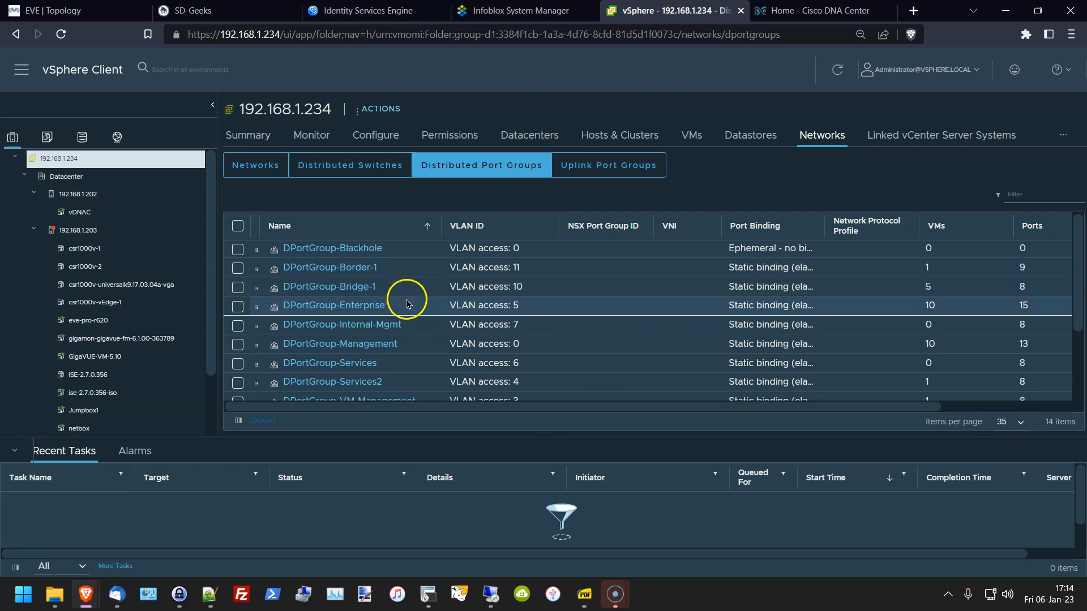
scroll(413, 303, "down", 1)
scroll(447, 345, "down", 3)
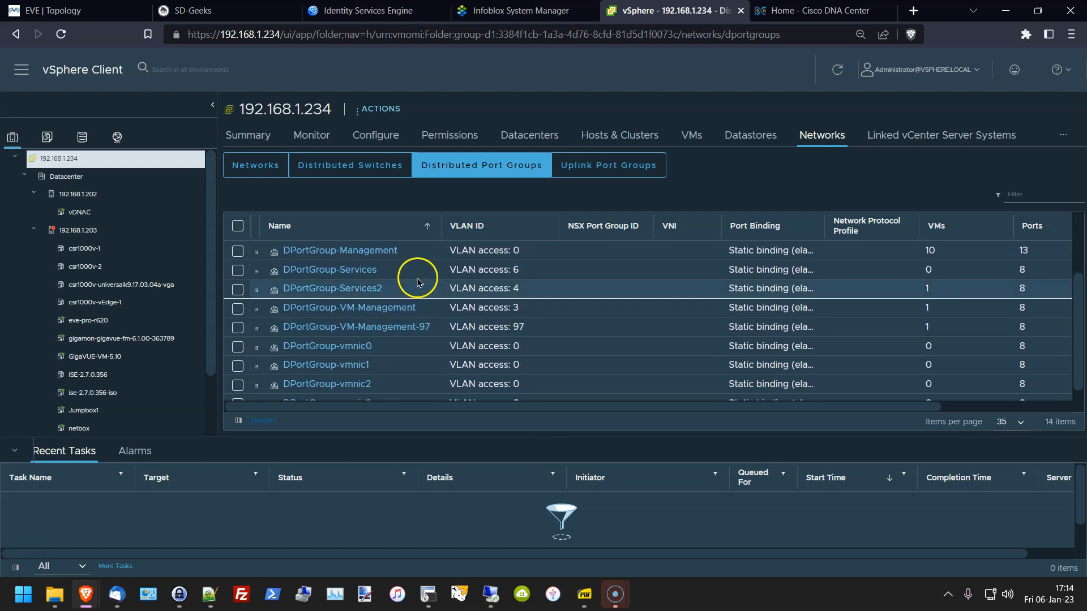
Step: List the distributed switches and open DSwitch-Enterprise's summary: 9 networks, 2 hosts, 80 ports
left_click(347, 164)
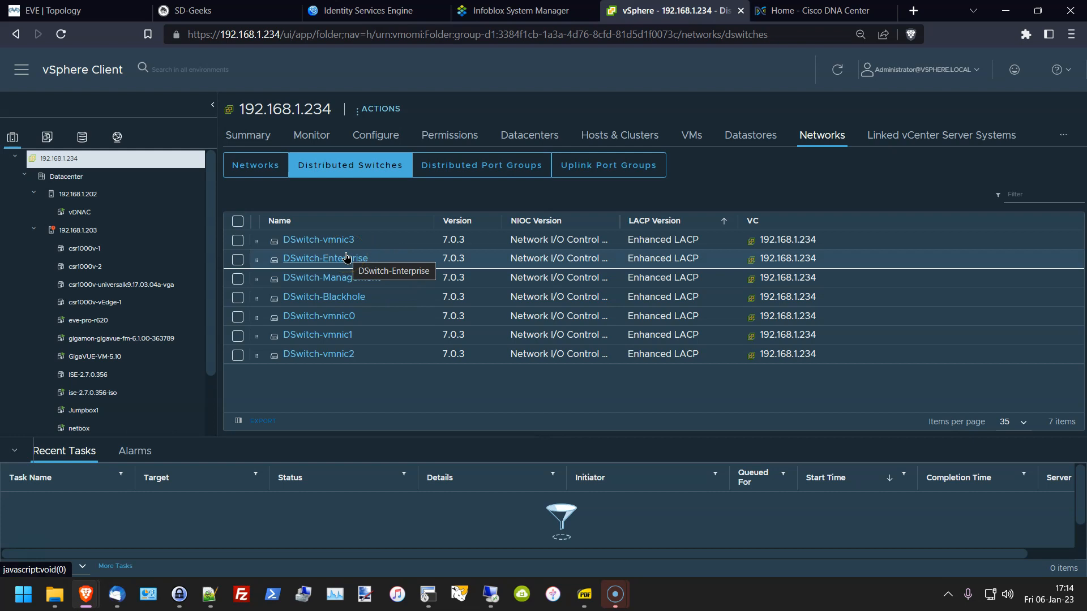
left_click(365, 274)
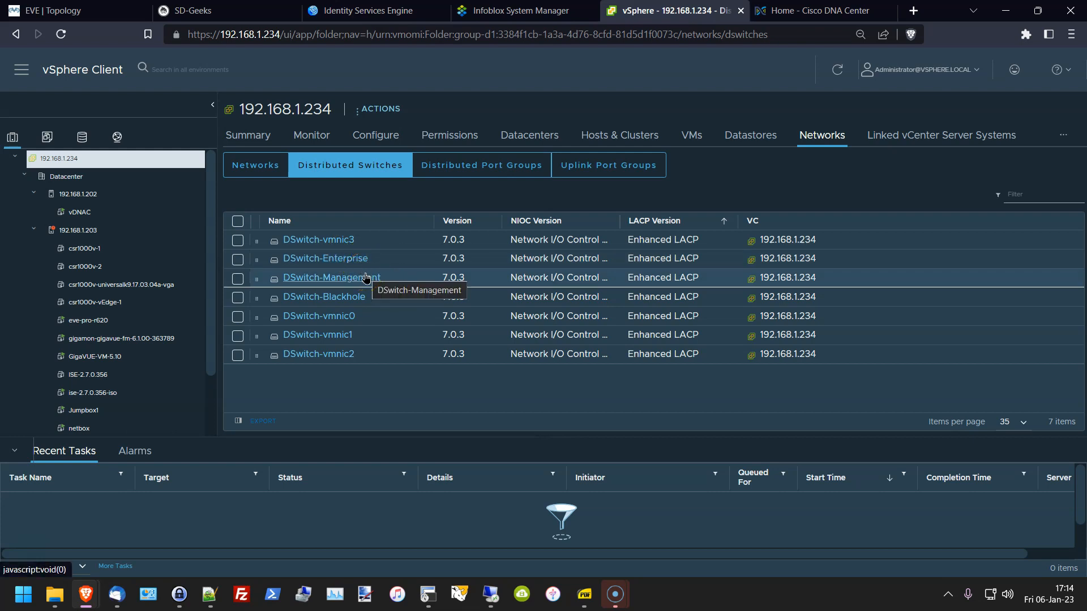
left_click(364, 300)
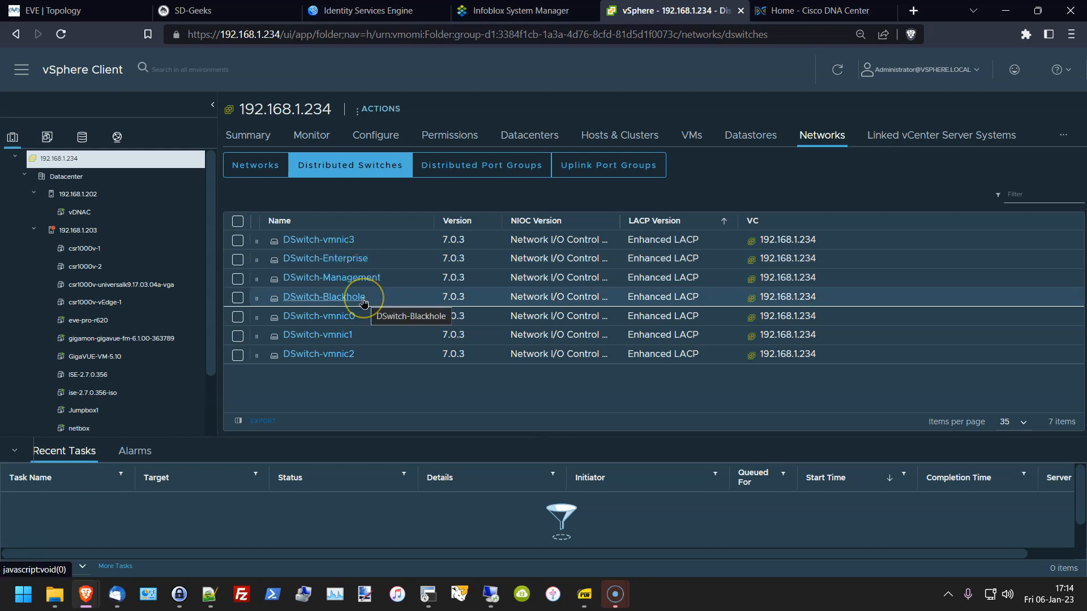
left_click(375, 299)
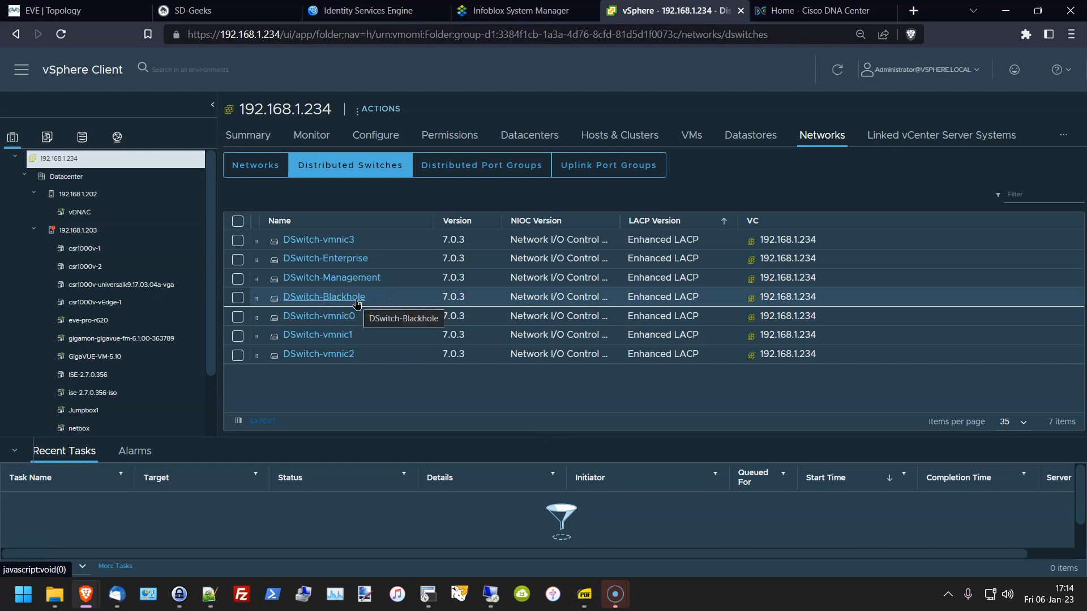
left_click(361, 279)
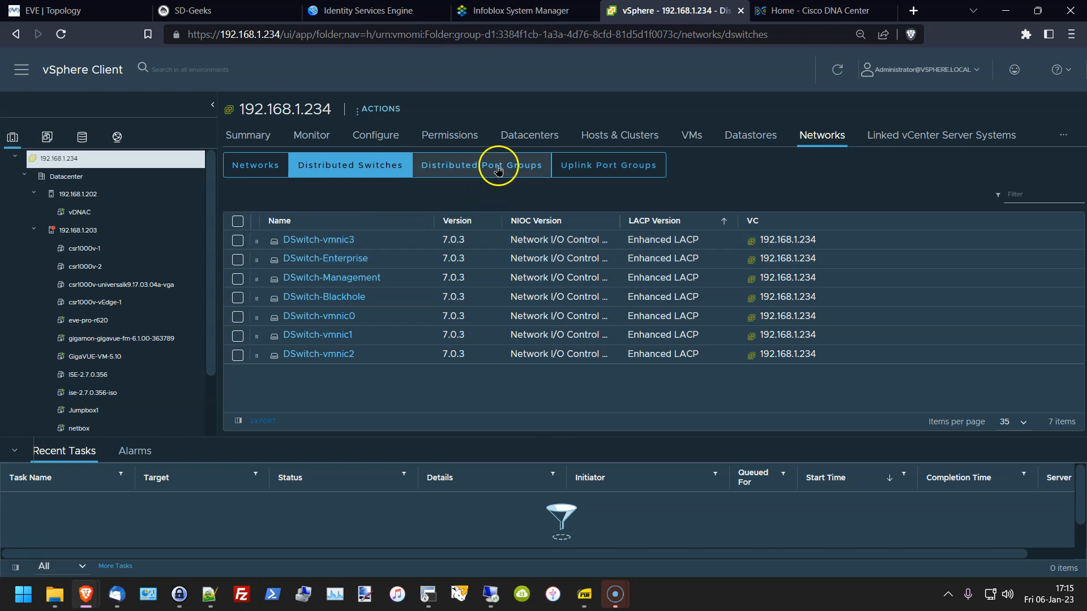
left_click(295, 259)
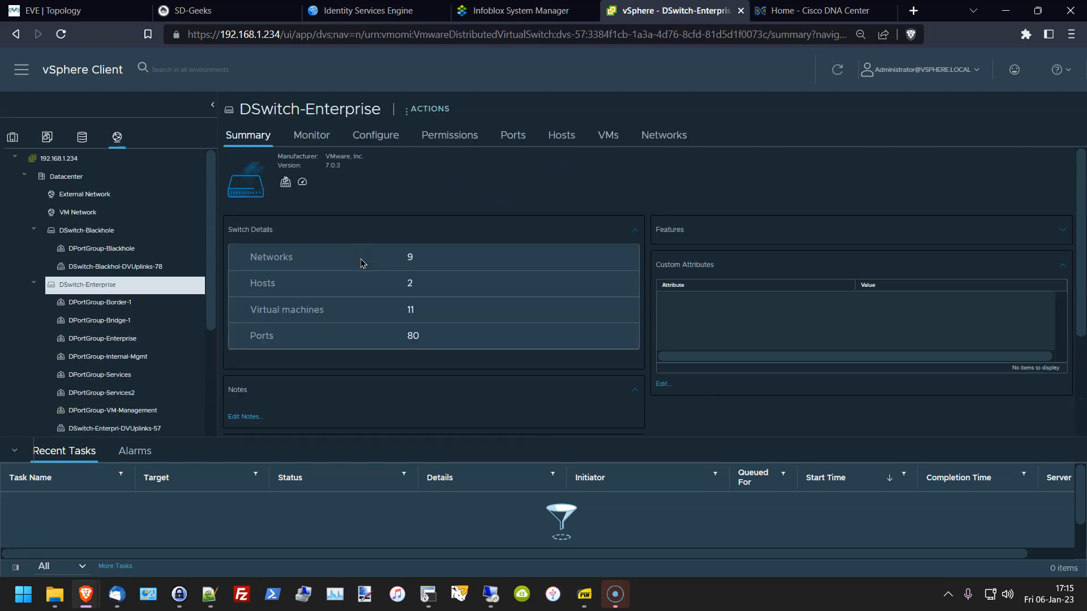
Step: Show DSwitch-Enterprise's ports table, zoomed in and made taller
left_click(515, 141)
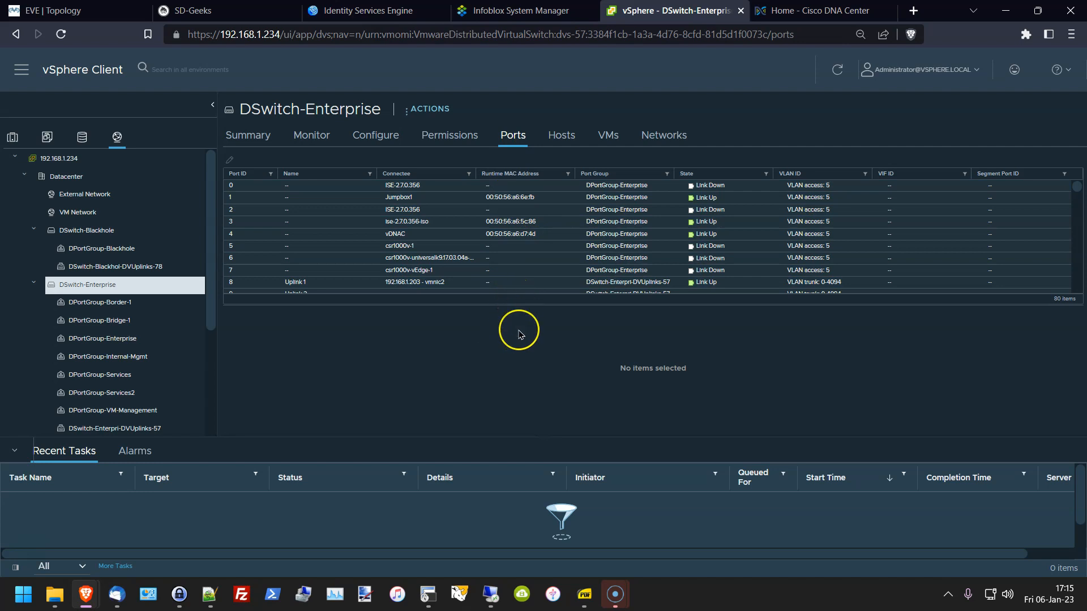
key("ctrl+plus")
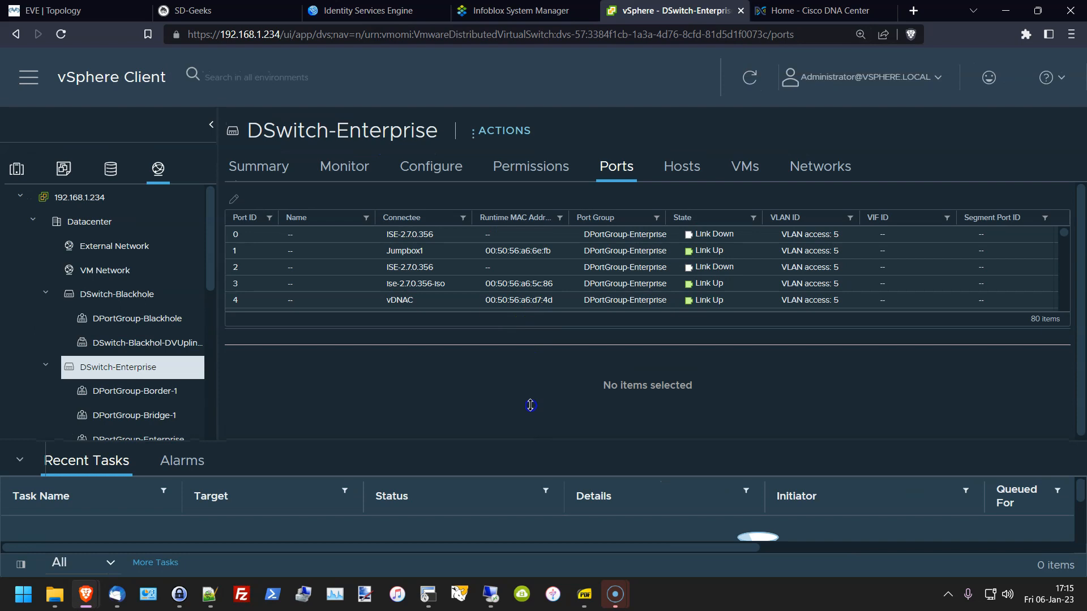
left_click_drag(517, 464, 485, 516)
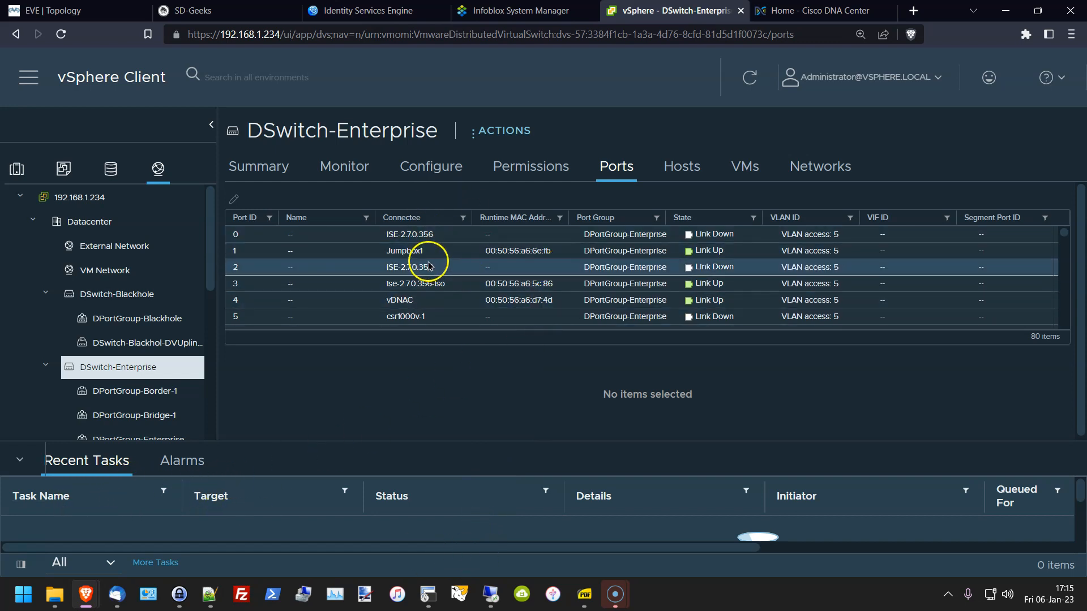
Step: Scroll the 80 ports to see which VMs sit on DPortGroup-Enterprise, VLAN access 5
scroll(447, 269, "down", 5)
scroll(455, 280, "down", 3)
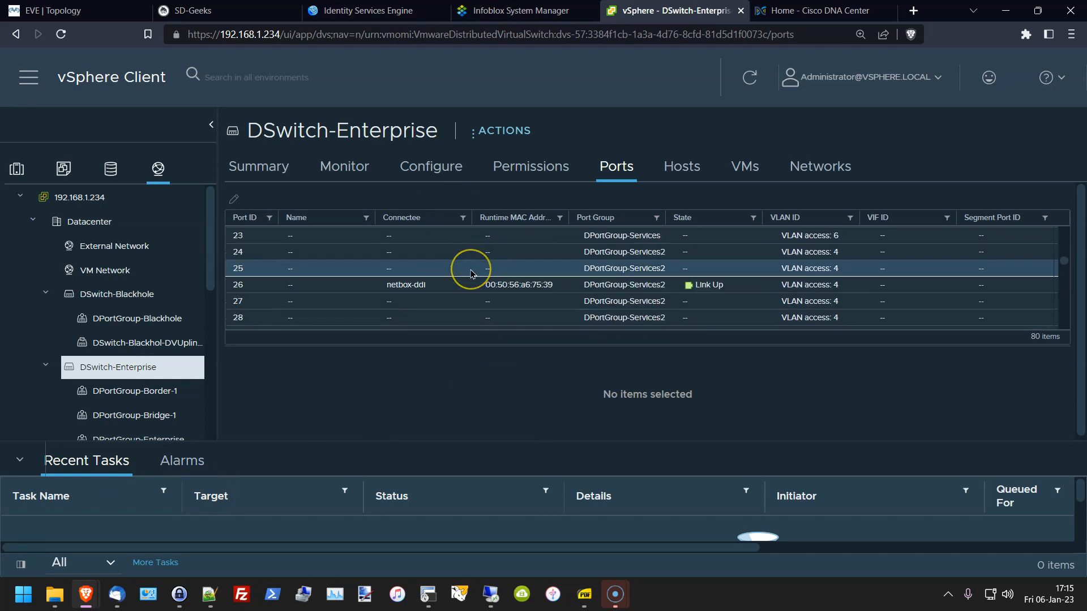
left_click(458, 282)
scroll(455, 283, "up", 8)
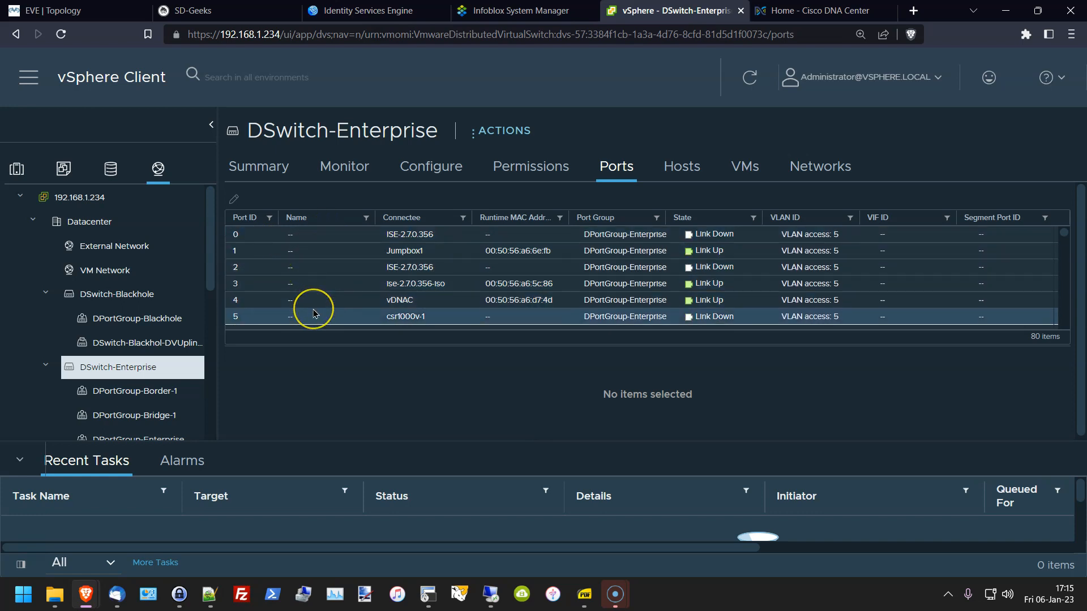
scroll(315, 314, "down", 5)
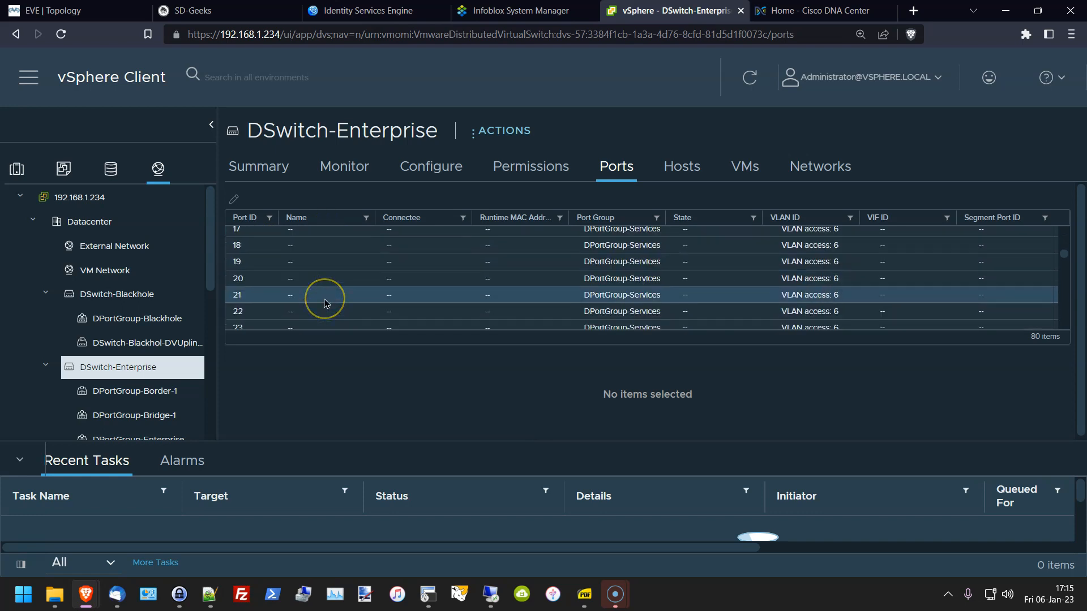
scroll(329, 305, "up", 5)
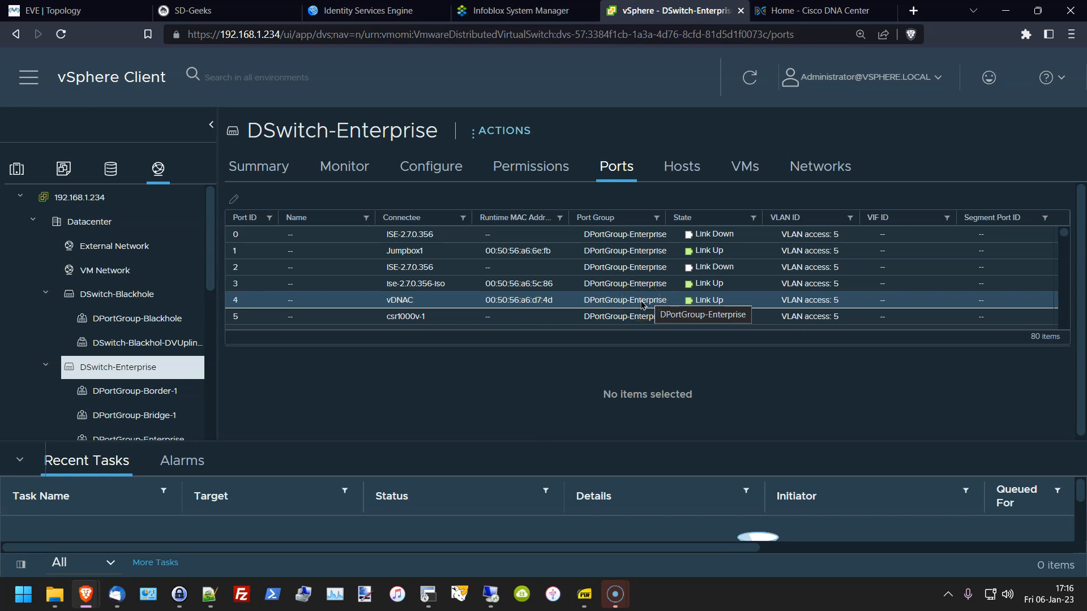
scroll(116, 341, "down", 3)
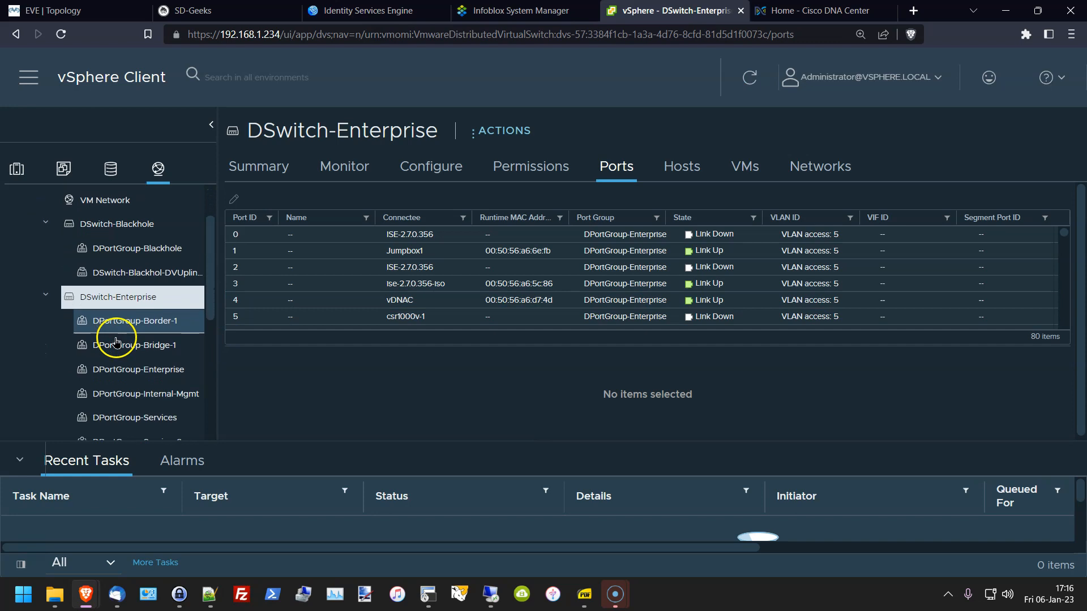
scroll(109, 381, "down", 2)
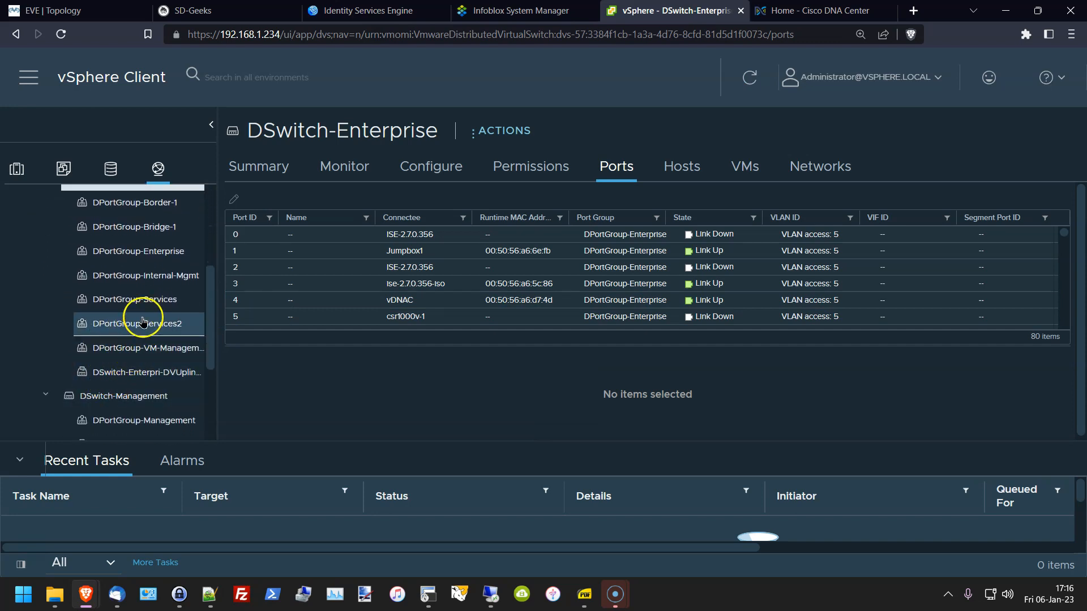
Step: Open DPortGroup-Enterprise, highlight its static-binding VLAN ID 5, then return to the EVE topology
left_click(131, 250)
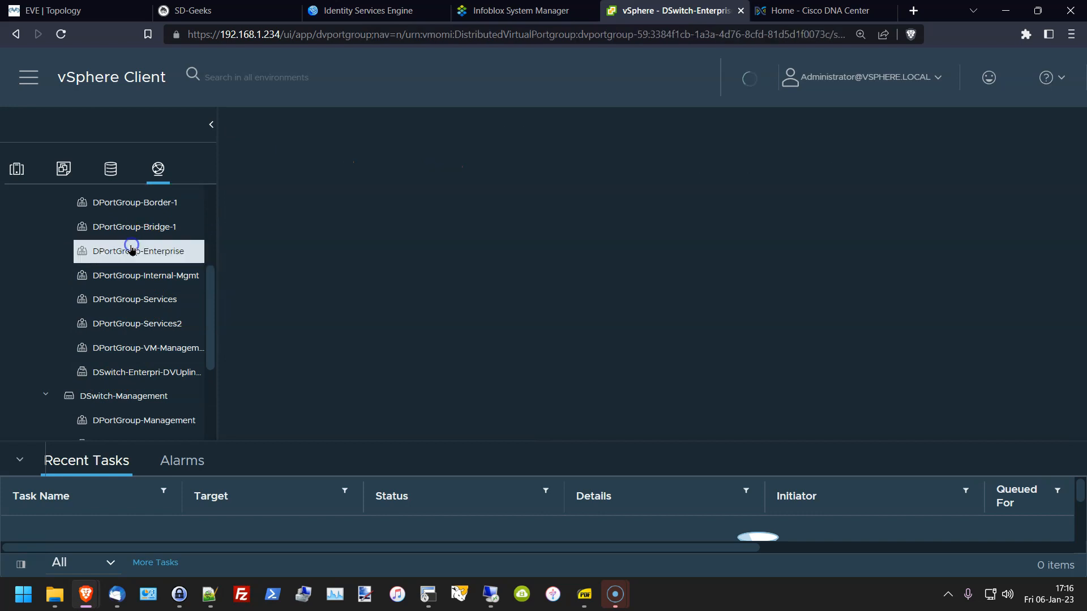
scroll(570, 293, "down", 1)
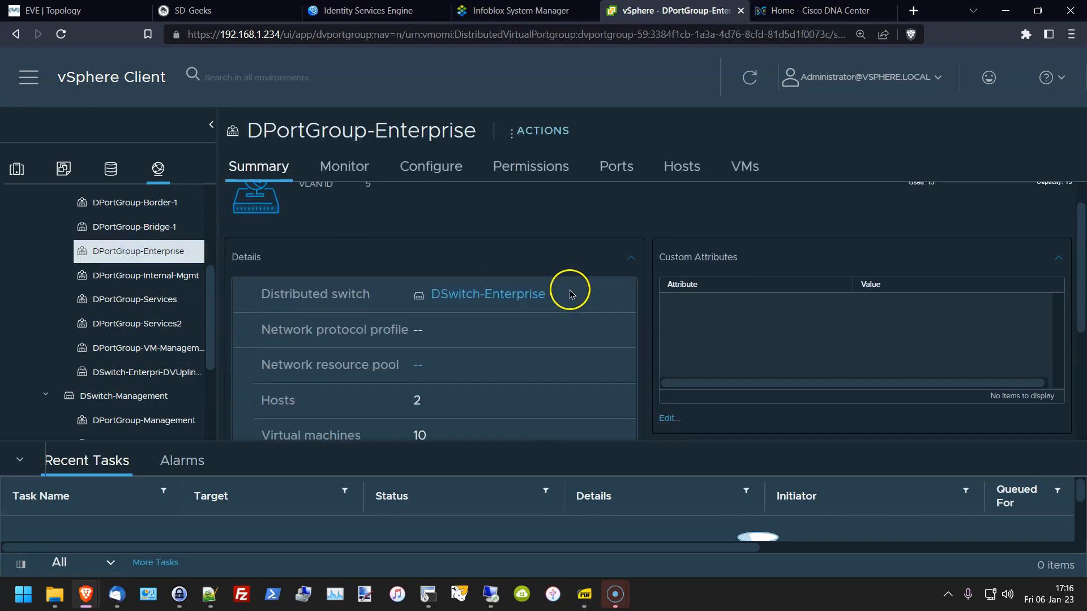
scroll(572, 294, "down", 2)
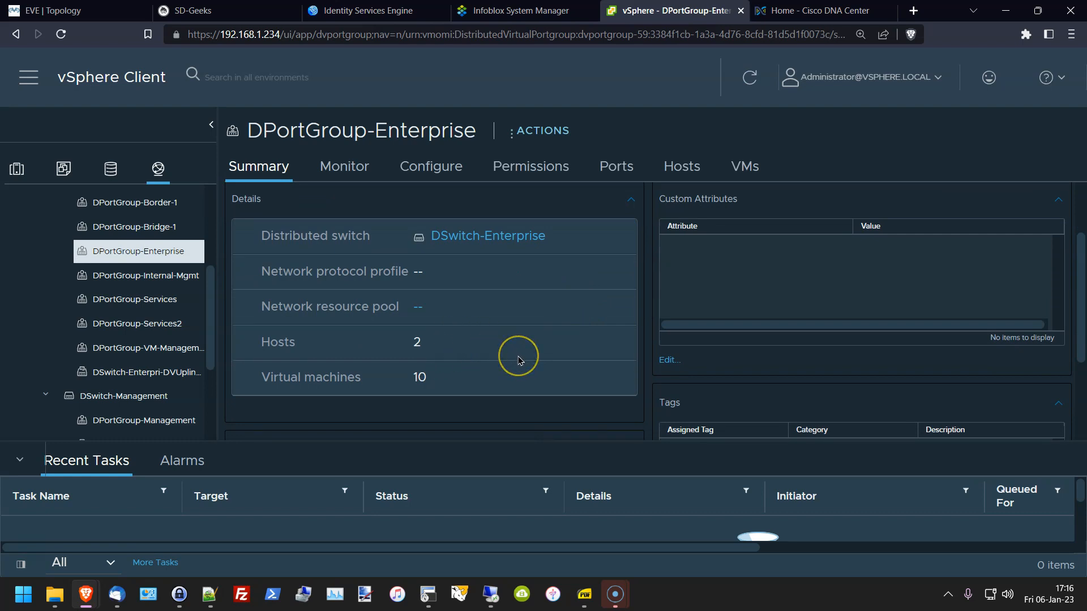
scroll(518, 361, "up", 3)
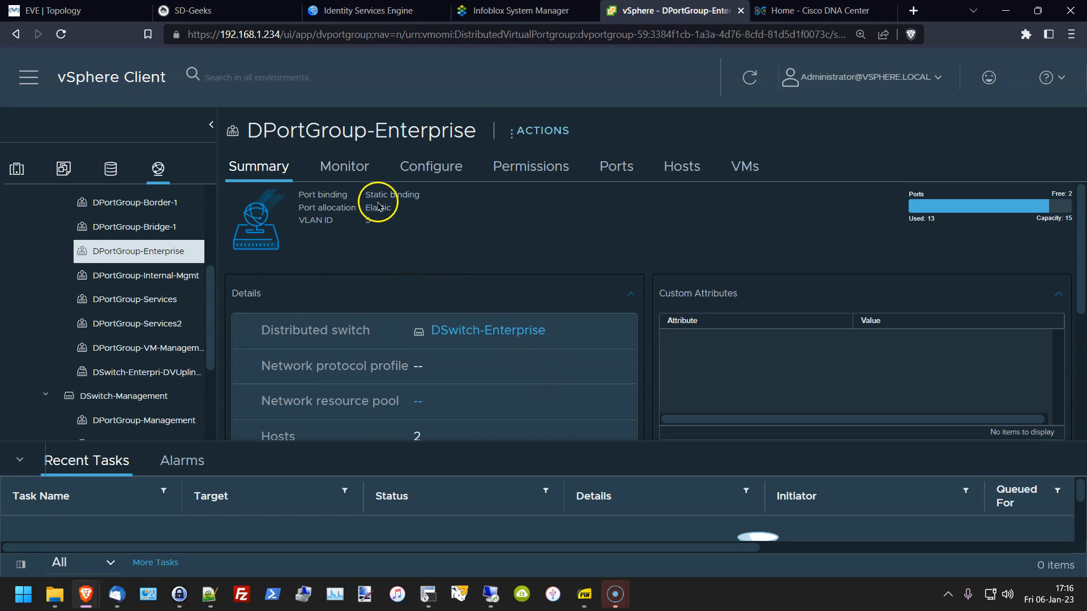
scroll(388, 236, "up", 2)
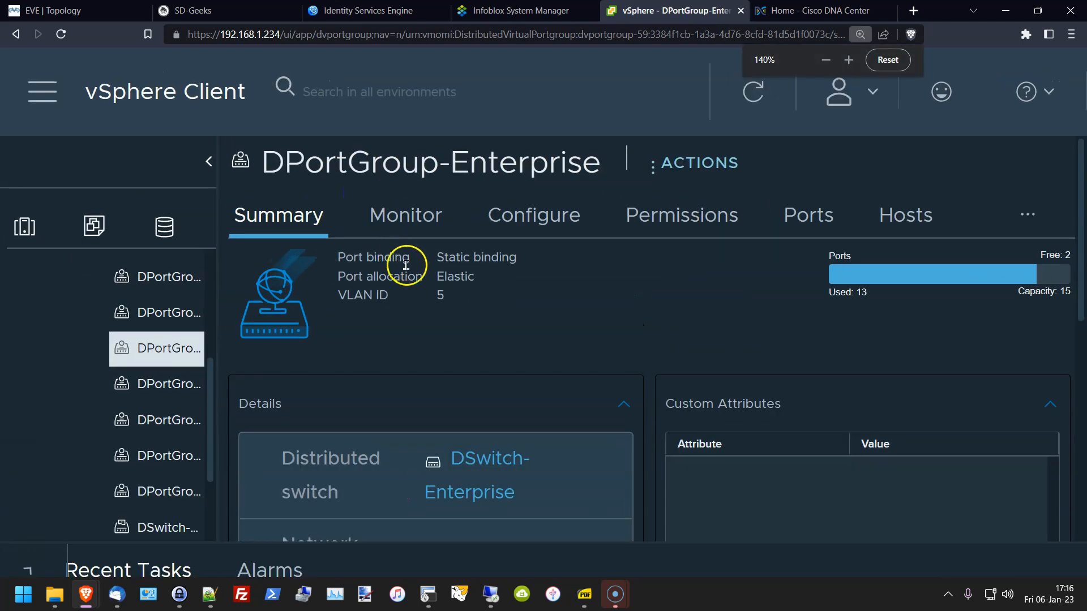
scroll(406, 265, "up", 2)
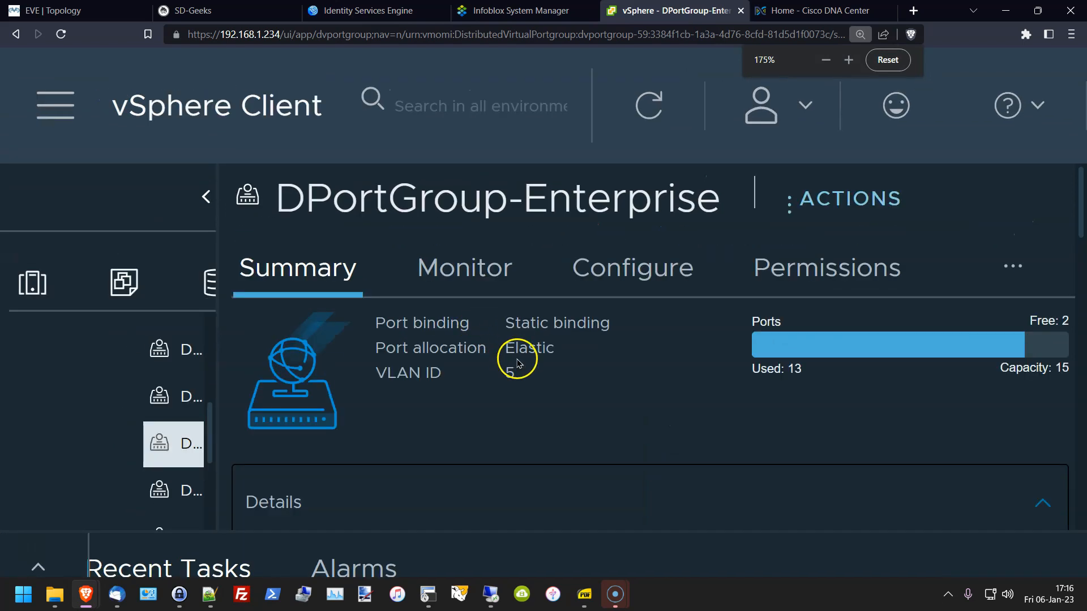
left_click_drag(503, 375, 538, 374)
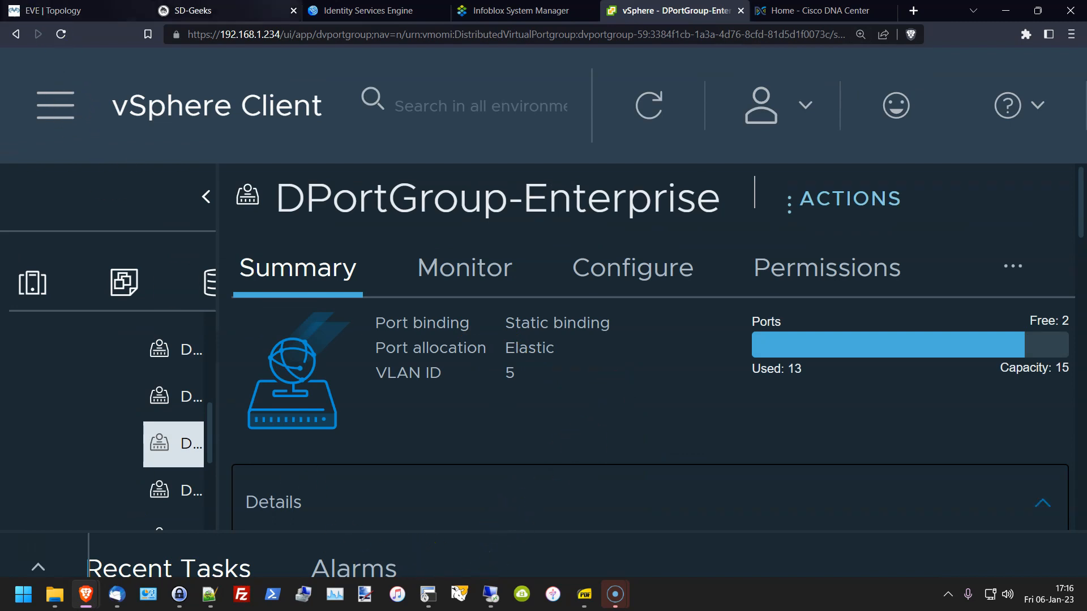
left_click(70, 9)
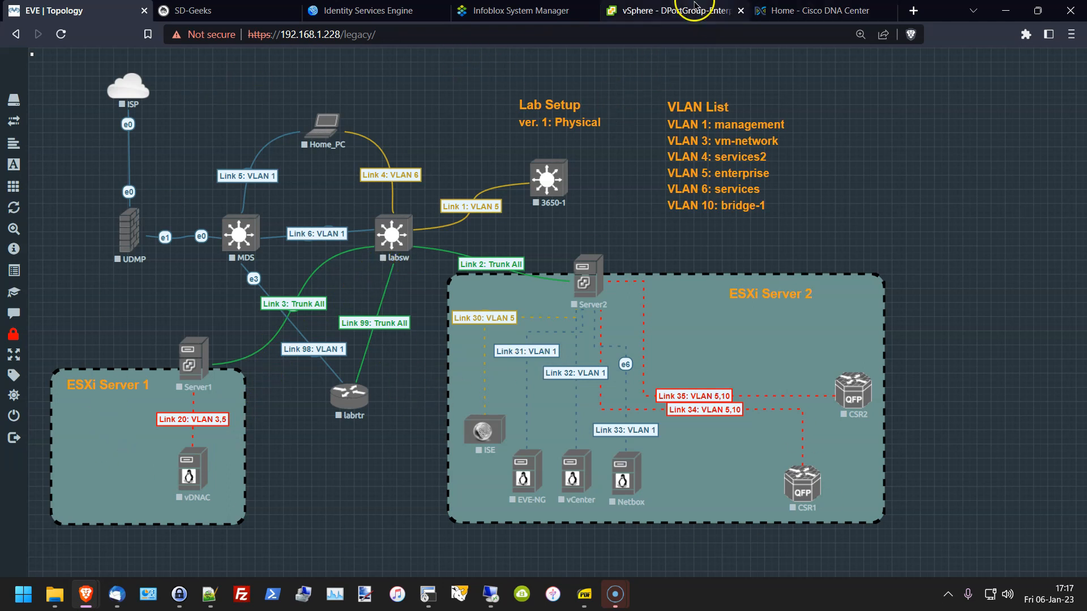
Step: Back in vSphere, list the Datacenter's seven distributed switches on Enhanced LACP
left_click(684, 10)
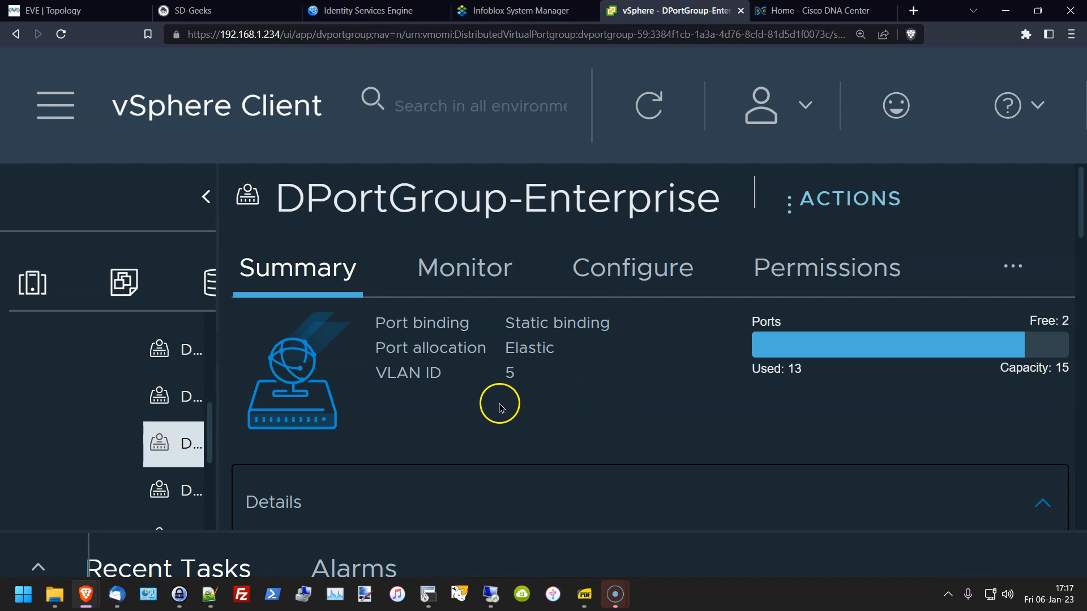
key("ctrl+minus")
key("ctrl+minus")
key("ctrl+minus")
key("ctrl+minus")
key("ctrl+minus")
key("ctrl+minus")
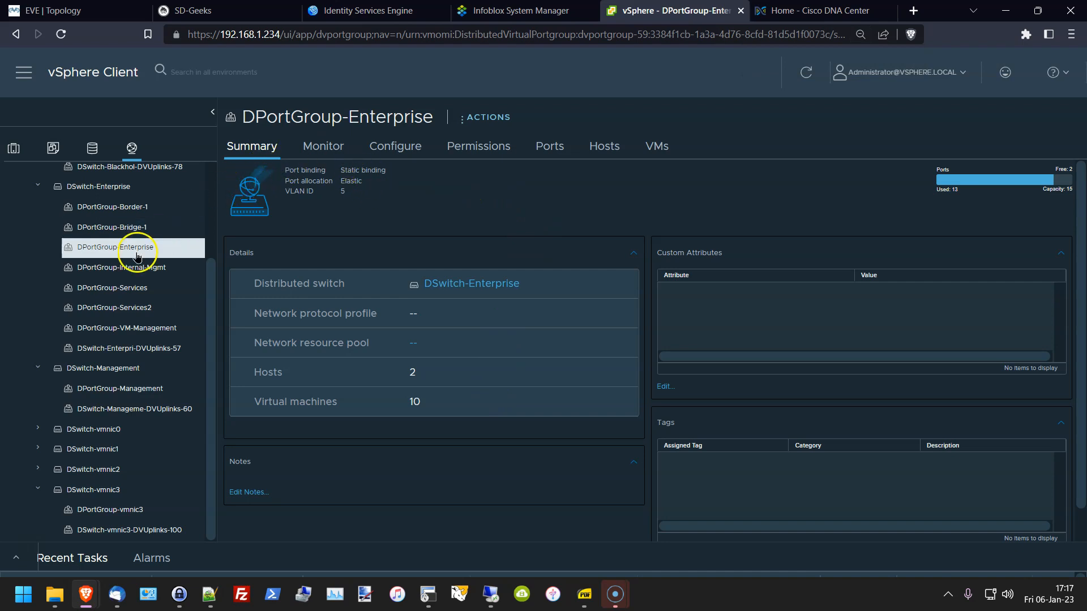
scroll(121, 277, "up", 3)
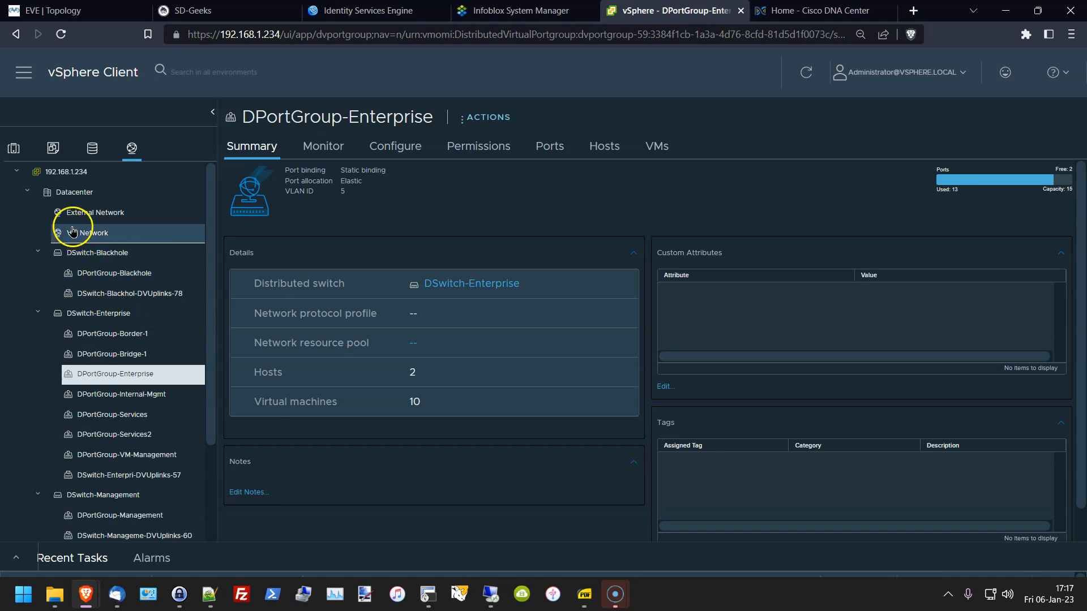
left_click(78, 199)
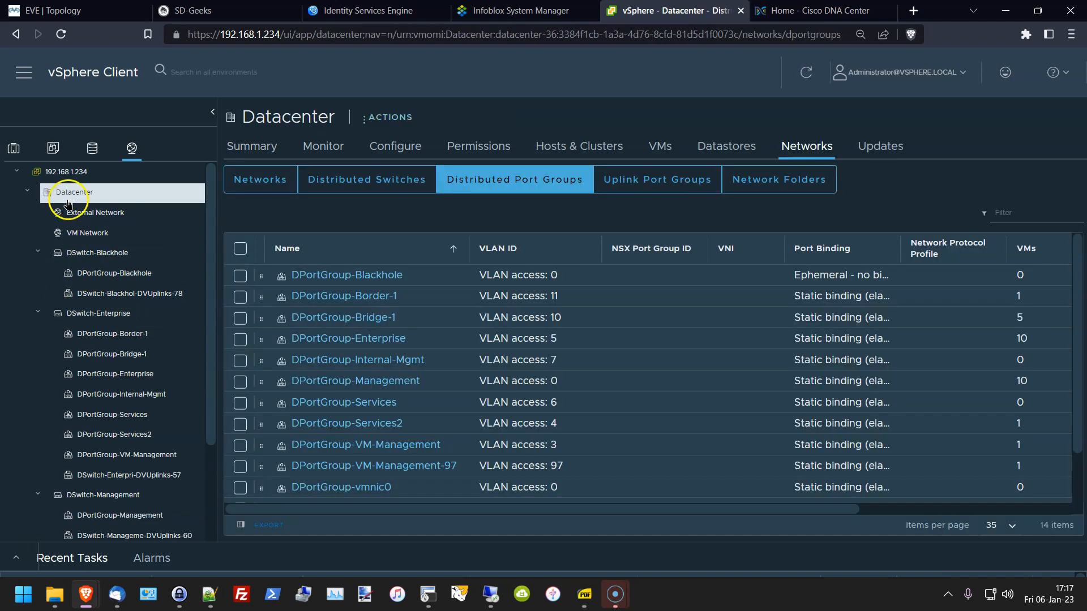
left_click(349, 187)
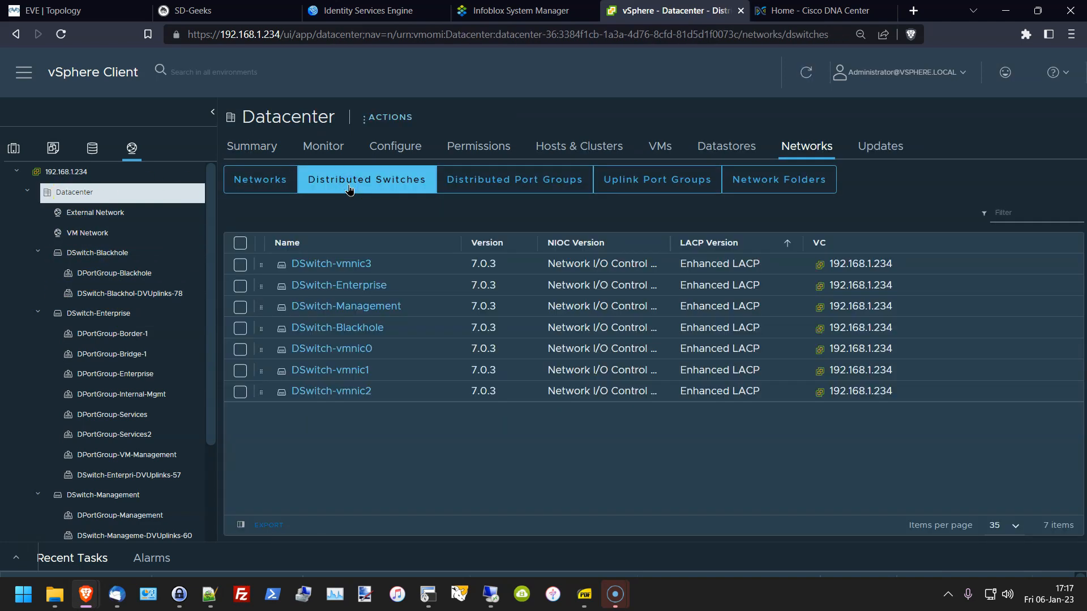
Step: Open the Datacenter's Distributed Switch actions menu, briefly checking the EVE topology
left_click(380, 117)
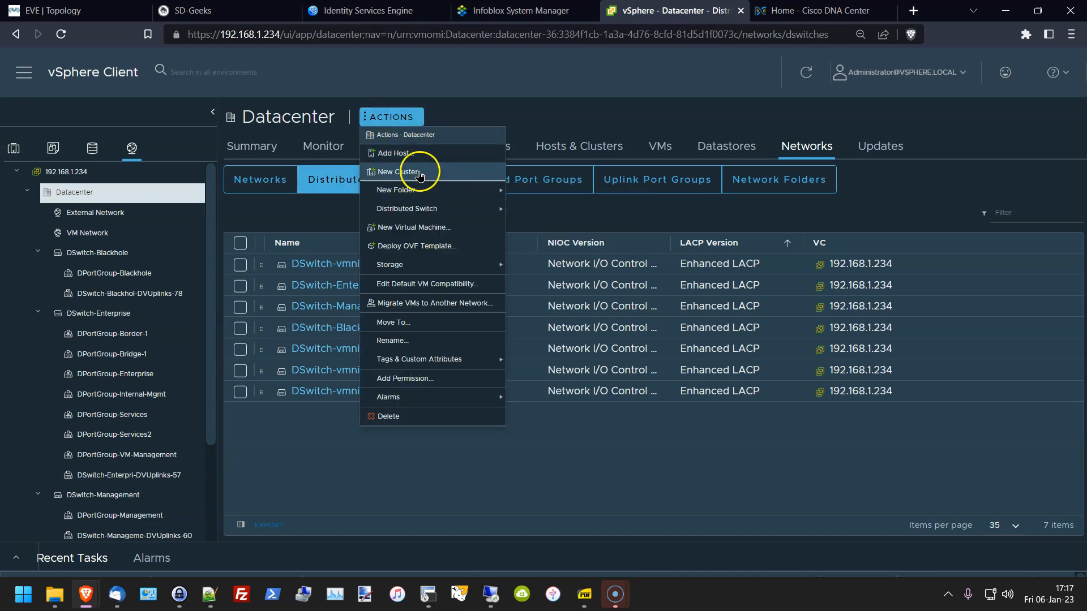
mouse_move(425, 210)
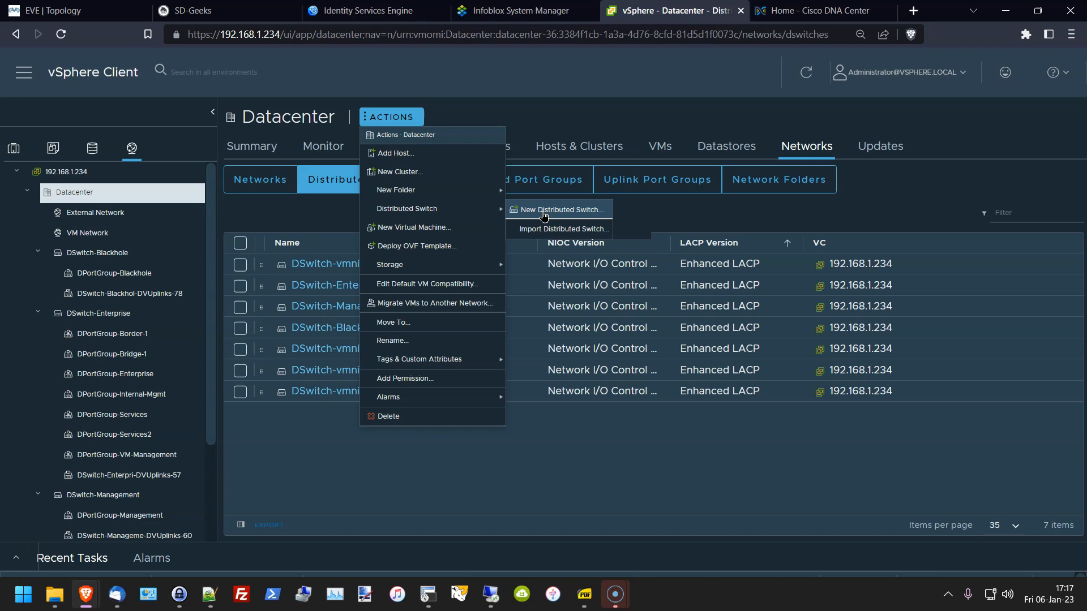
left_click(117, 11)
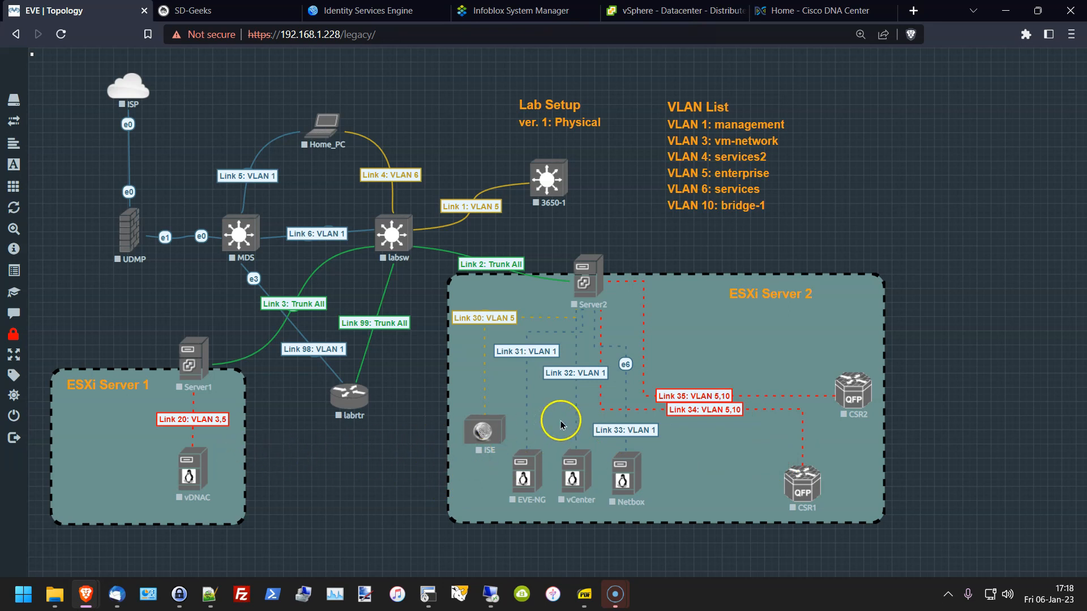
left_click(668, 10)
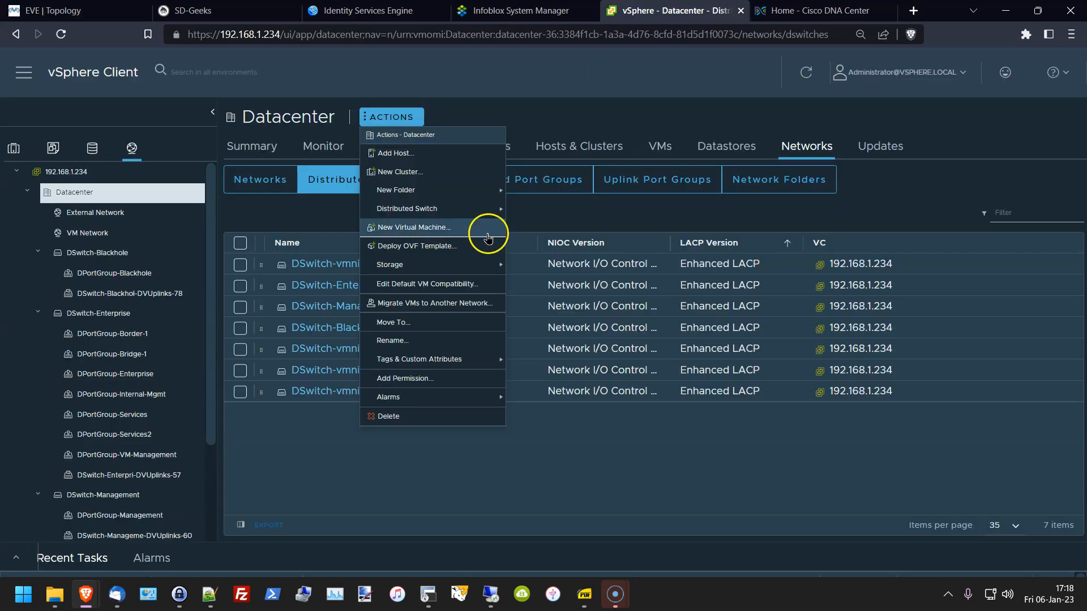
Step: Start a new distributed switch named DSwitch-tst, keeping version 7.0.3
mouse_move(467, 190)
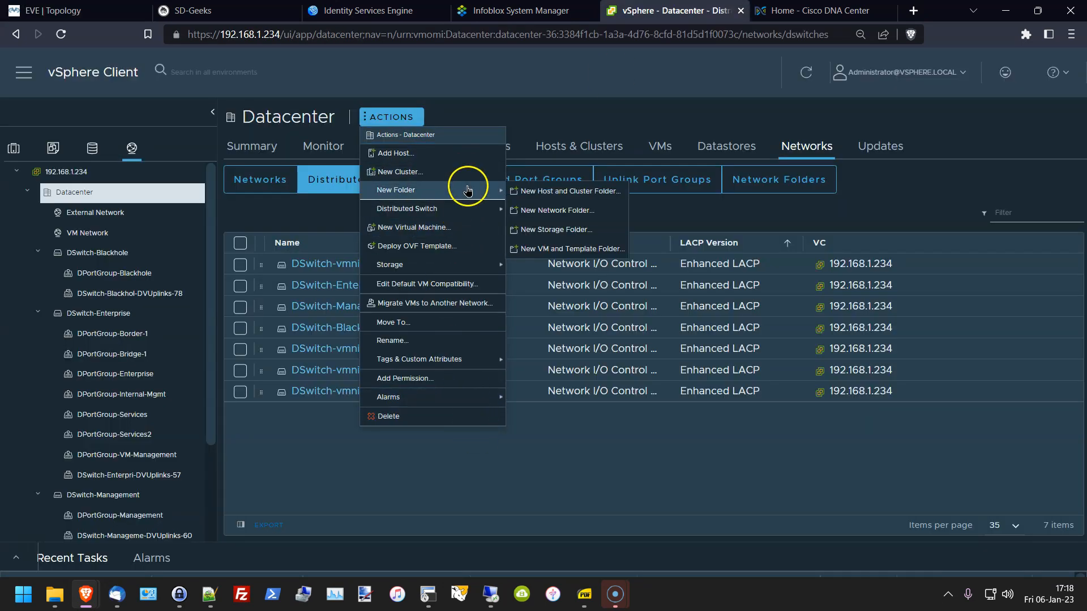
left_click(528, 210)
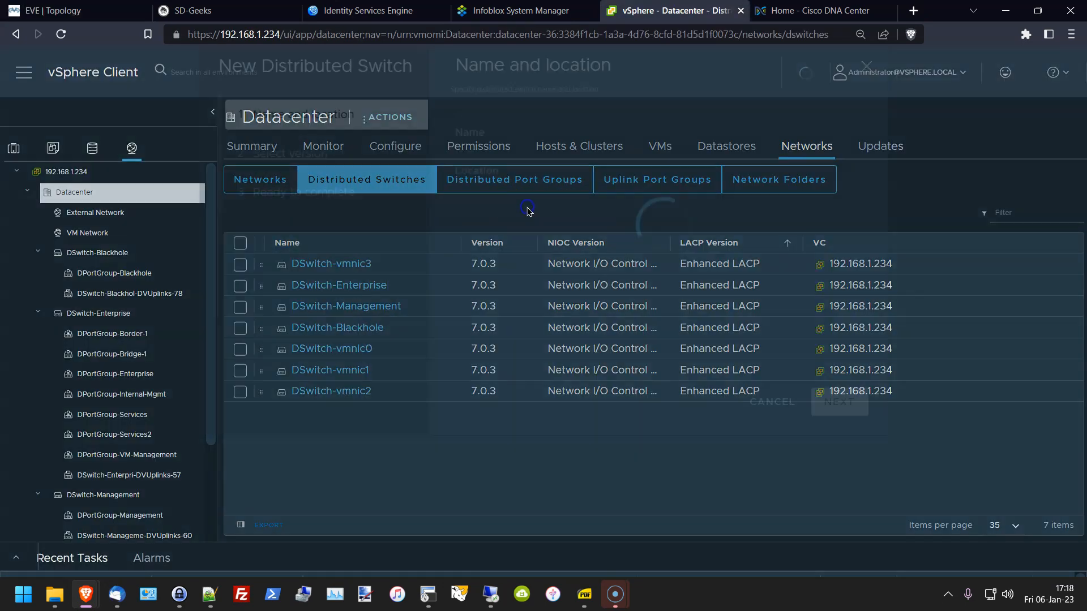
left_click(580, 209)
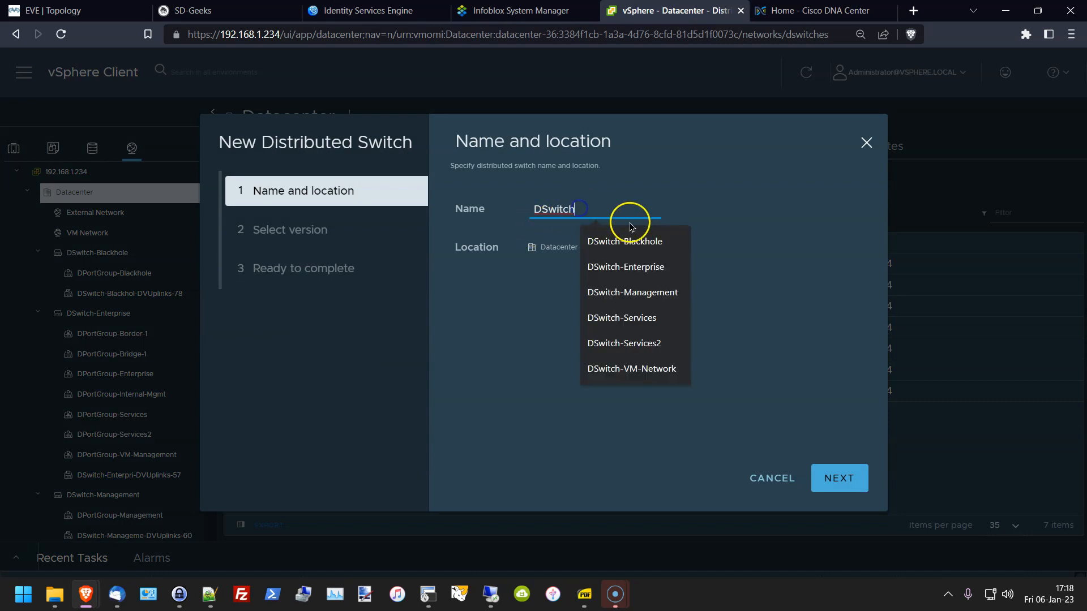
type("-at")
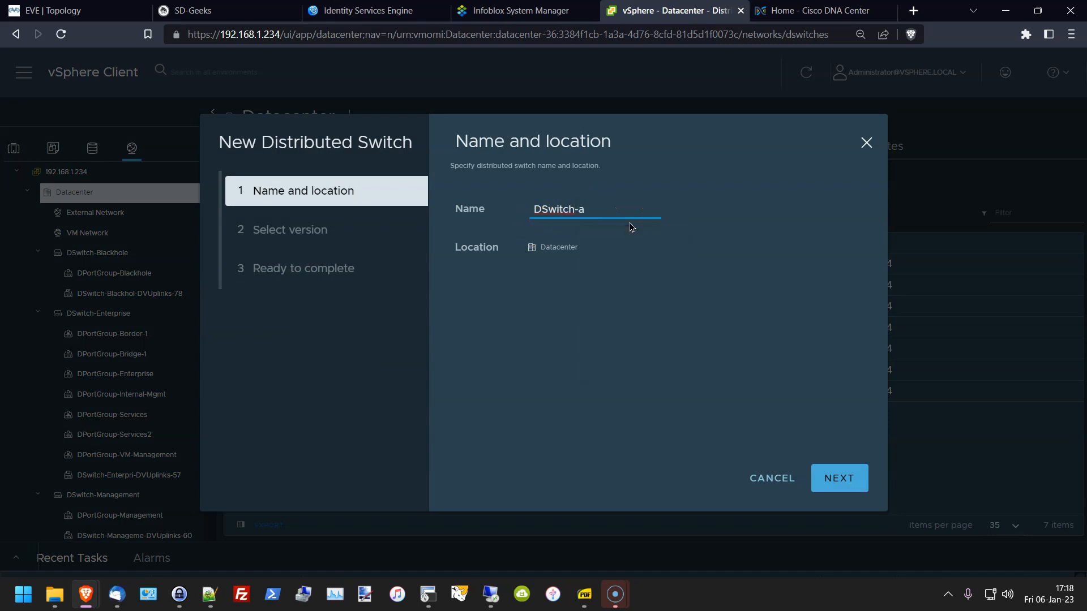
key("BackSpace")
type("tst")
left_click(839, 480)
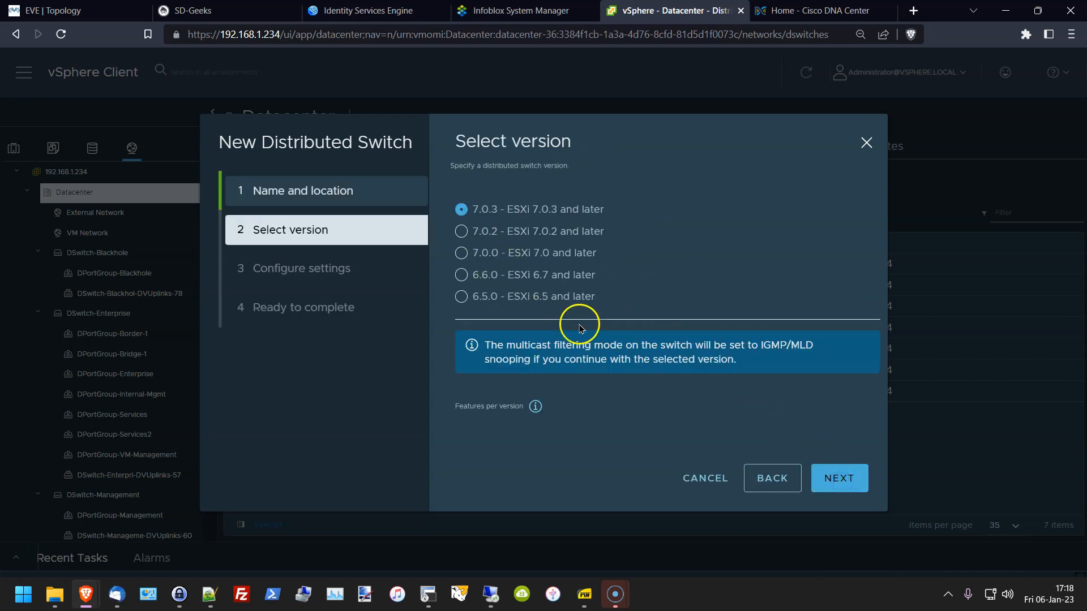
left_click(846, 486)
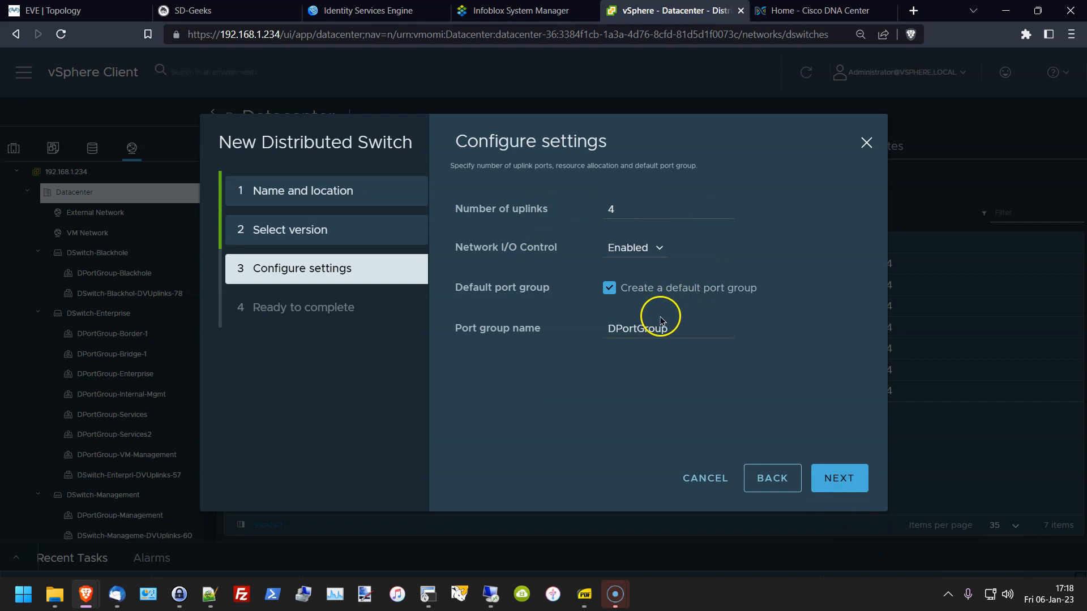
Step: Name the default port group DPortGroup-tst, review the summary, and cancel the wizard
left_click(687, 328)
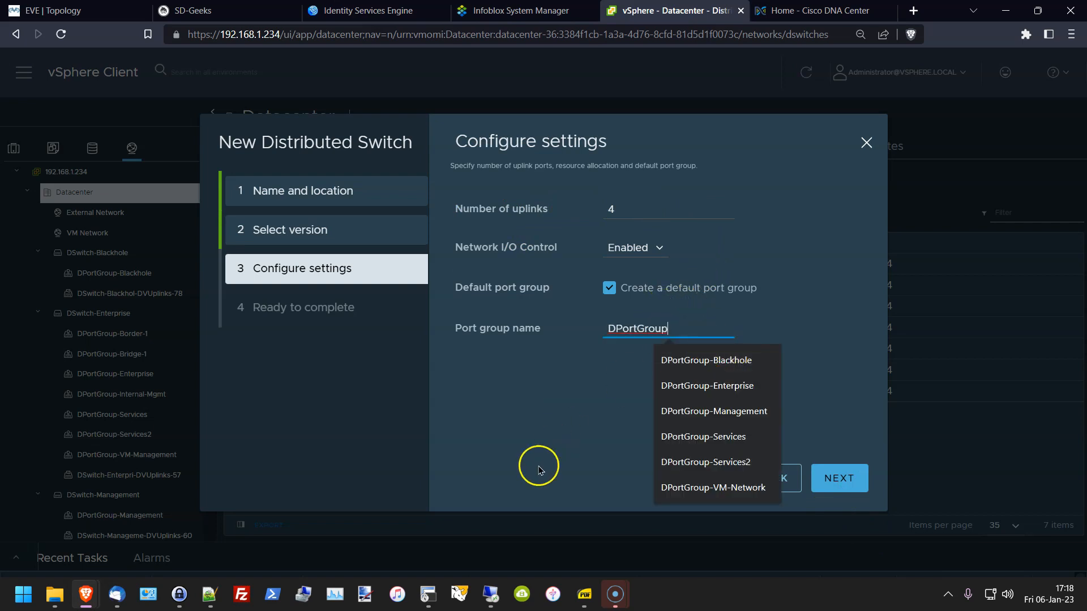
type("-tst")
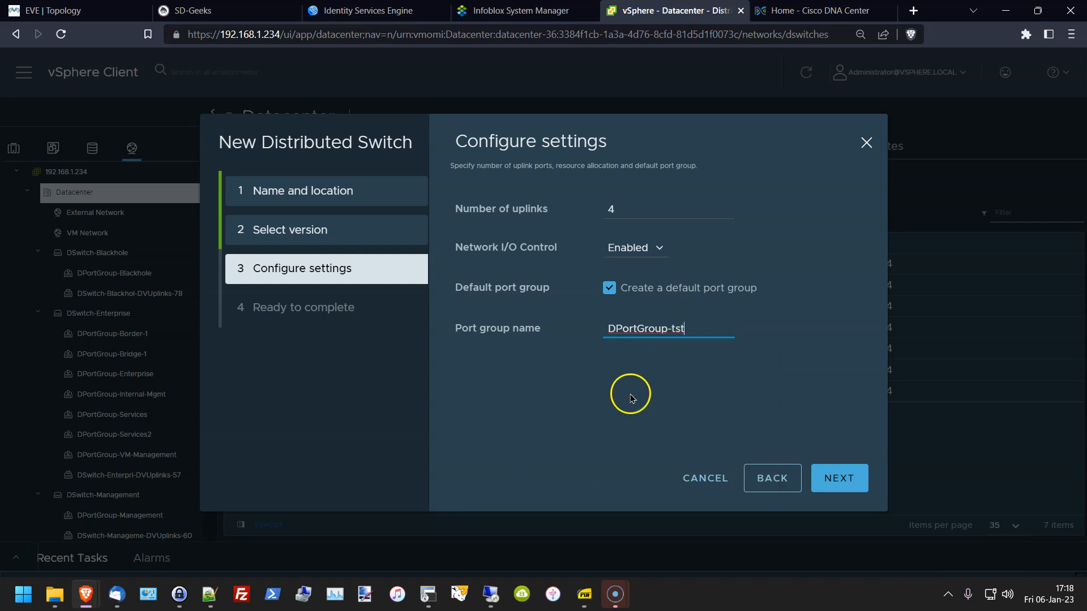
left_click(609, 288)
left_click(610, 289)
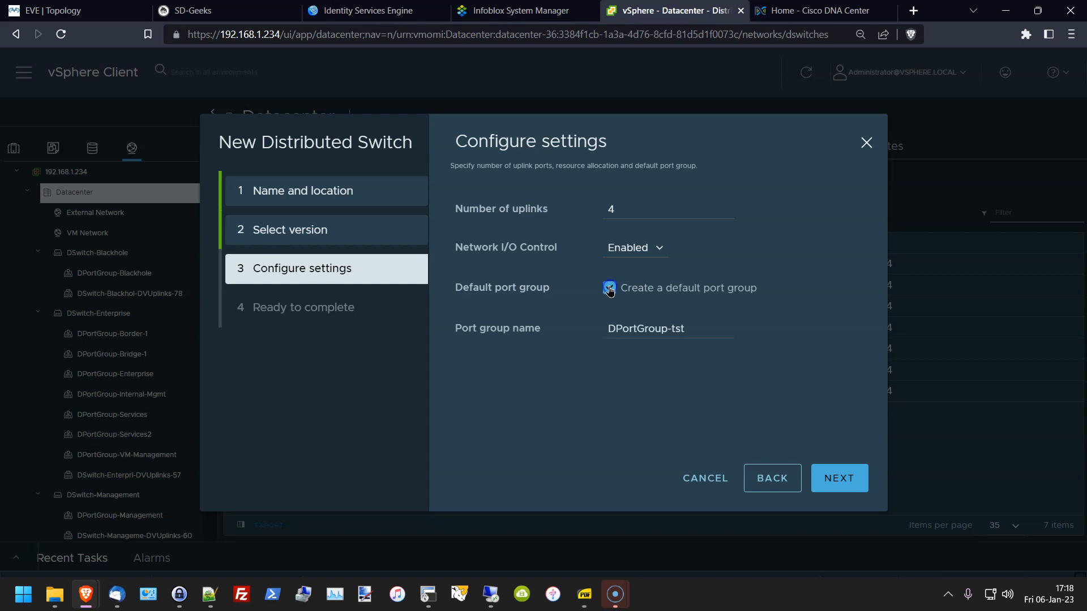
left_click(838, 474)
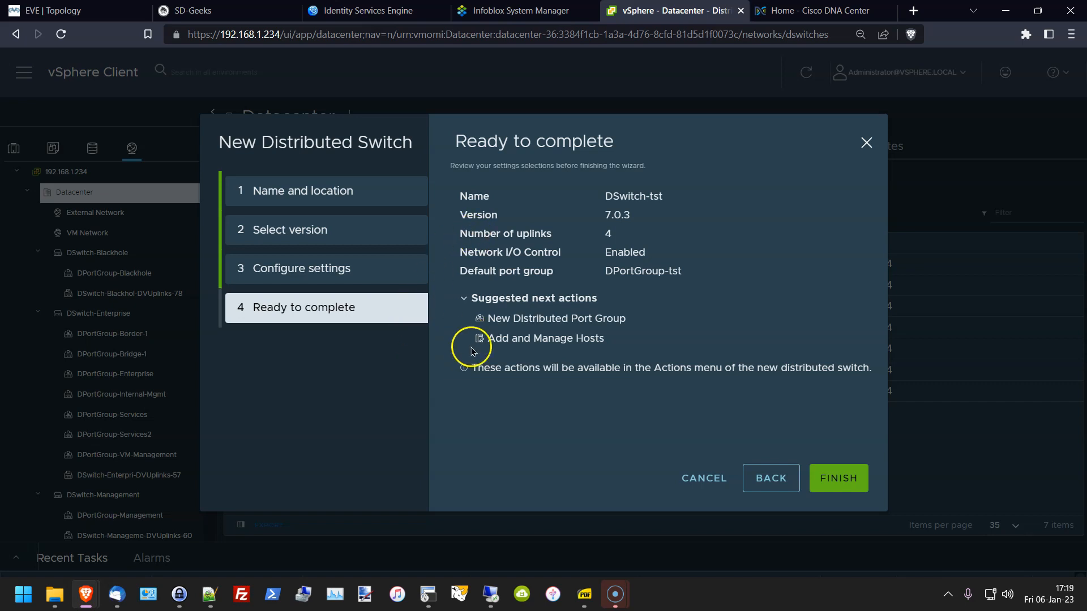
left_click(693, 491)
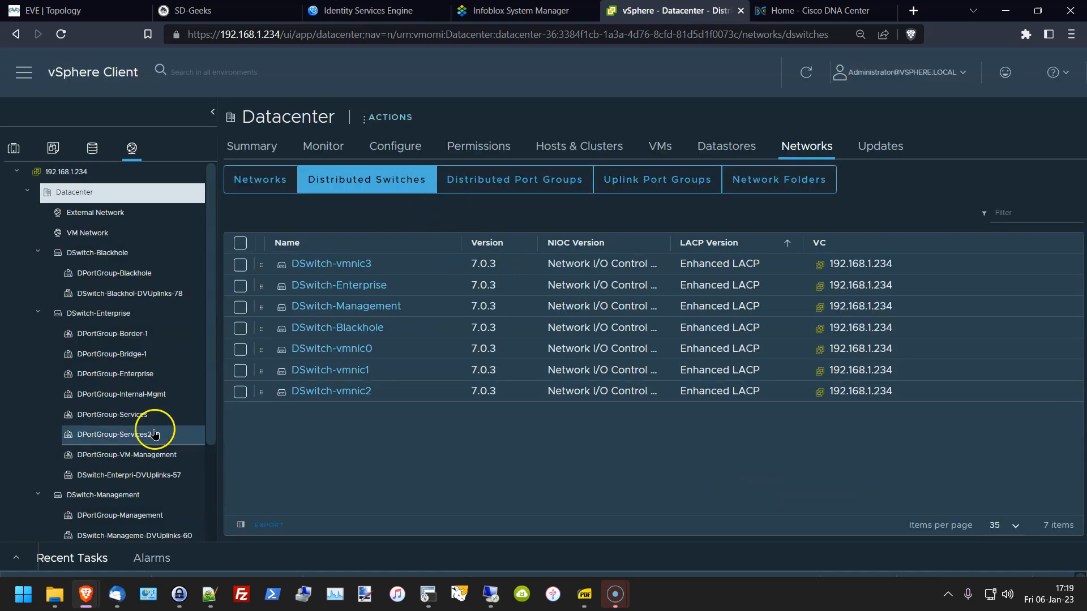
scroll(92, 362, "down", 3)
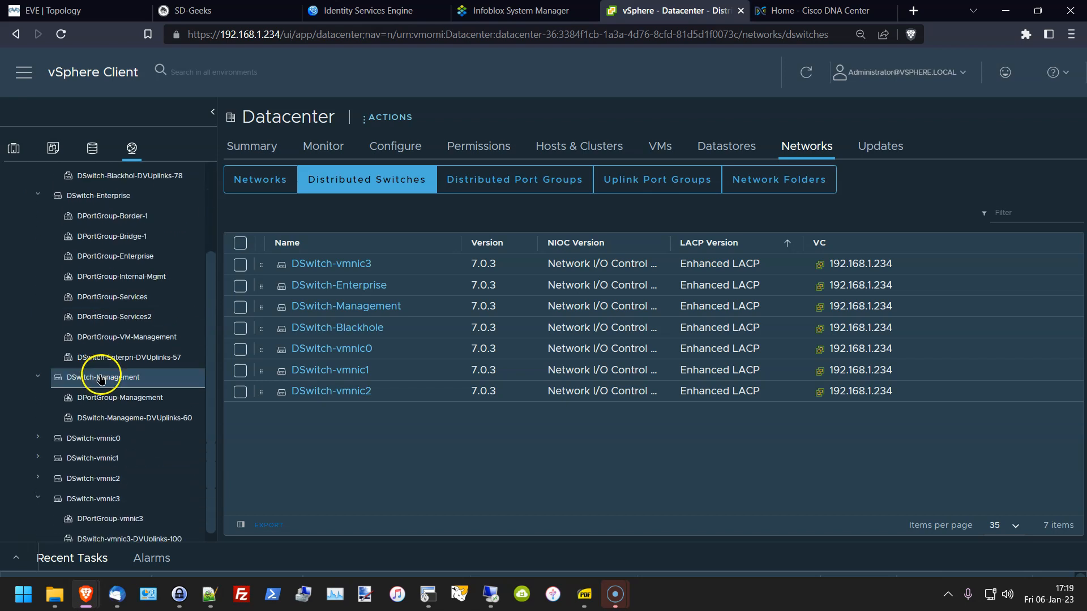
Step: On DSwitch-Enterprise, start a new distributed port group named DPortGroup-tst-43
scroll(152, 416, "up", 2)
scroll(151, 416, "up", 2)
left_click(110, 310)
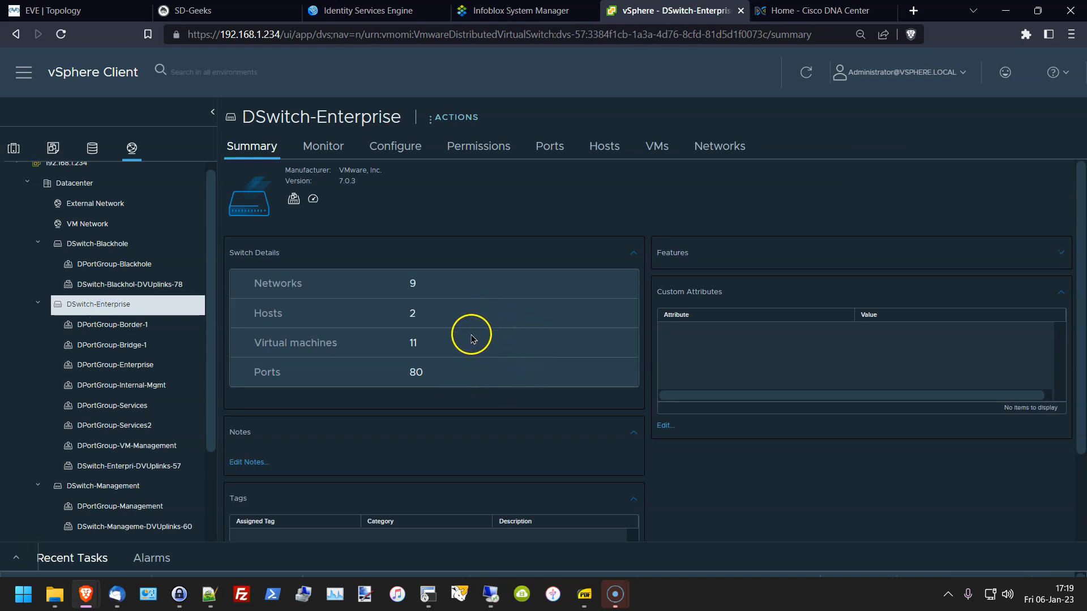
left_click(432, 118)
mouse_move(441, 155)
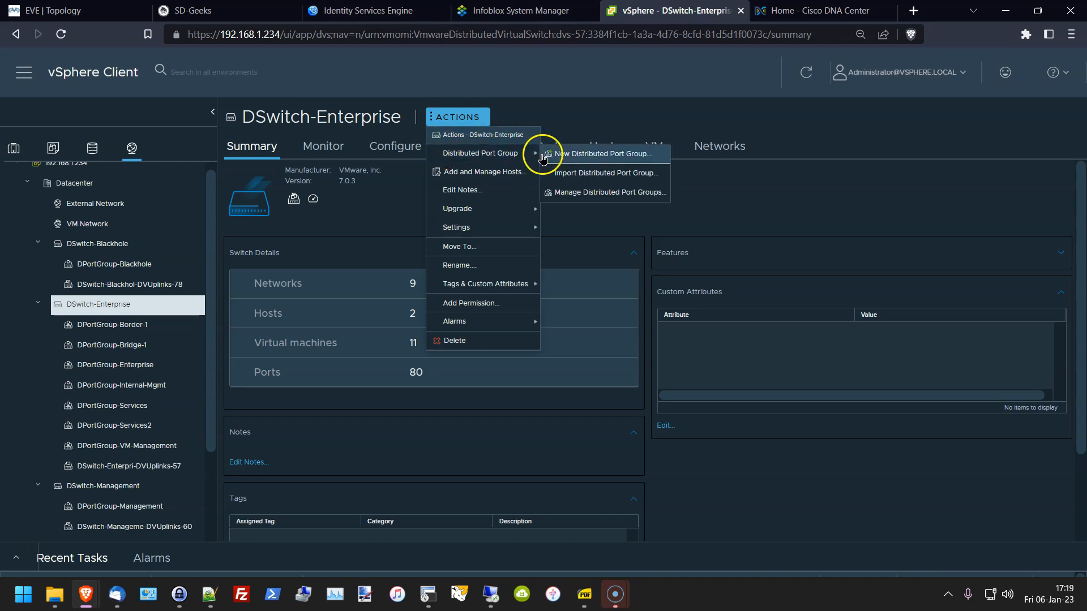
left_click(562, 157)
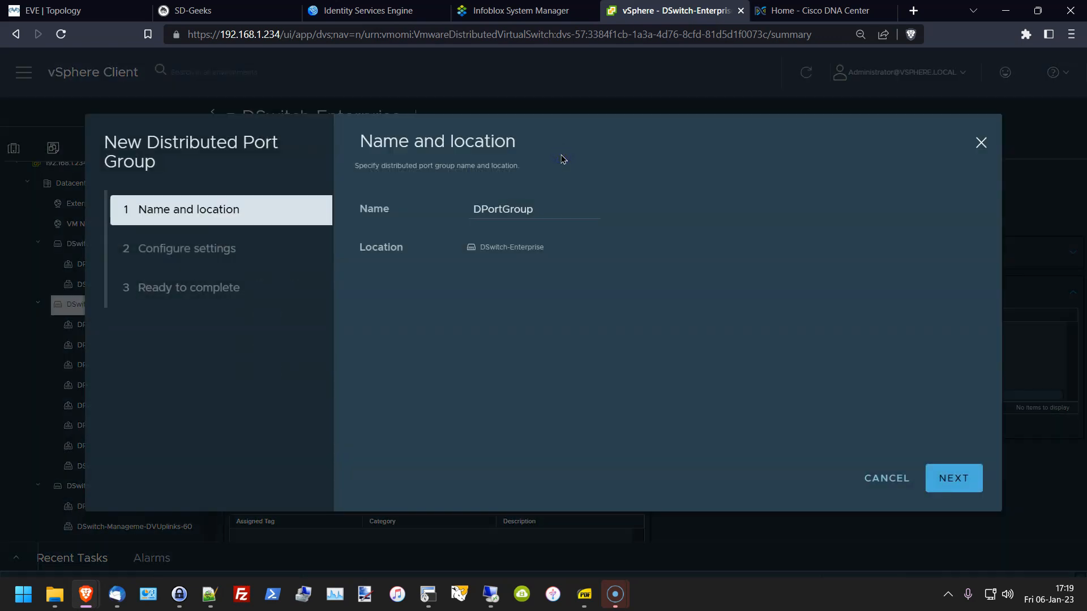
left_click(548, 205)
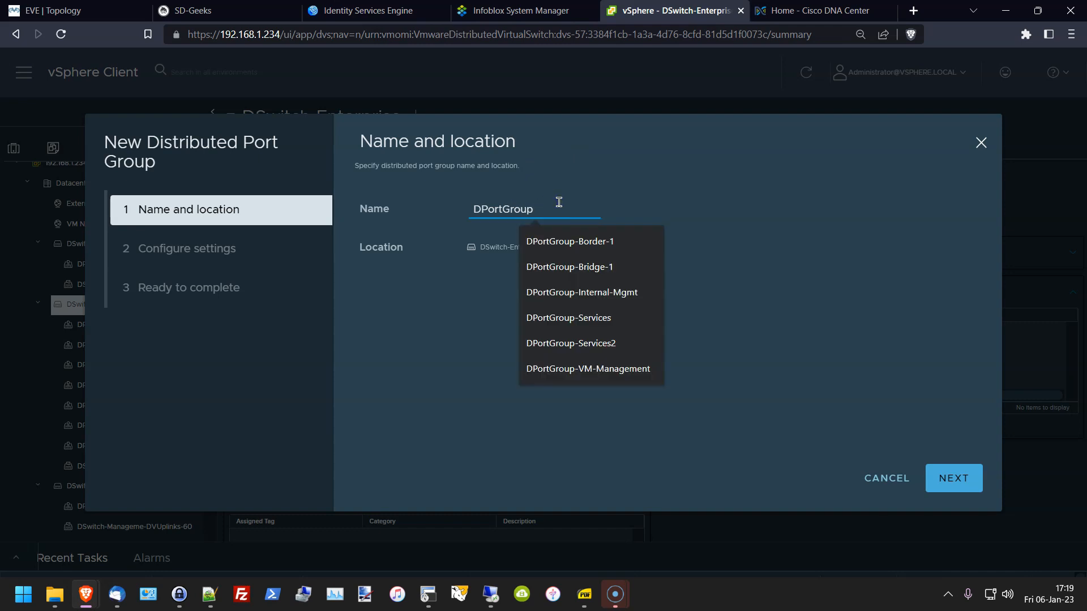
type("-tst-43")
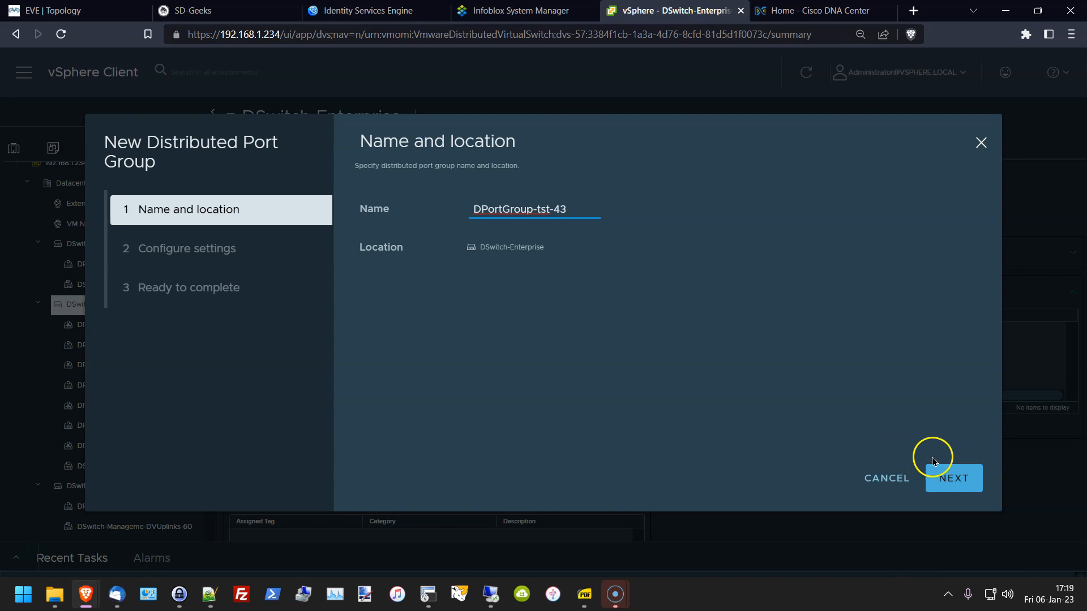
left_click(955, 478)
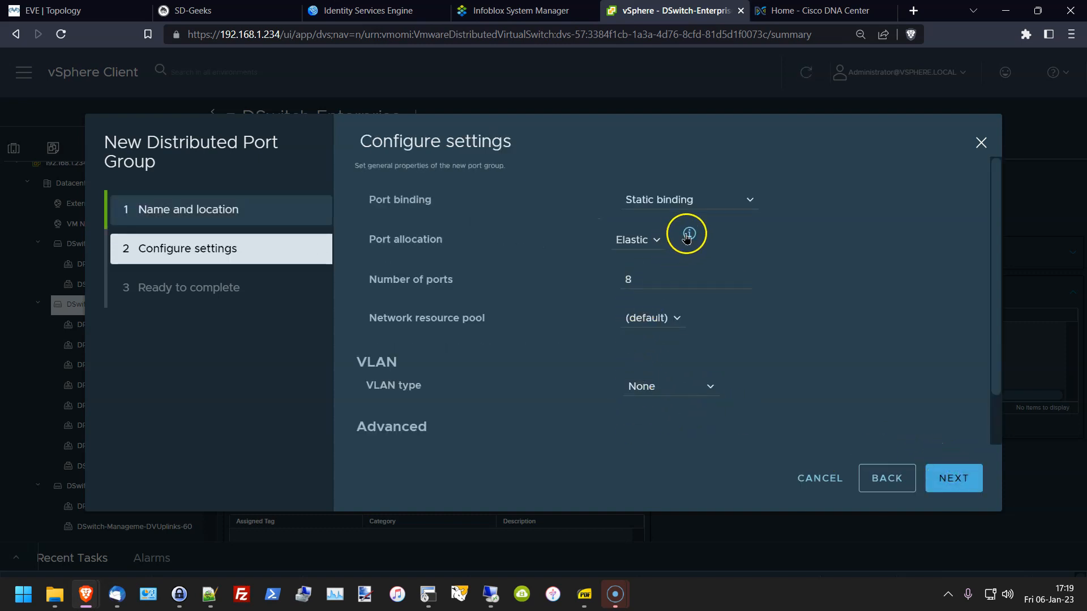
Step: Keep static port binding and set VLAN type VLAN, entering VLAN ID 43
left_click(738, 198)
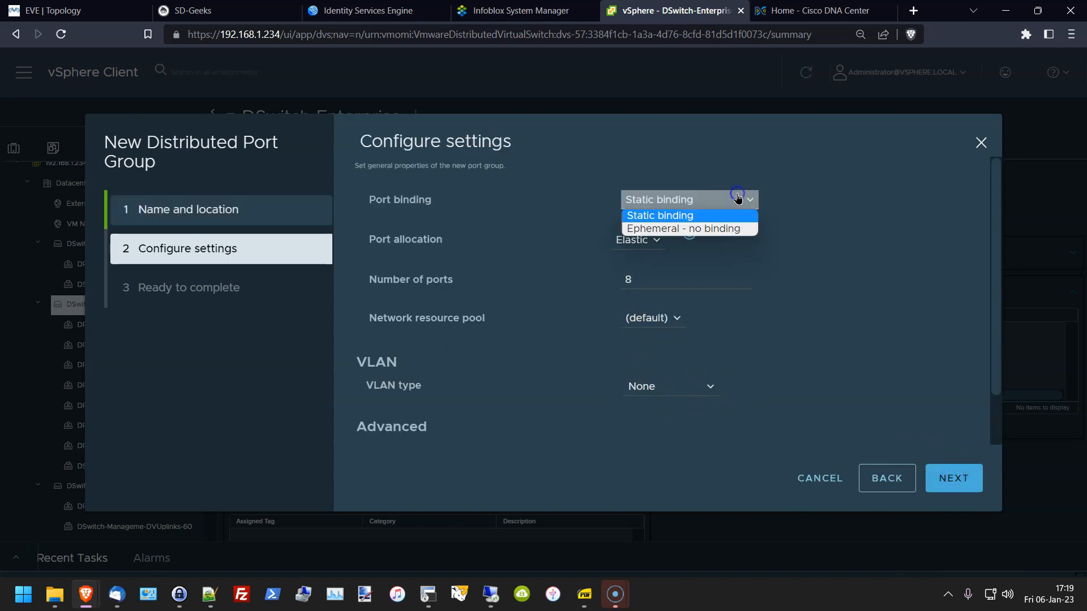
left_click(738, 198)
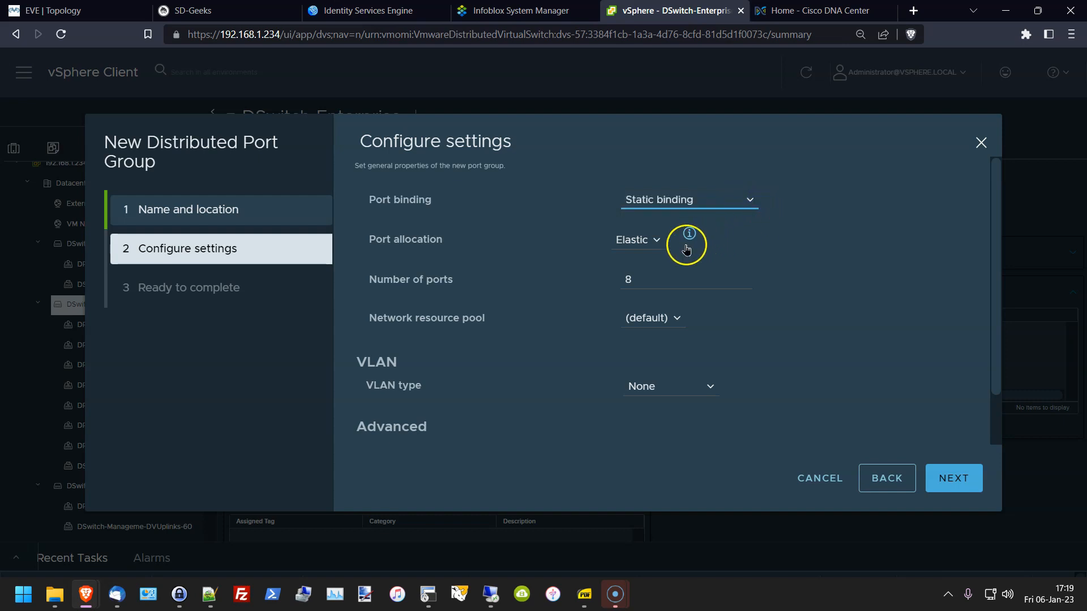
scroll(623, 261, "down", 1)
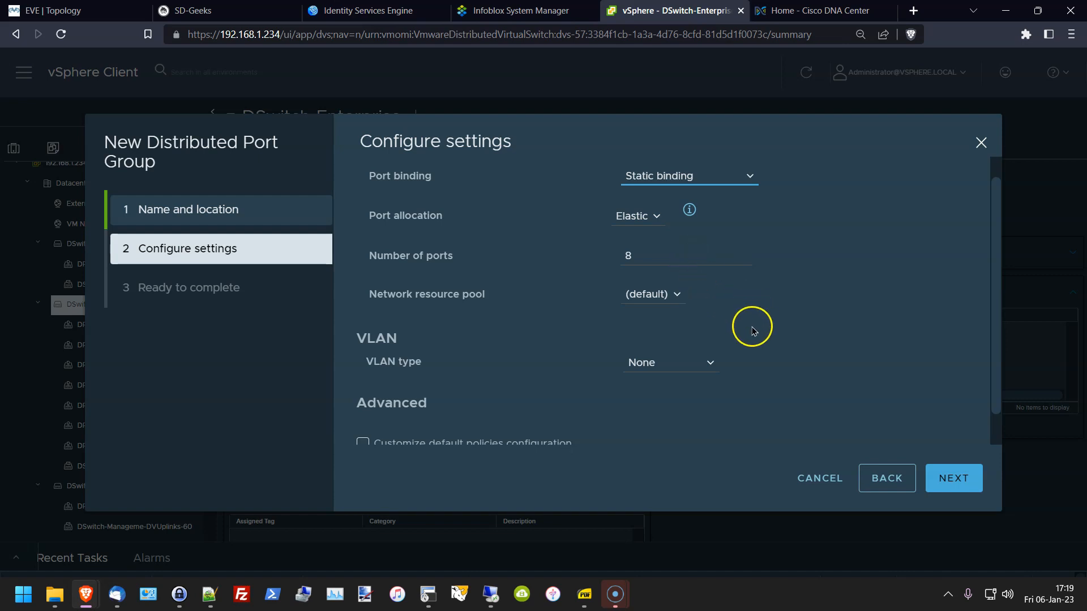
scroll(749, 331, "down", 1)
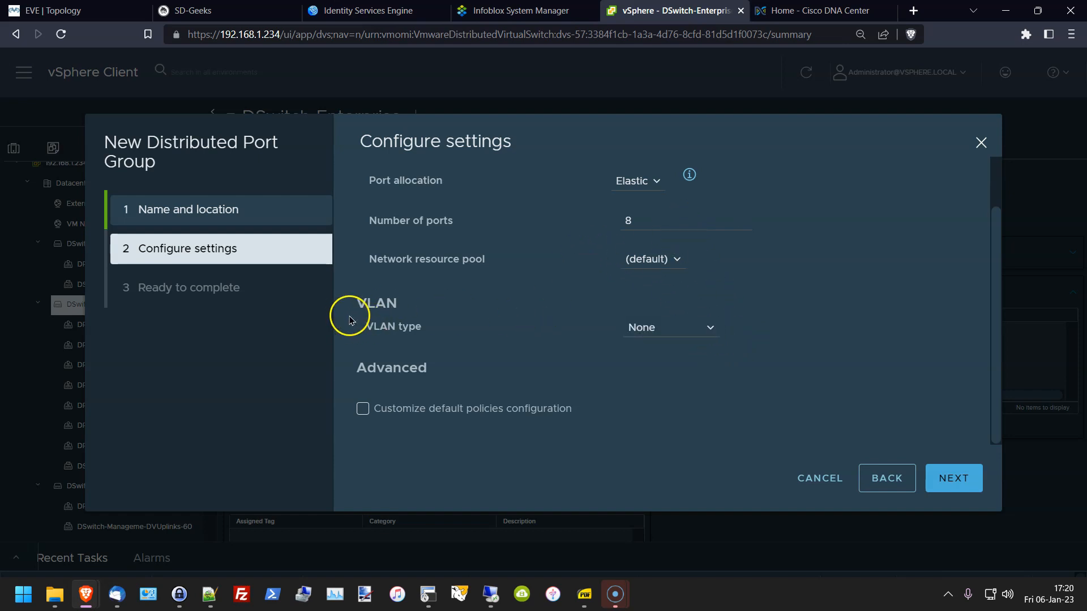
left_click(712, 337)
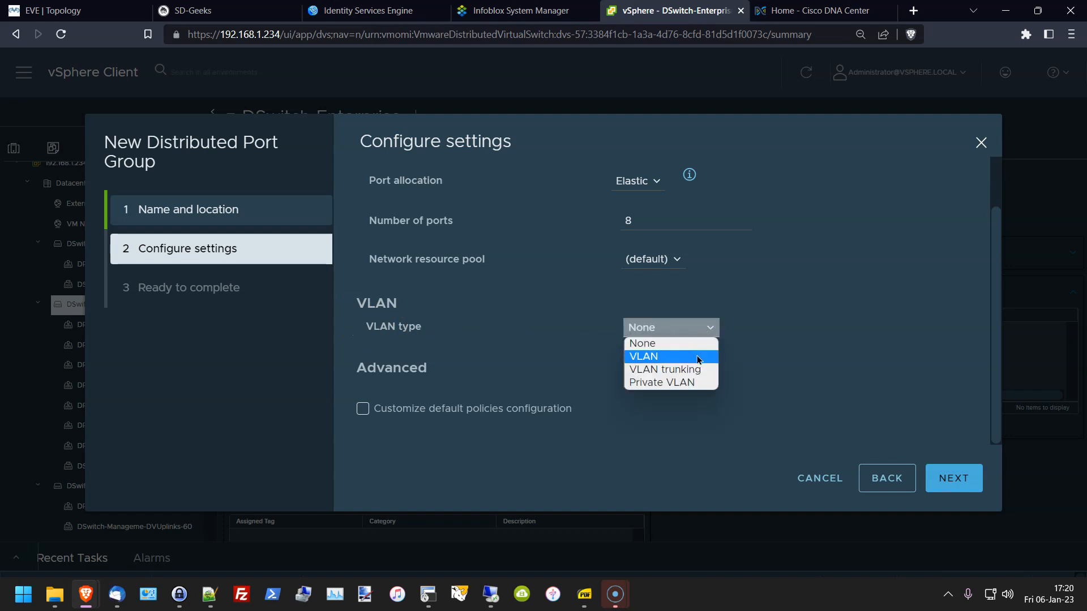
left_click(698, 357)
left_click(705, 327)
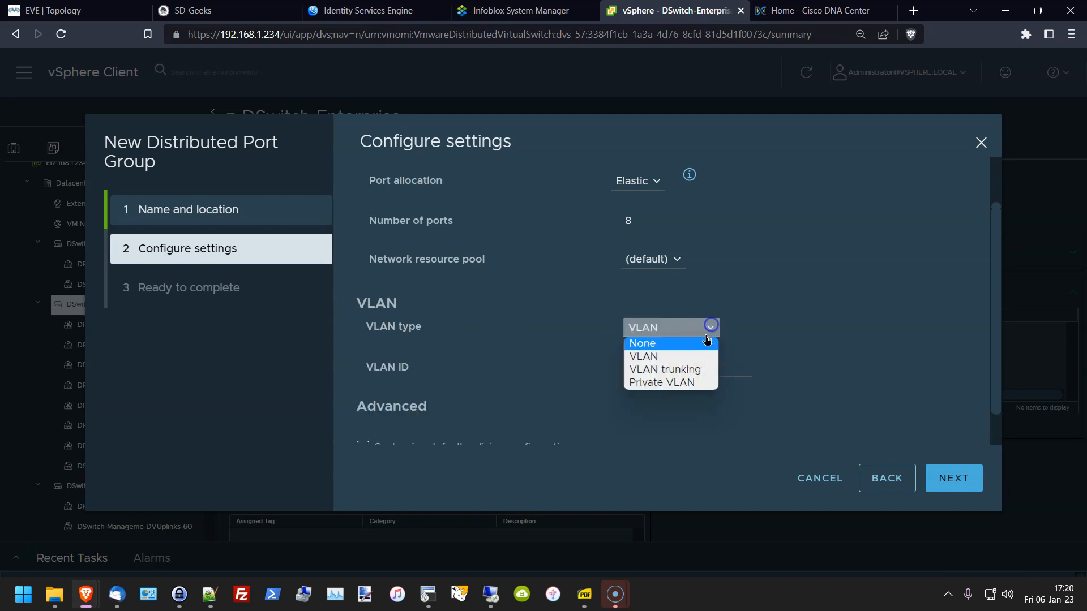
left_click(808, 305)
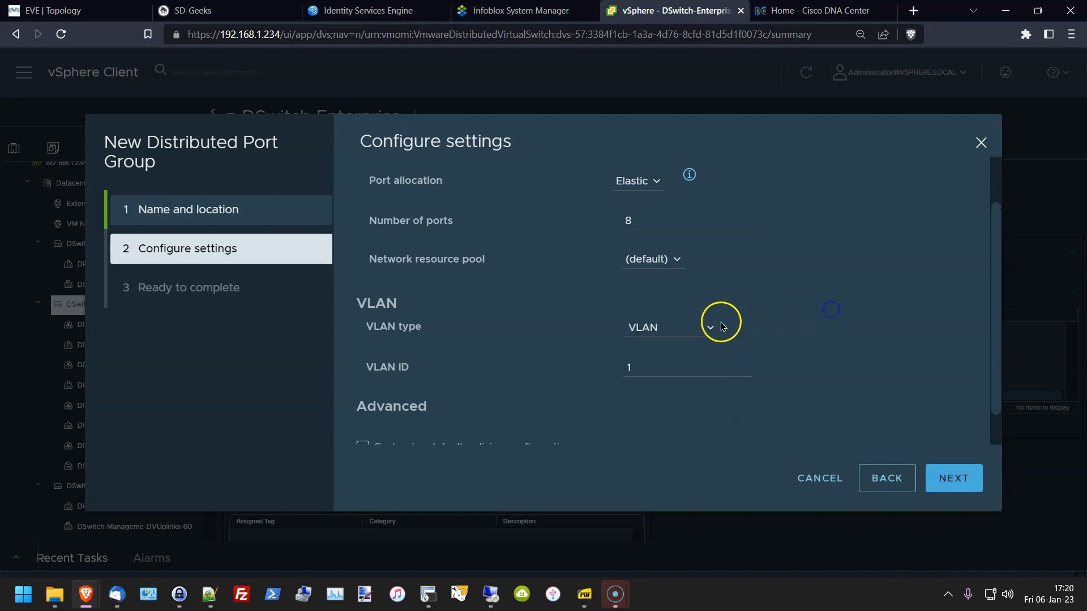
left_click(653, 367)
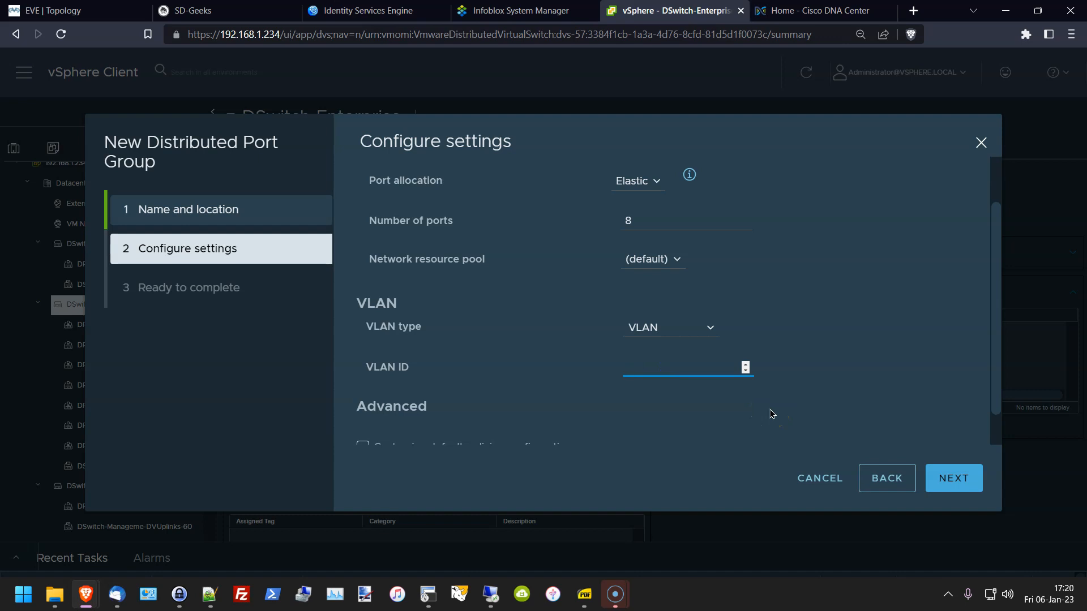
type("43")
left_click(799, 401)
Step: Try VLAN trunking 0-4094, revert to single VLAN ID 97, and reach the summary
scroll(838, 374, "down", 1)
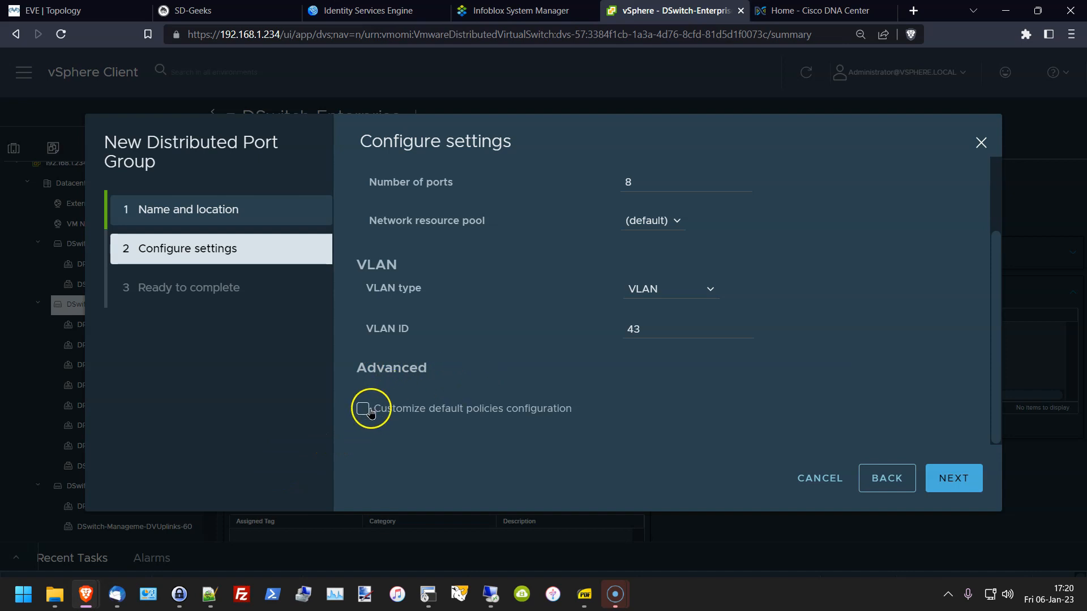
scroll(821, 351, "up", 2)
scroll(817, 369, "down", 2)
left_click(705, 290)
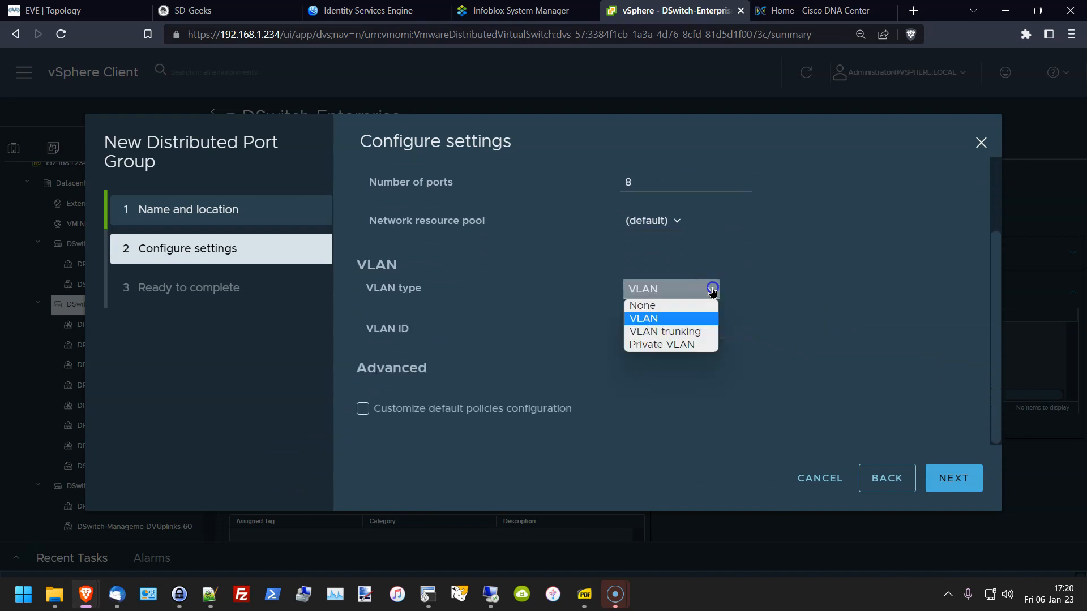
left_click(685, 332)
left_click(712, 361)
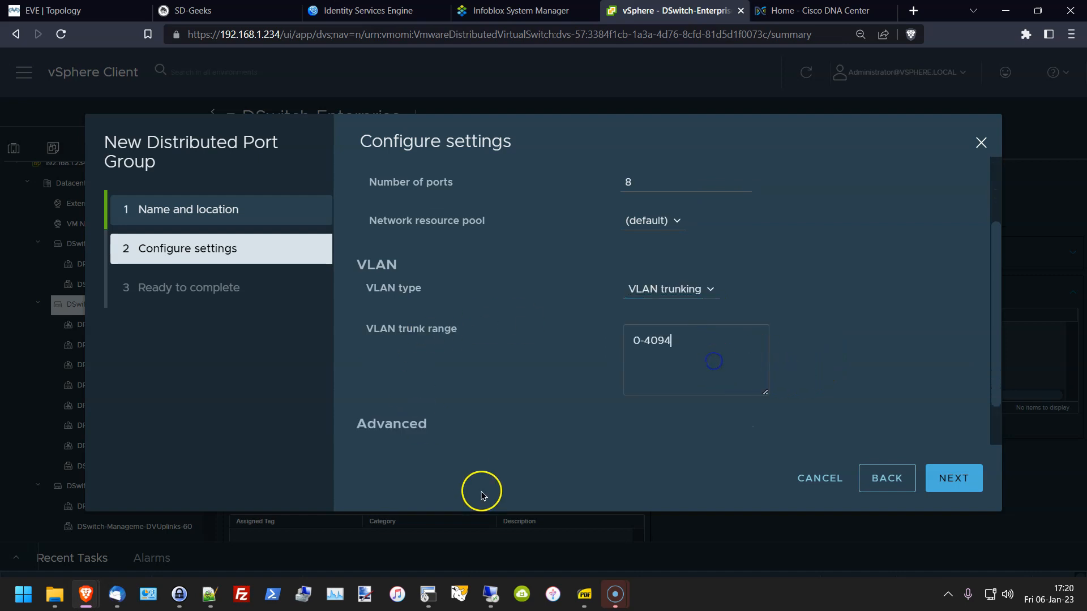
left_click(689, 290)
left_click(669, 320)
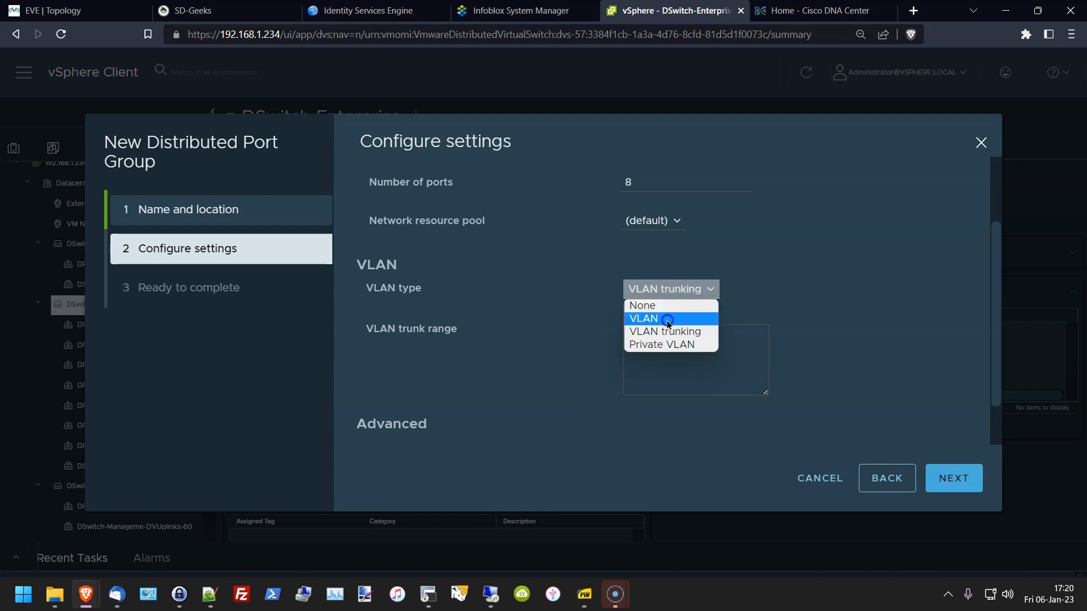
left_click_drag(691, 329, 298, 302)
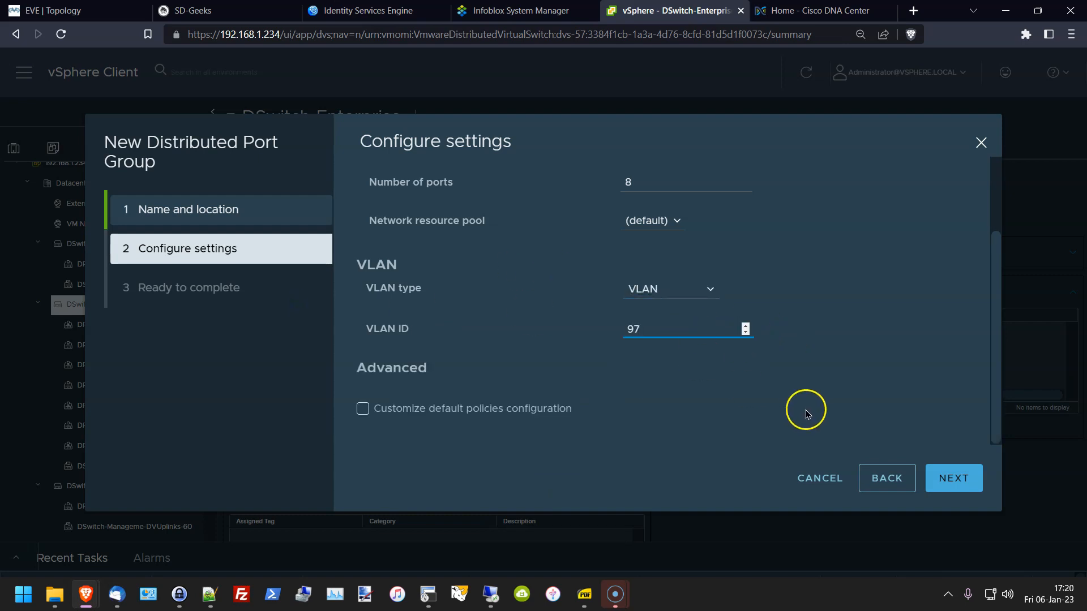
left_click(941, 472)
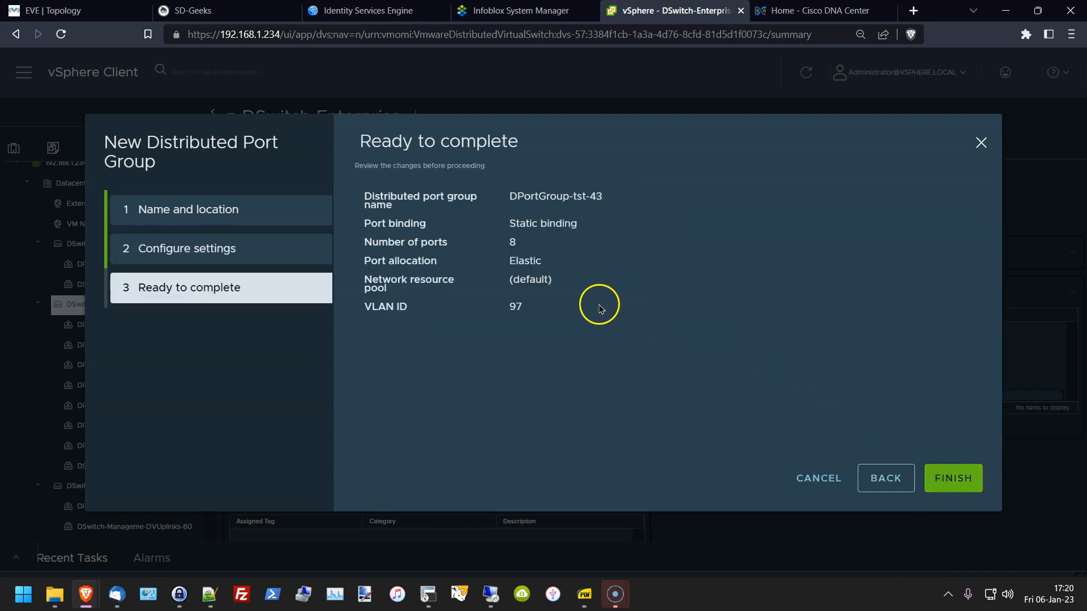
Step: Cancel the port group wizard and open csr1000v-1's summary in Hosts and Clusters
left_click(830, 480)
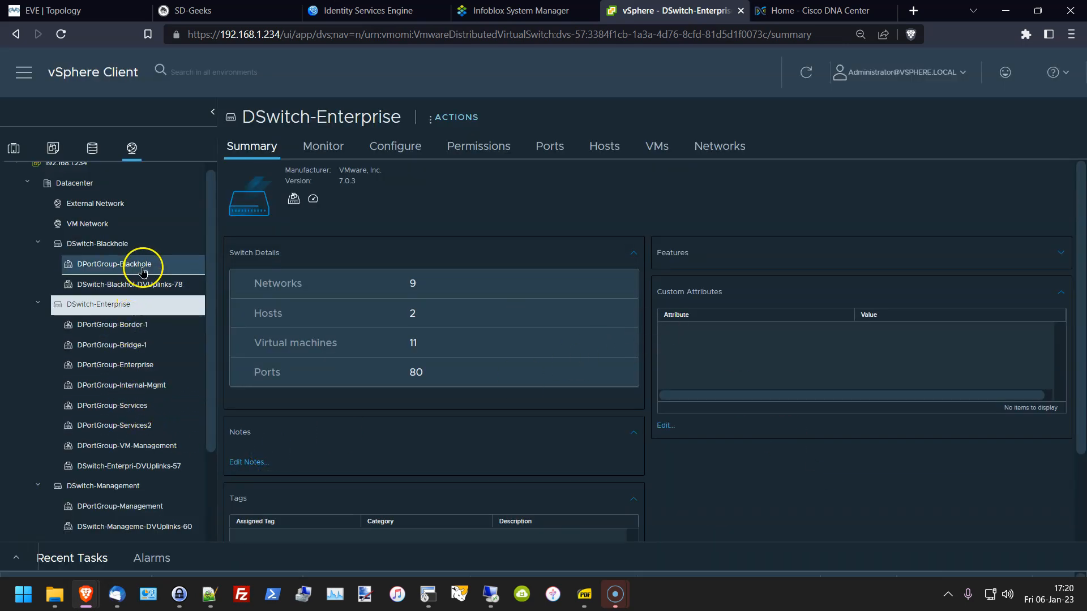
scroll(114, 347, "up", 1)
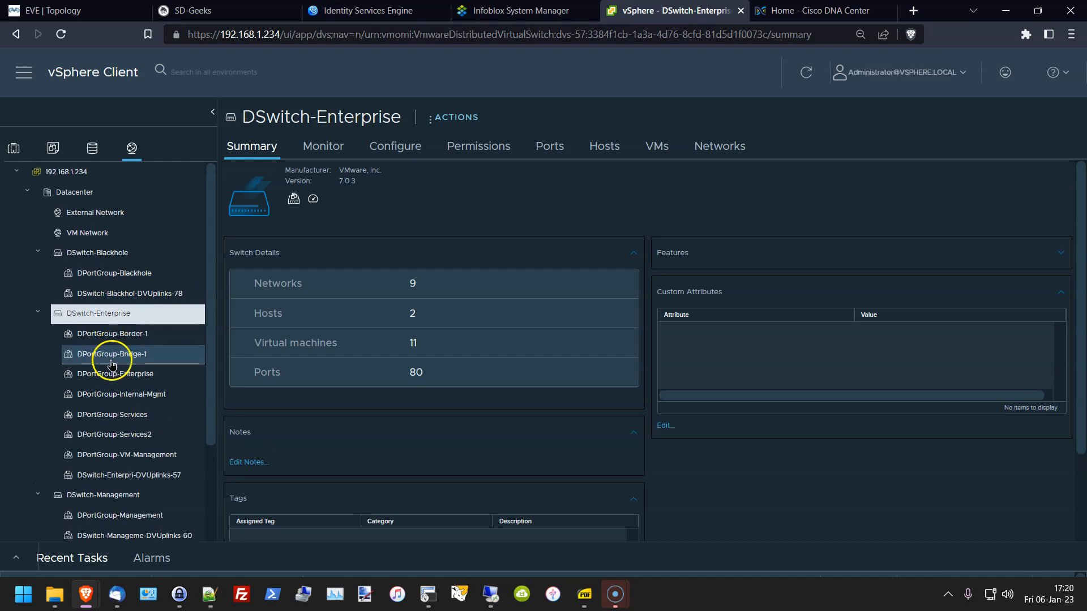
left_click(10, 151)
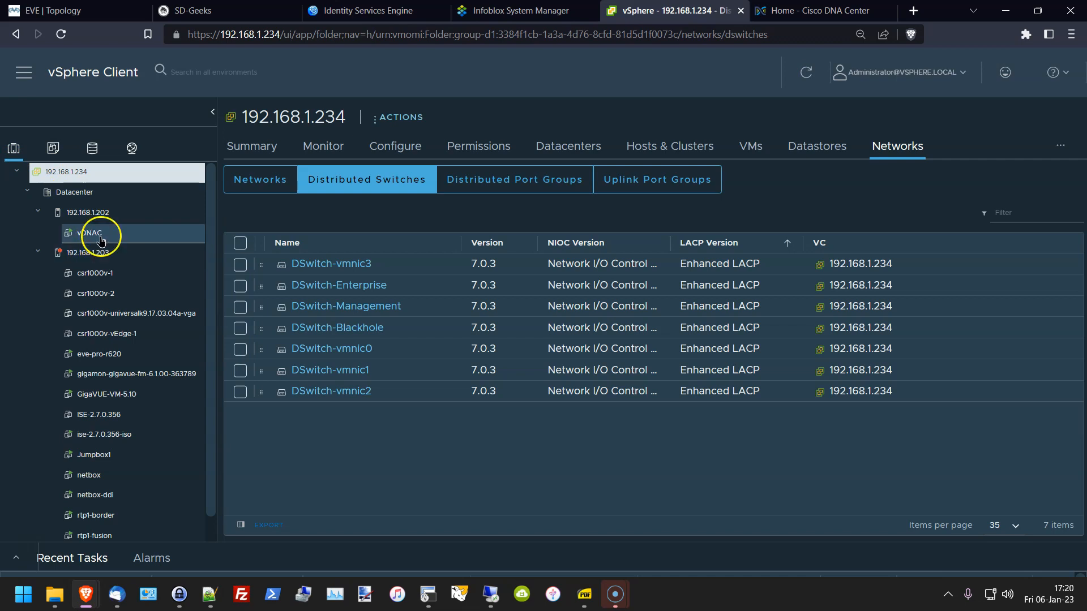
left_click(103, 277)
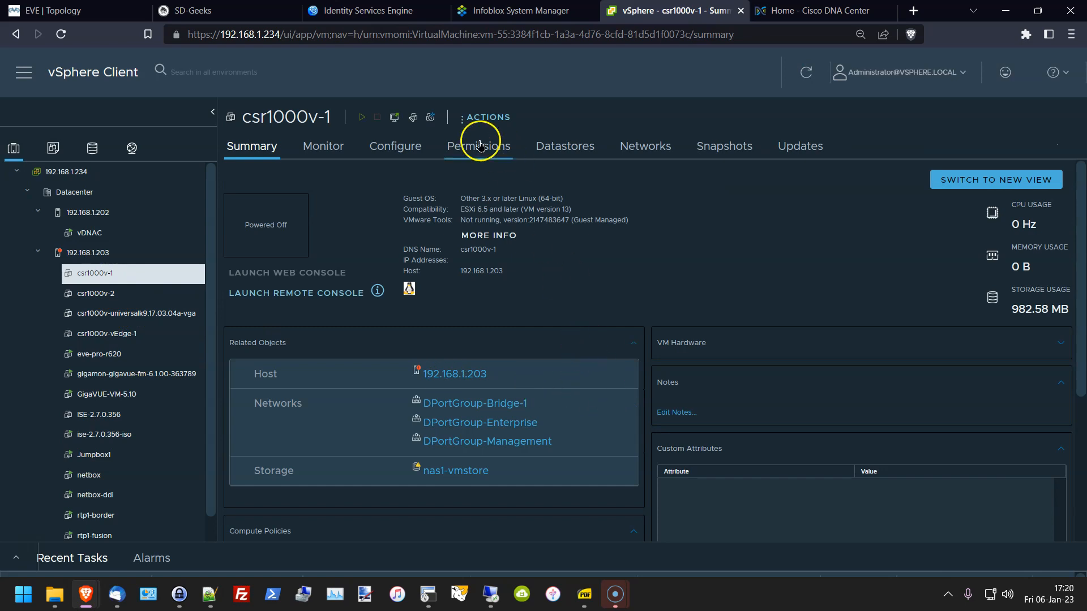
Step: Browse Network adapter 2's available networks in csr1000v-1's settings, cancelling without changes
left_click(414, 119)
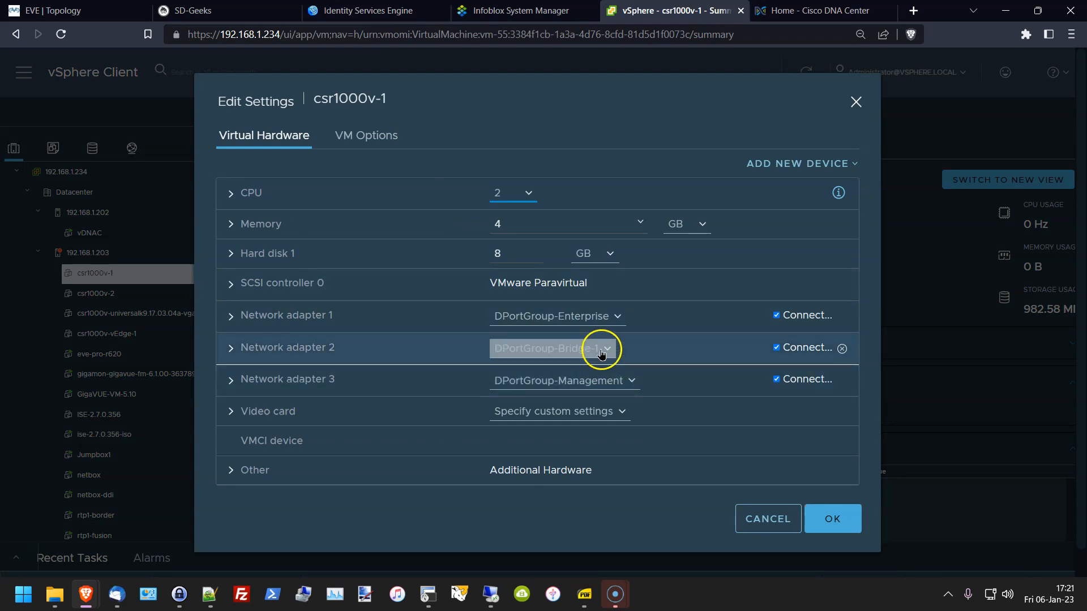
left_click(602, 352)
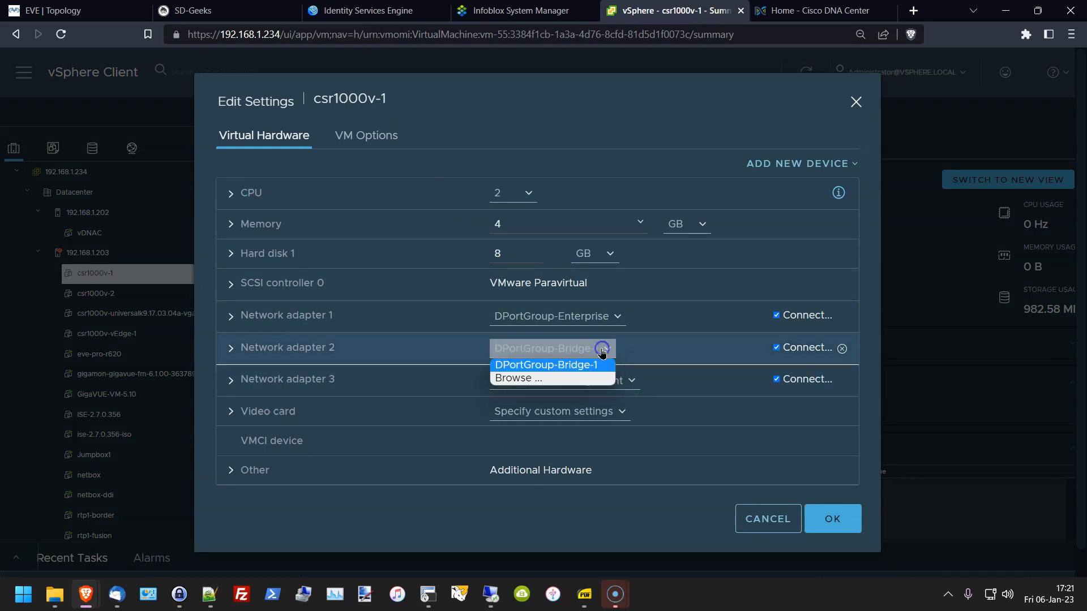
left_click(563, 379)
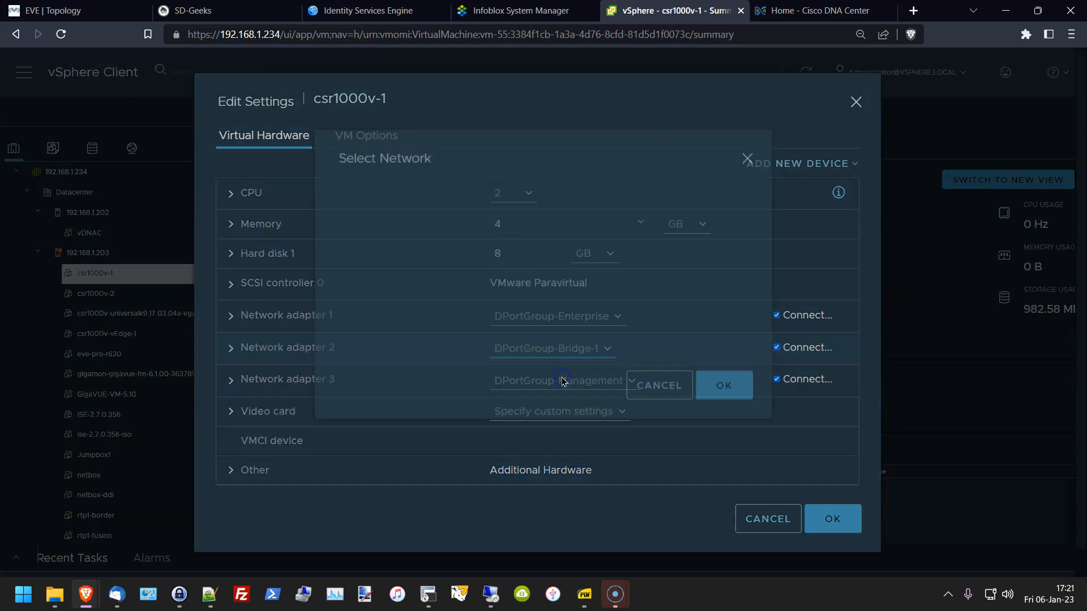
scroll(450, 327, "down", 1)
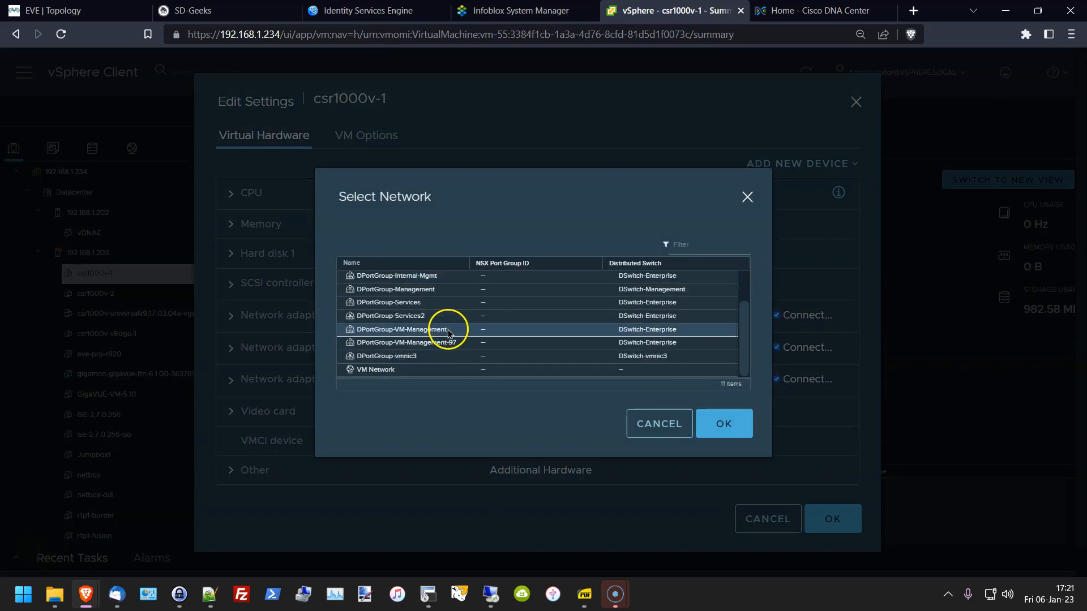
scroll(450, 347, "up", 1)
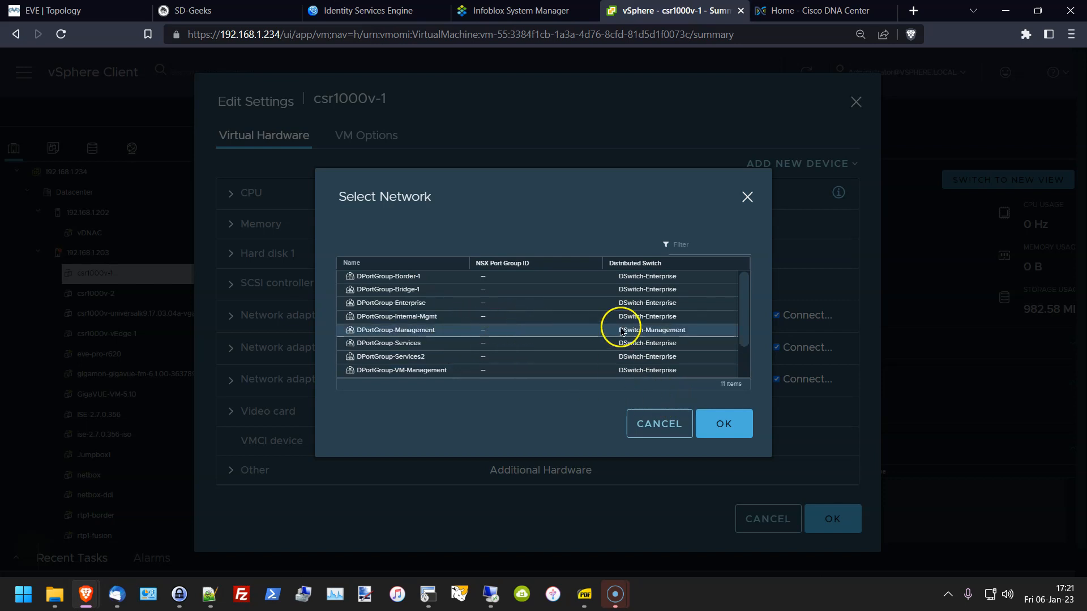
left_click(647, 419)
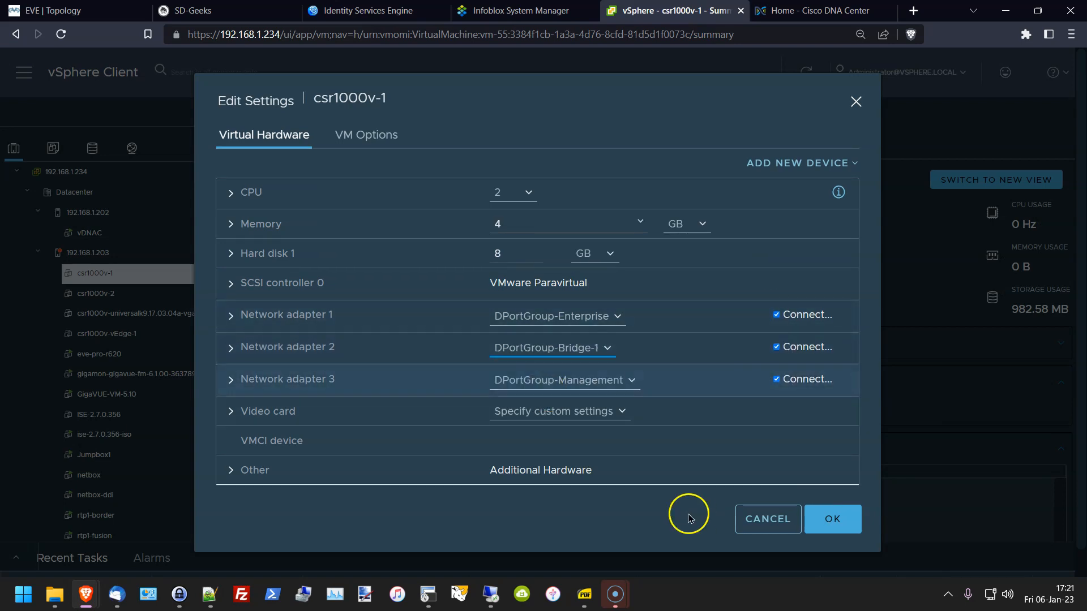
left_click(745, 527)
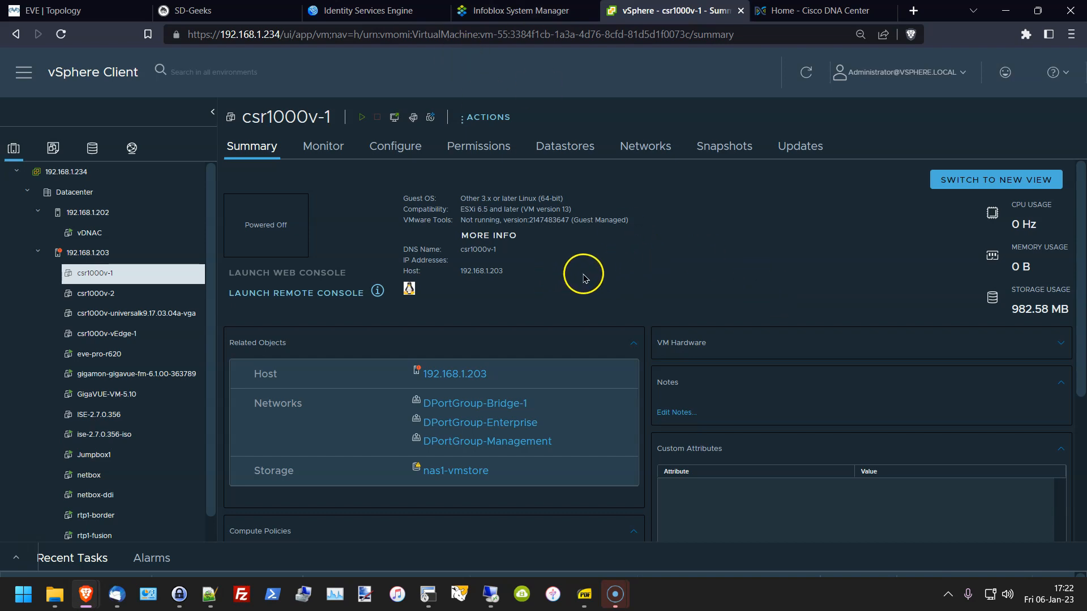
scroll(637, 304, "down", 2)
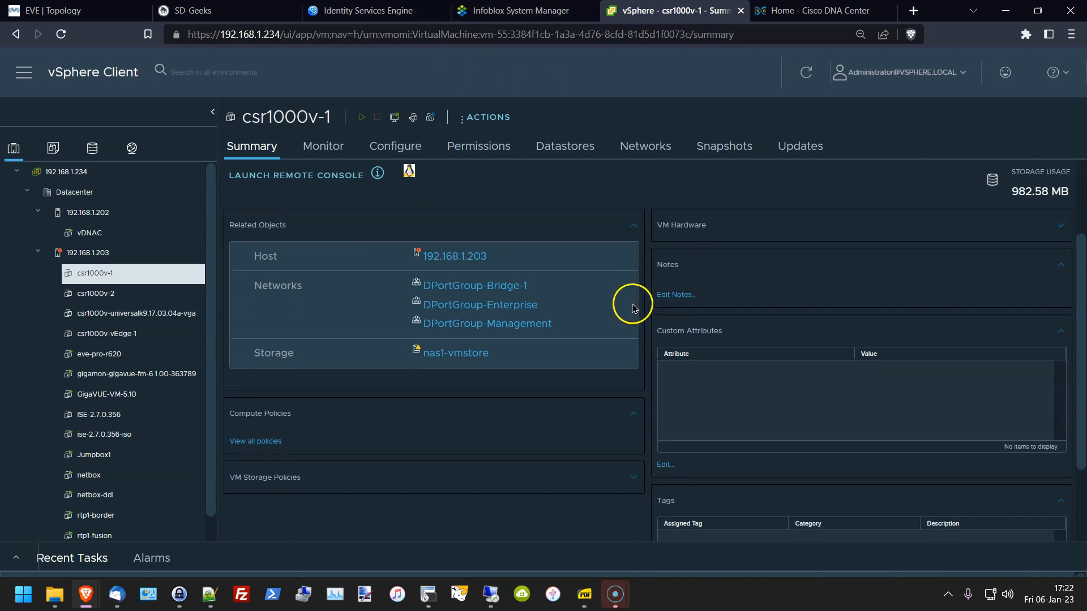
scroll(643, 419, "down", 2)
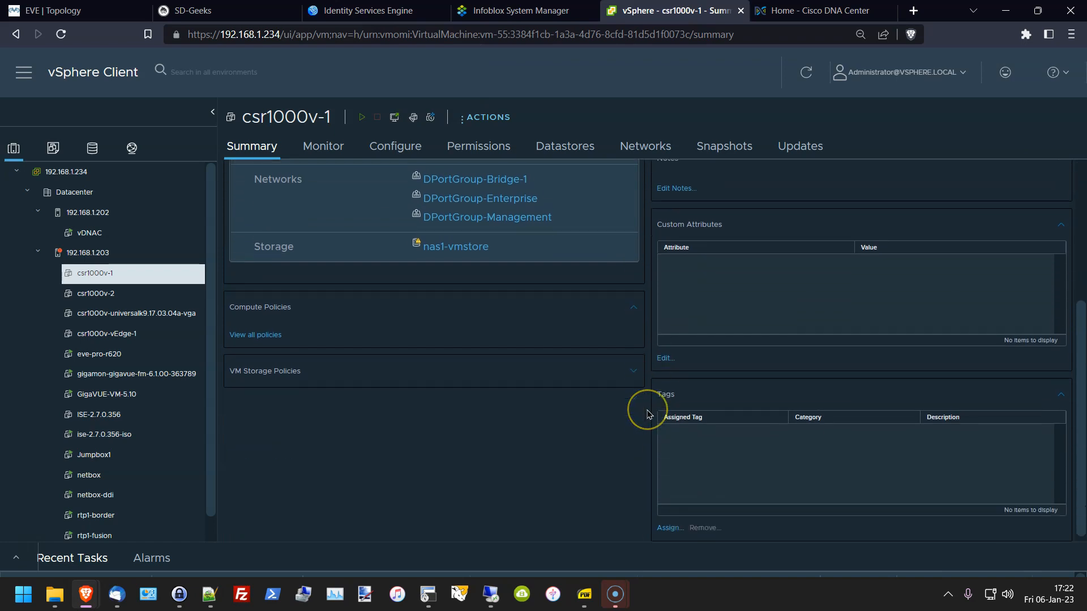
scroll(646, 416, "up", 1)
scroll(649, 414, "up", 3)
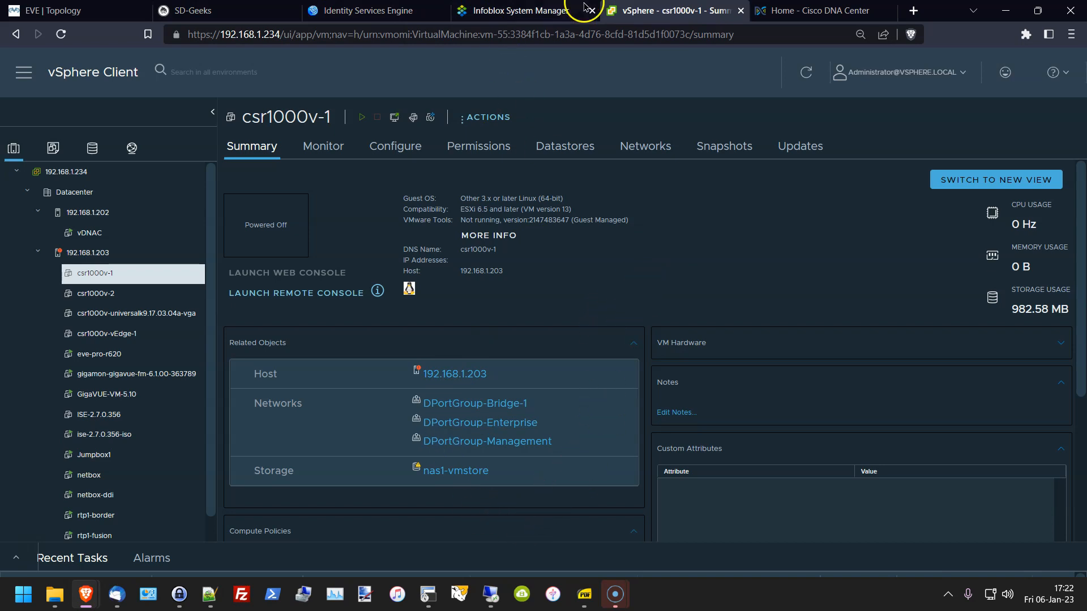
Step: View the EVE topology with ESXi Server 2 hosting ISE, vCenter, Netbox, CSR1 and CSR2
left_click(57, 10)
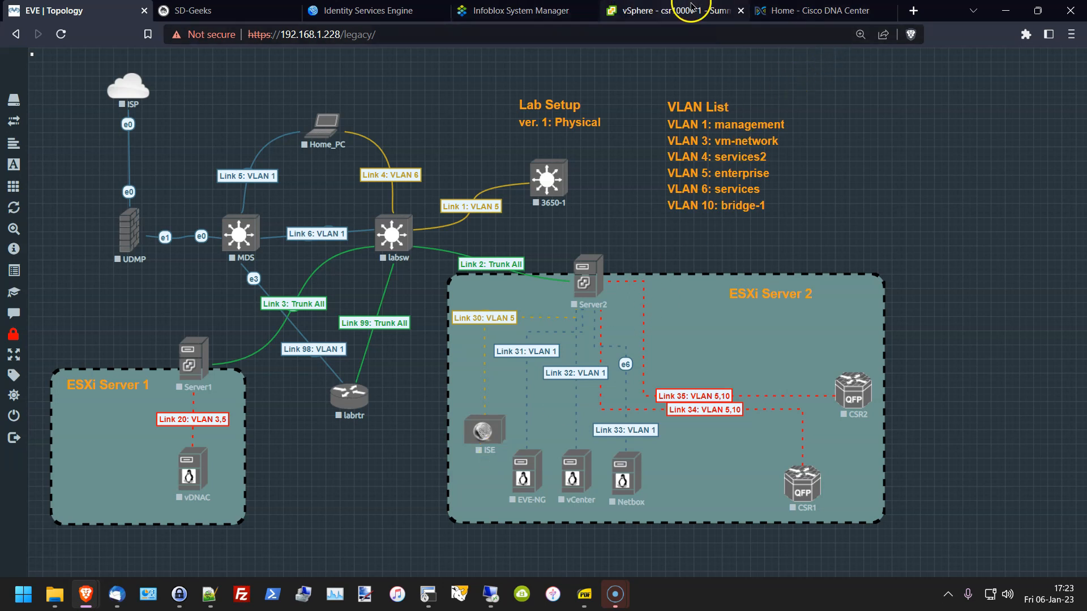
Step: Open Cisco ISE, accept the license warning, then go to the Infoblox System Manager login
left_click(368, 10)
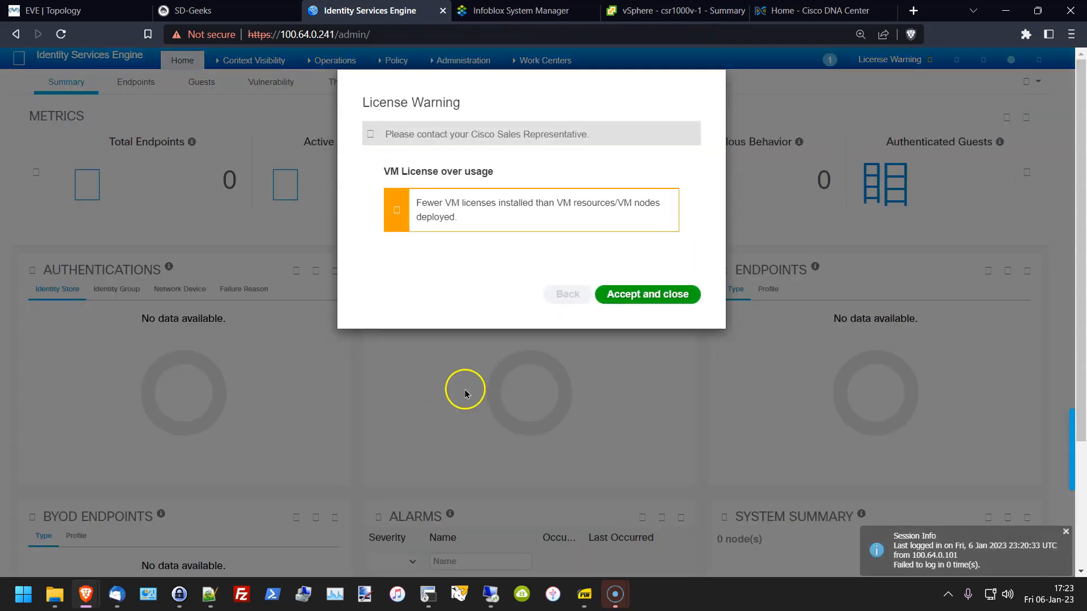
left_click(628, 299)
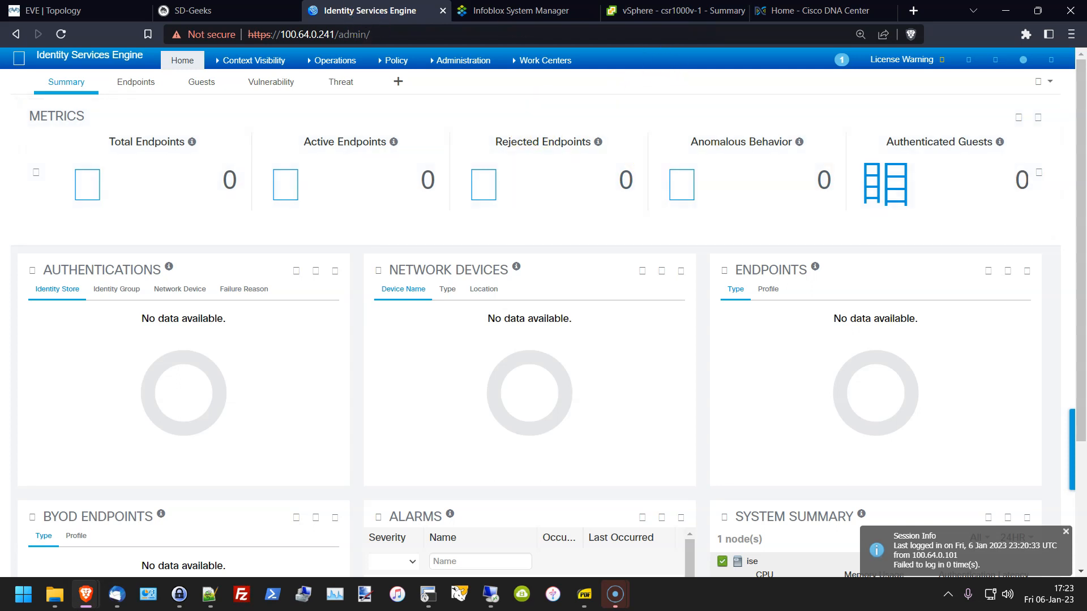
left_click_drag(281, 34, 339, 34)
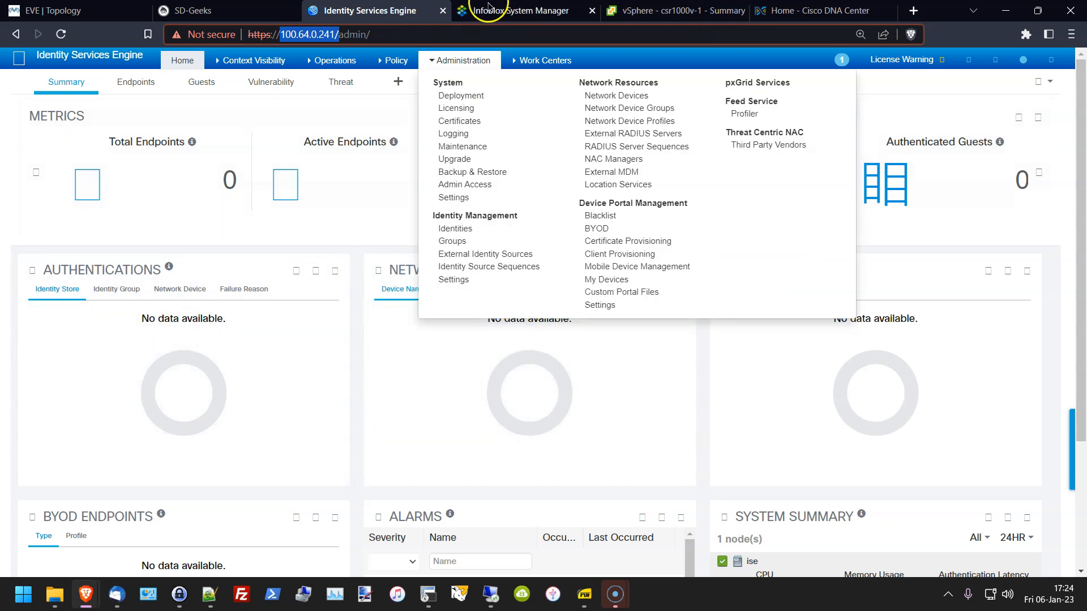
left_click(521, 10)
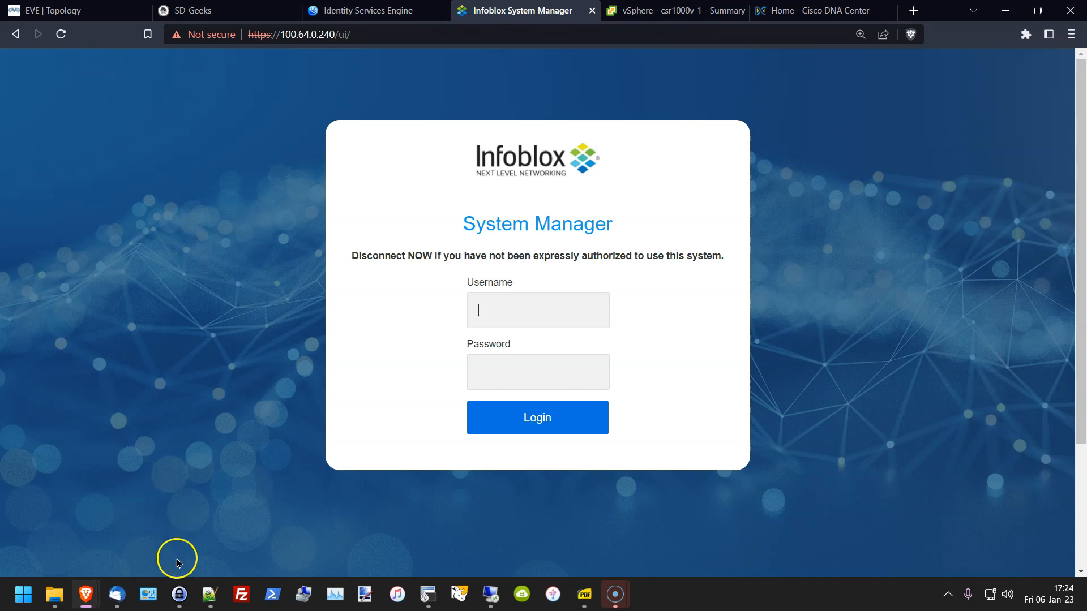
Step: Log in to the Infoblox appliance with the KeePass credentials and close the licence-expiry banner
left_click(178, 595)
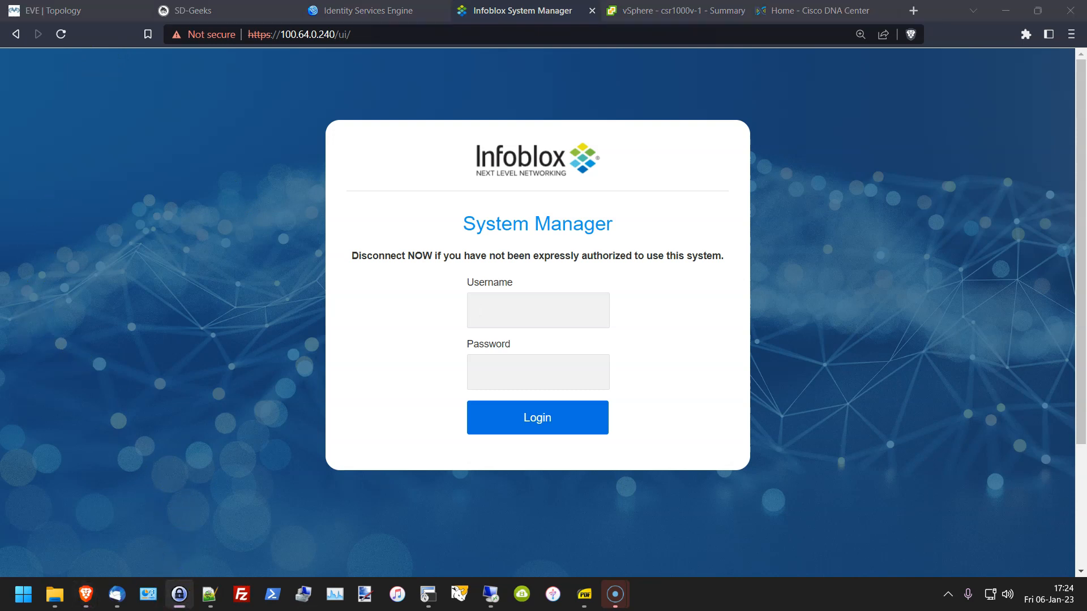
key("ctrl+v")
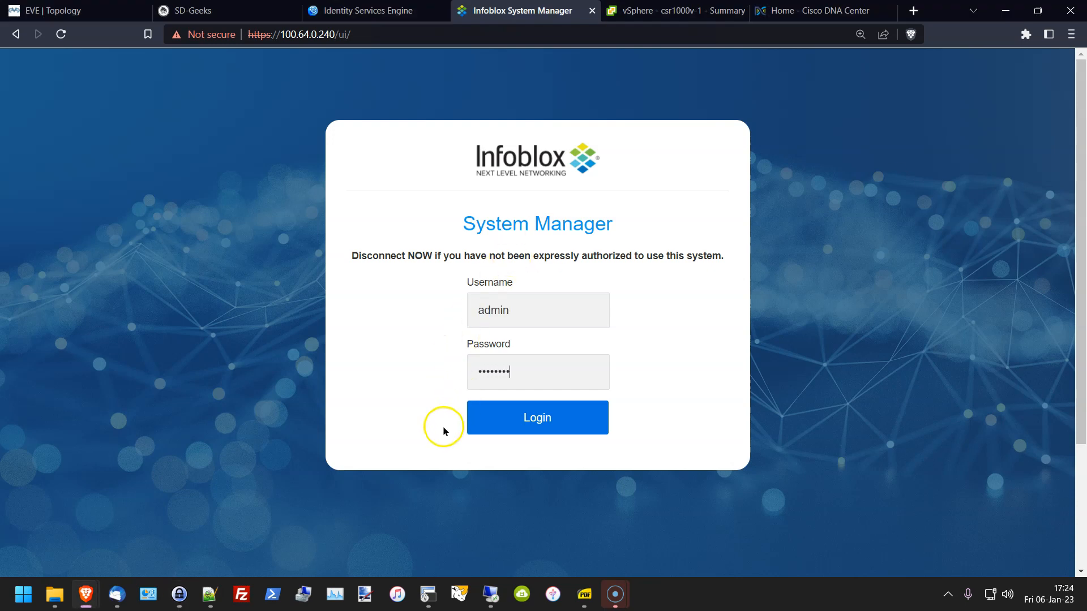
left_click(509, 433)
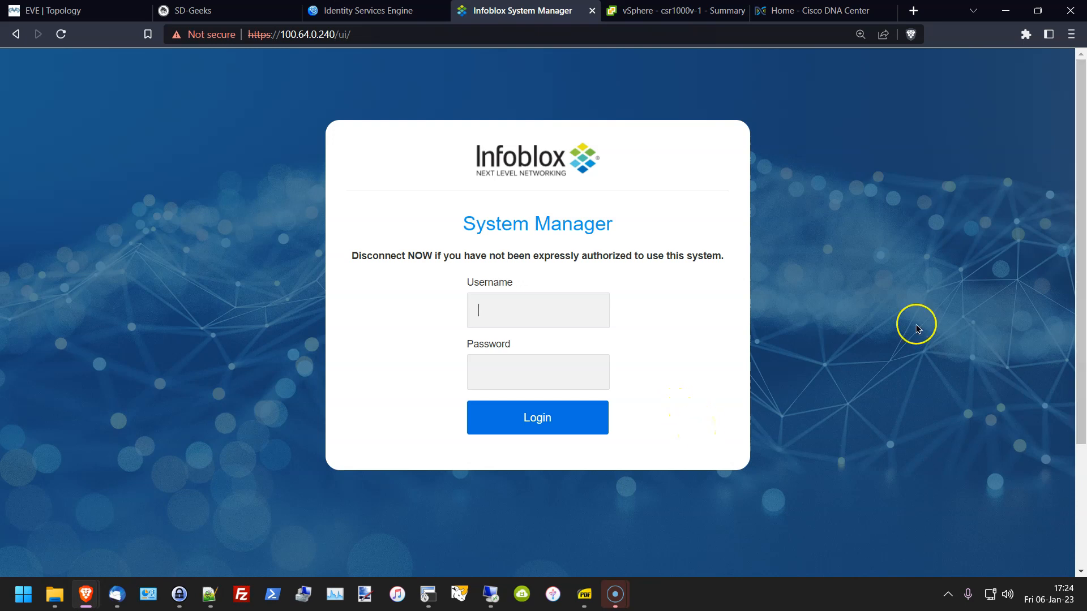
key("alt+Tab")
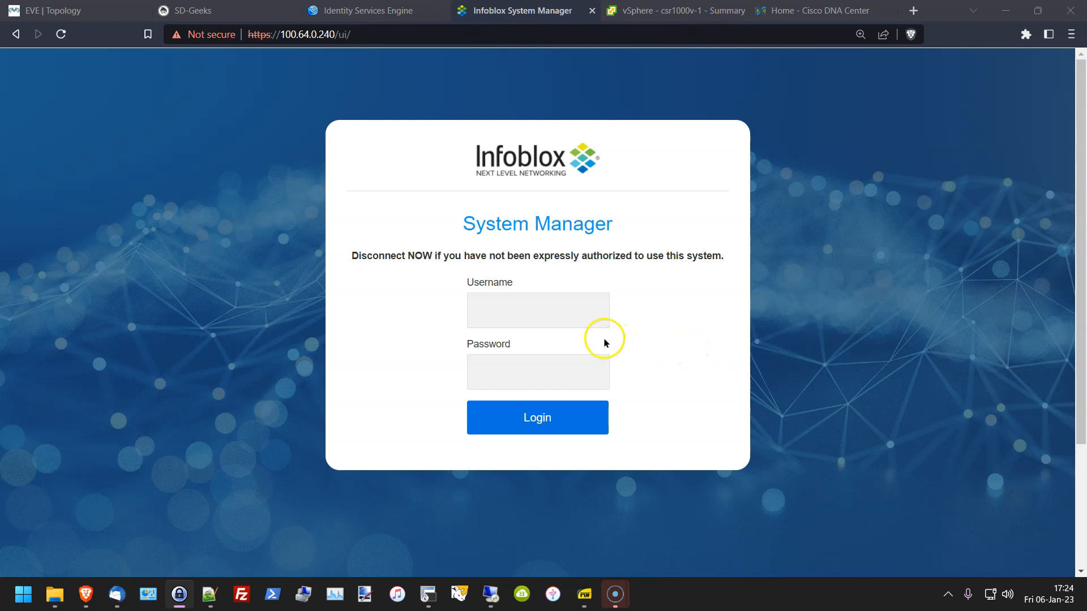
left_click(592, 308)
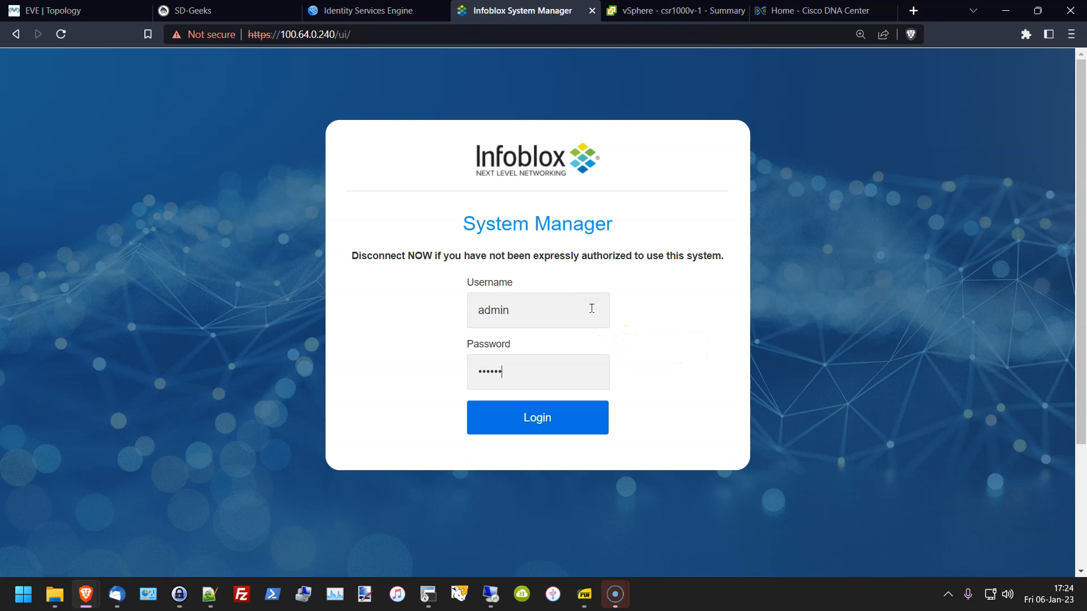
type("••")
key("Return")
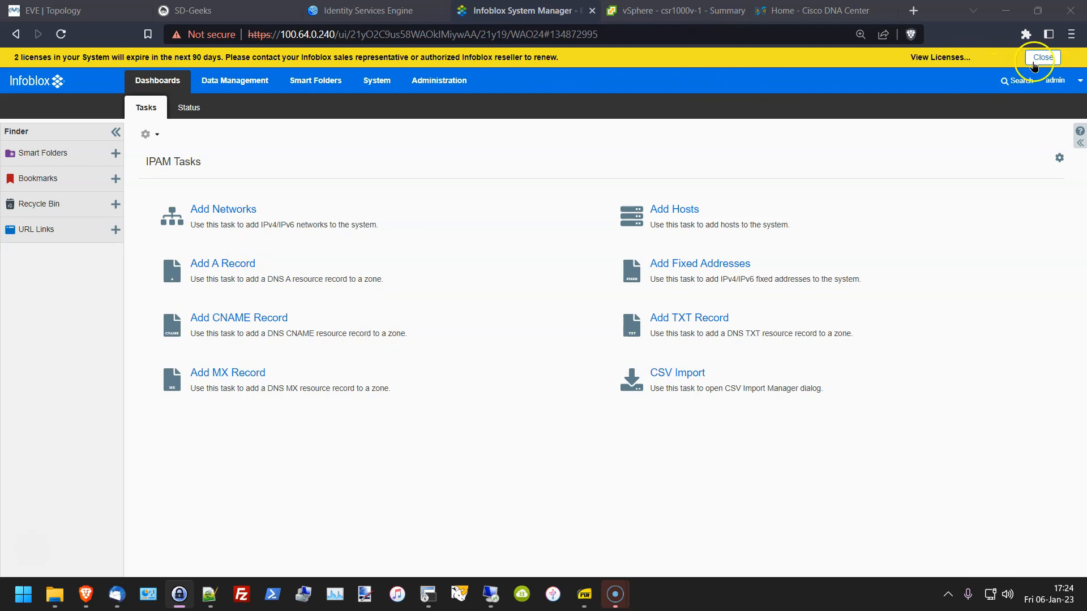
left_click(1042, 58)
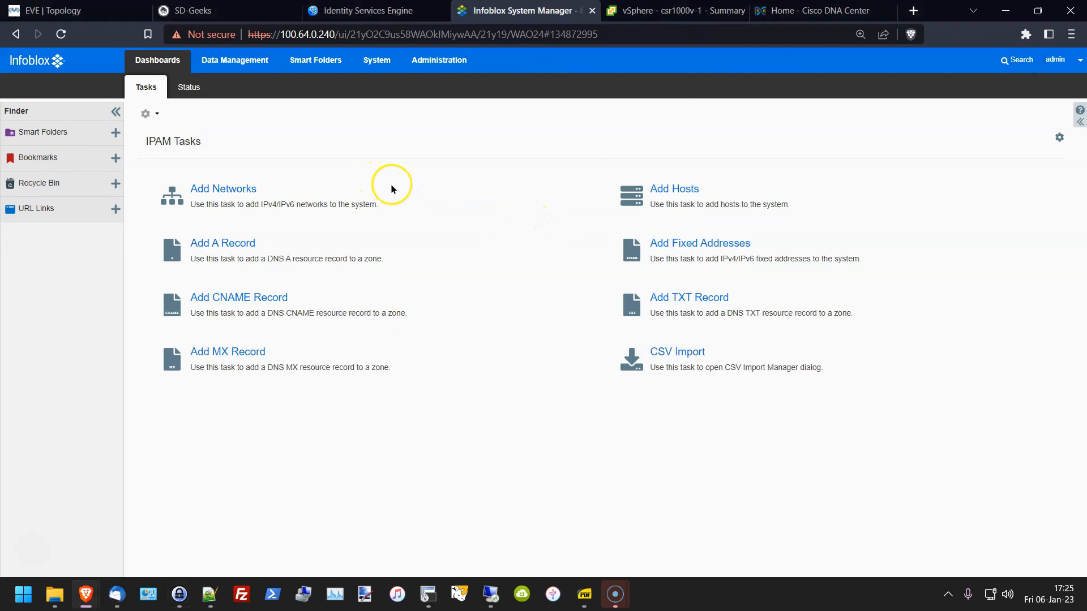
Step: Review Infoblox's Status dashboard widgets and the node's System Manager status, then go to Cisco DNA Center
left_click(188, 87)
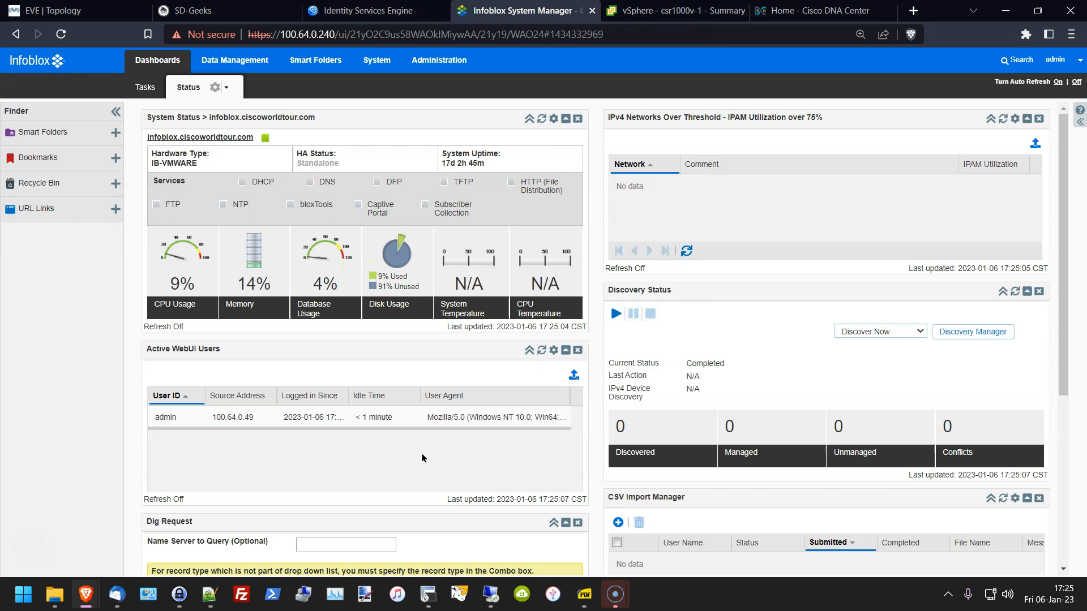
left_click(422, 422)
scroll(413, 315, "down", 1)
scroll(411, 316, "down", 4)
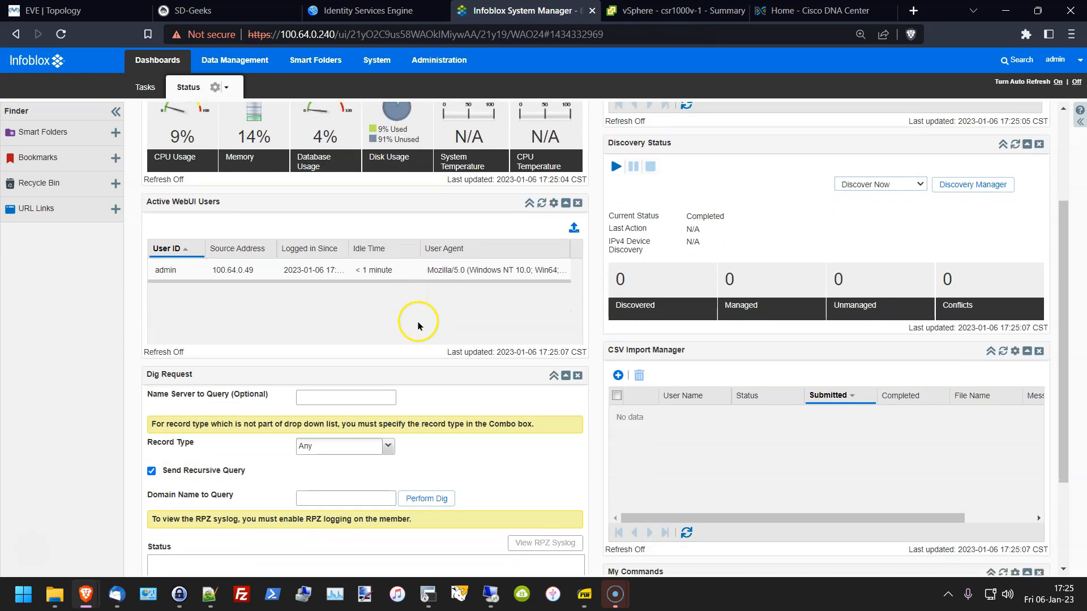
scroll(426, 373, "up", 5)
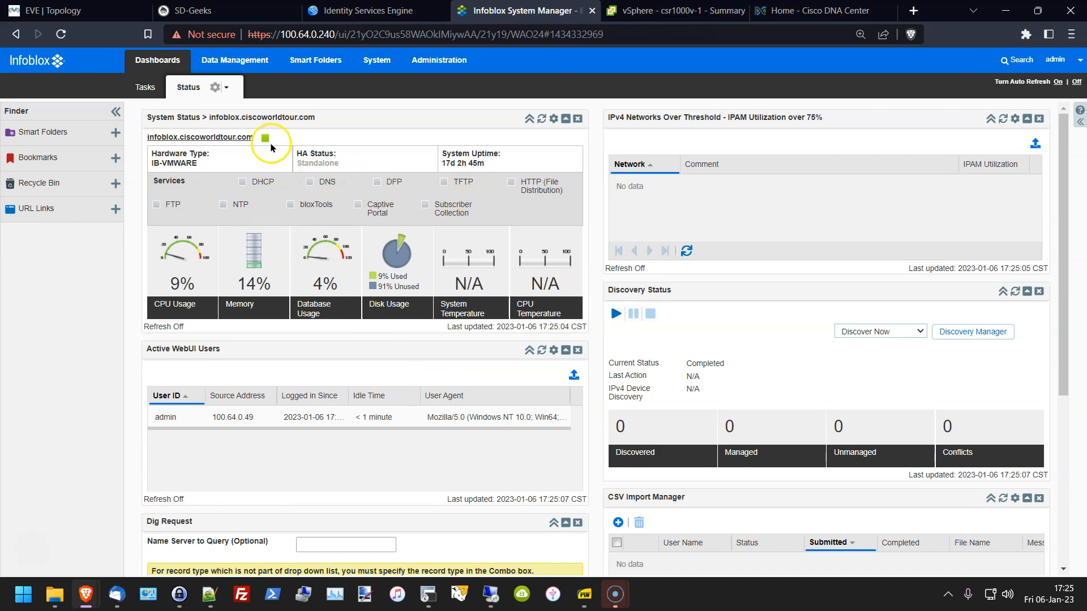
left_click(372, 62)
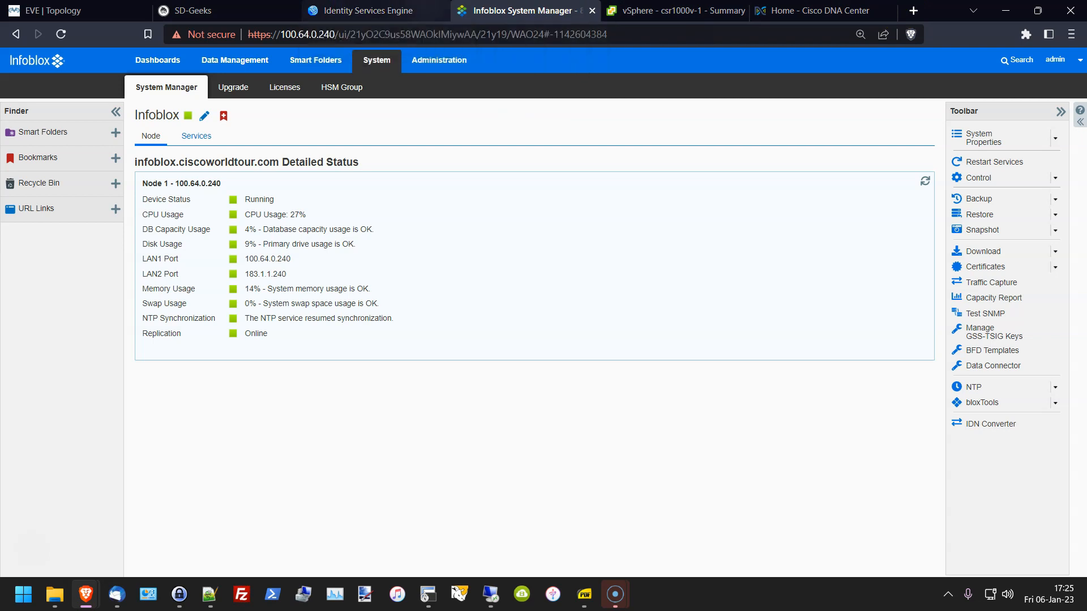
left_click(785, 19)
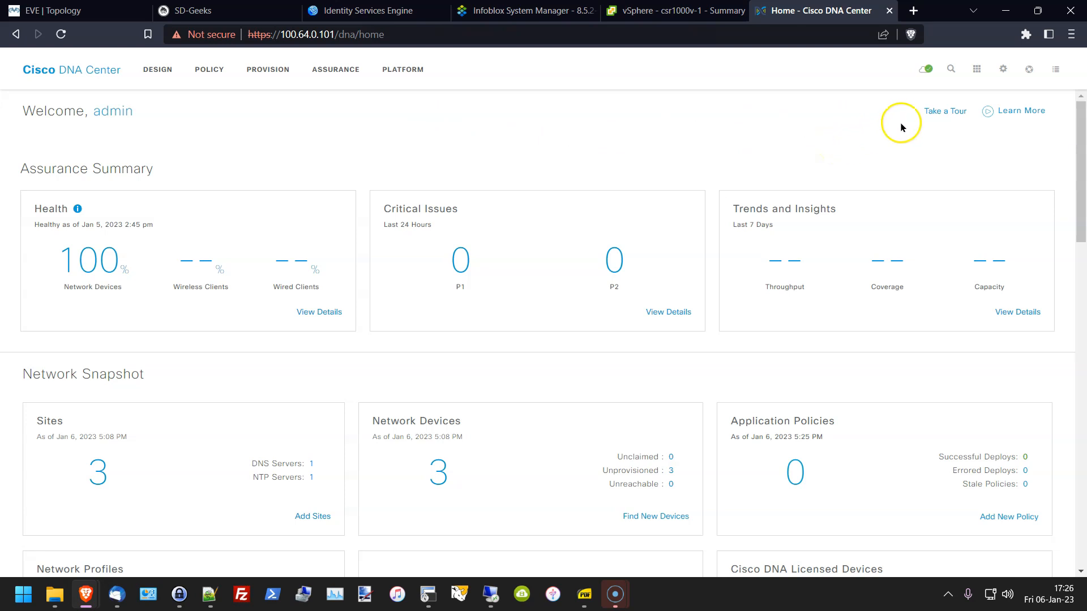
Step: Confirm the system package is up to date under Software Updates, then open Tools > Discovery
left_click(926, 69)
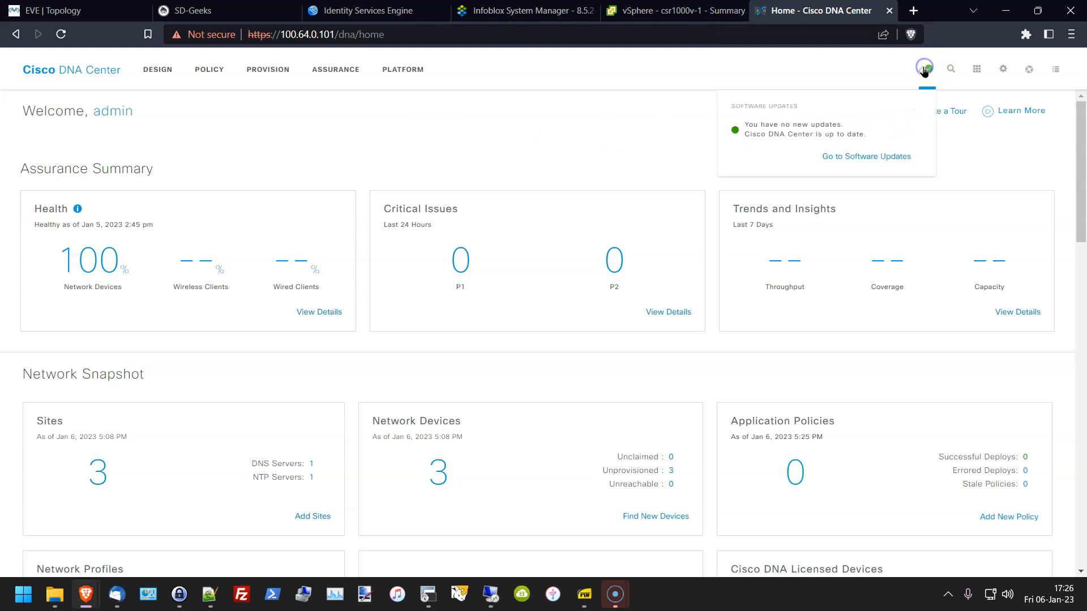
left_click(848, 157)
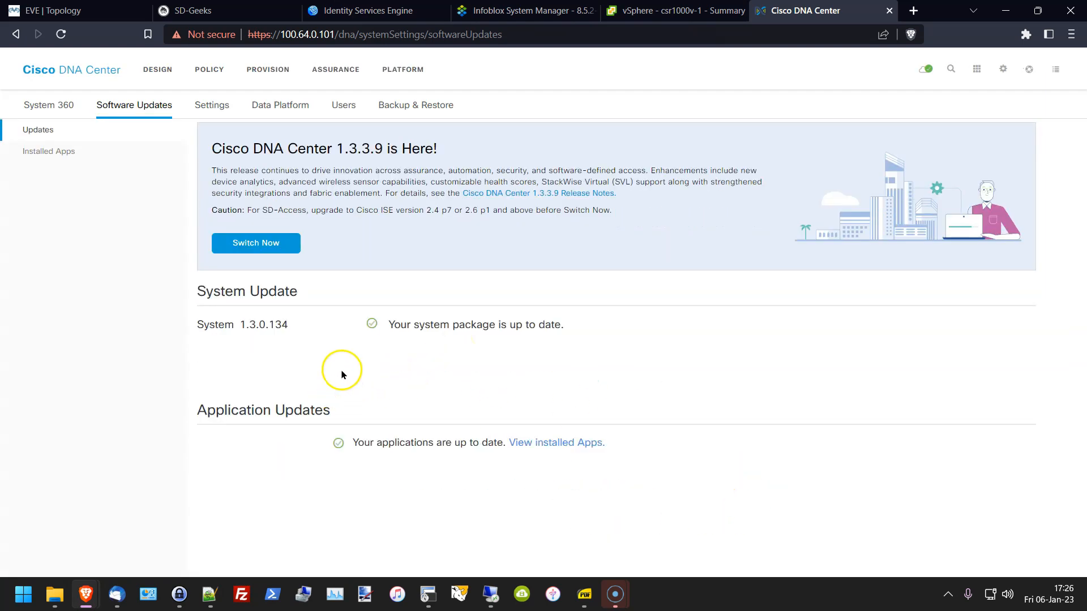
left_click_drag(332, 328, 539, 341)
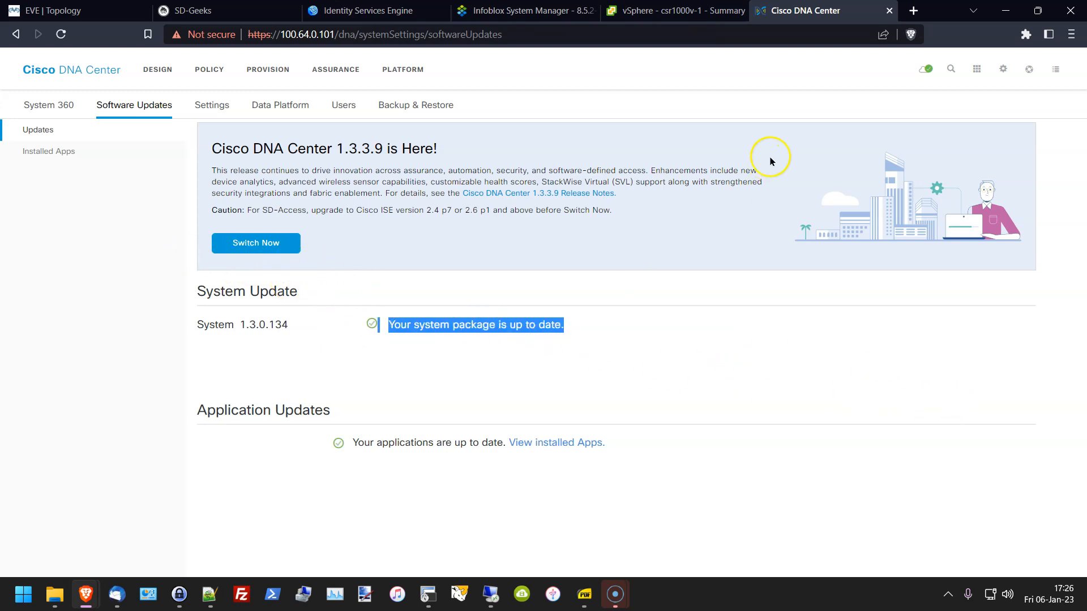
left_click(977, 70)
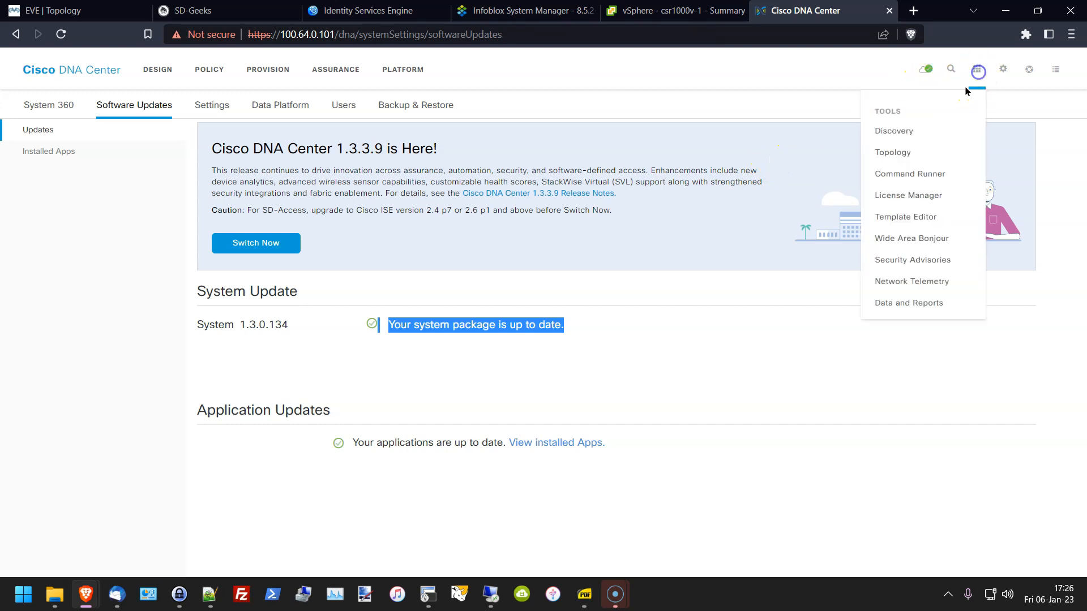
left_click(883, 134)
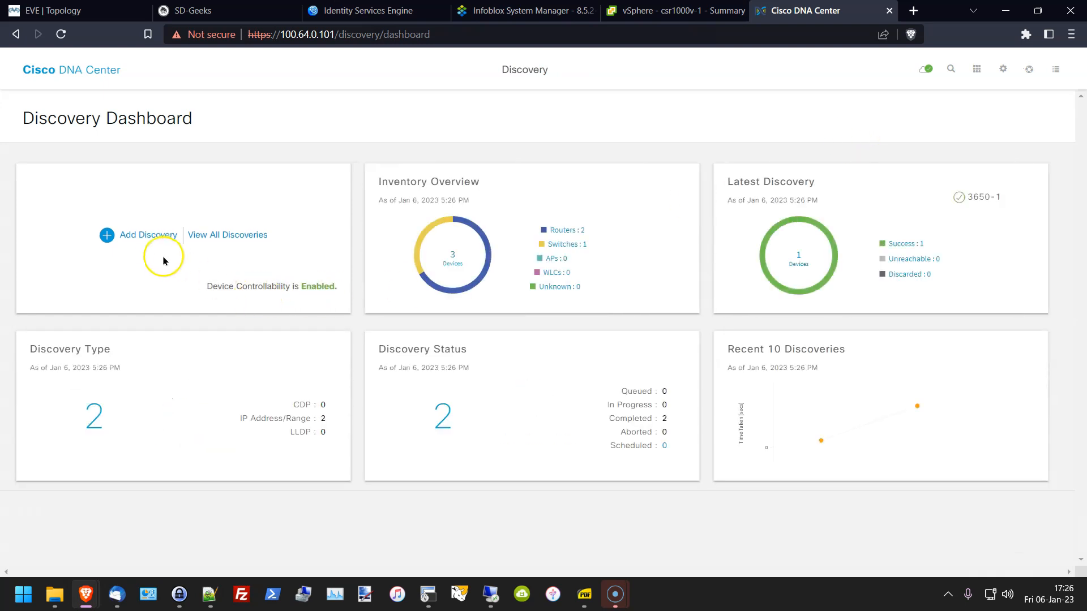
Step: Re-run the CSR-RTP and 3650-1 discoveries from the discovery list, then return to SecureCRT
left_click(195, 235)
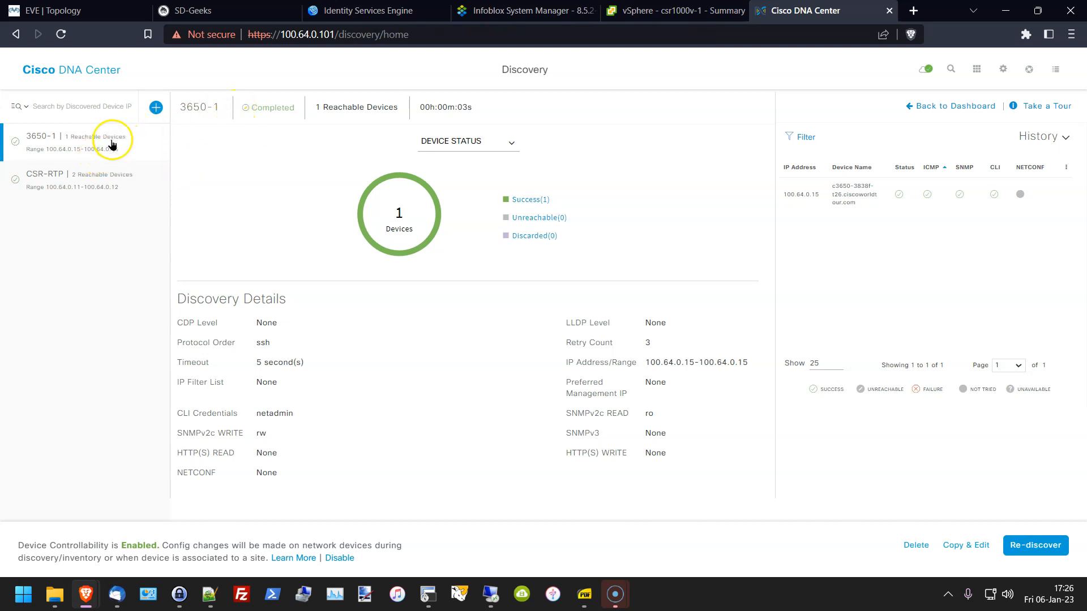
left_click(103, 191)
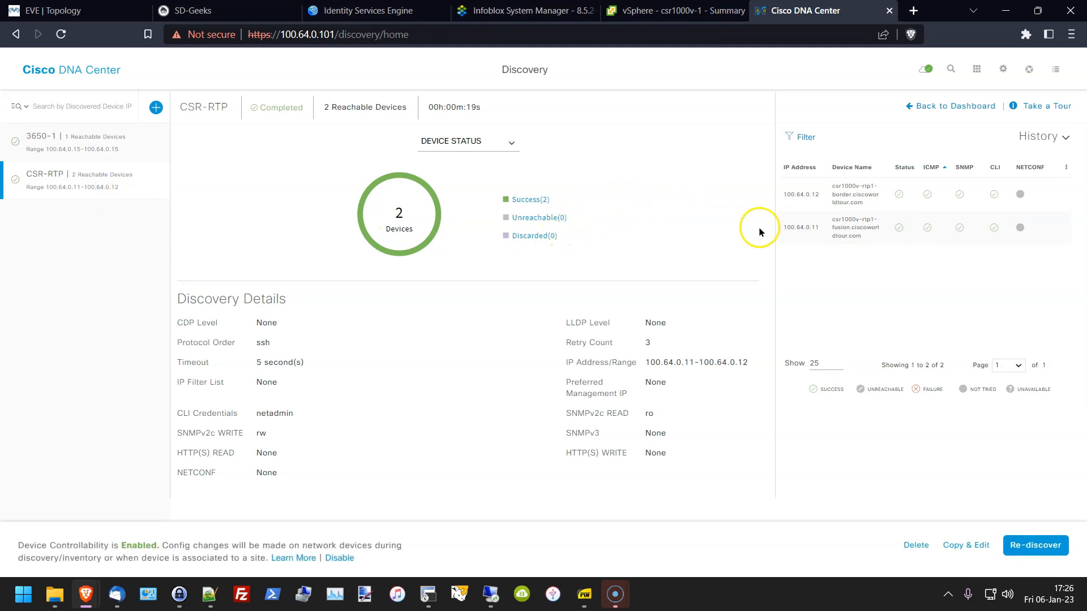
left_click(1026, 547)
left_click(955, 203)
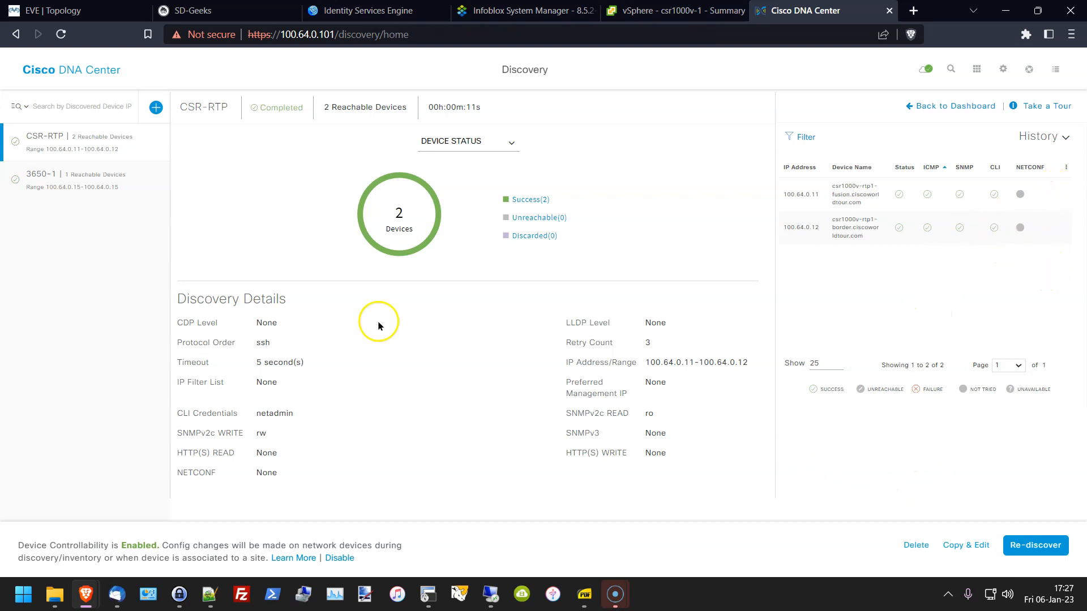
left_click(72, 187)
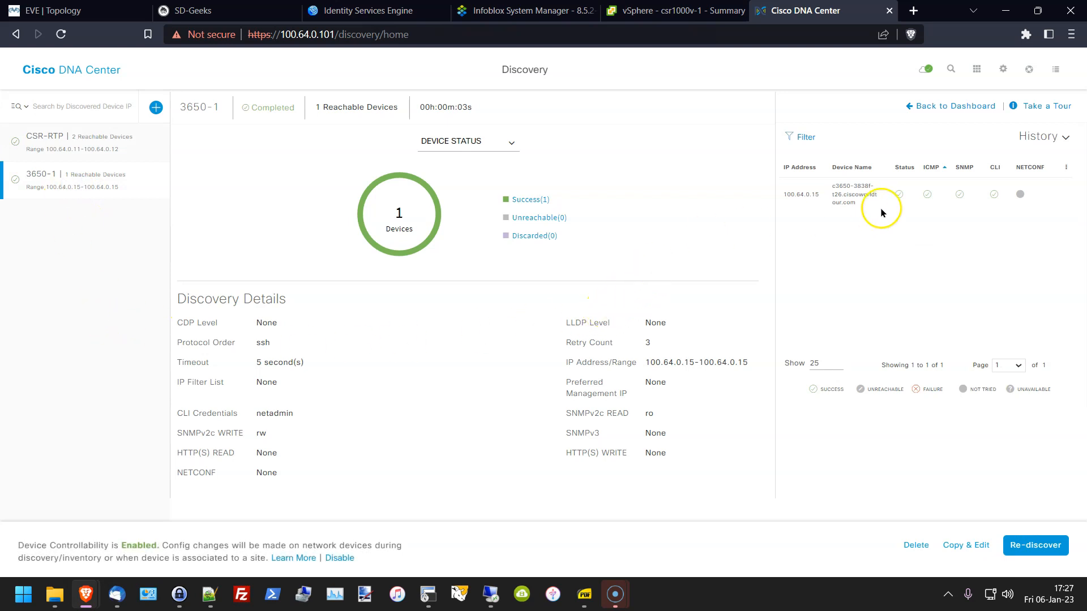
left_click(1035, 546)
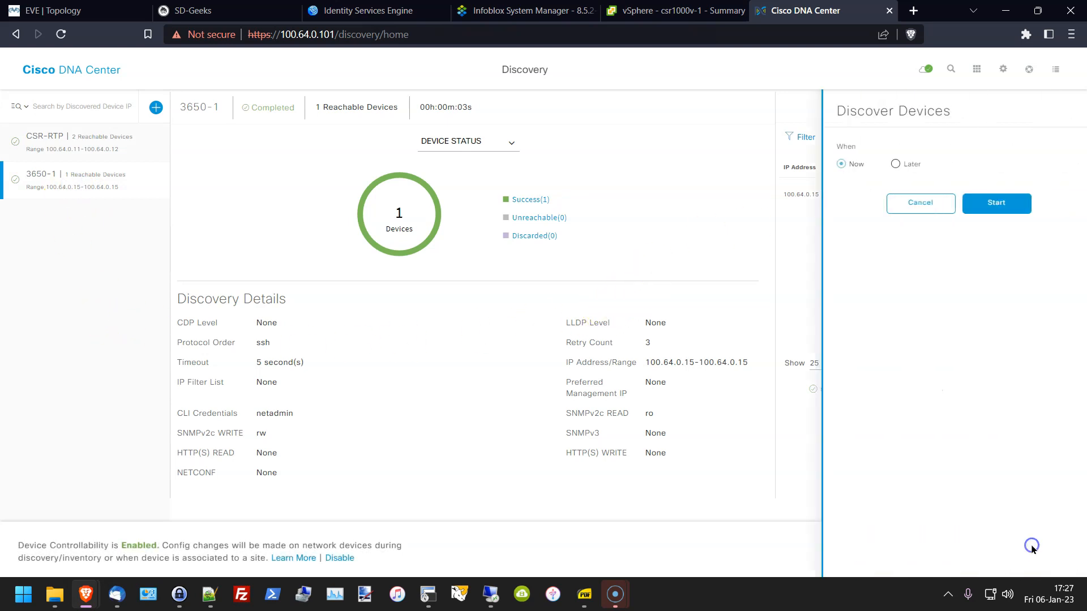
left_click(962, 210)
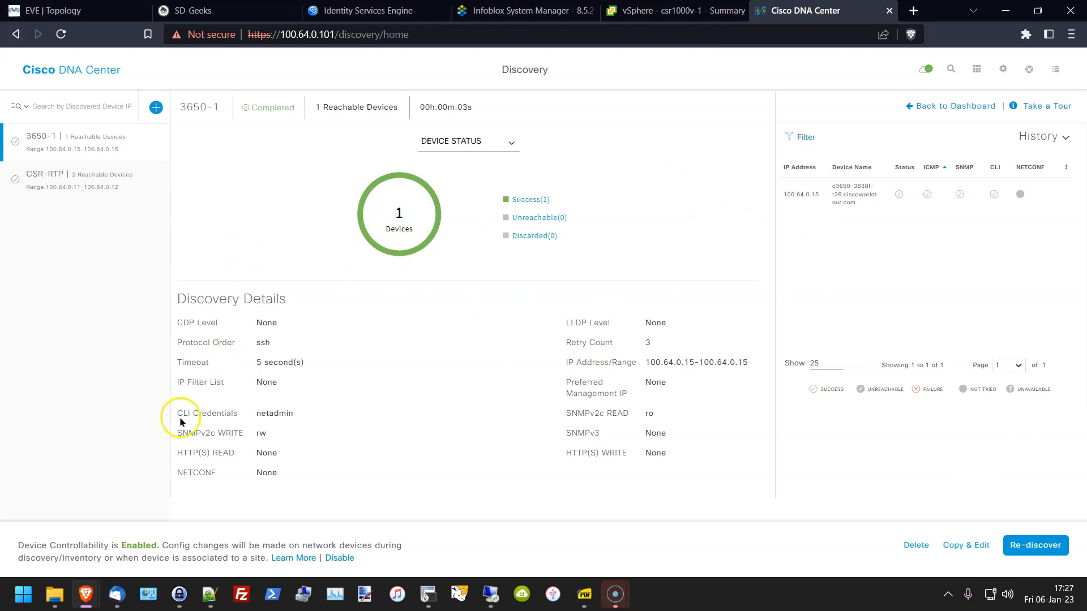
left_click(426, 597)
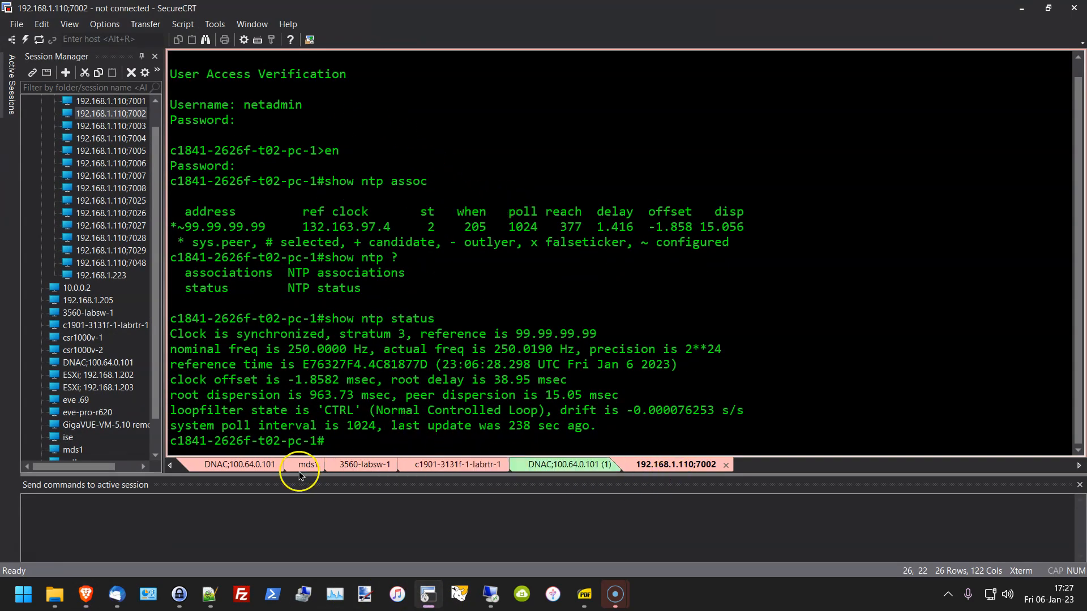
Step: Reconnect the 3560-labsw-1 session, closing the duplicate session that got opened
left_click(340, 470)
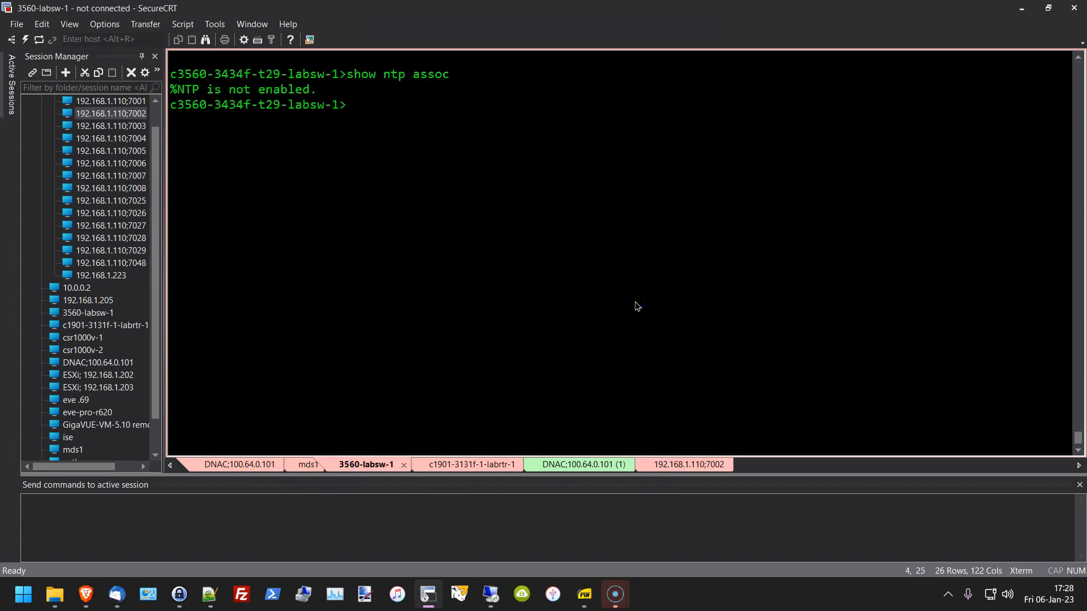
key("Return")
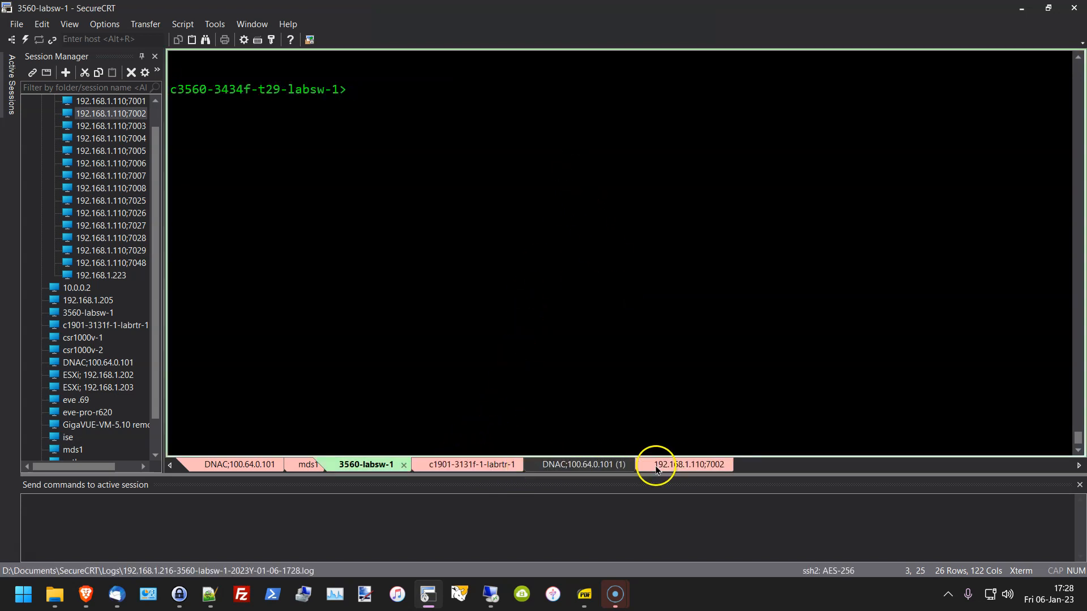
double_click(88, 314)
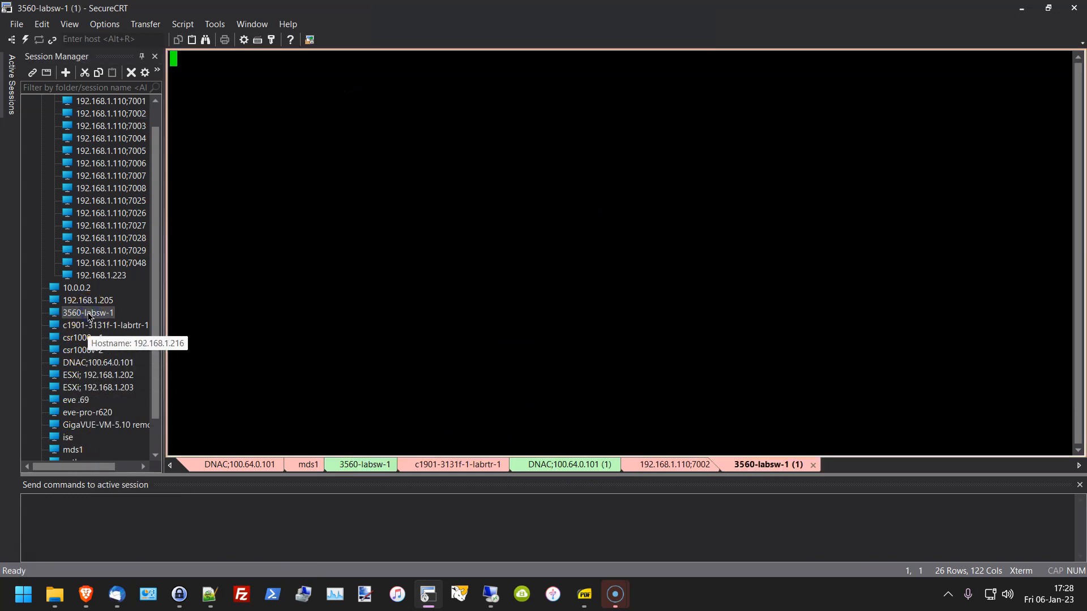
left_click(814, 466)
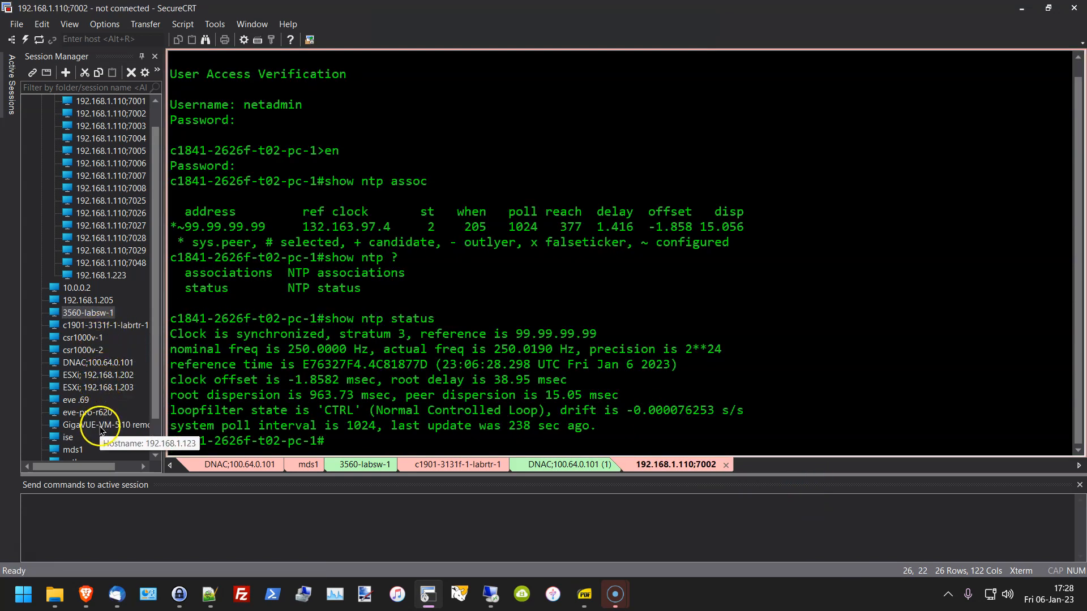
Step: Open sessions to sw2-3650 and the terminal-server console line 192.168.1.110;7026
scroll(112, 427, "down", 1)
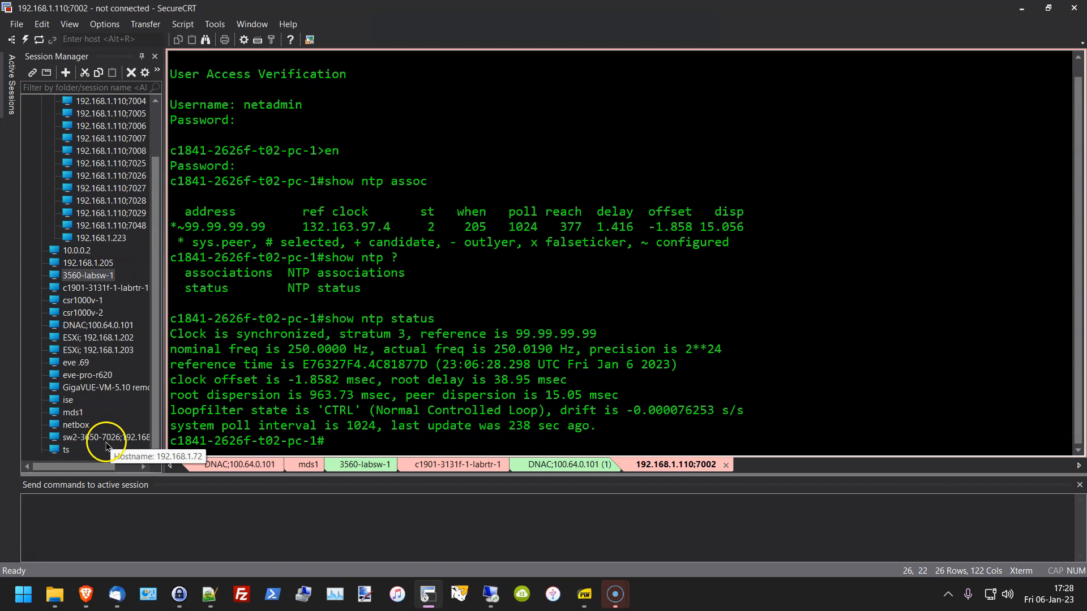
double_click(107, 443)
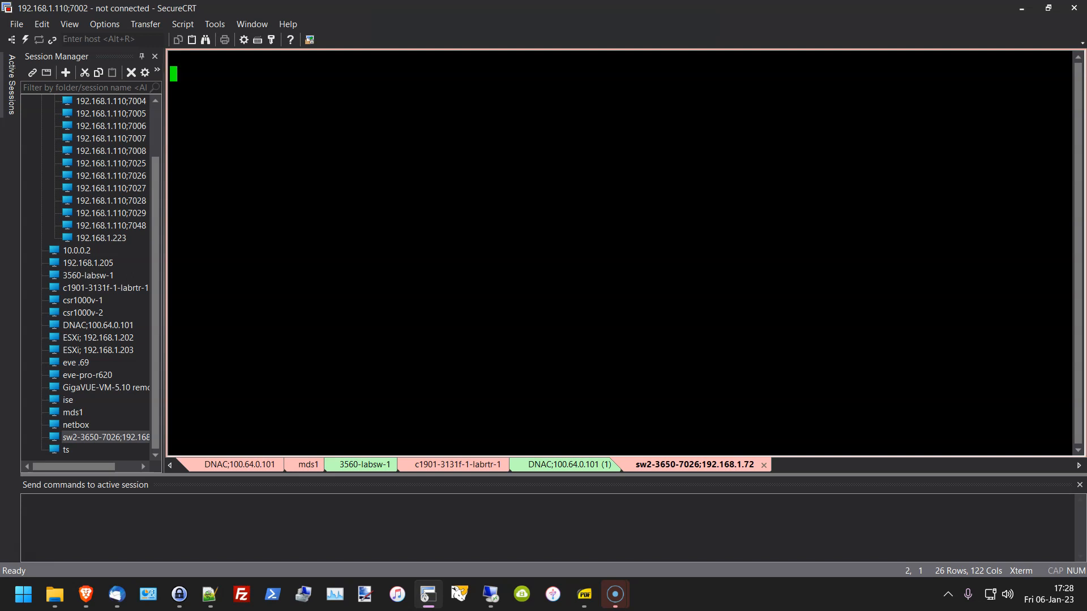
double_click(78, 443)
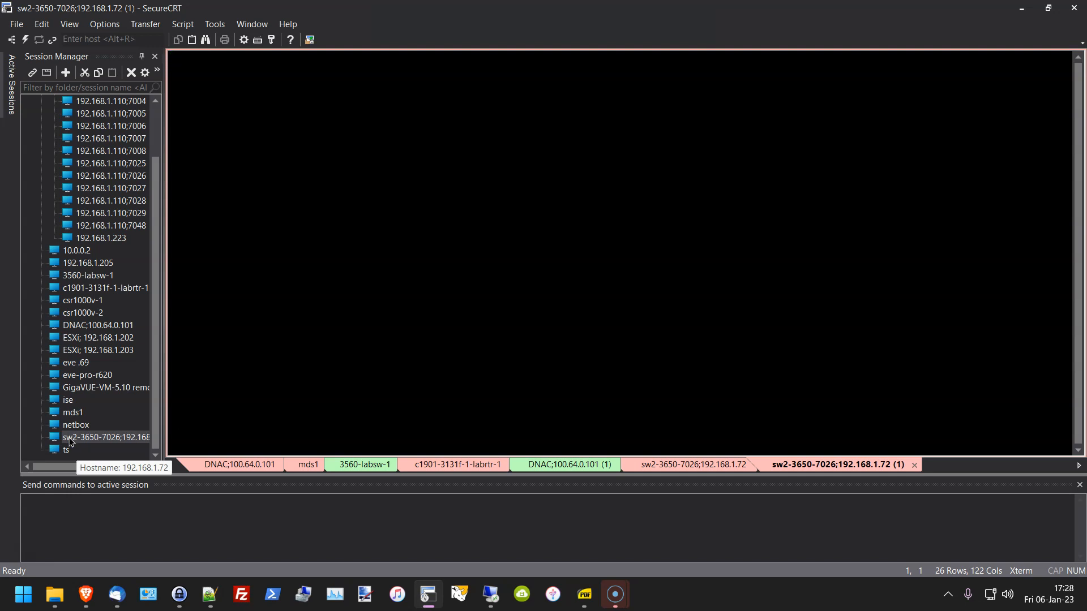
scroll(71, 442, "up", 2)
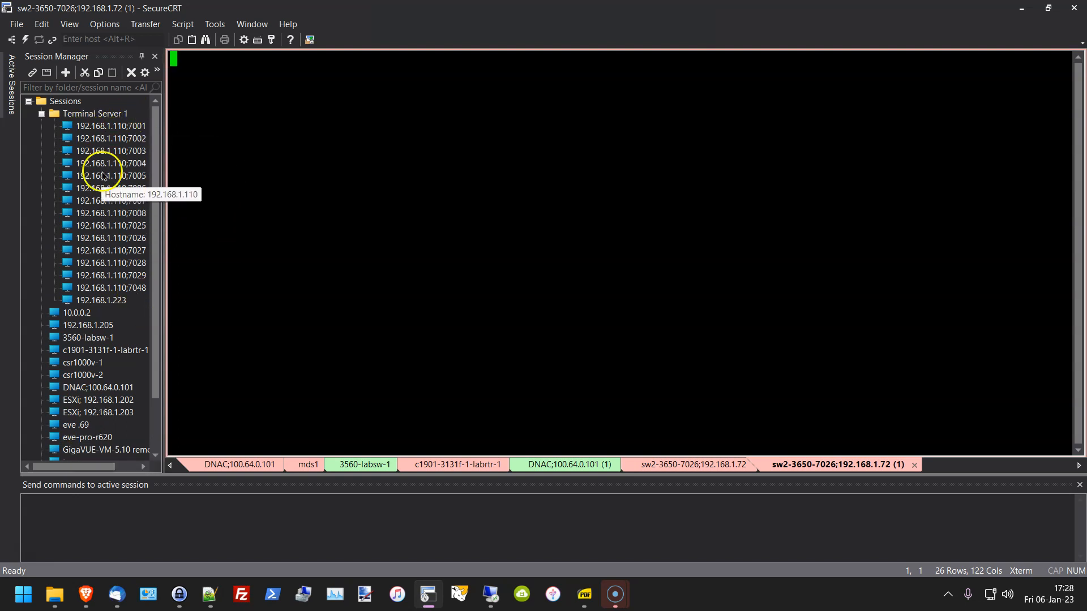
double_click(119, 237)
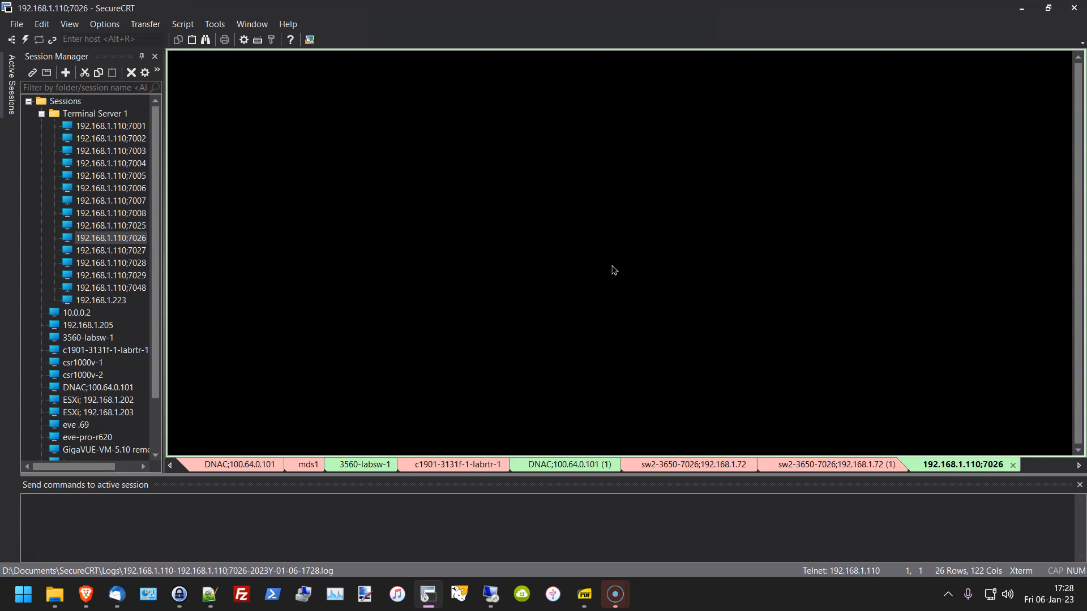
Step: Wake the c3650-3838f-t26 console, enter enable mode with its password, and run show run
key("Return")
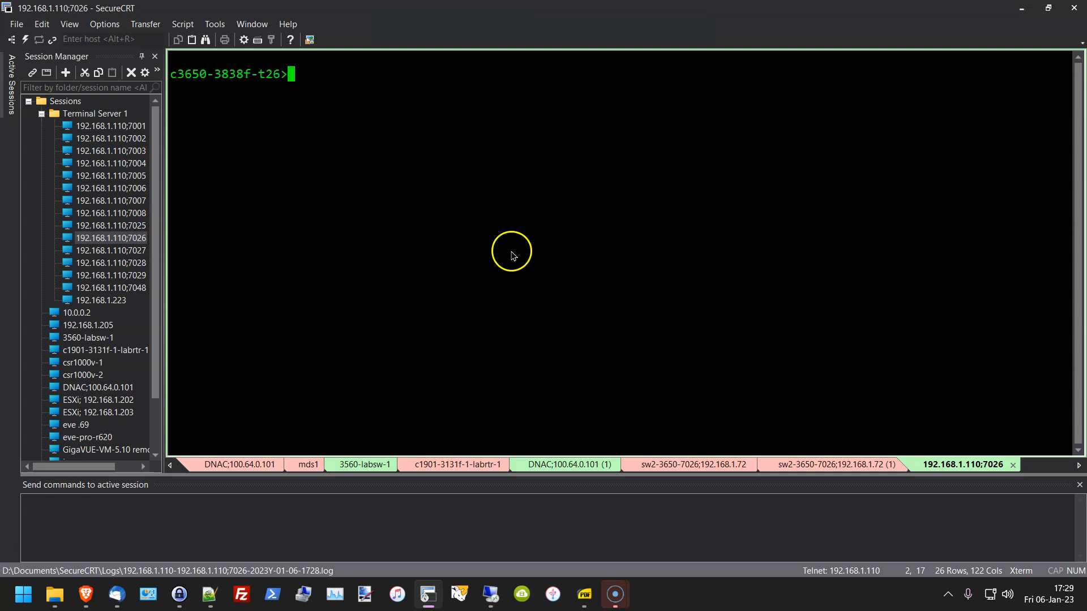
scroll(45, 340, "down", 2)
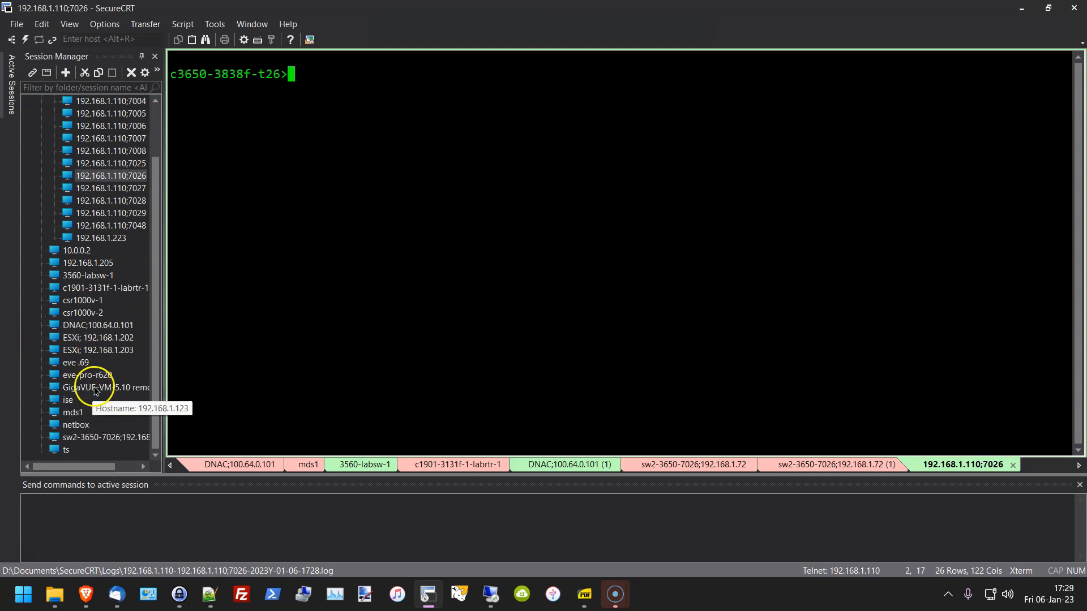
mouse_move(88, 468)
left_mouse_down()
mouse_move(111, 467)
mouse_move(76, 481)
left_mouse_up()
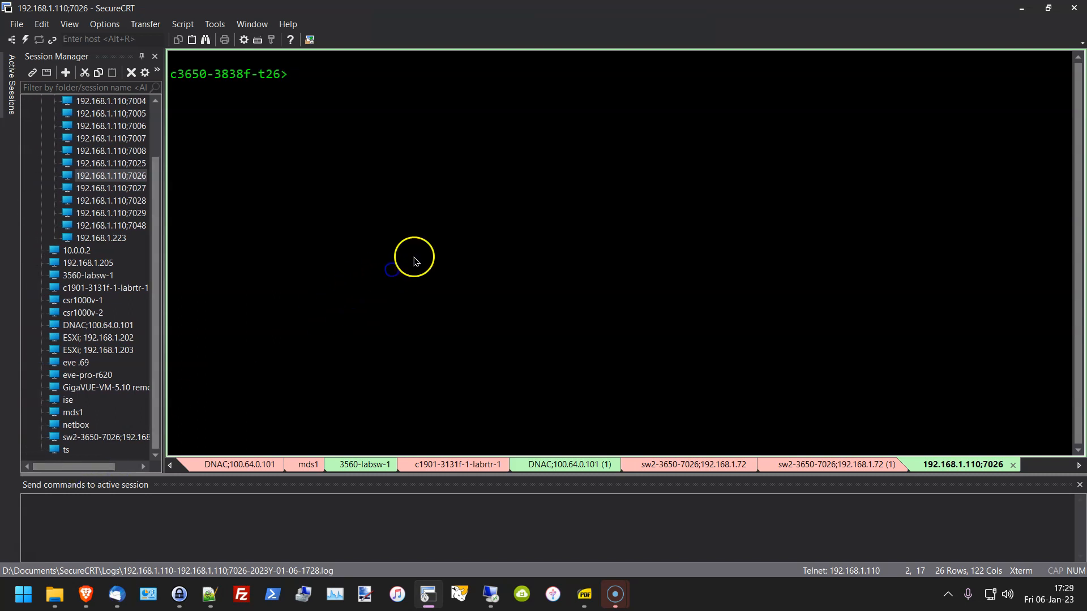
type("en")
key("Return")
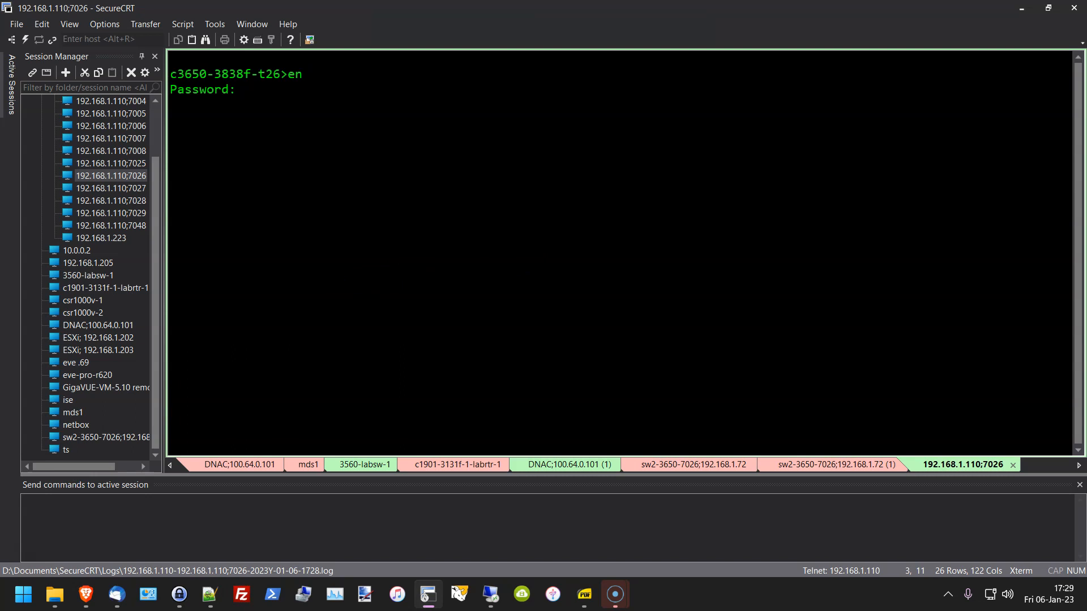
key("Return")
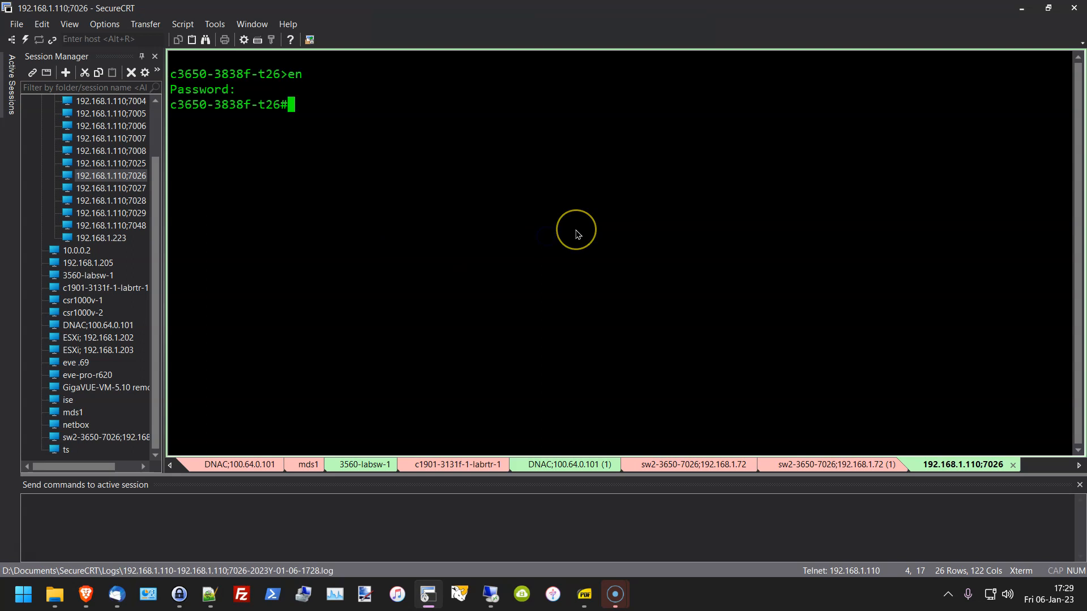
key("Return")
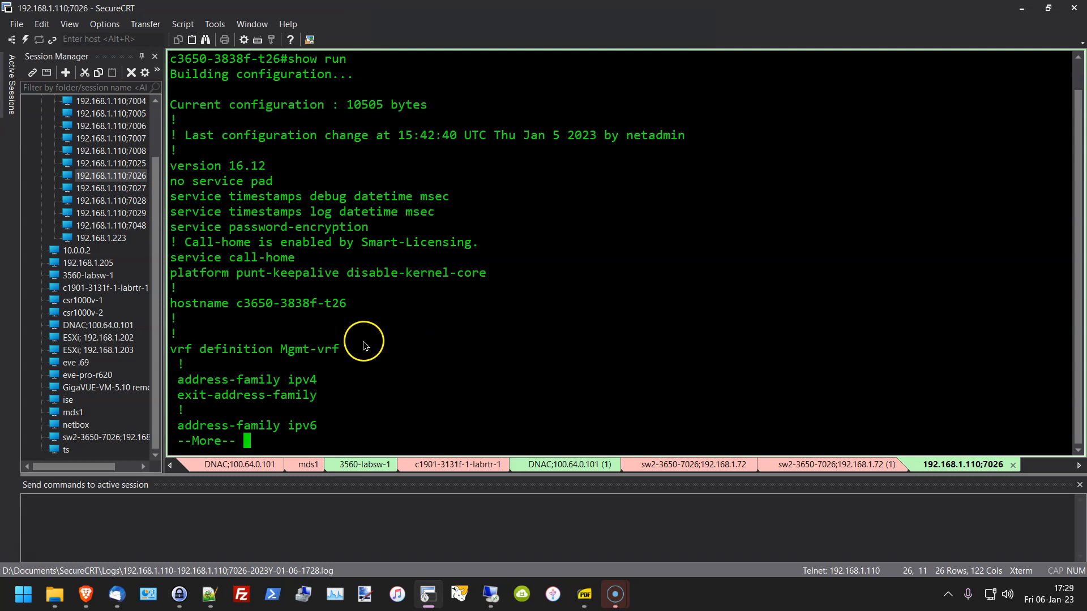
Step: Page the config past call-home, device-tracking and crypto pki to the license boot level line
key("space")
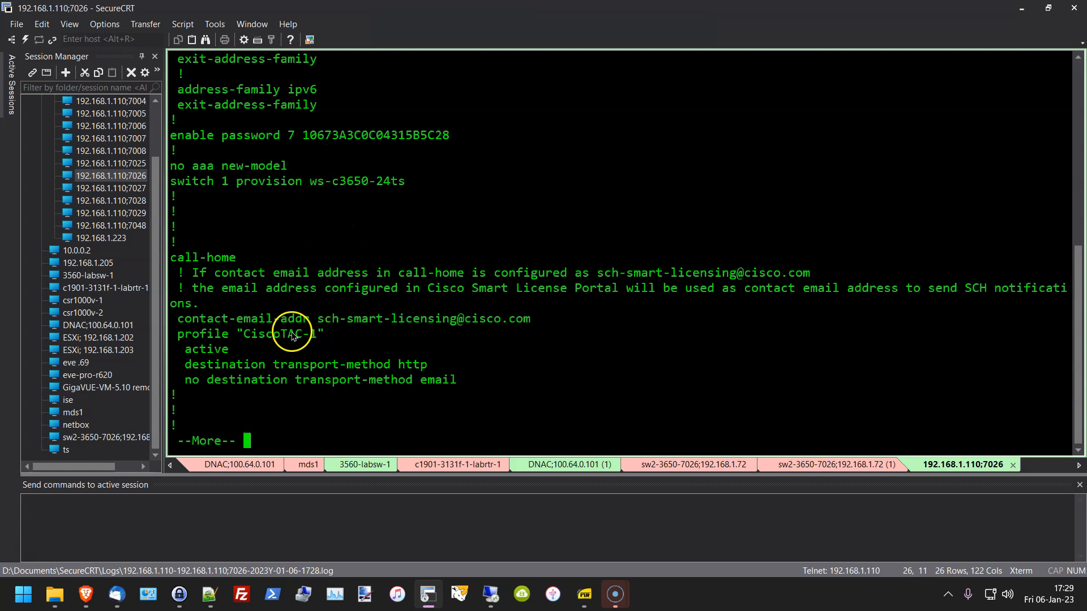
double_click(218, 258)
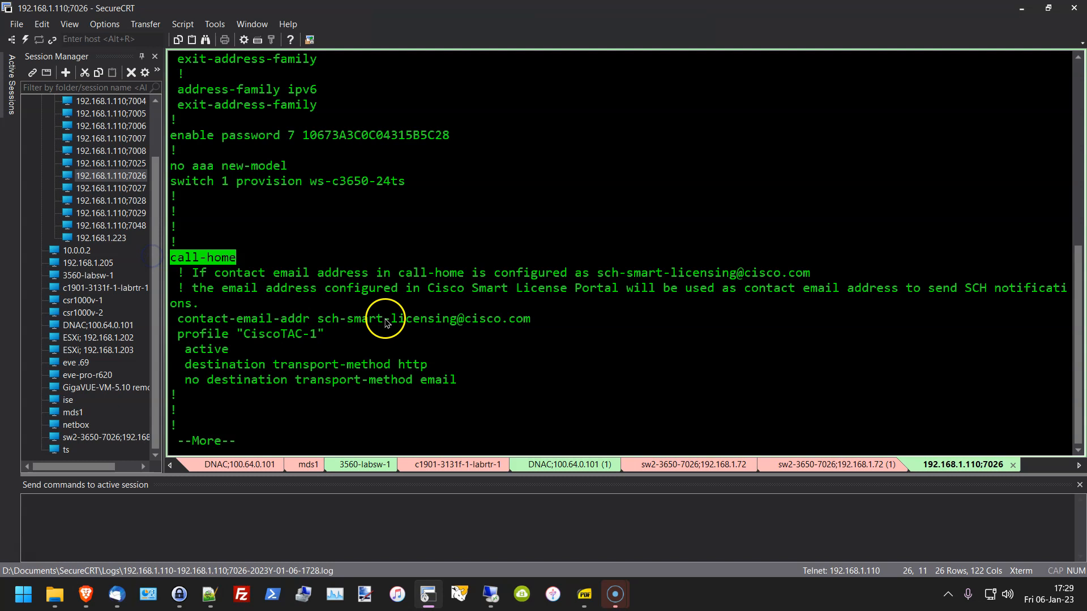
key("space")
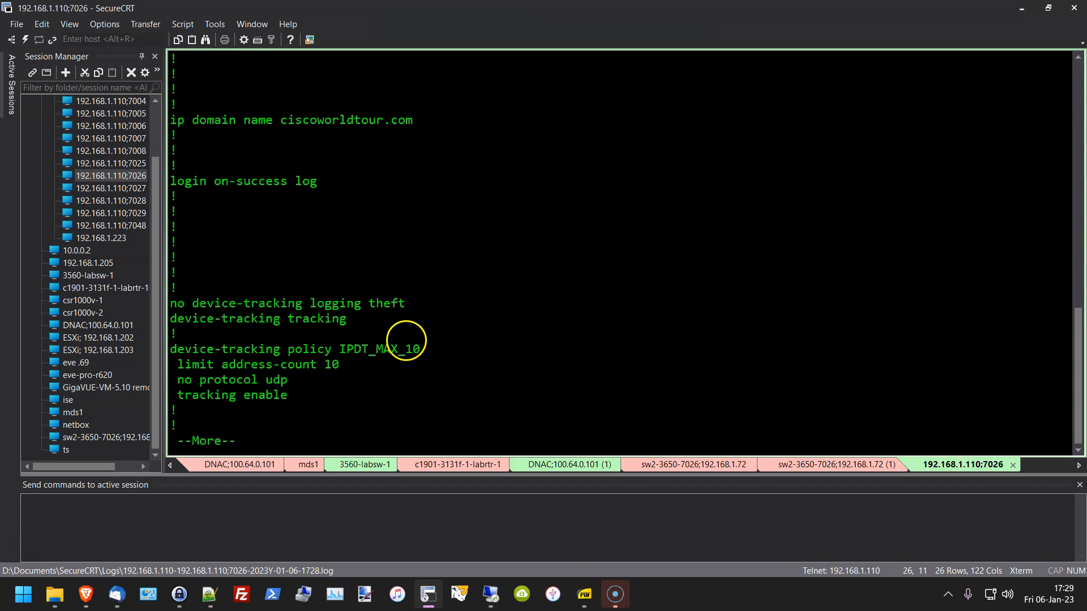
key("space")
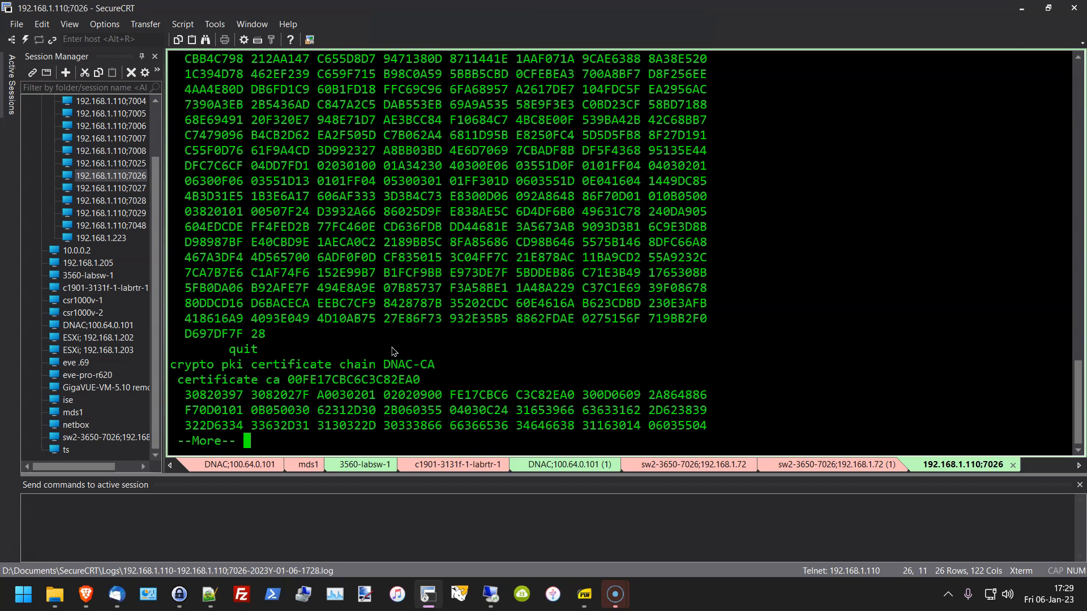
key("space")
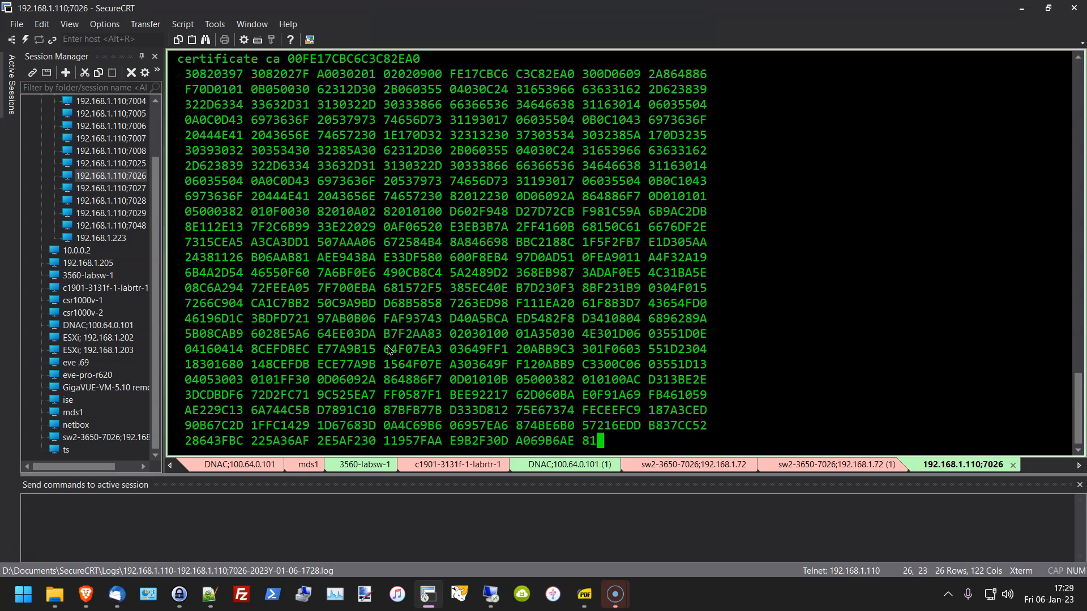
key("space")
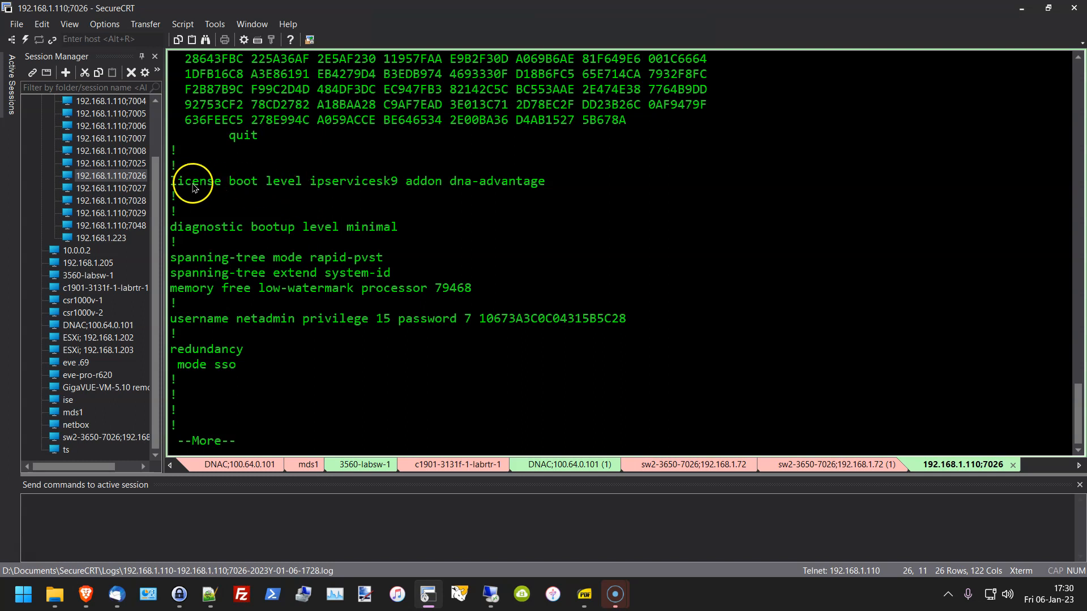
left_click_drag(173, 183, 572, 180)
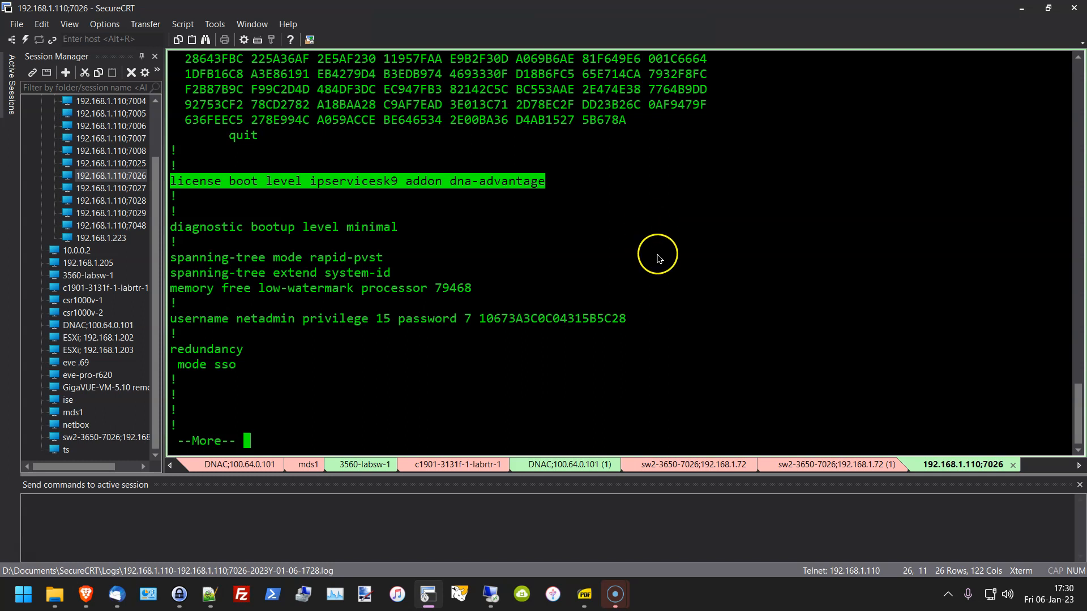
left_click(577, 180)
left_click_drag(577, 186, 127, 181)
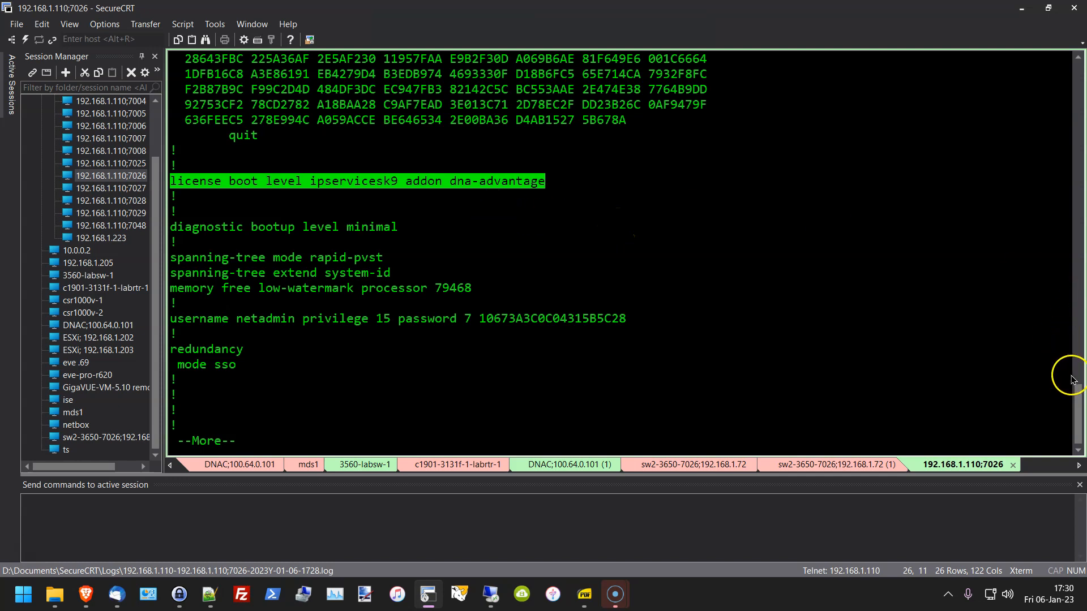
Step: Scroll through the output marking the switch 1 provision and ciscoworldtour.com domain-name lines
left_click_drag(1082, 407, 1080, 65)
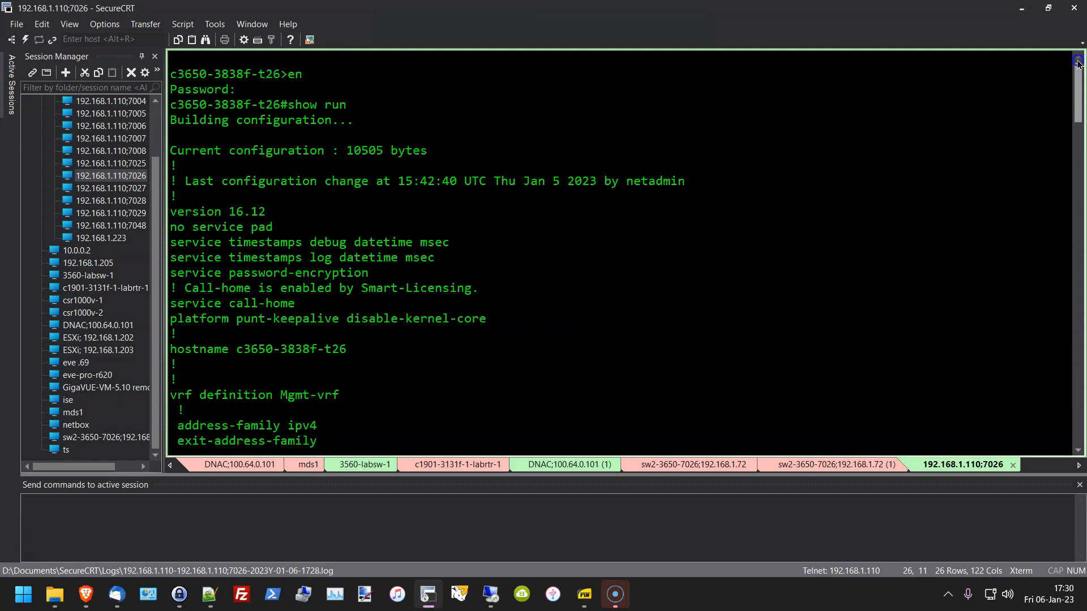
scroll(445, 221, "down", 5)
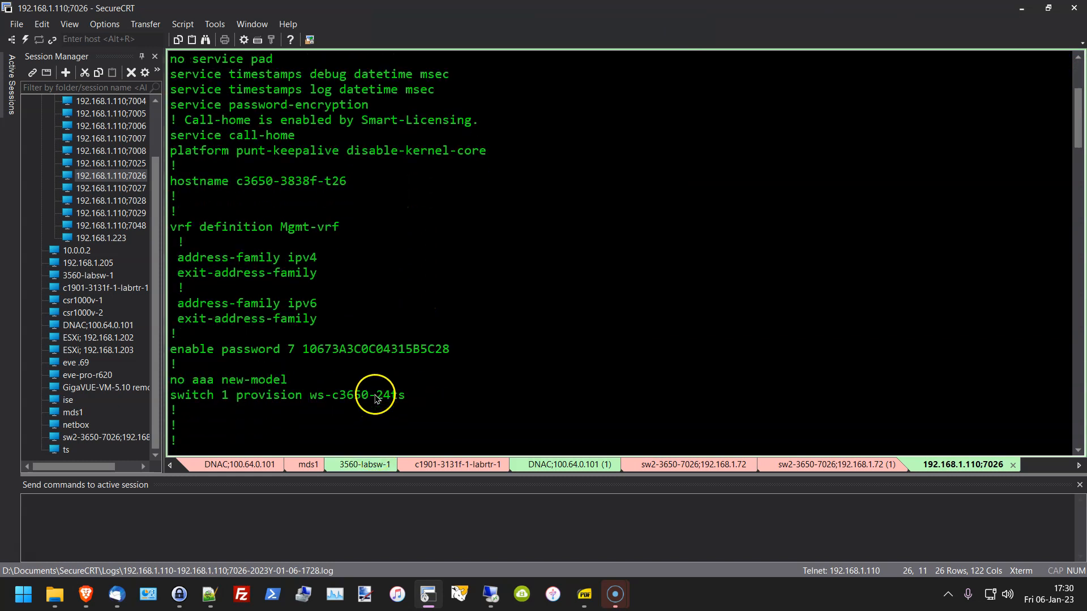
scroll(430, 339, "down", 2)
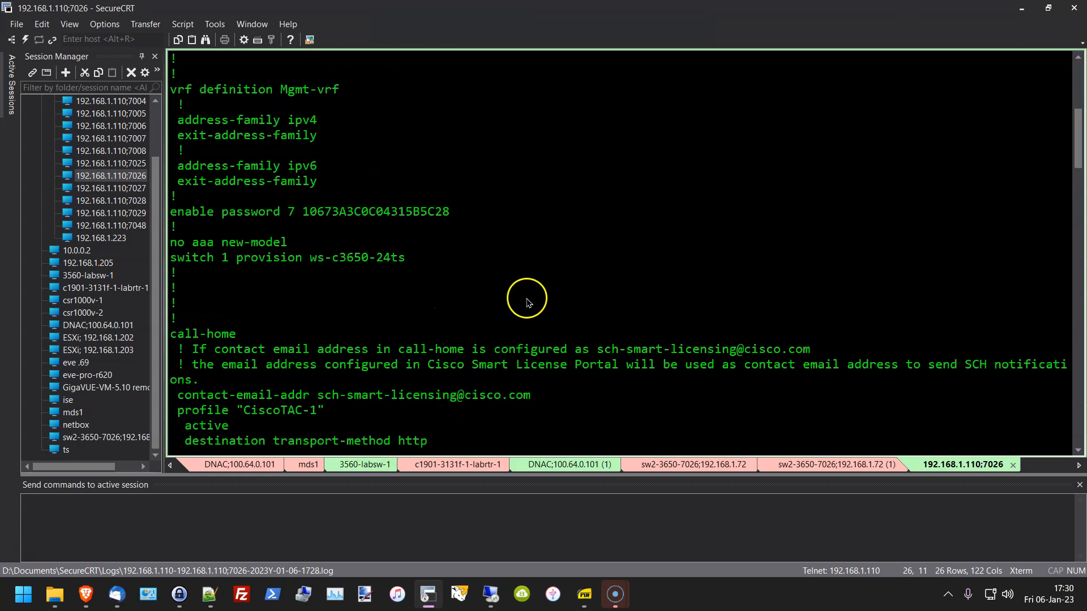
scroll(533, 312, "up", 2)
scroll(529, 331, "down", 2)
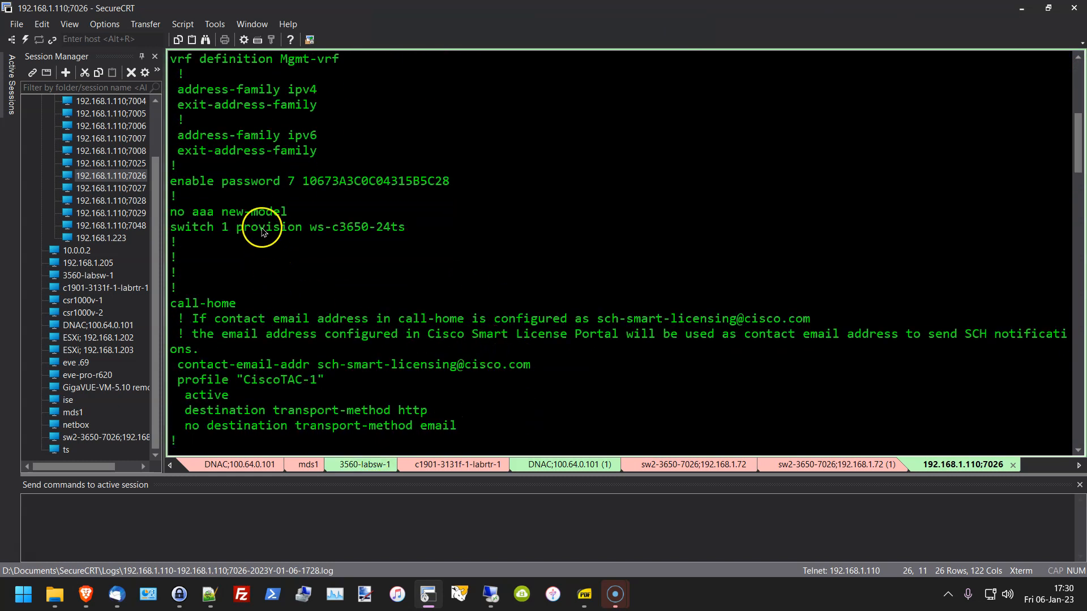
scroll(226, 232, "down", 2)
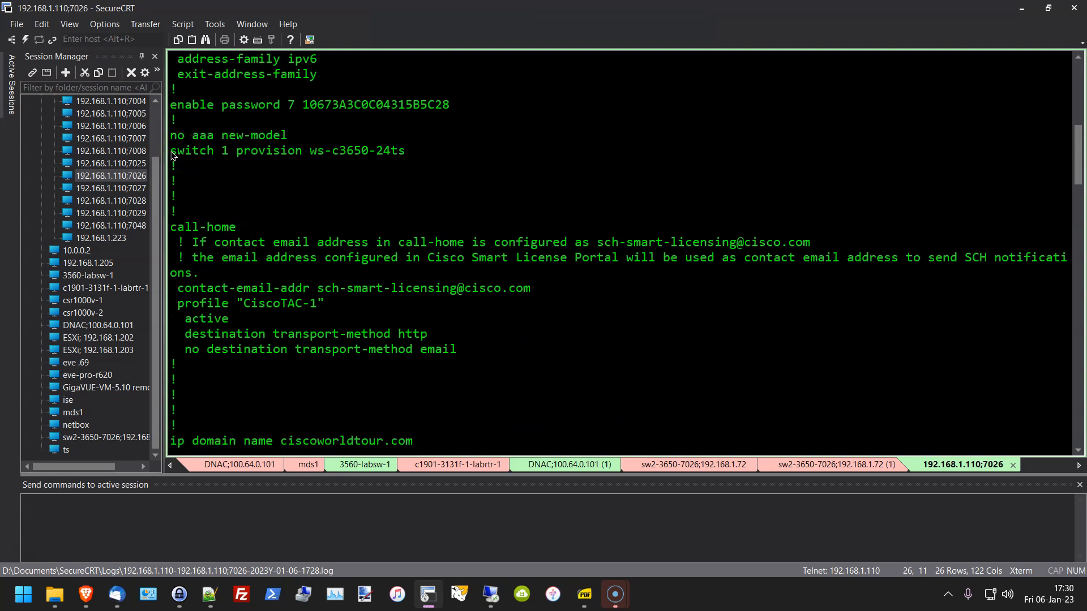
left_click_drag(171, 152, 189, 152)
scroll(171, 208, "down", 4)
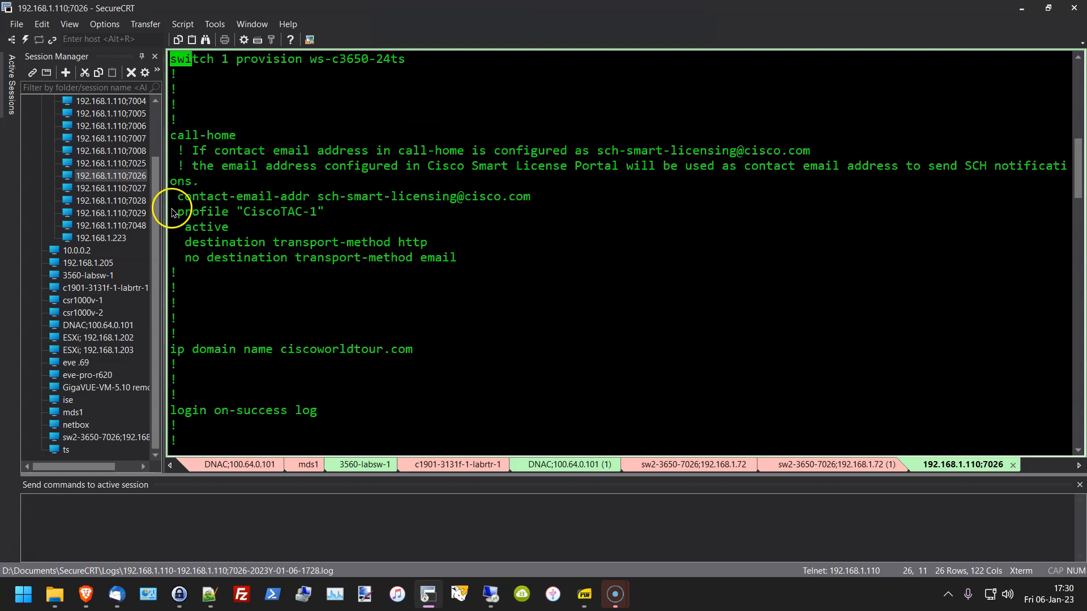
scroll(195, 260, "down", 2)
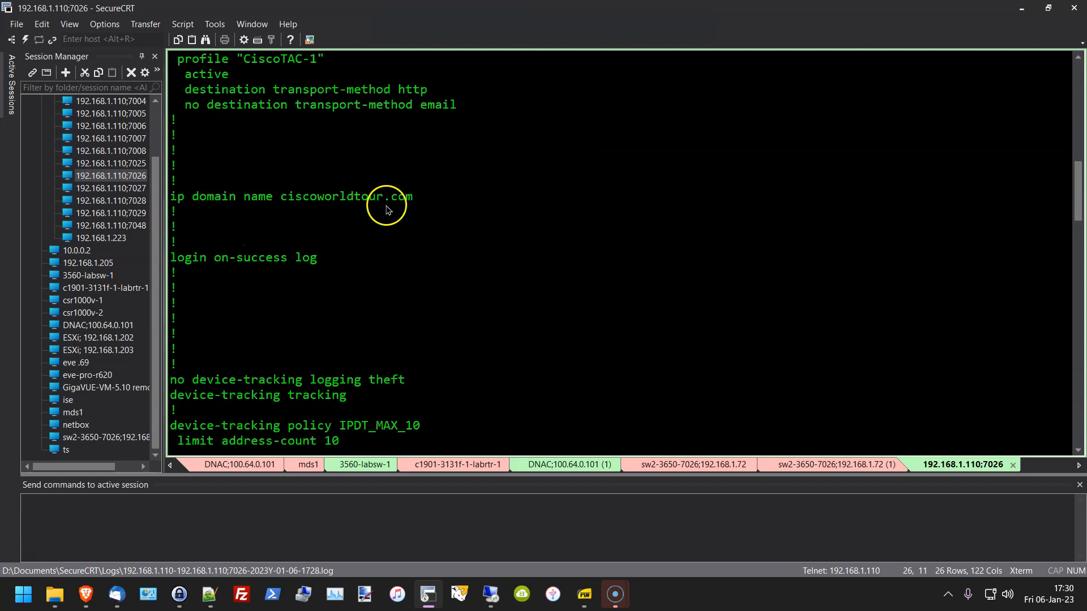
left_click_drag(422, 201, 199, 200)
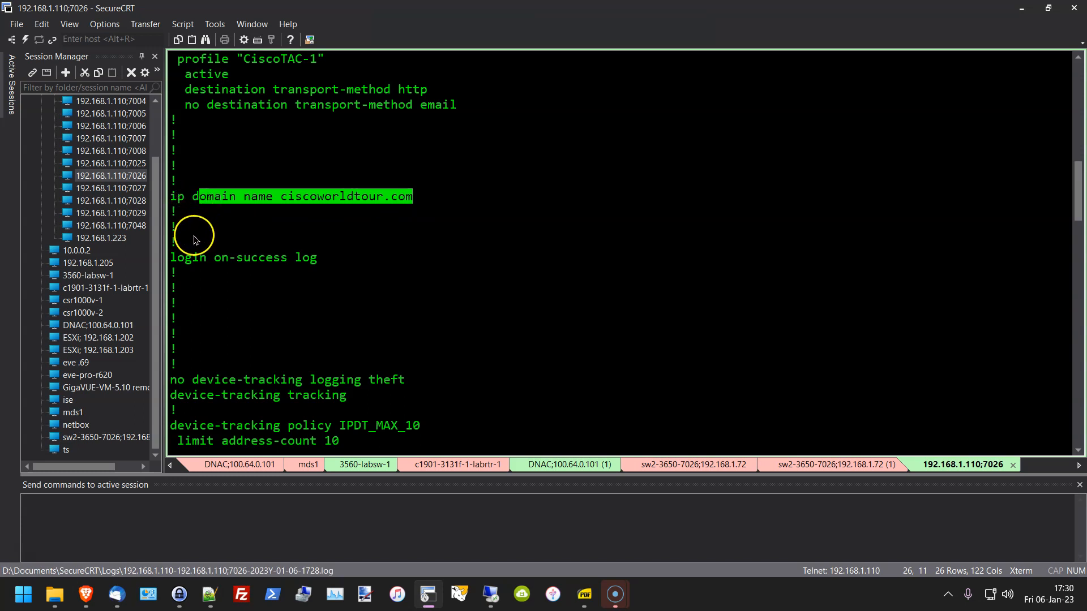
Step: Highlight the netadmin username, GigabitEthernet1/0/1 and access vlan 5 lines, then minimise SecureCRT
scroll(247, 300, "down", 5)
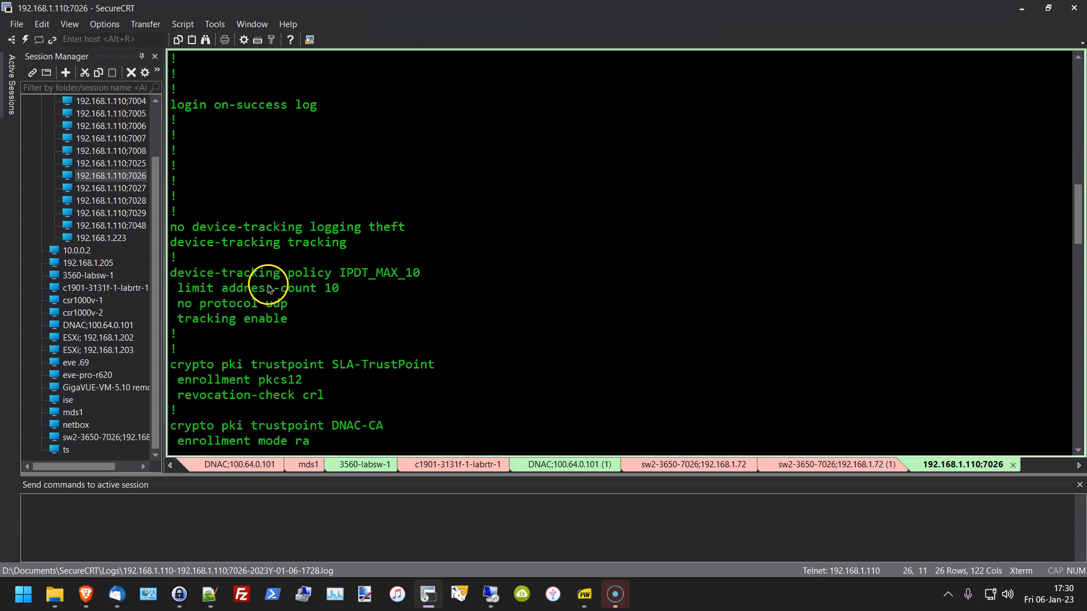
scroll(272, 290, "down", 6)
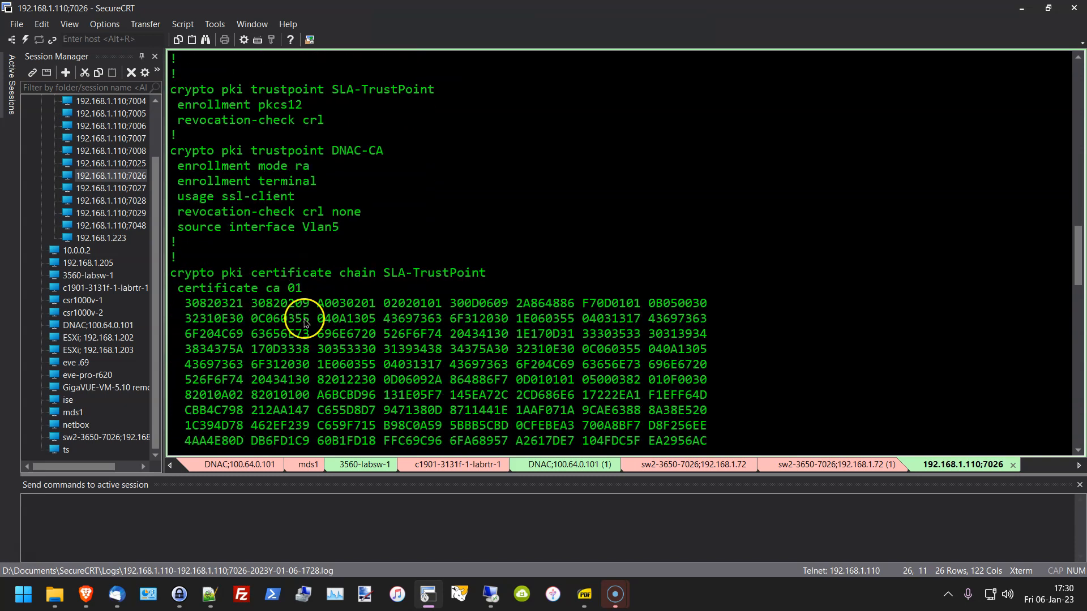
scroll(310, 369, "down", 12)
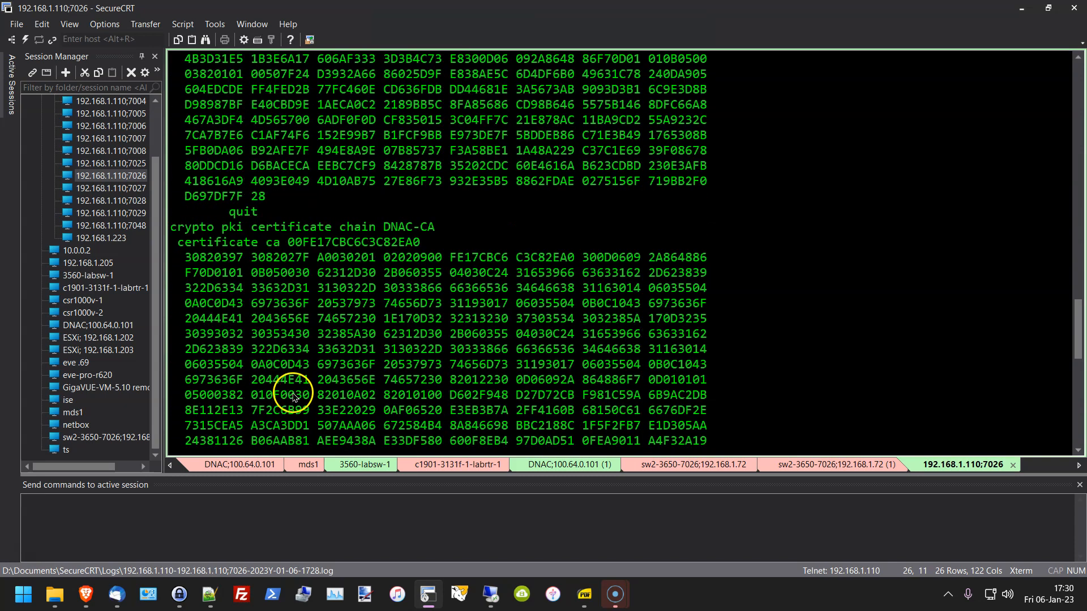
scroll(286, 390, "down", 12)
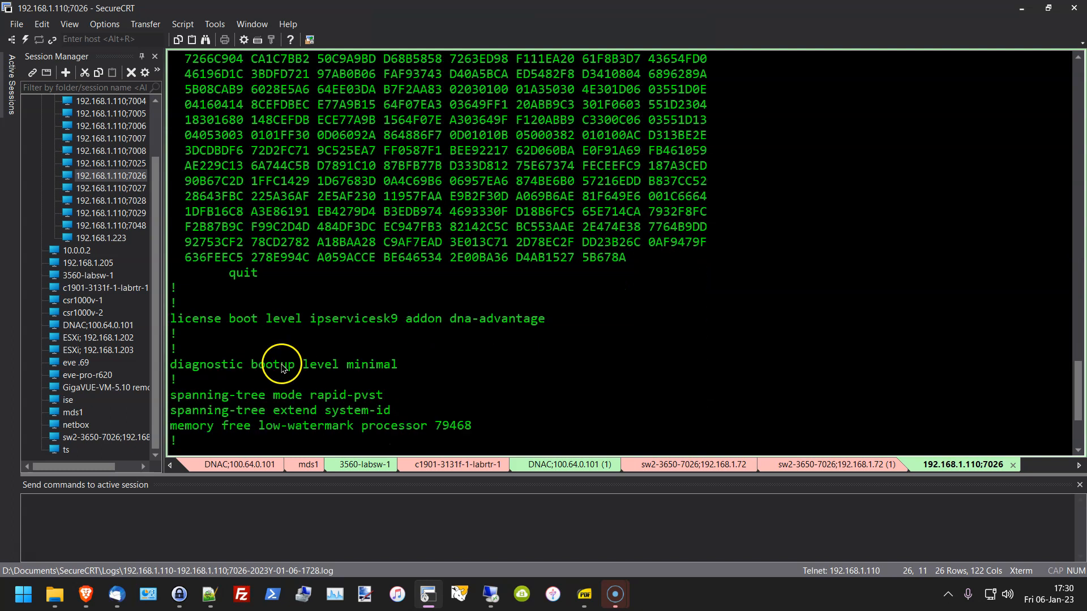
scroll(281, 361, "down", 1)
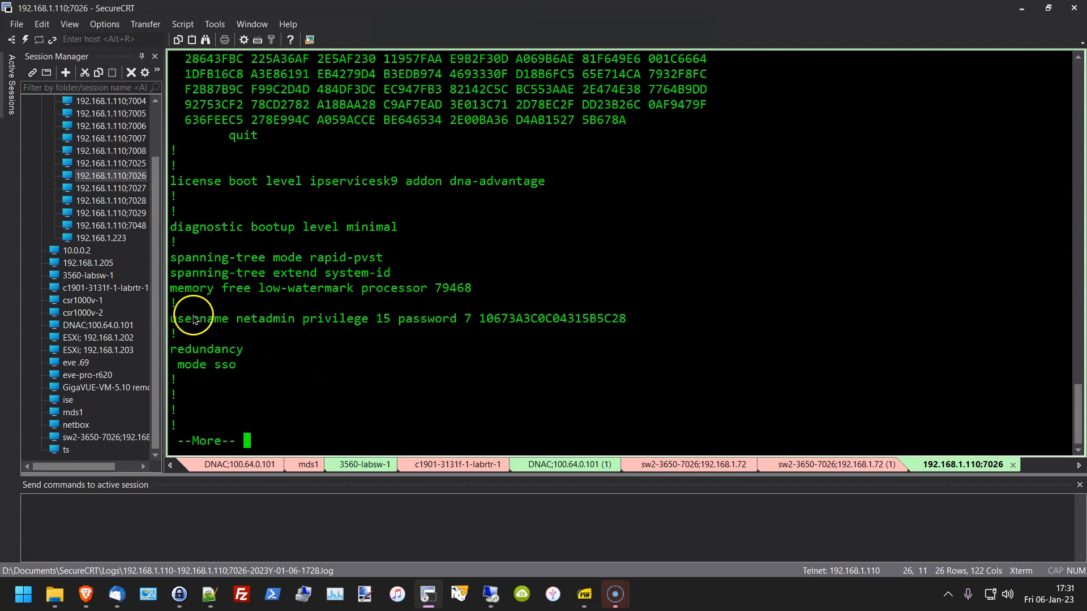
left_click_drag(179, 320, 646, 330)
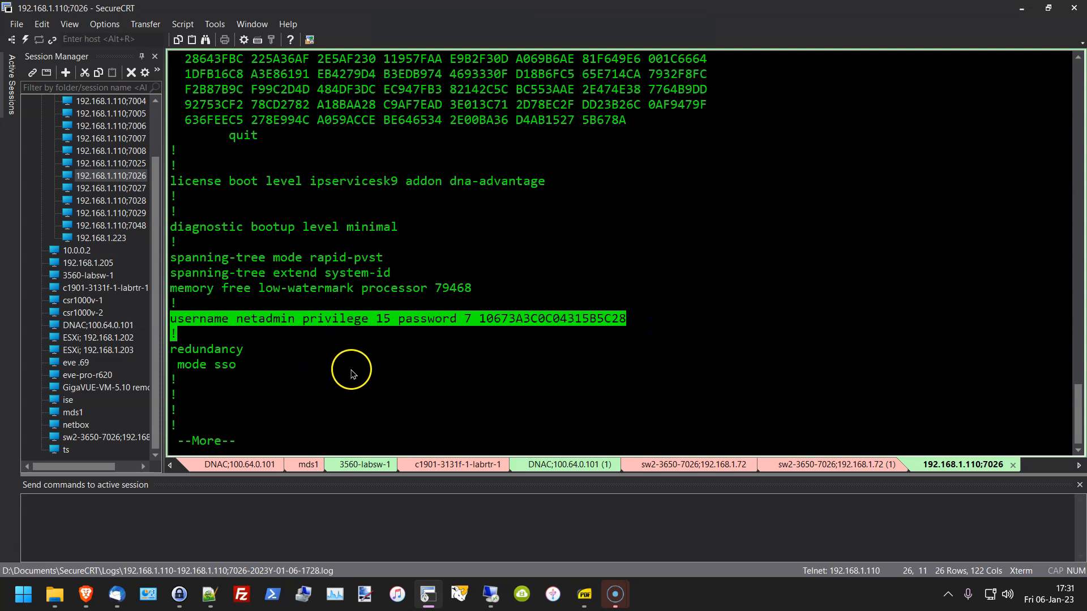
key("space")
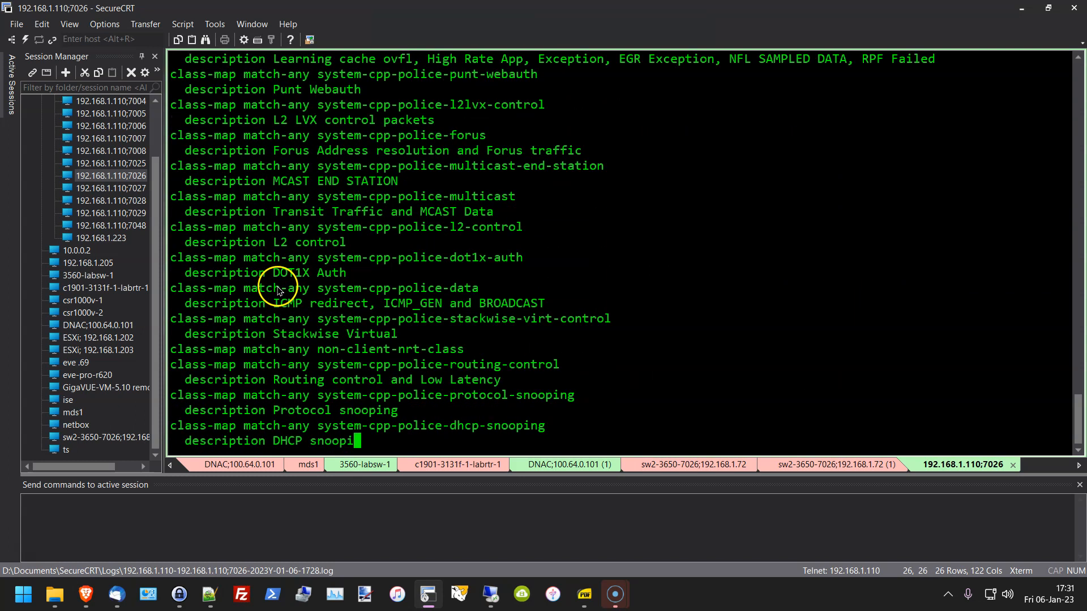
key("space")
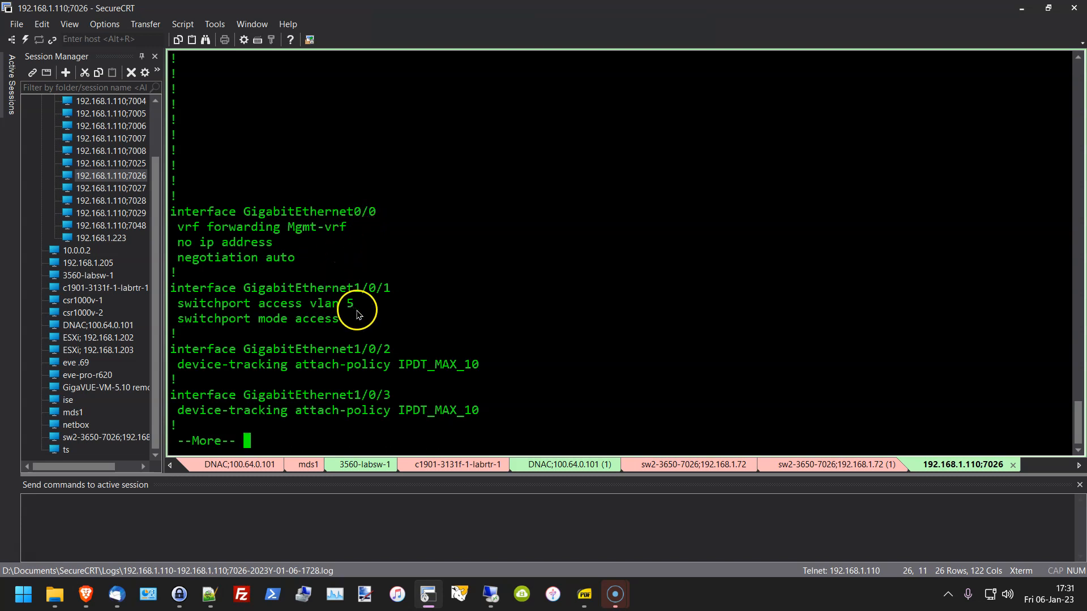
left_click_drag(400, 287, 240, 292)
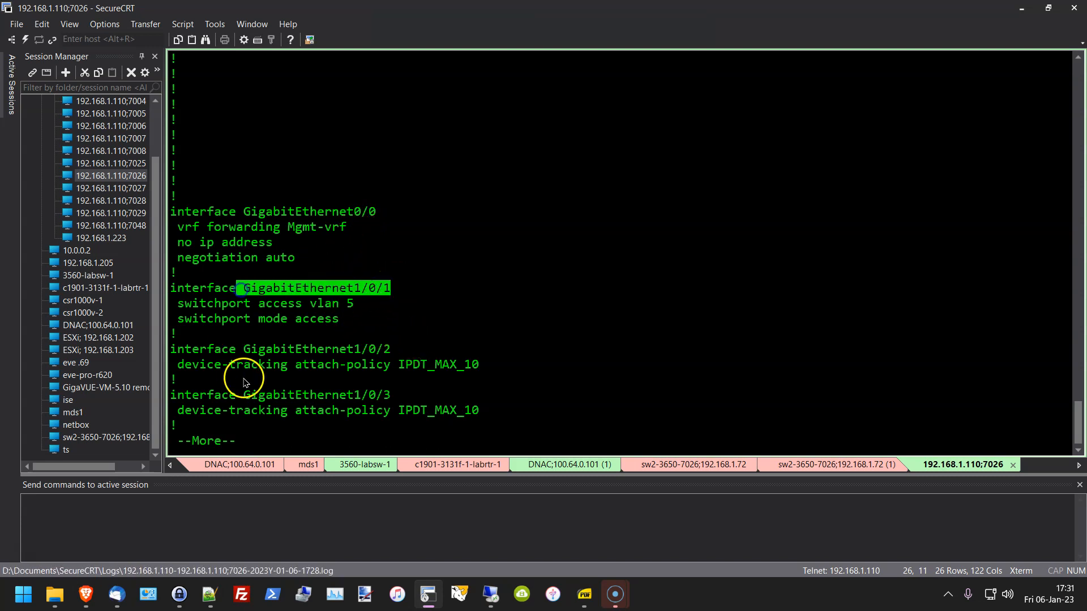
left_click_drag(355, 305, 288, 304)
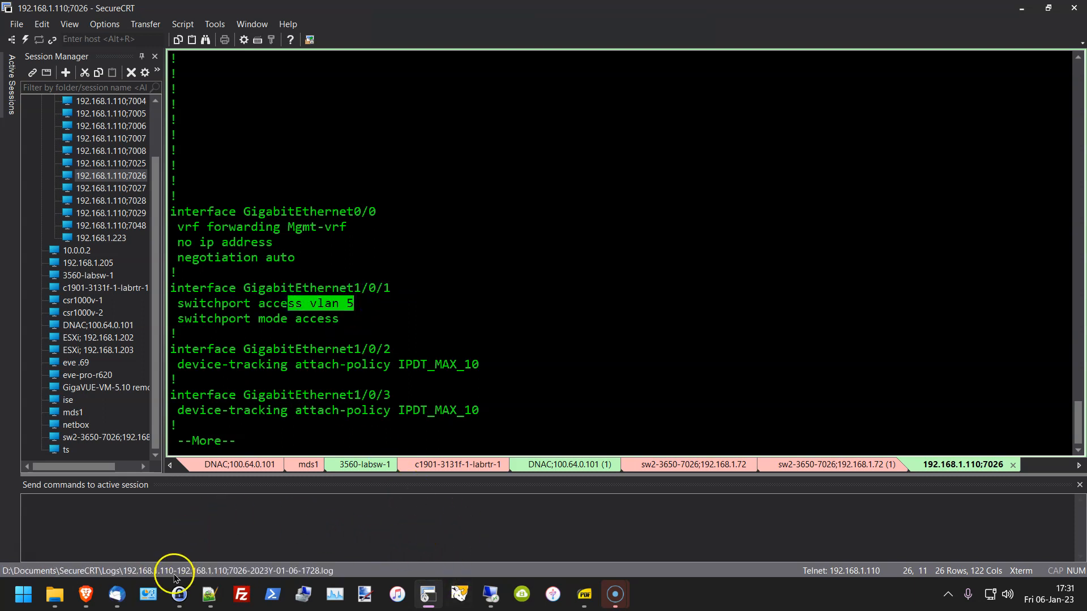
left_click(426, 588)
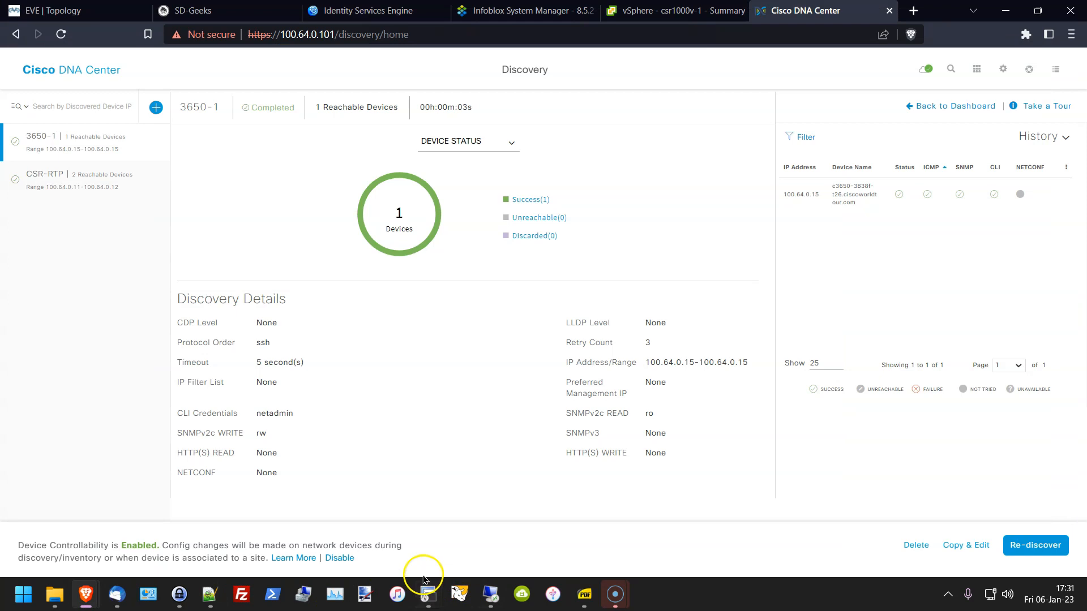
Step: Show EVE-NG's Link 1 (VLAN 5) between 3650-1 and labsw, then return to the SecureCRT console
left_click(85, 10)
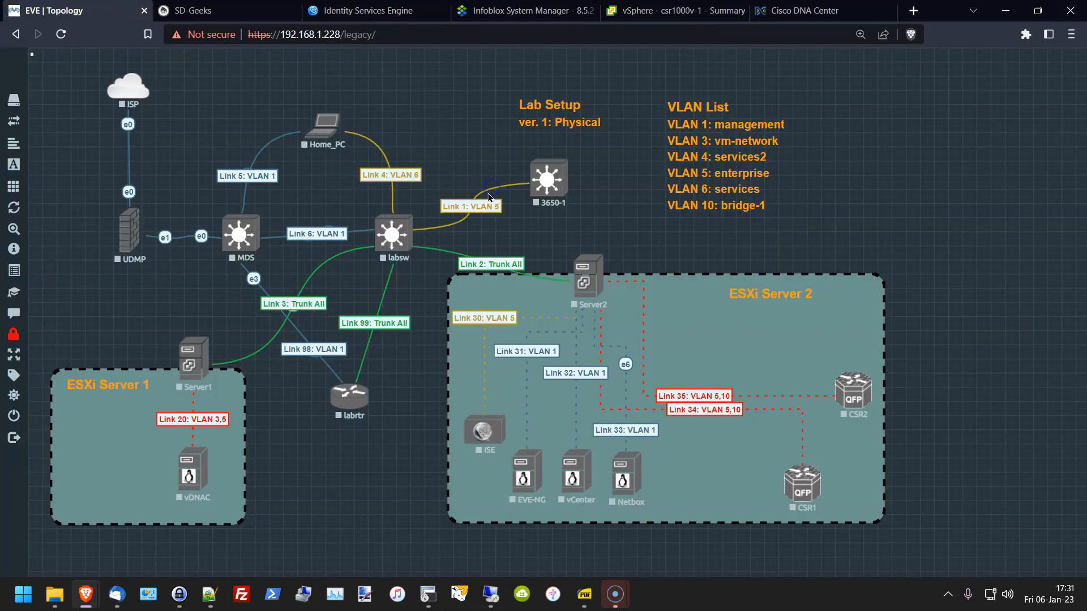
left_click(509, 199)
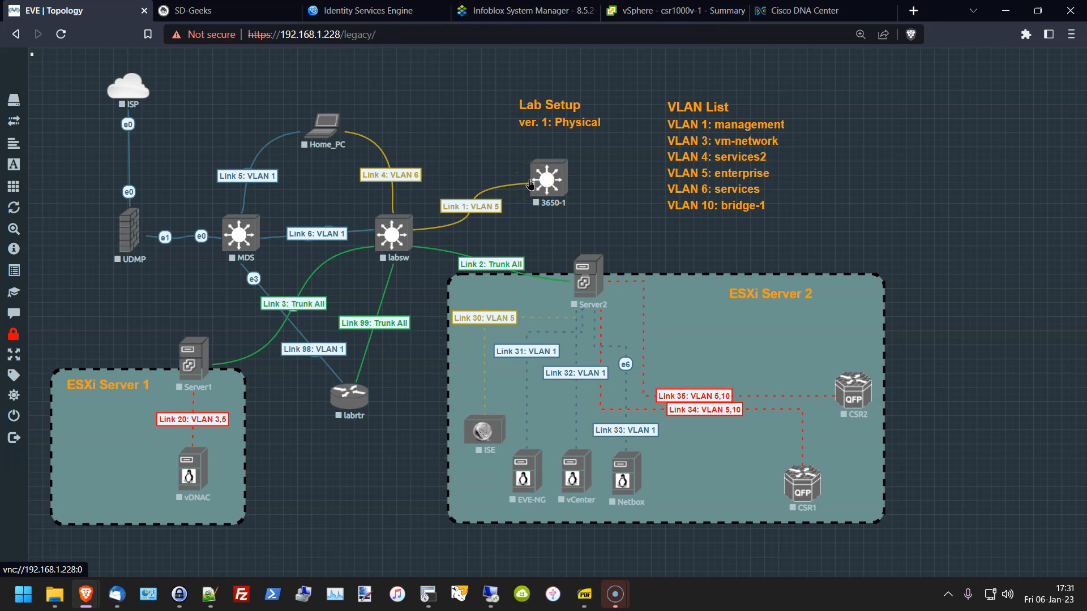
left_click_drag(507, 186, 464, 222)
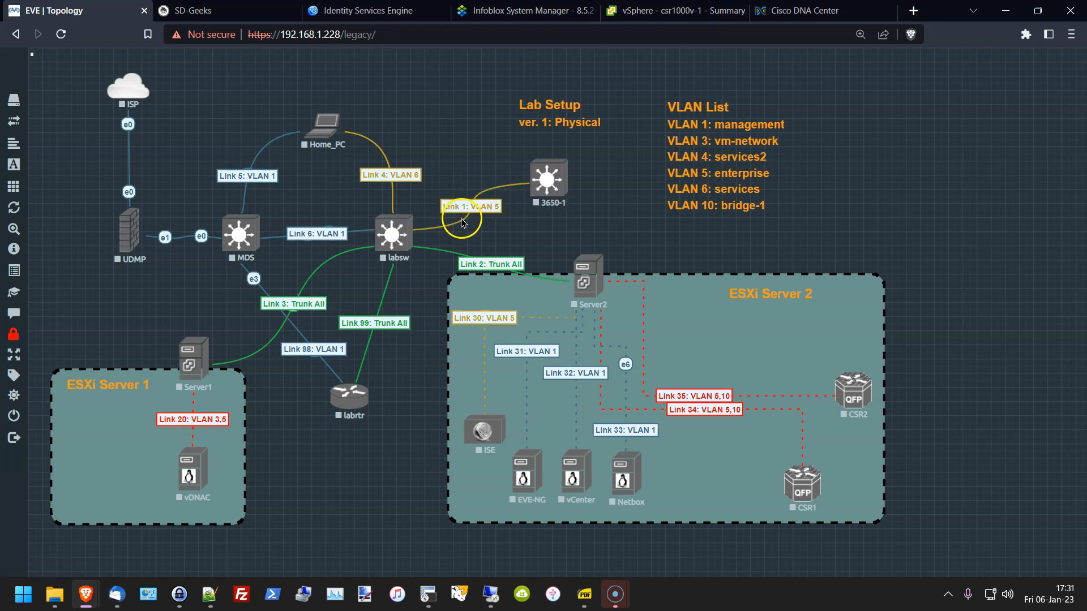
mouse_move(489, 591)
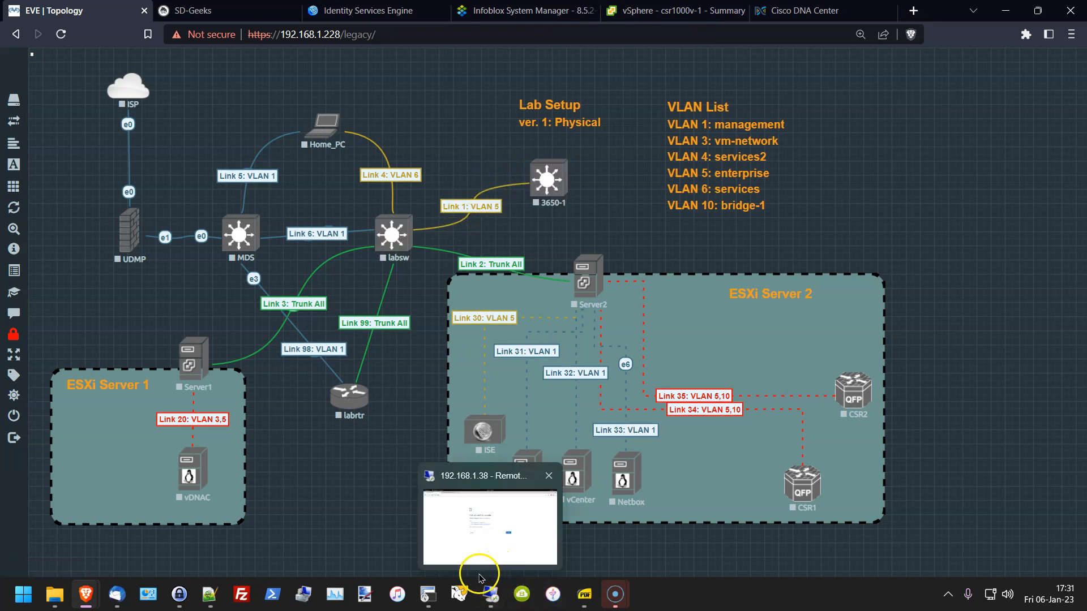
left_click(429, 589)
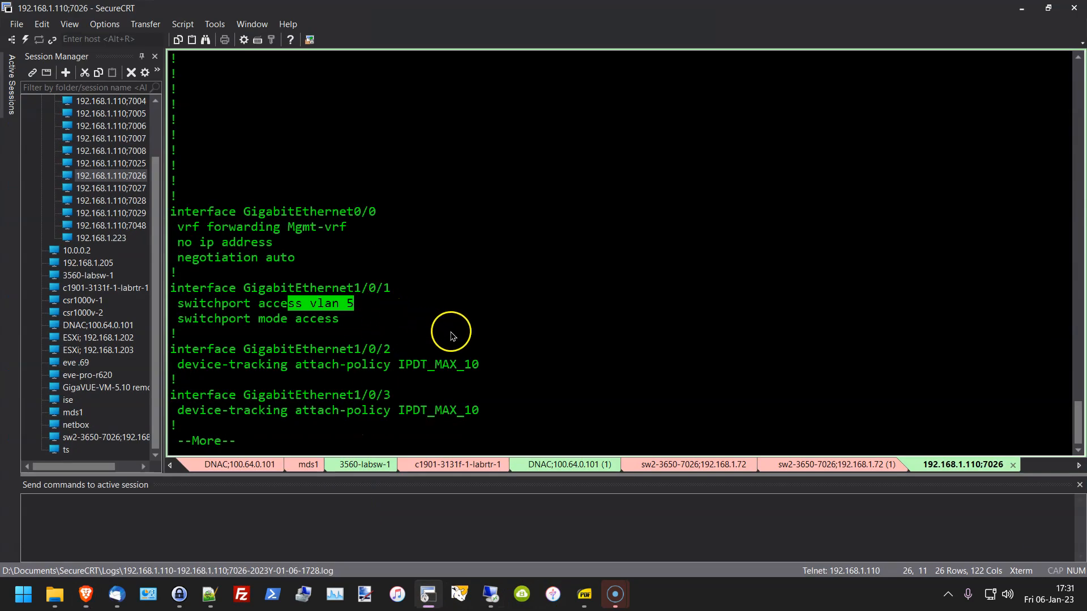
Step: Page on to interface Vlan5 and highlight its 100.64.0.15 address block
left_click(498, 324)
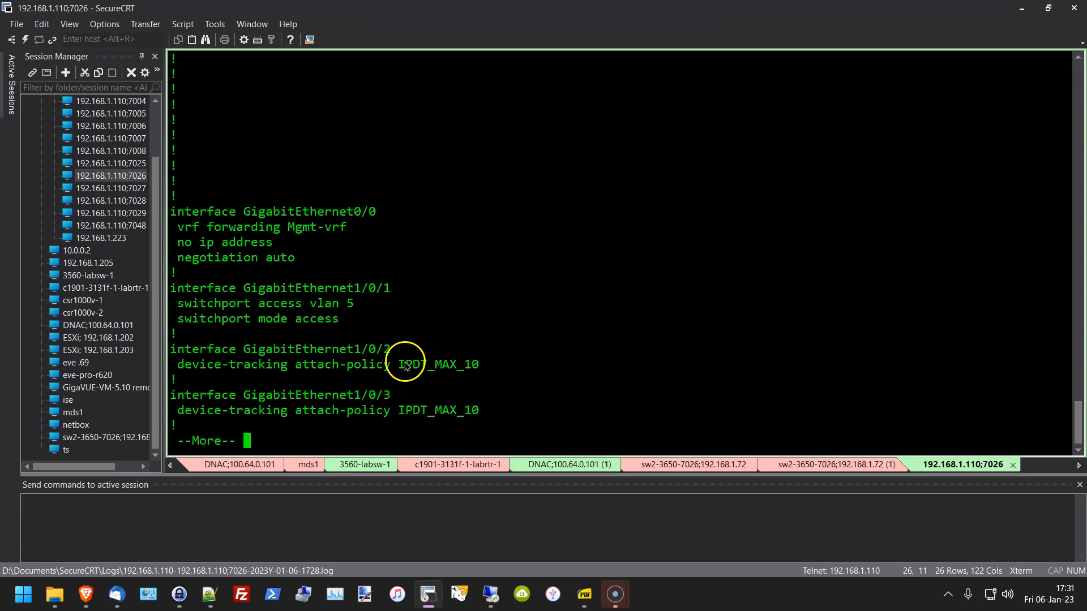
key("space")
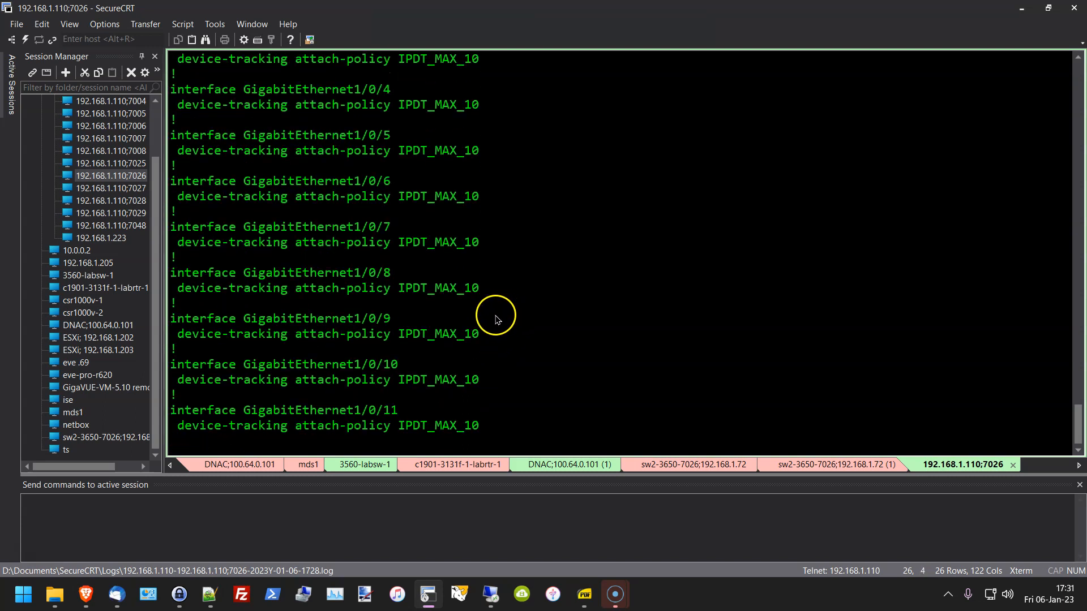
key("space")
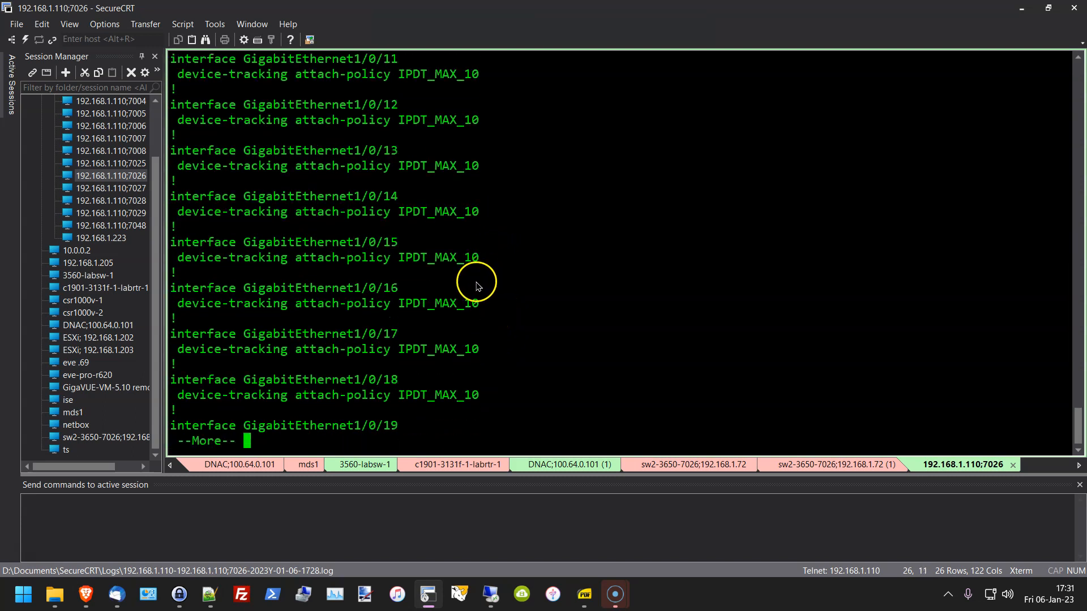
key("space")
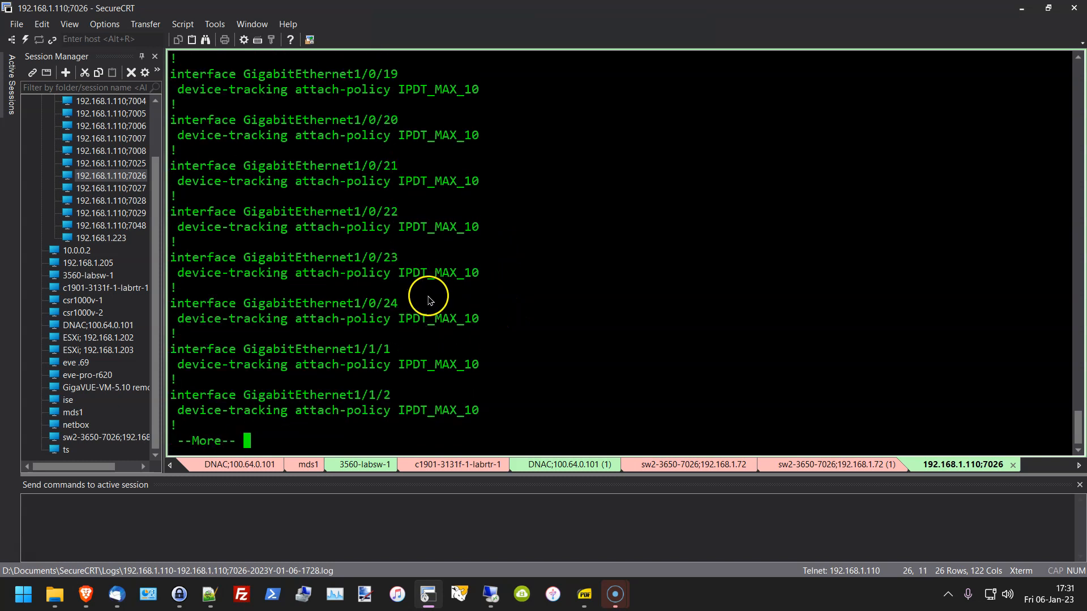
key("space")
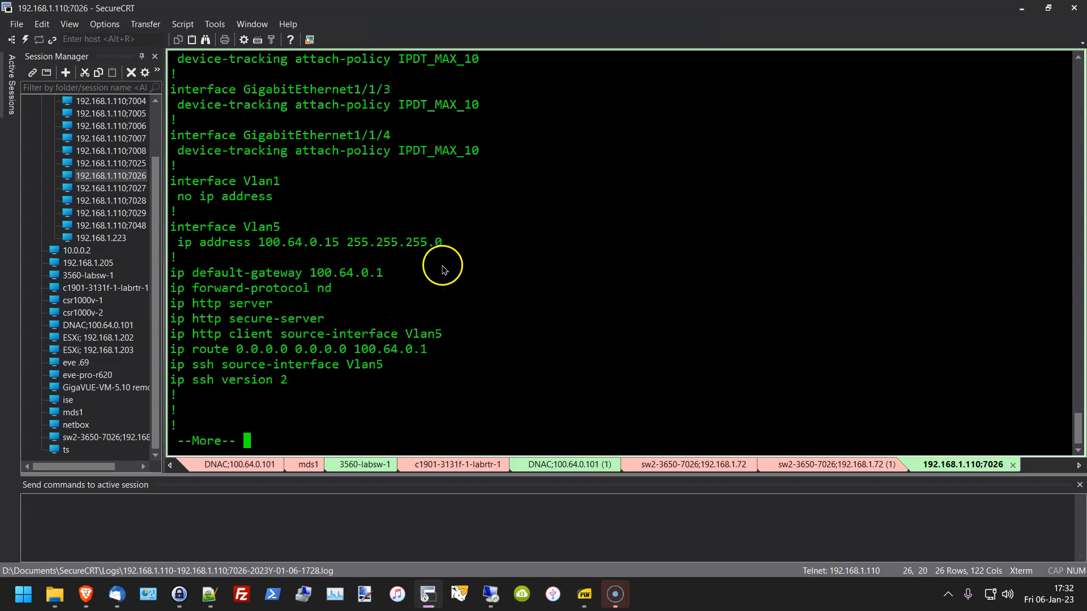
left_click_drag(198, 246, 498, 259)
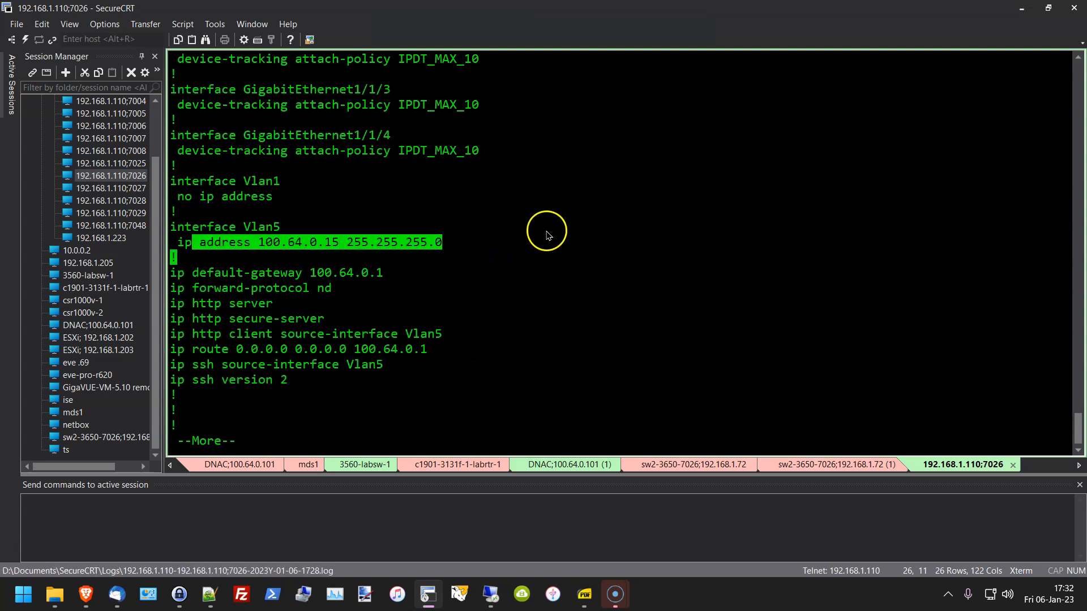
left_click(229, 217)
left_click_drag(229, 218, 475, 257)
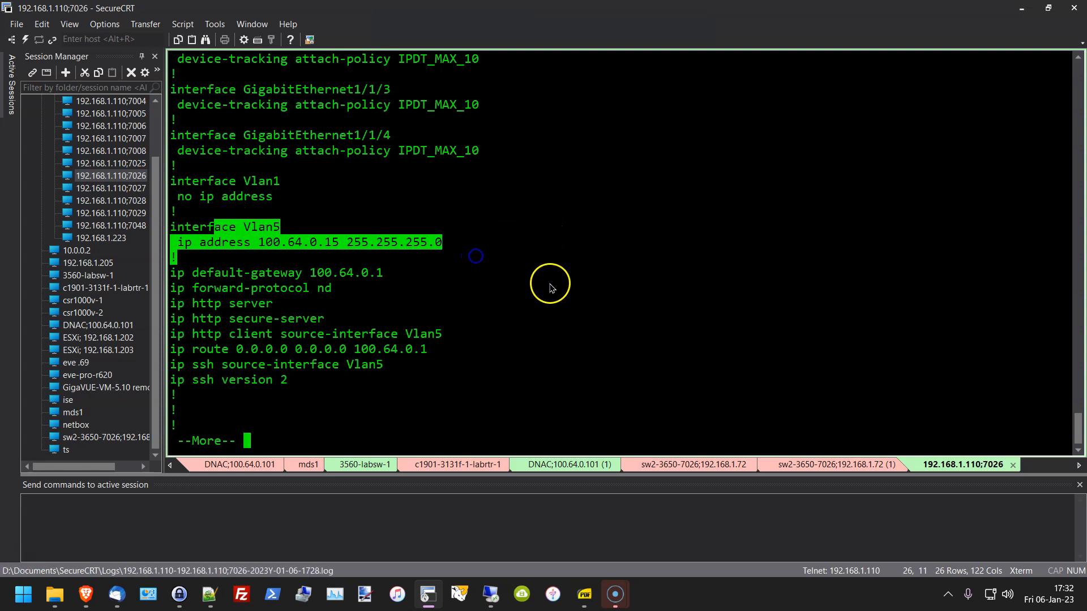
Step: Highlight default gateway 100.64.0.1, the ip route 0.0.0.0 line and SSH version 2 sourced from Vlan5
left_click_drag(396, 274, 307, 269)
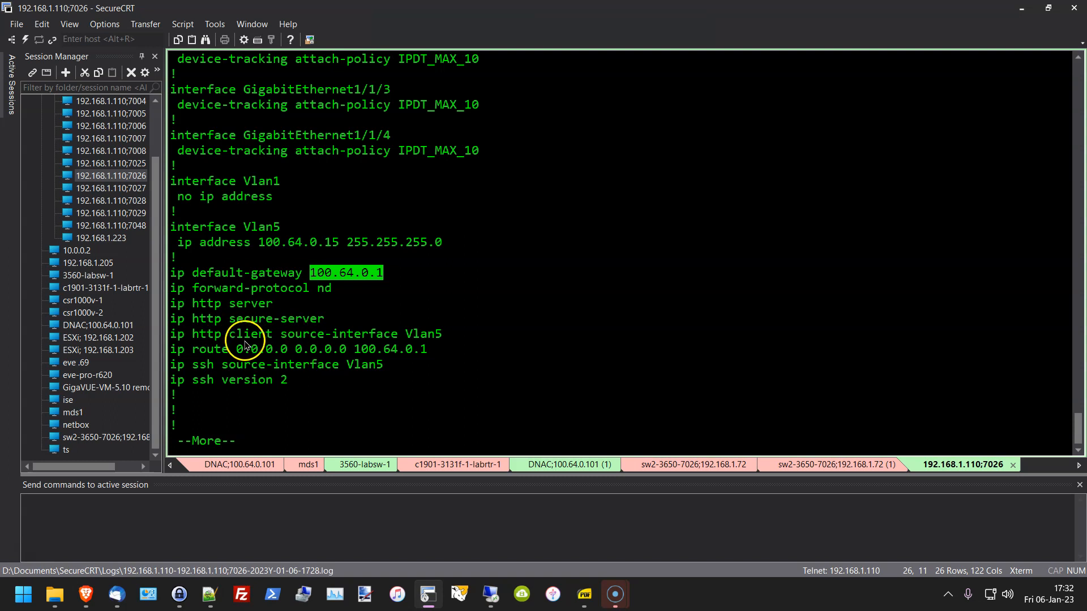
left_click_drag(443, 335, 191, 340)
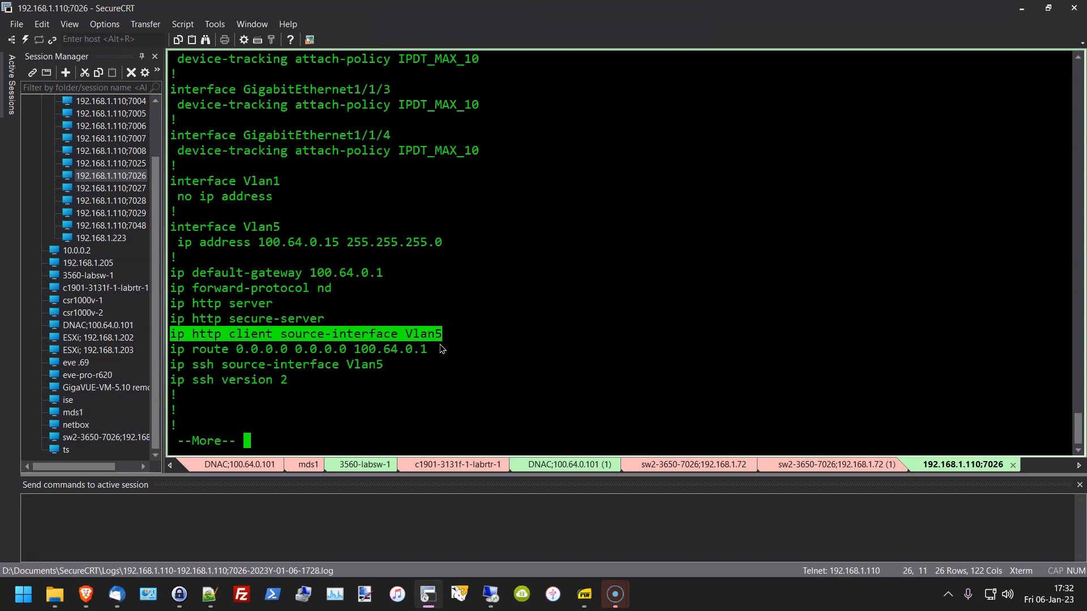
left_click_drag(432, 350, 293, 333)
left_click_drag(208, 346, 164, 349)
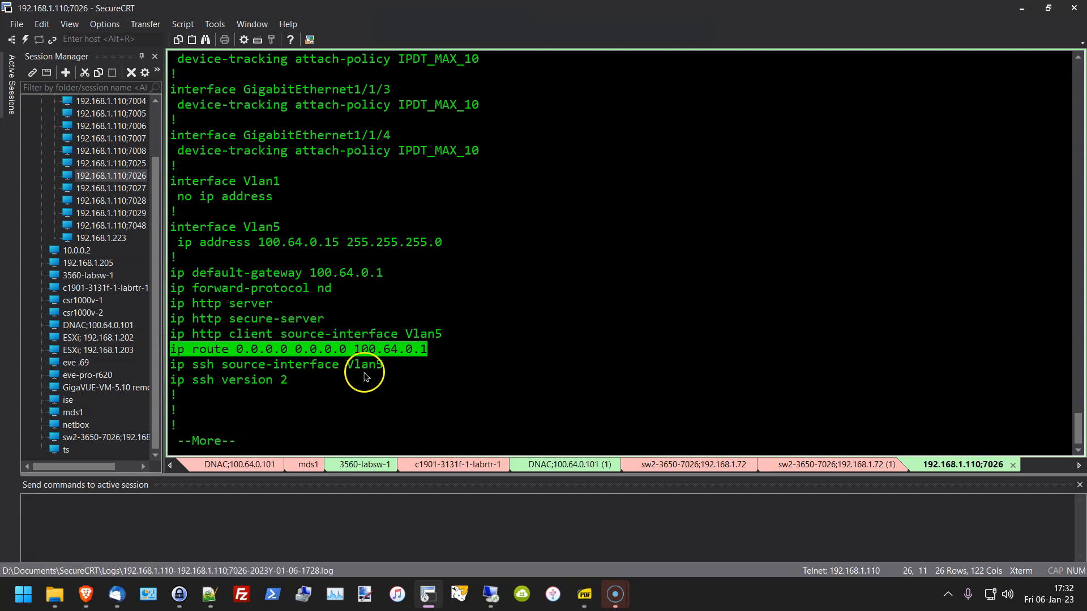
left_click_drag(402, 372, 158, 374)
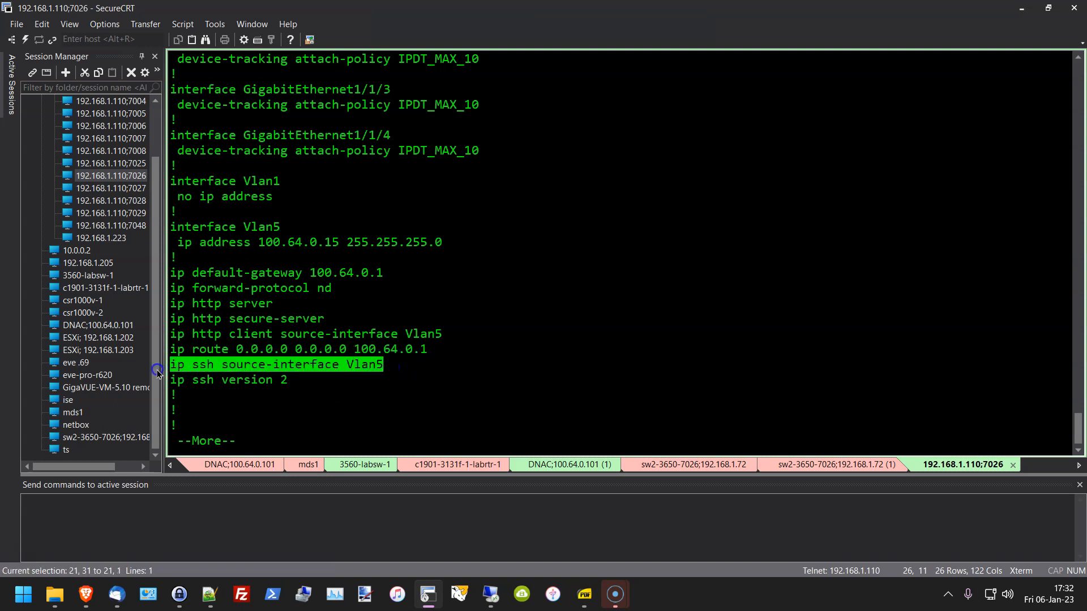
left_click_drag(284, 388, 170, 379)
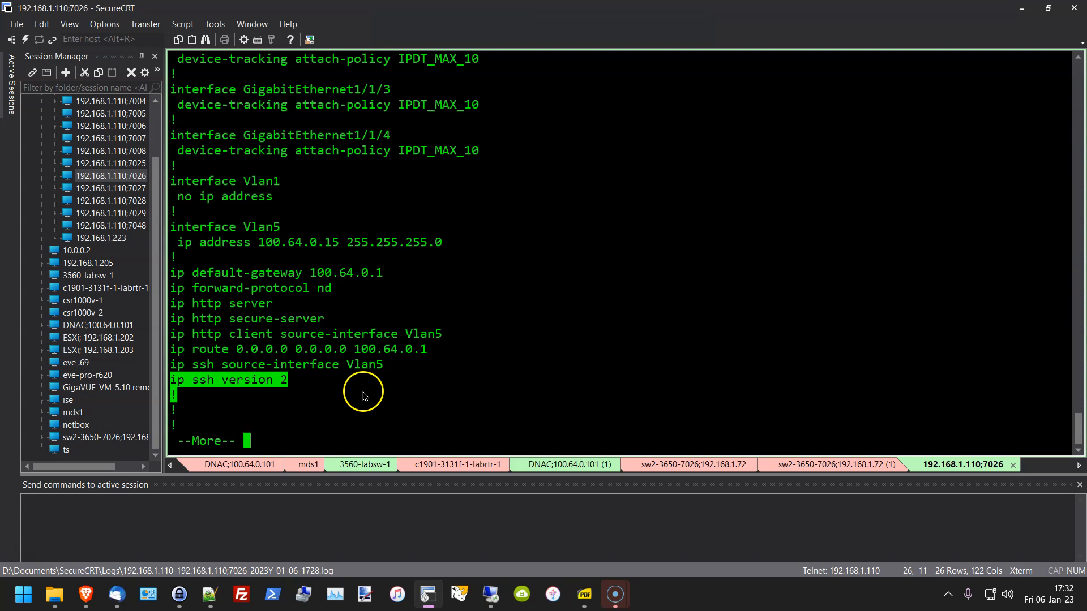
left_click_drag(400, 365, 258, 365)
left_click_drag(461, 242, 268, 251)
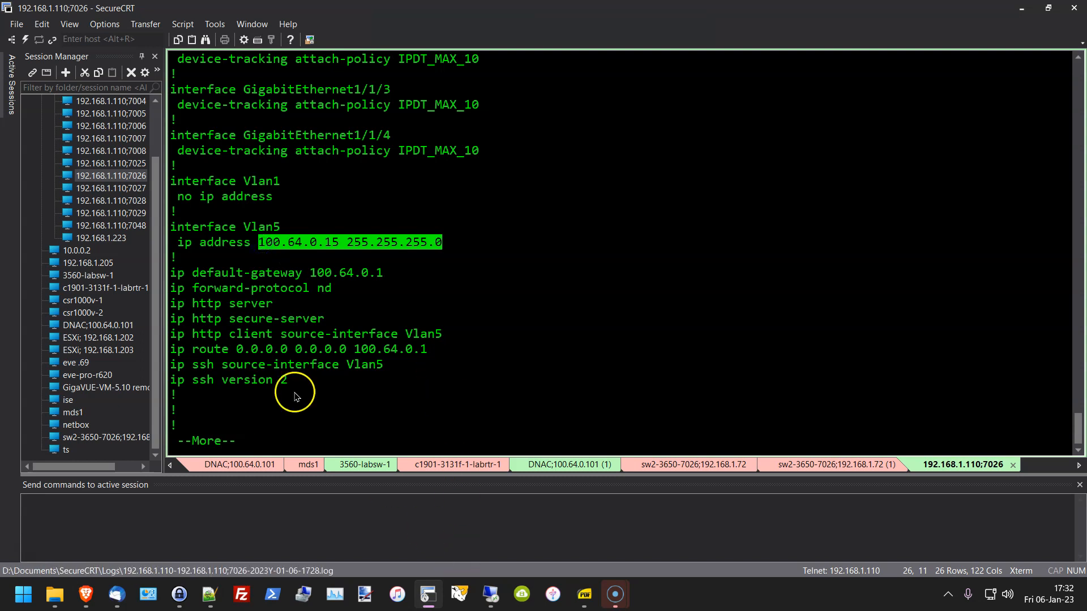
left_click(306, 424)
Step: Page to the config's end, highlighting the two SNMP community lines and 100.64.0.101 in the logout message
key("space")
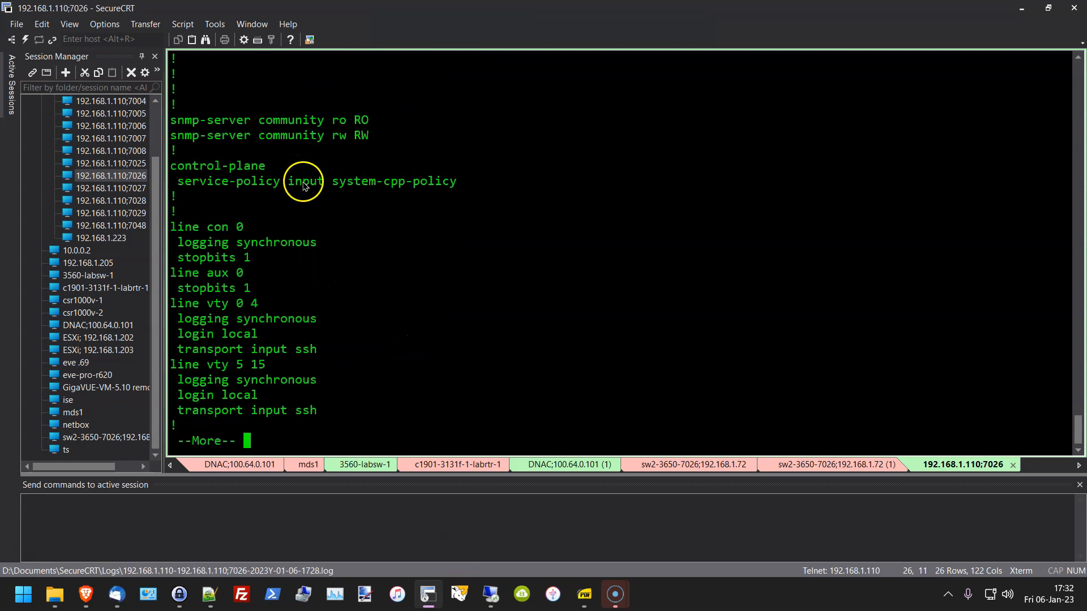
left_click_drag(384, 133, 154, 116)
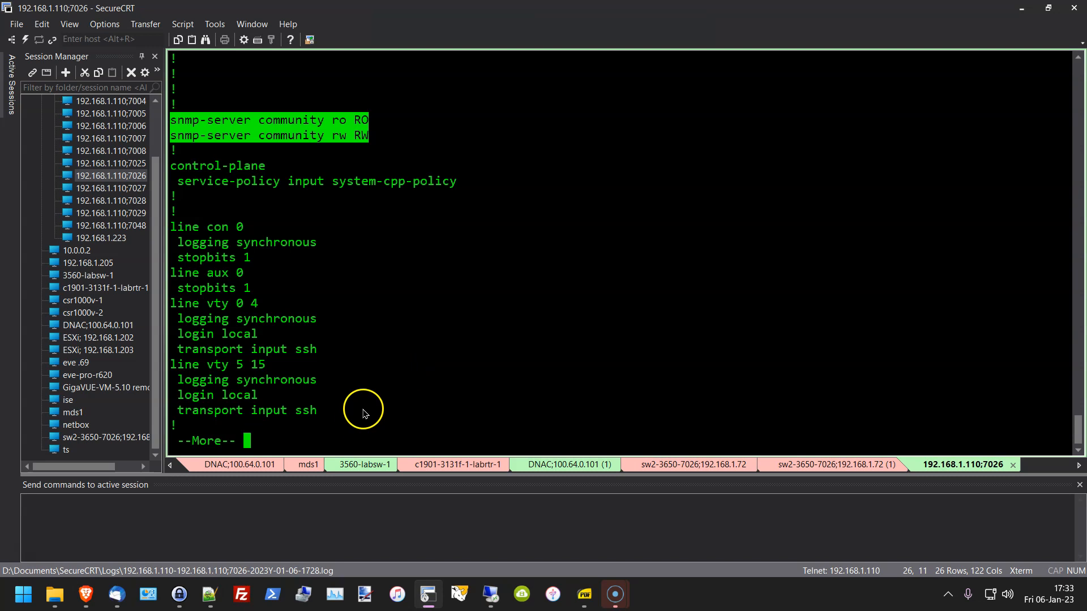
key("space")
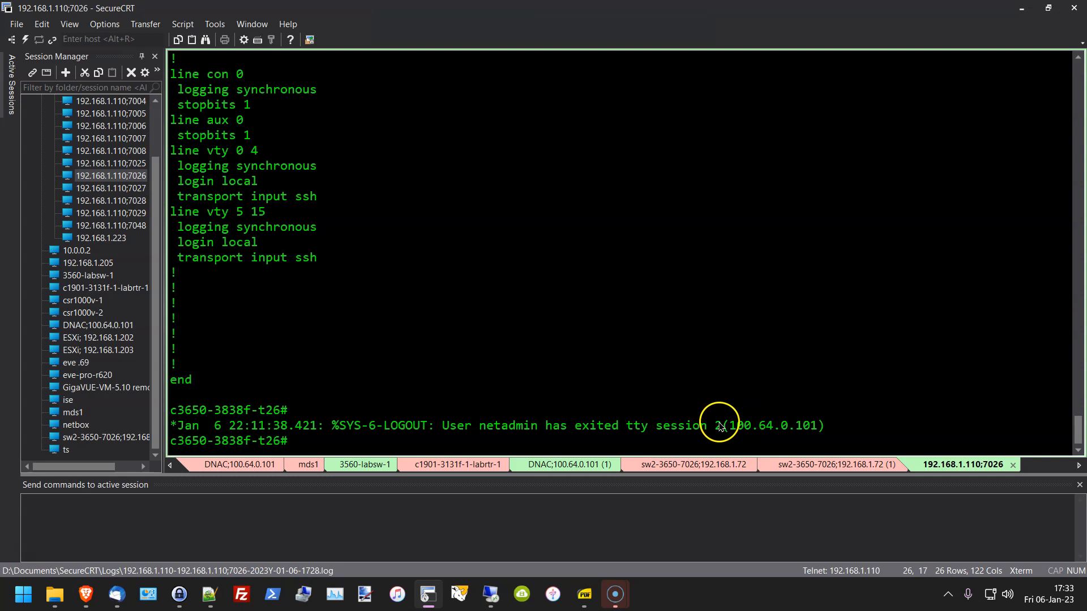
left_click_drag(733, 426, 832, 428)
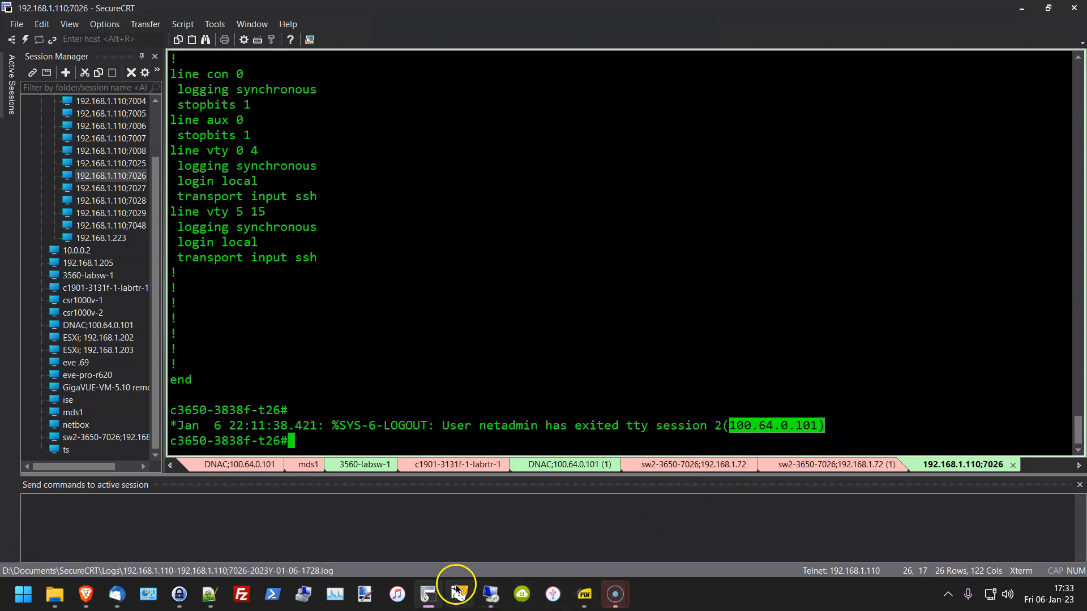
left_click(428, 592)
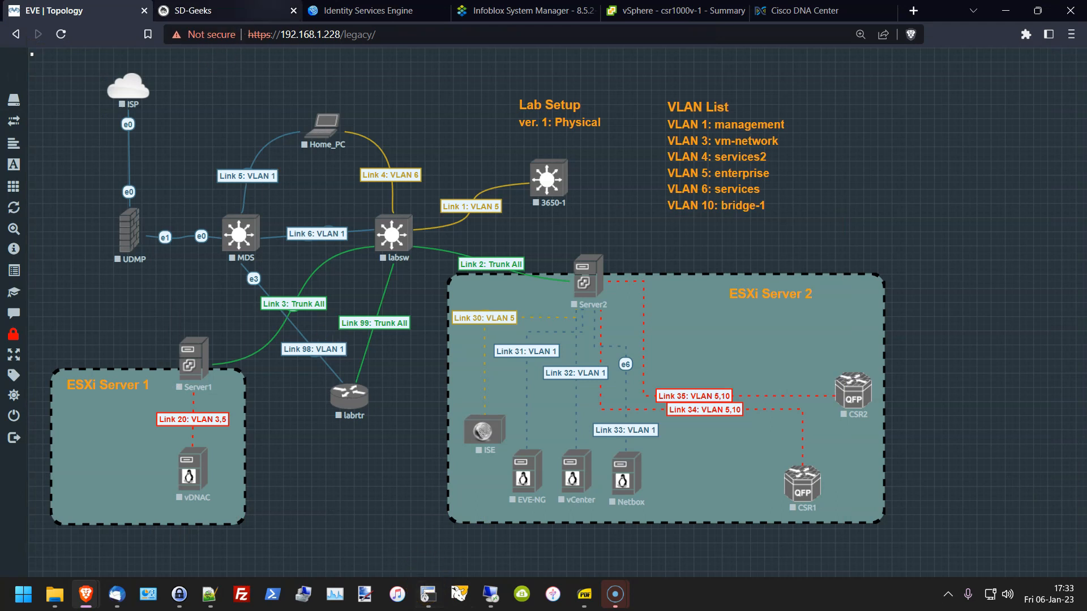
left_click(792, 12)
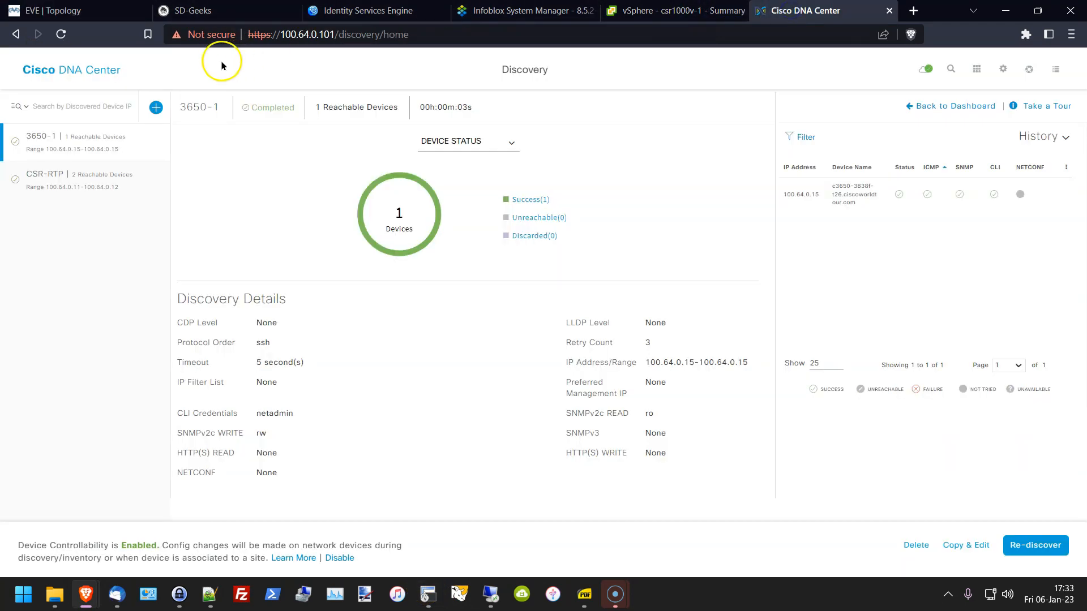
left_click_drag(282, 34, 358, 35)
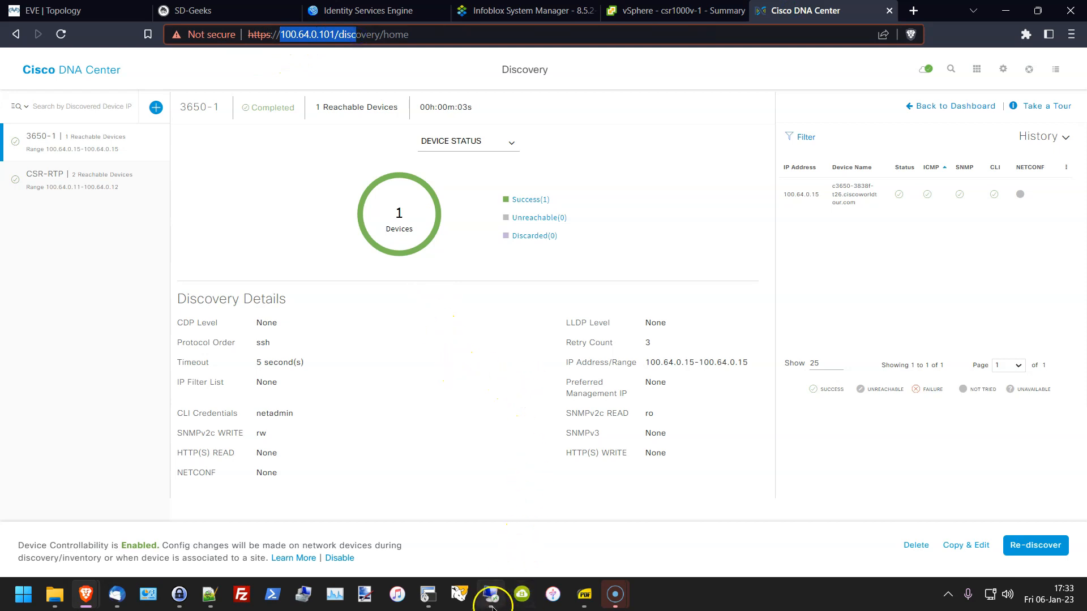
left_click(428, 594)
left_click(652, 327)
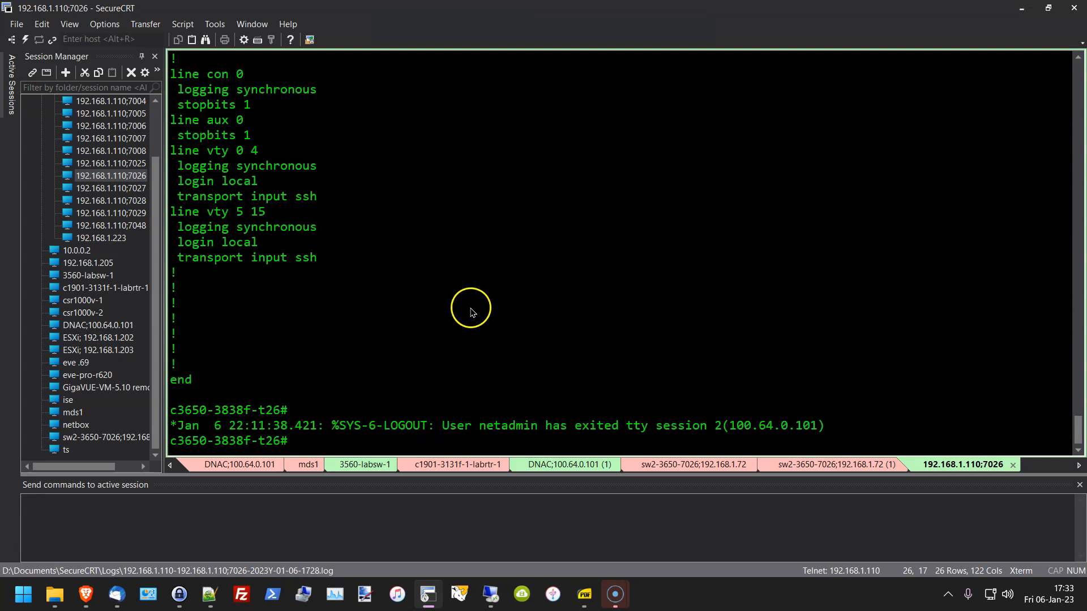
scroll(471, 311, "up", 3)
left_click_drag(175, 232, 351, 395)
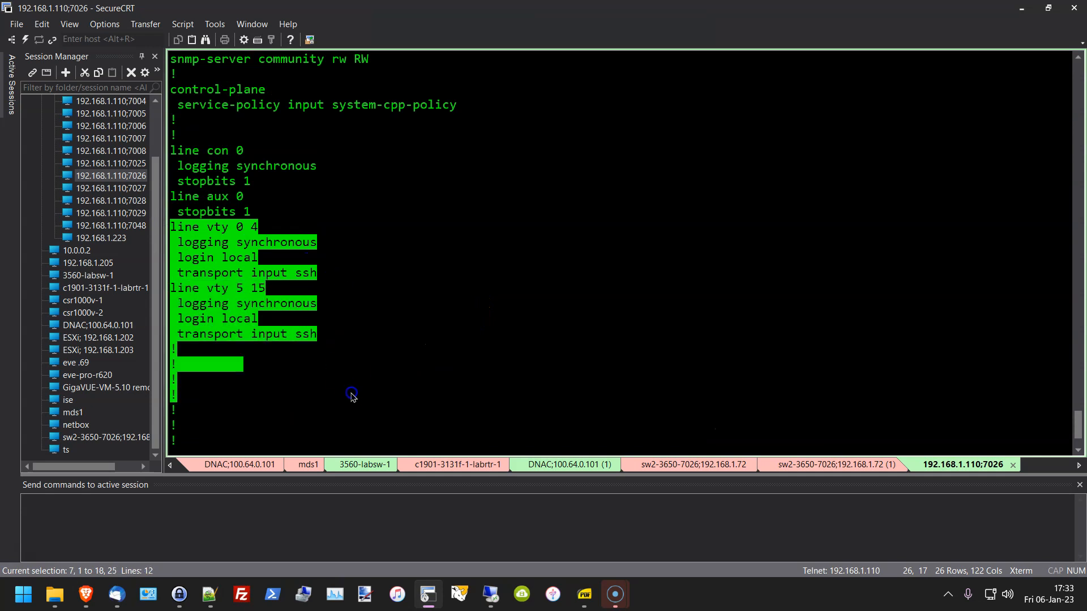
left_click(218, 256)
left_click_drag(185, 257, 259, 258)
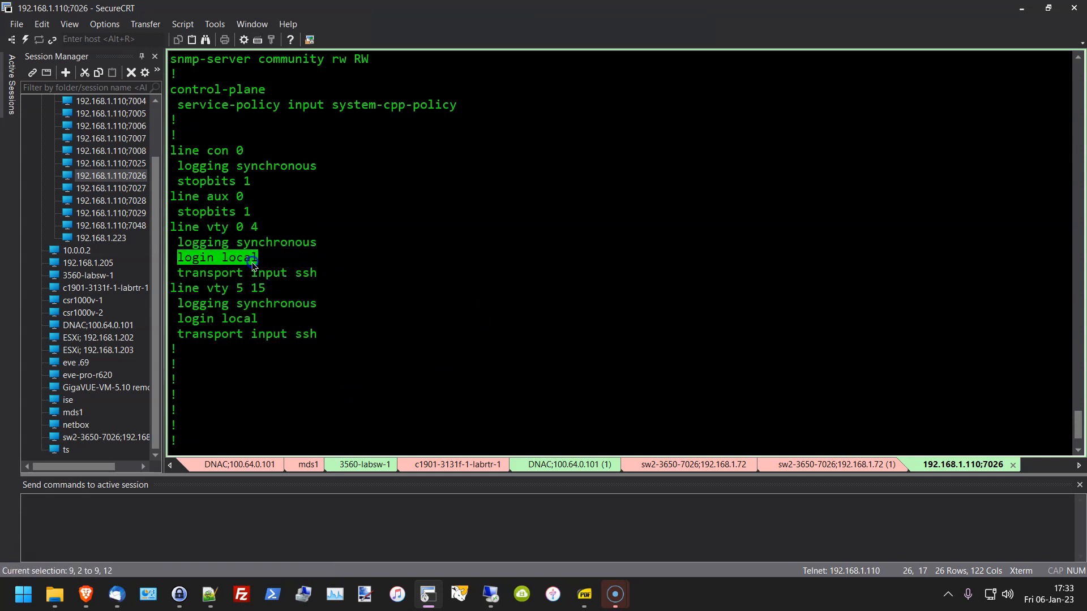
left_click_drag(192, 273, 327, 282)
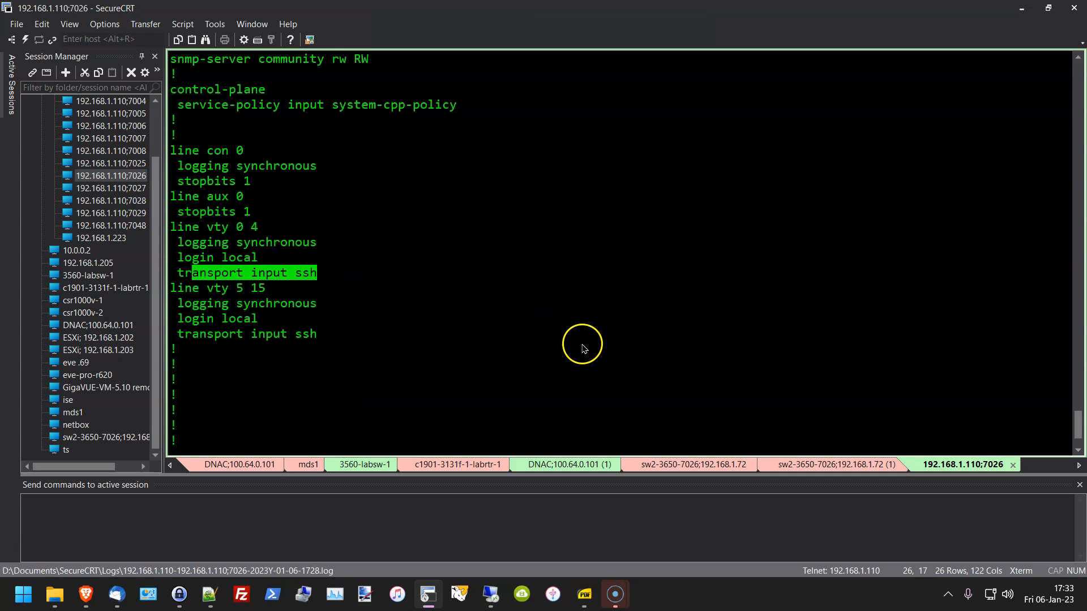
left_click_drag(207, 243, 238, 259)
left_click_drag(327, 254, 354, 249)
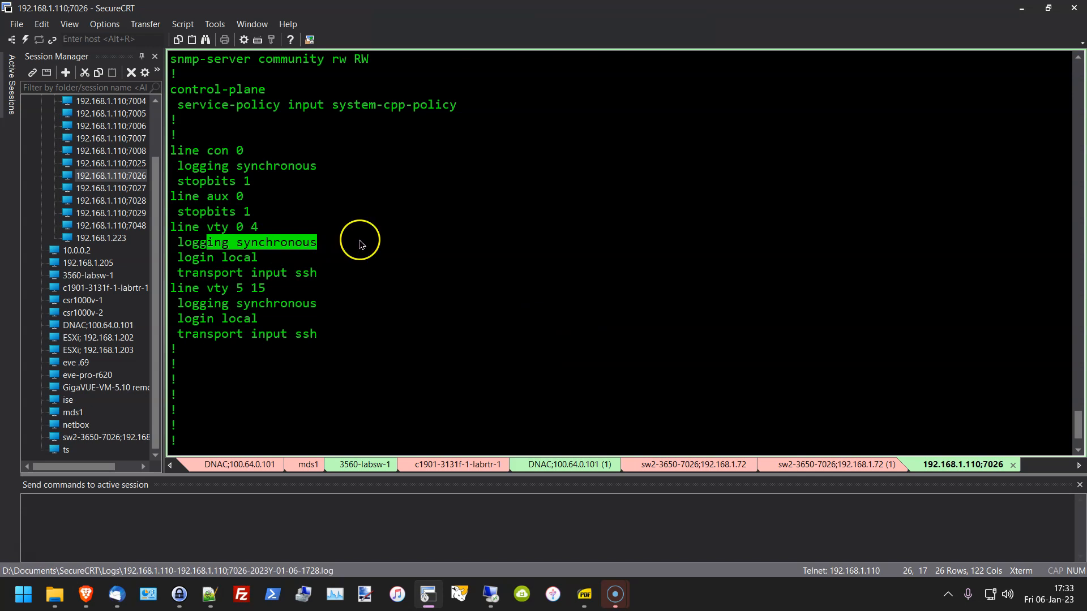
scroll(474, 371, "up", 2)
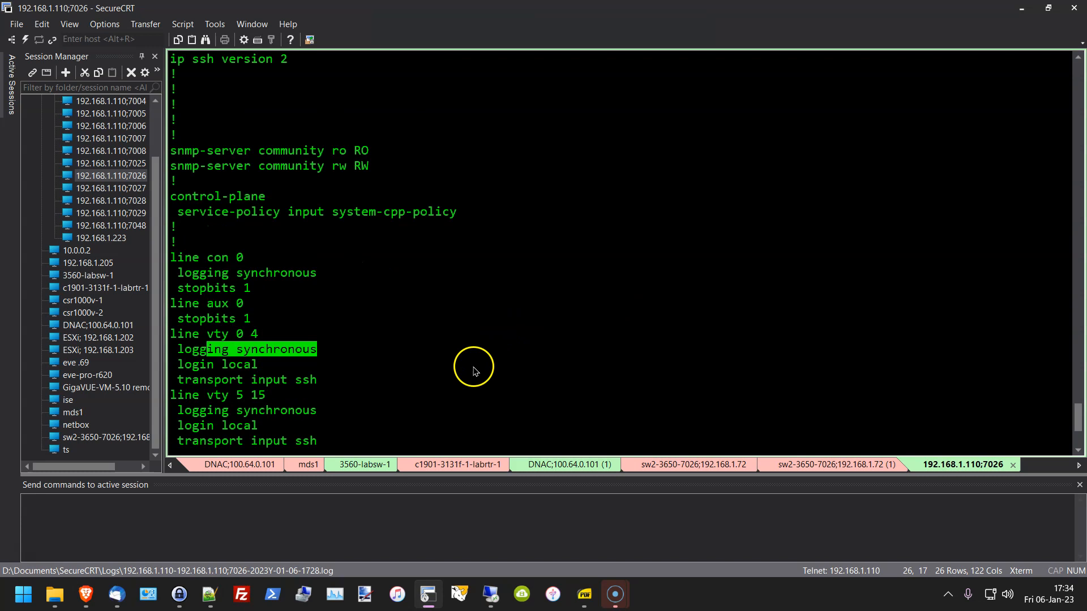
scroll(475, 370, "down", 4)
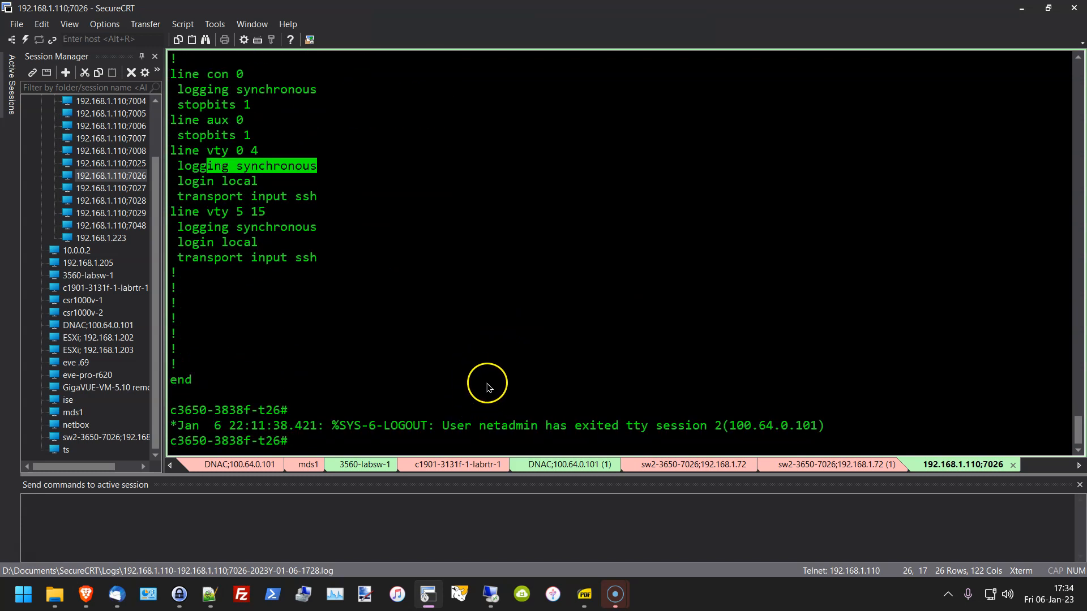
left_click_drag(1079, 428, 941, 455)
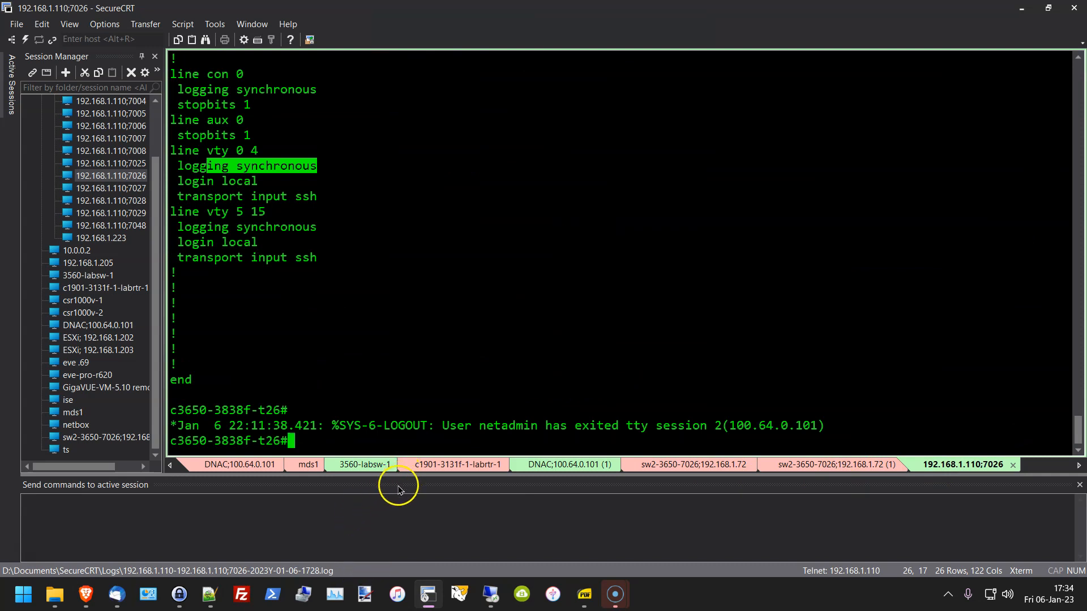
Step: Reconnect the c1901 lab router session and list access-list 145's deny rules and match counts
left_click(439, 472)
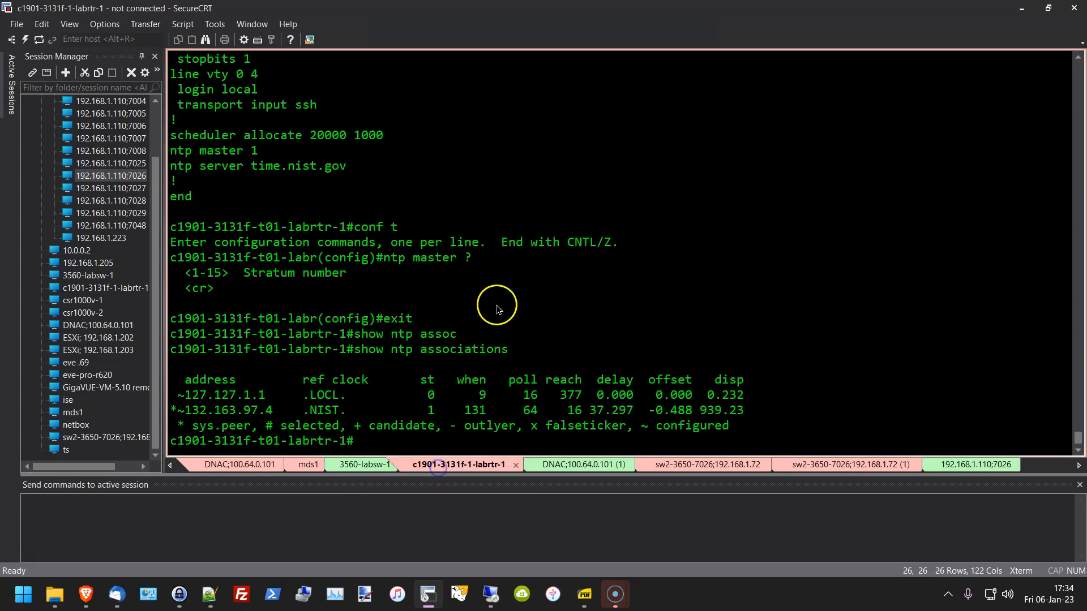
key("Return")
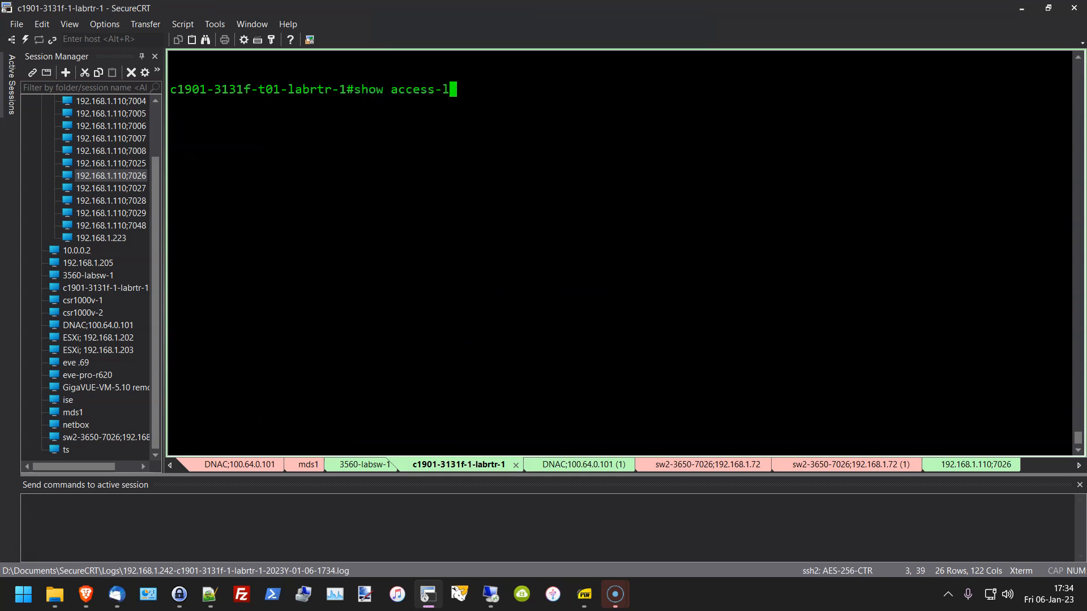
key("Return")
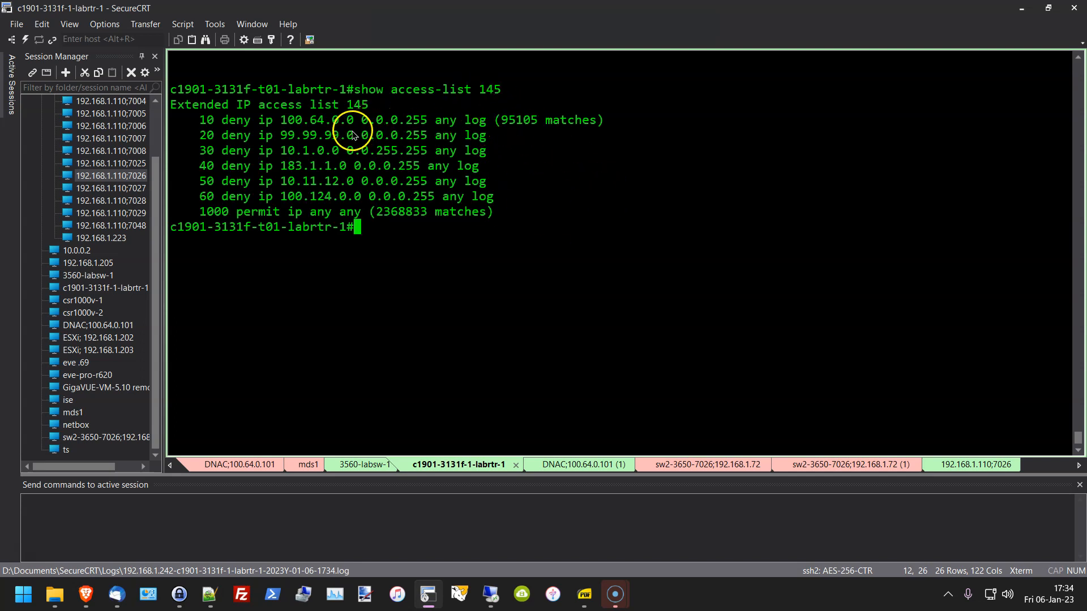
left_click_drag(274, 121, 617, 130)
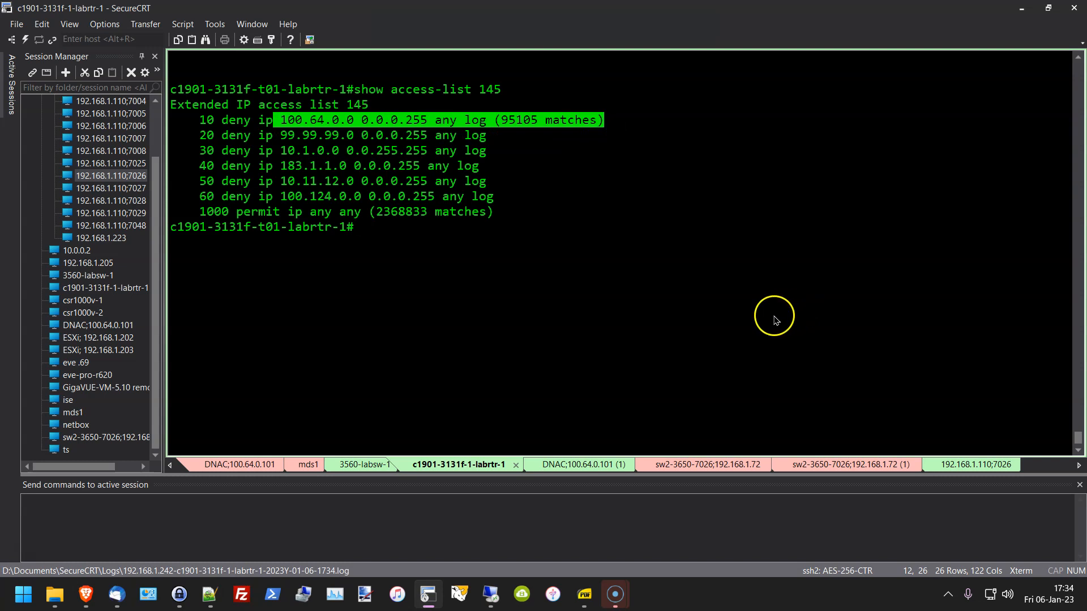
left_click(609, 300)
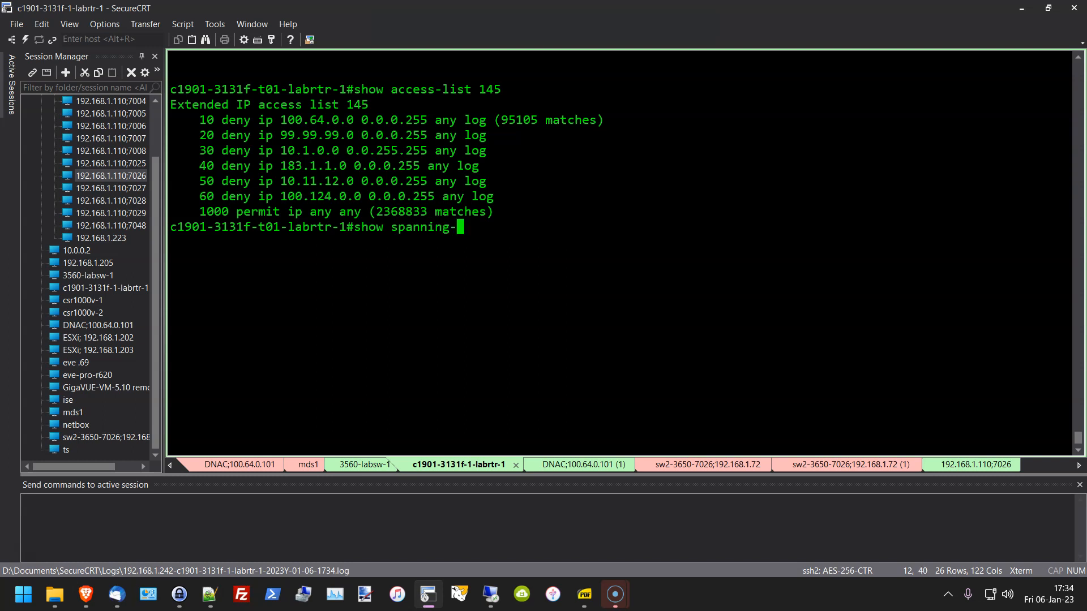
Step: Clear the half-typed commands at the router prompt and switch to the 3560-labsw-1 session
key("BackSpace")
key("BackSpace")
key("BackSpace")
key("BackSpace")
key("BackSpace")
key("BackSpace")
key("BackSpace")
key("BackSpace")
key("BackSpace")
key("BackSpace")
key("BackSpace")
key("BackSpace")
key("BackSpace")
type("s")
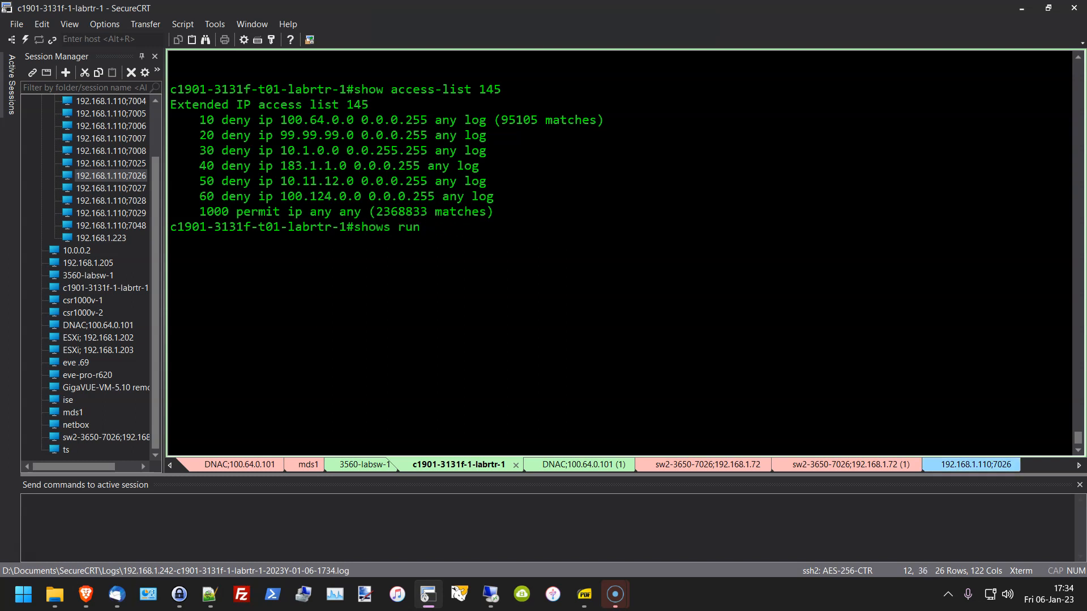
key("BackSpace")
key("BackSpace")
key("BackSpace")
key("BackSpace")
key("BackSpace")
key("BackSpace")
key("BackSpace")
key("BackSpace")
key("BackSpace")
key("BackSpace")
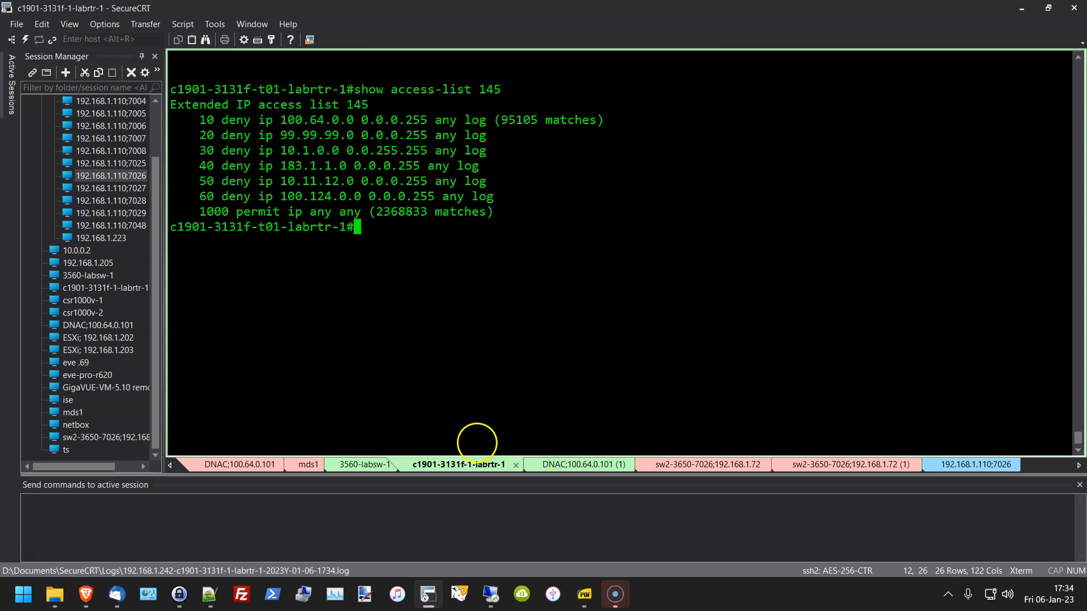
left_click(349, 464)
Step: Enter privileged mode on the 3560 switch and run show run | i spann
type("en")
key("Return")
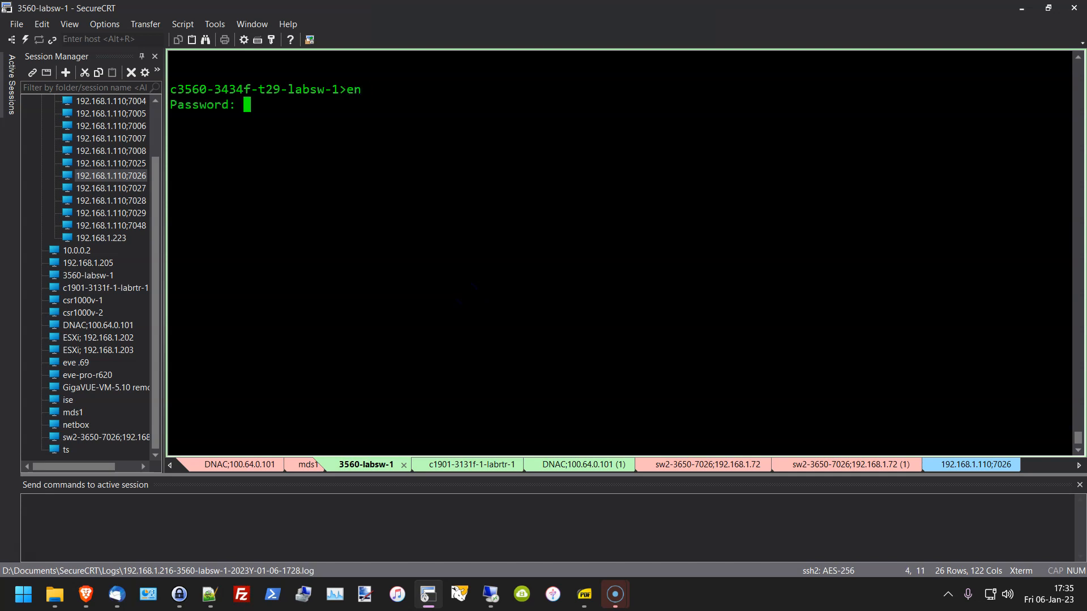
key("Return")
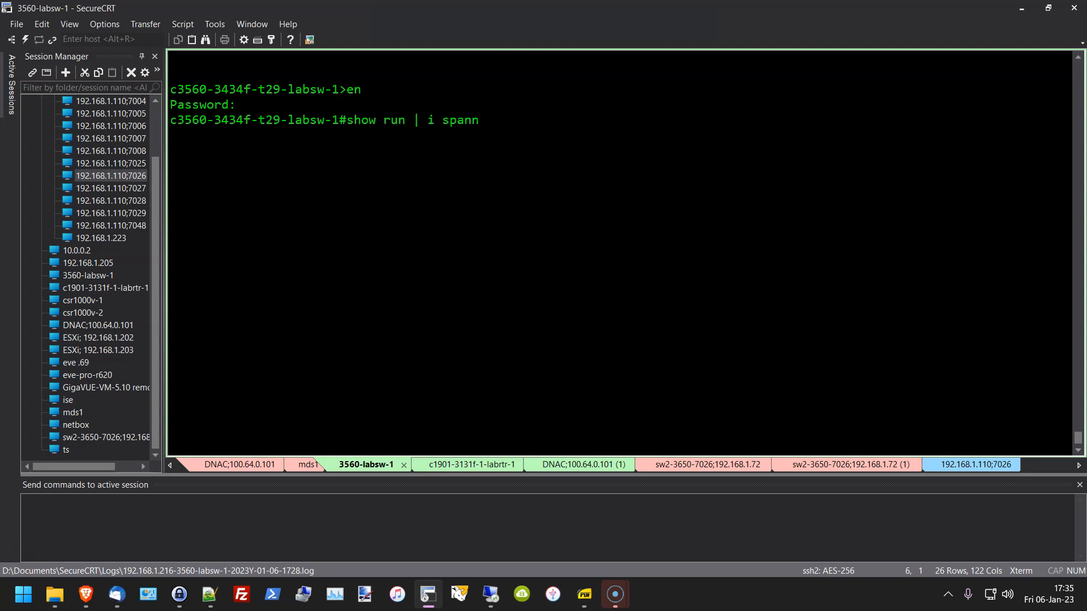
key("Return")
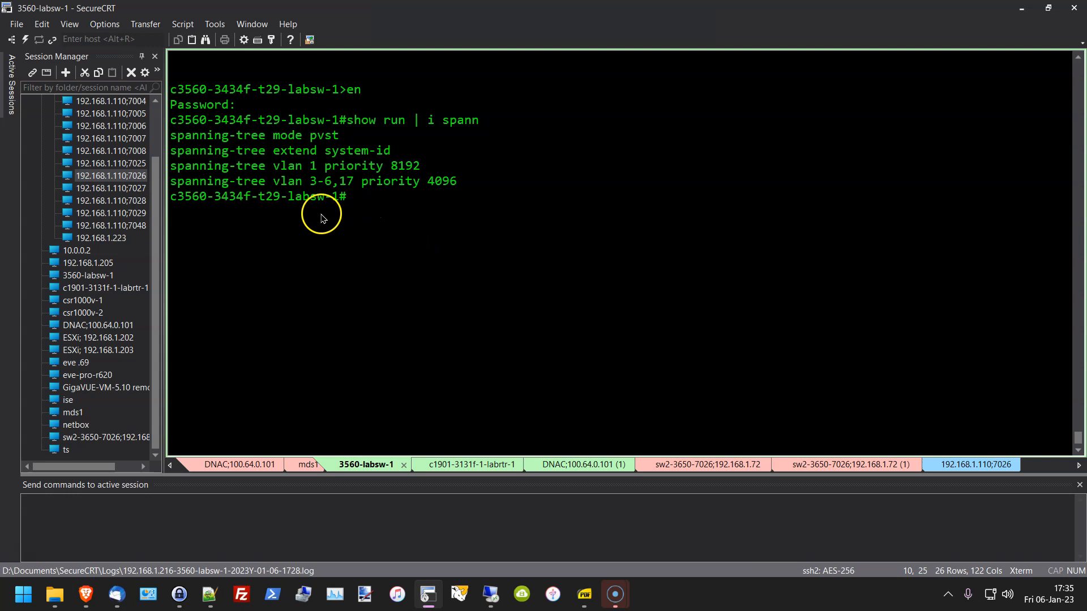
Step: Highlight VLAN 1 priority 8192 and VLANs 3-6,17 priority 4096, then restore the window
left_click_drag(260, 166, 485, 165)
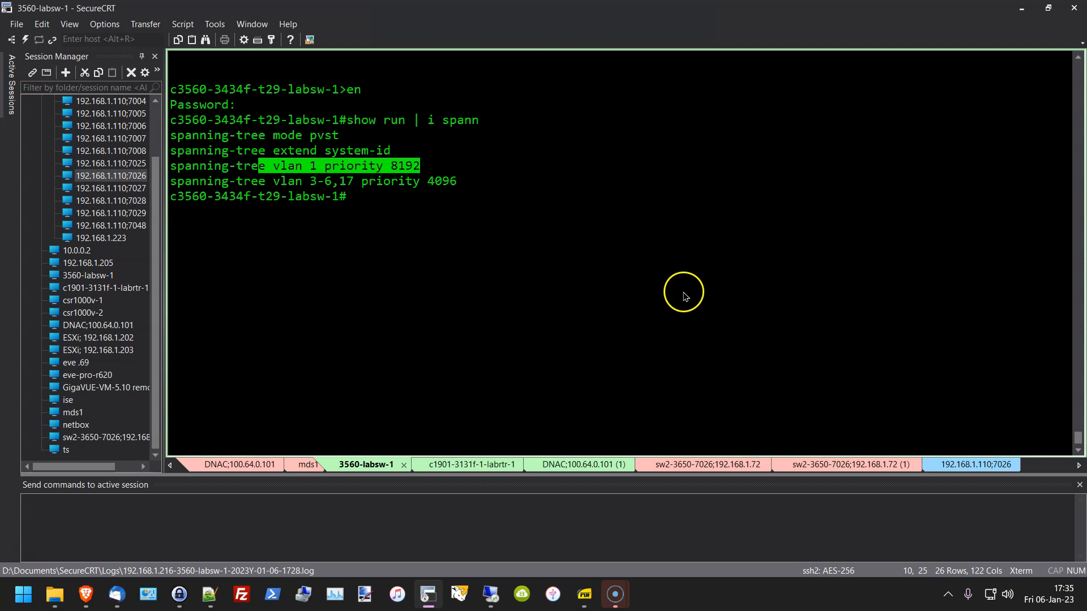
left_click_drag(294, 181, 494, 184)
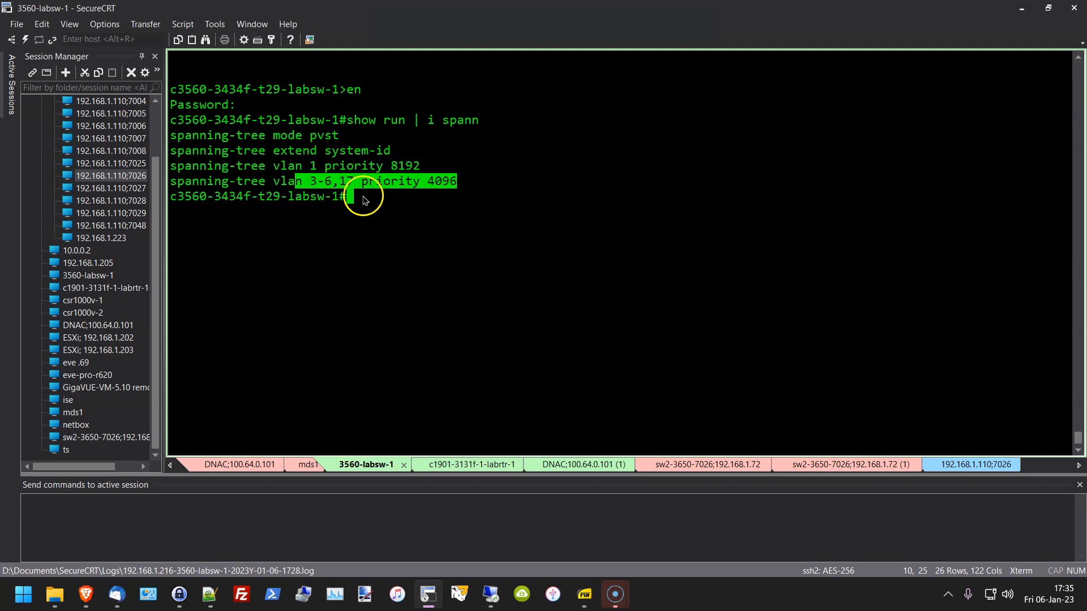
left_click(444, 191)
left_click_drag(424, 184, 457, 182)
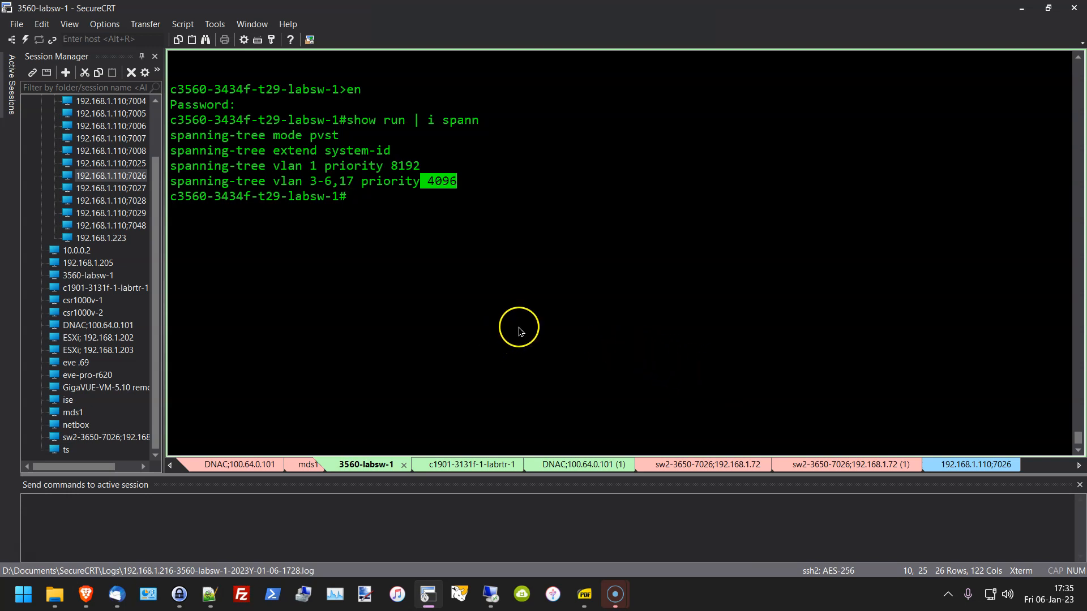
double_click(858, 8)
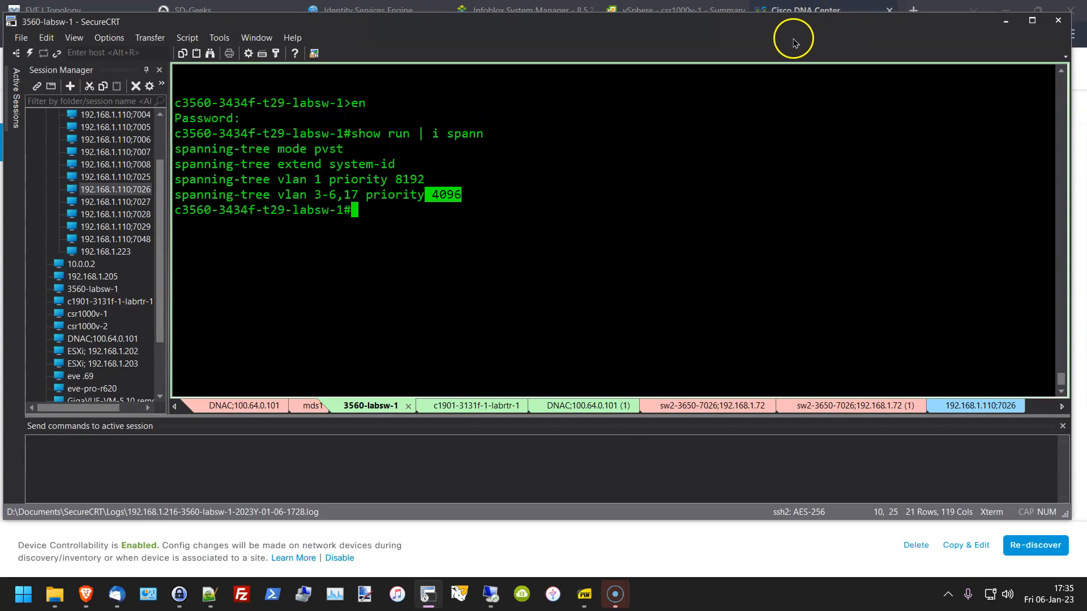
Step: Move SecureCRT aside to view DNA Center's 3650-1 discovery results, then bring it back on mds1
left_click_drag(910, 25, 1086, 34)
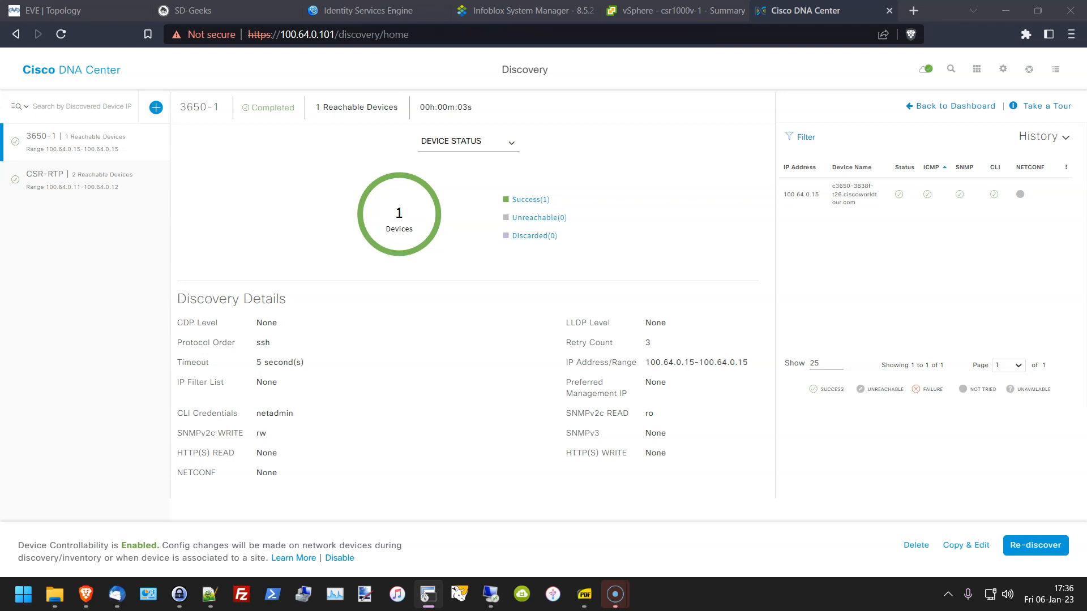
left_click_drag(1086, 1, 581, 47)
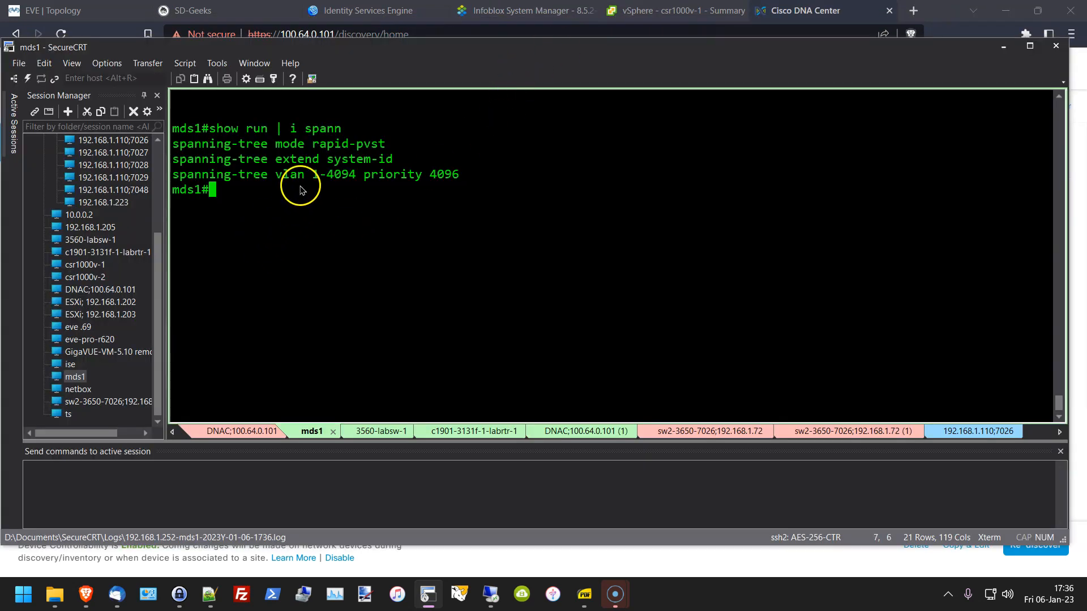
Step: Highlight mds1's vlan 1-4094 priority 4096 line, then minimize SecureCRT and show the EVE topology
double_click(246, 180)
left_click_drag(246, 180, 462, 187)
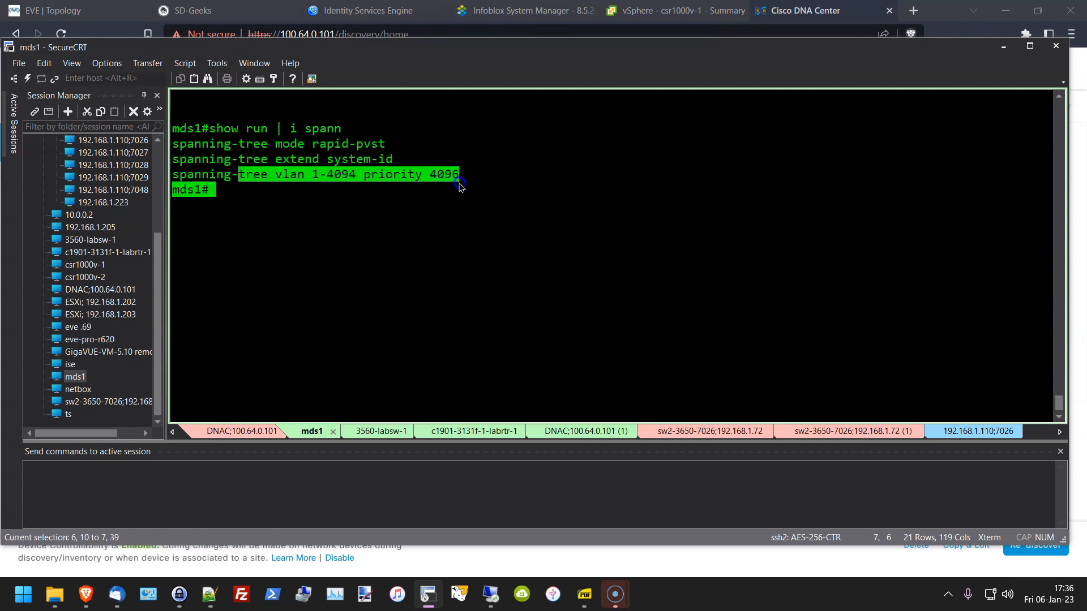
left_click_drag(460, 187, 461, 188)
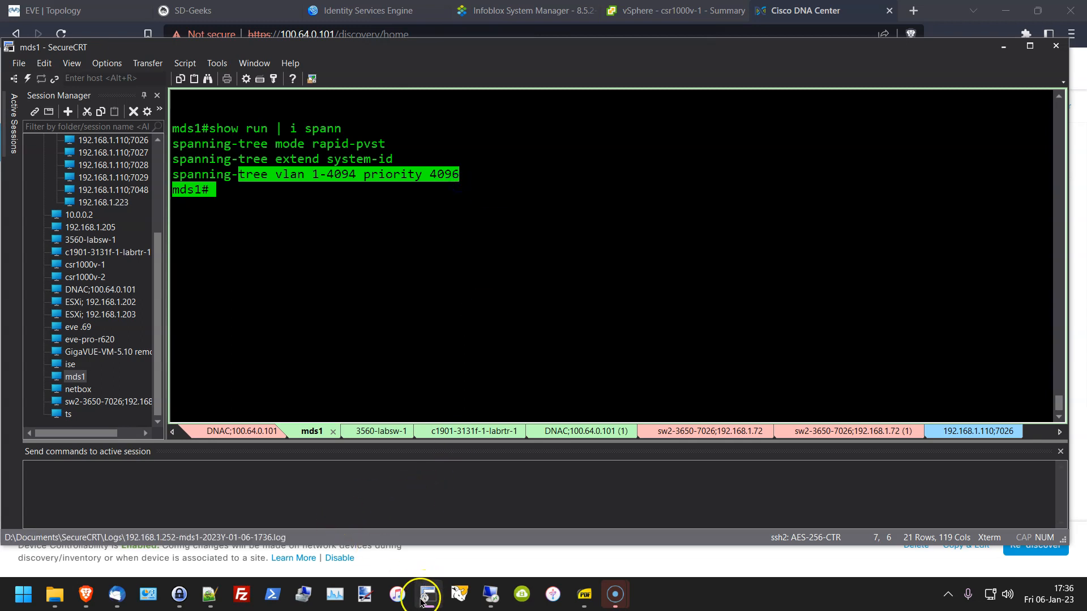
mouse_move(424, 599)
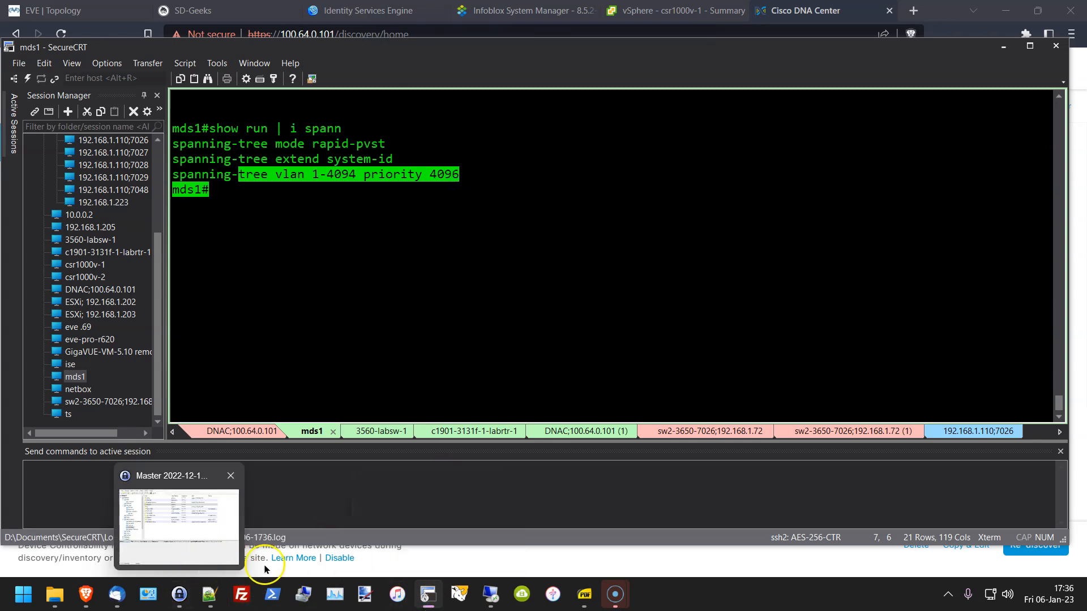
left_click(428, 594)
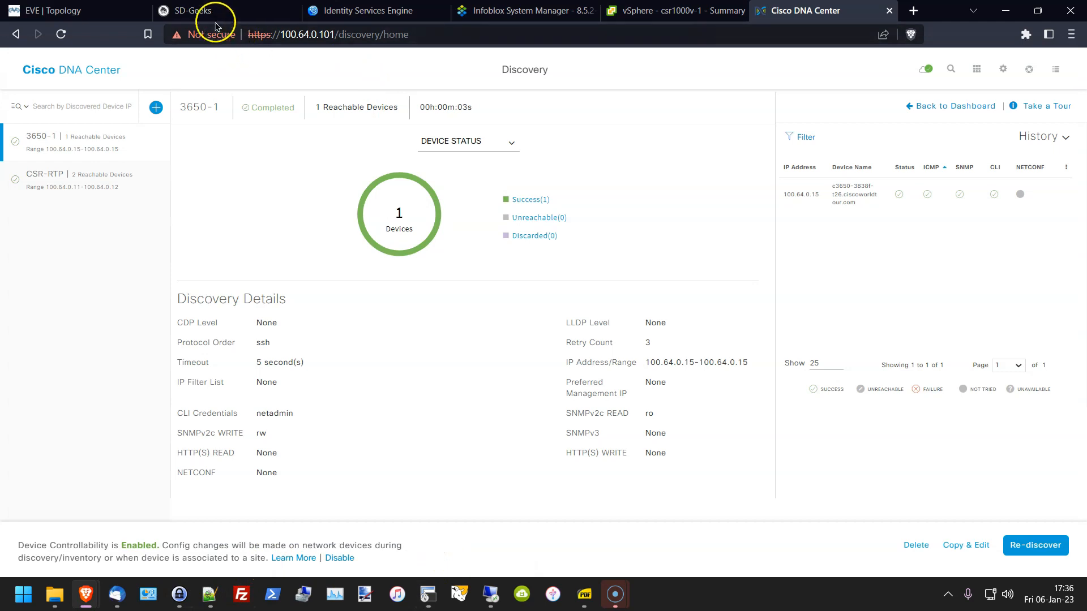
left_click(97, 7)
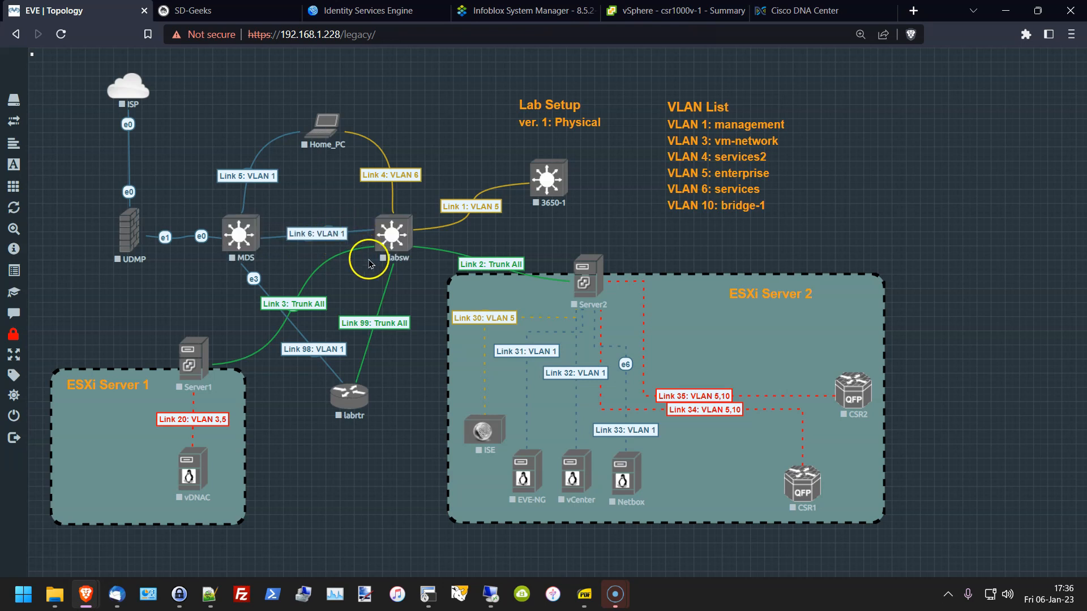
Step: Check the switch console tabs, highlight labsw's VLAN 1 priority 8192, and return to mds1's output
left_click(429, 595)
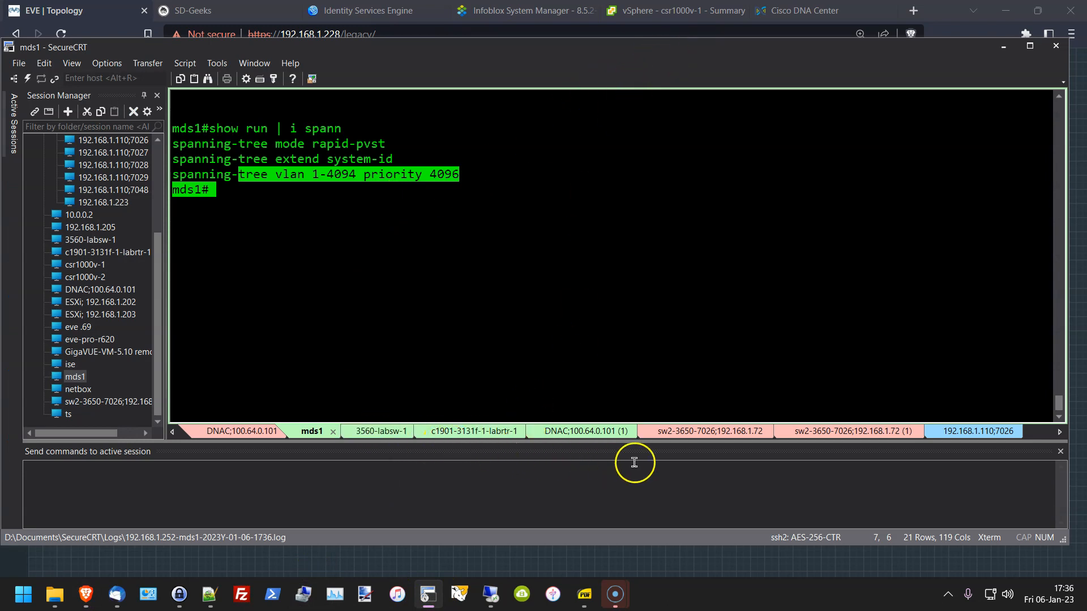
left_click(881, 440)
left_click(954, 437)
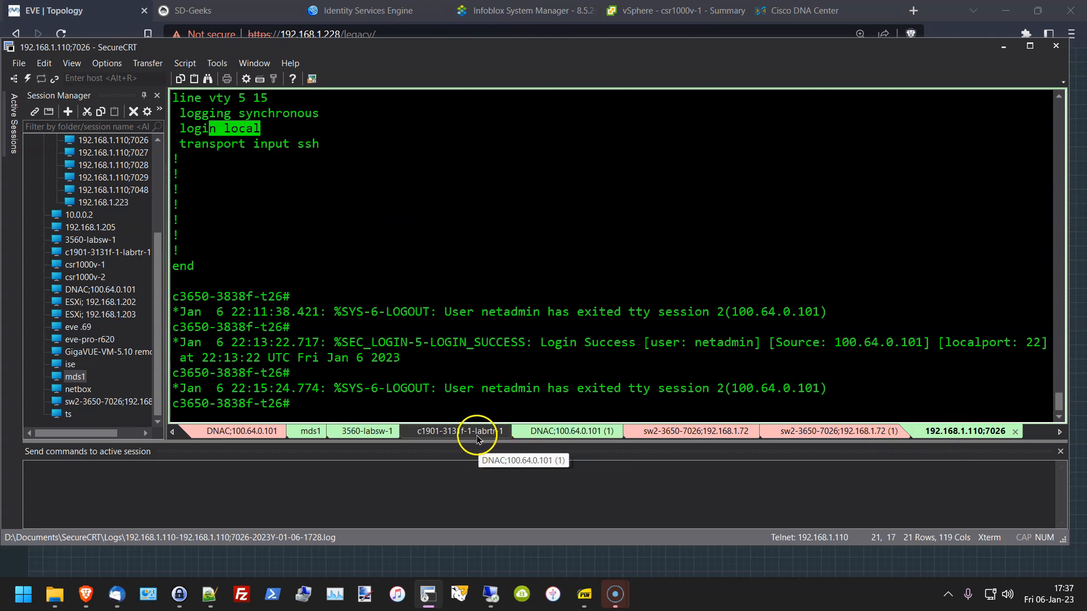
left_click(380, 437)
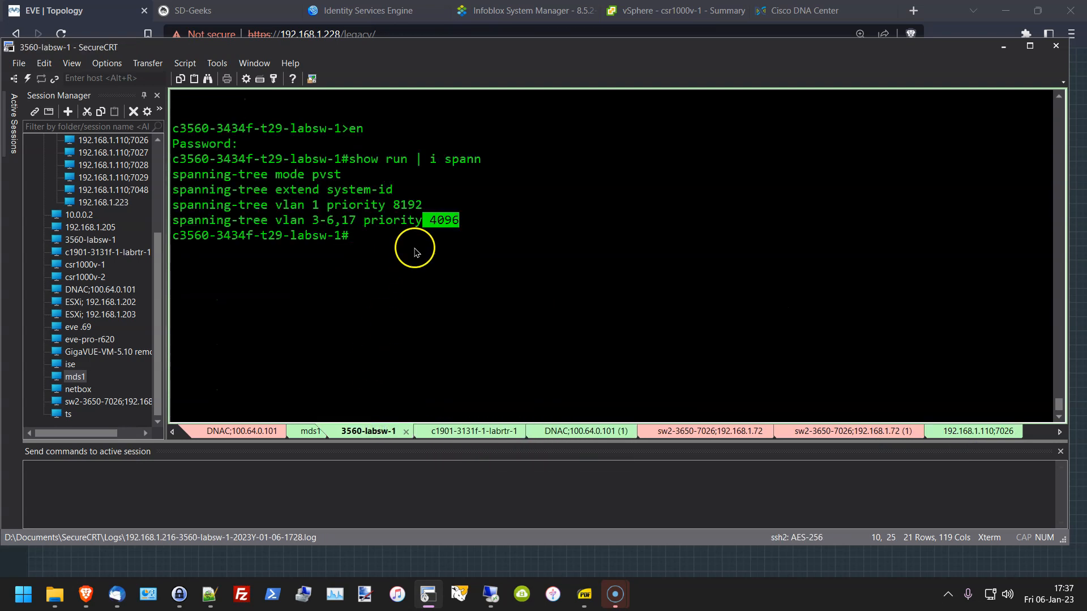
left_click_drag(313, 205, 471, 208)
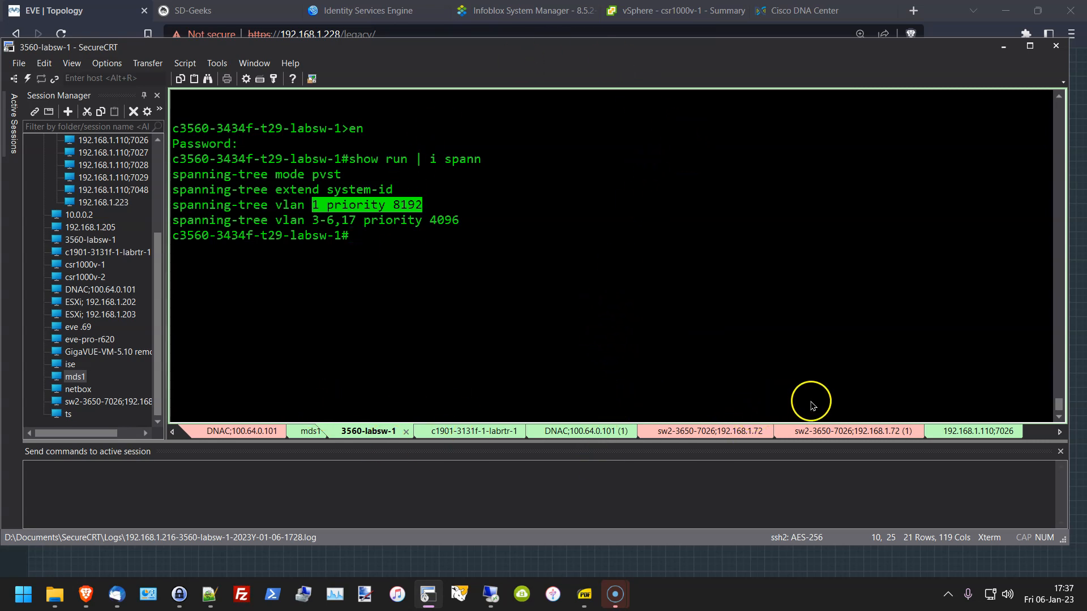
left_click(309, 431)
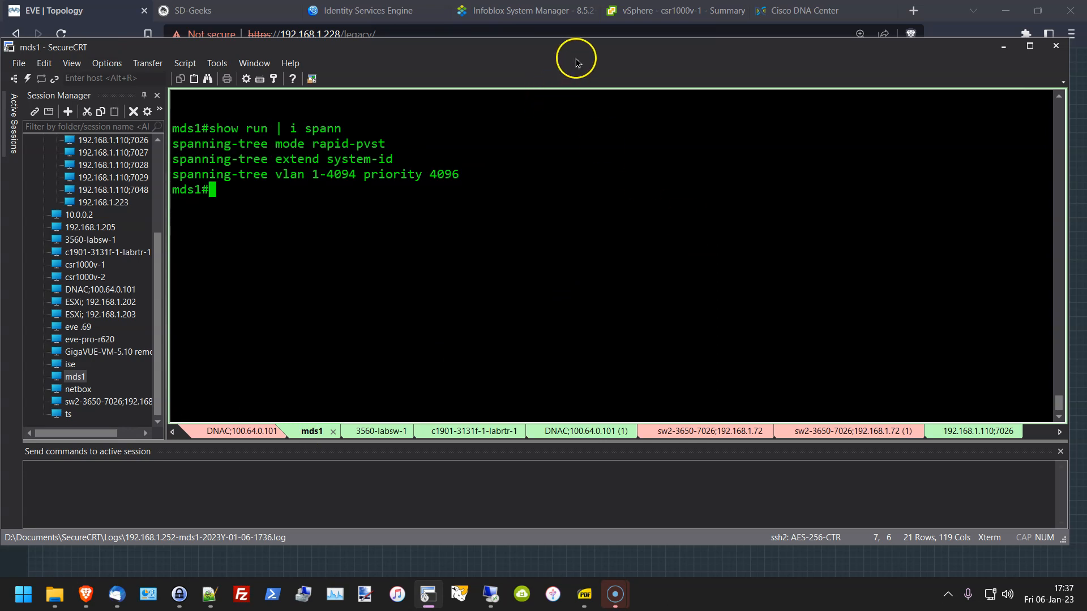
left_click(196, 566)
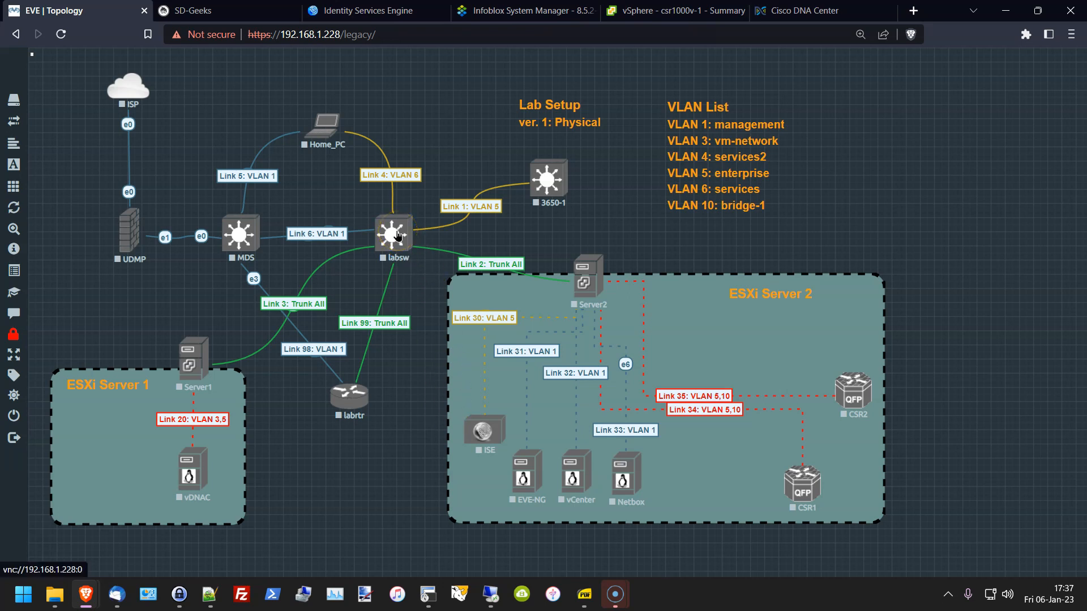
left_click(429, 595)
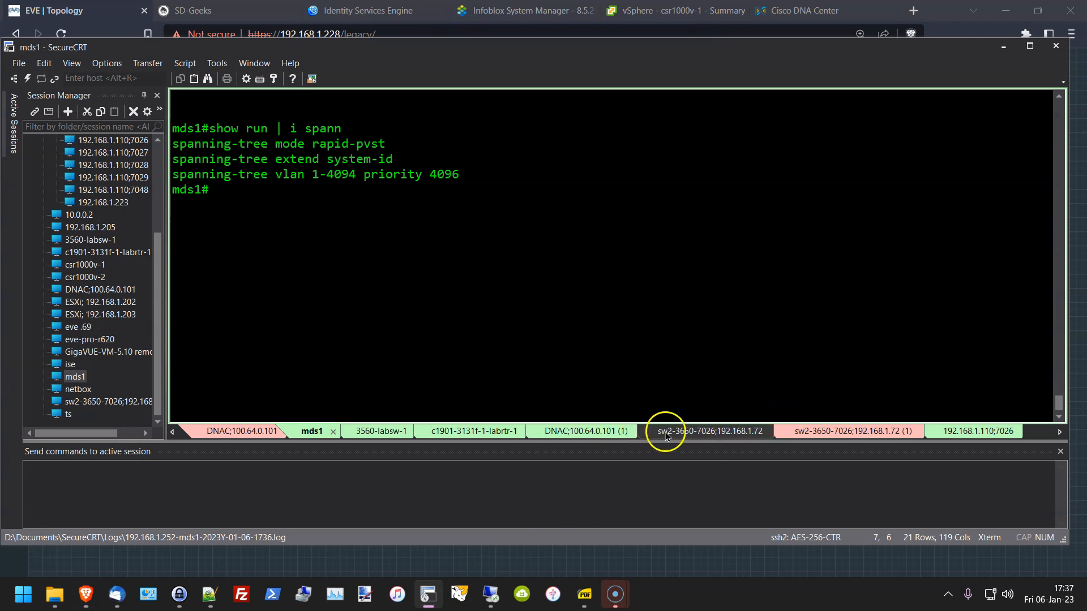
Step: On 3560-labsw-1, search the interface descriptions for DergHome with show int desc | i DergHome
left_click(381, 441)
left_click(535, 334)
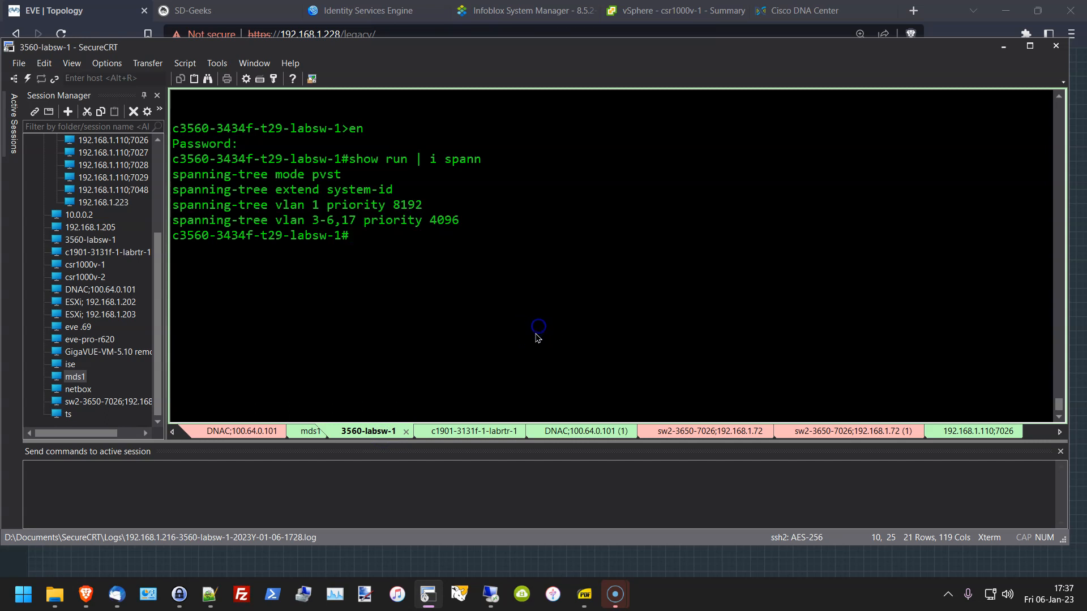
type("show run int")
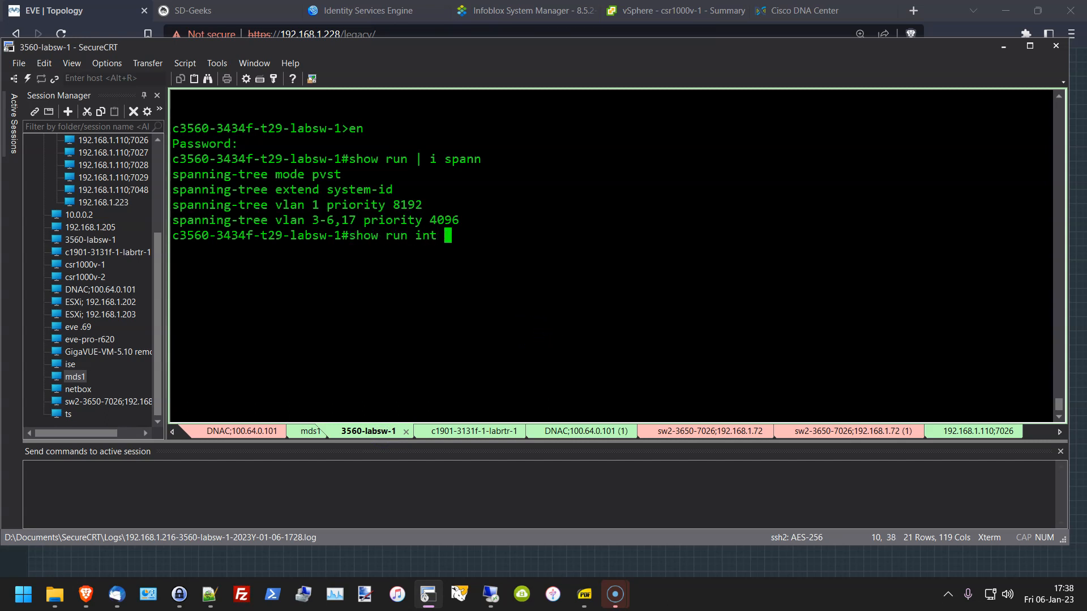
key("BackSpace")
key("BackSpace")
key("BackSpace")
key("BackSpace")
key("BackSpace")
key("BackSpace")
key("BackSpace")
key("BackSpace")
type("int desc | ")
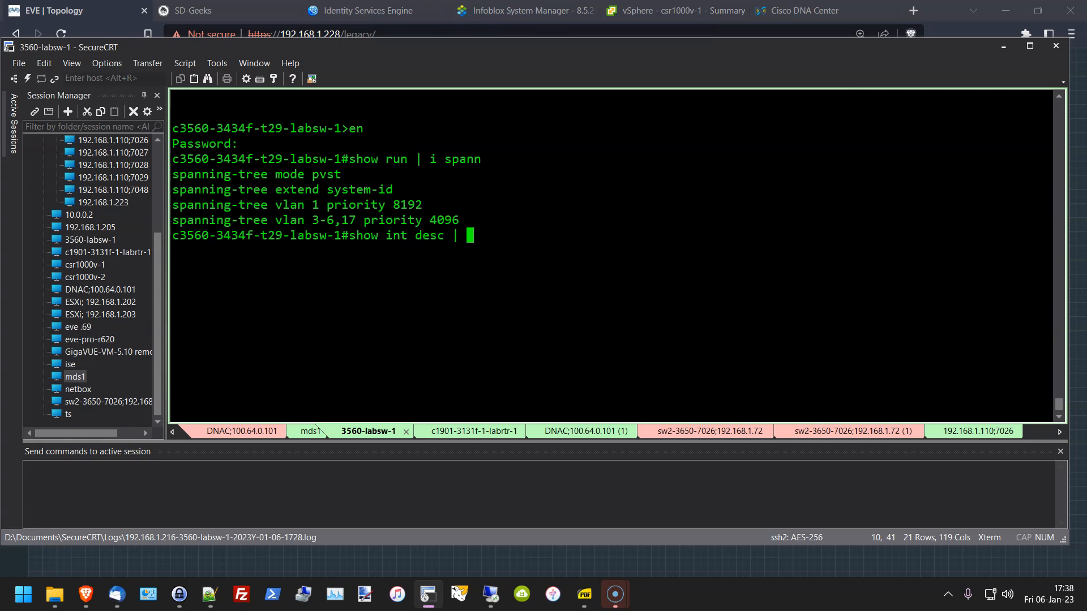
type("i DergHome")
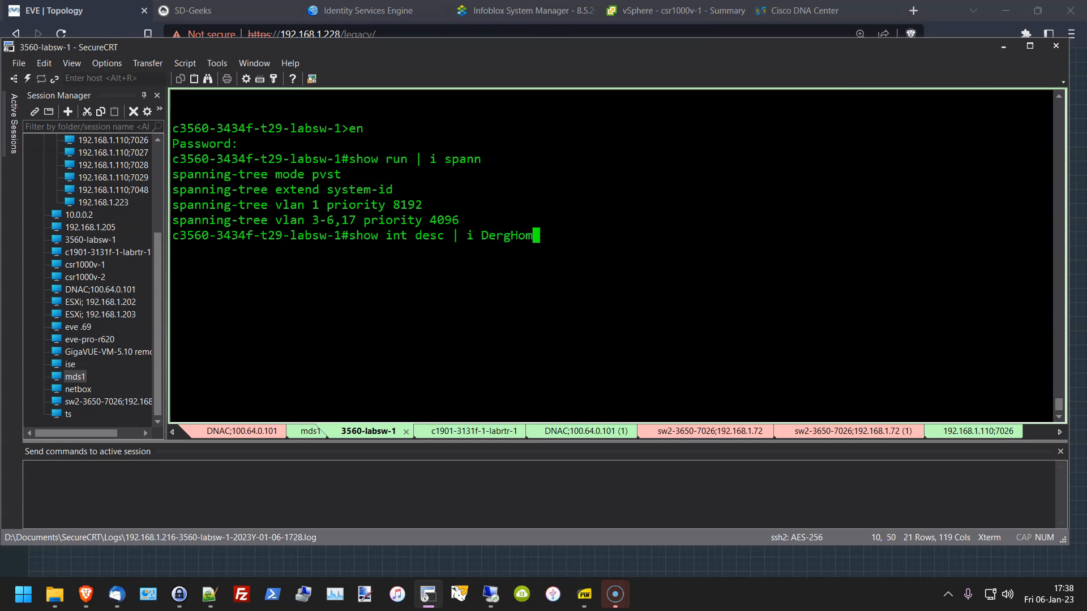
key("Return")
Step: Show Gi0/7's running config, DergHome1 description and access VLAN 5, then return to the topology
type("show run i")
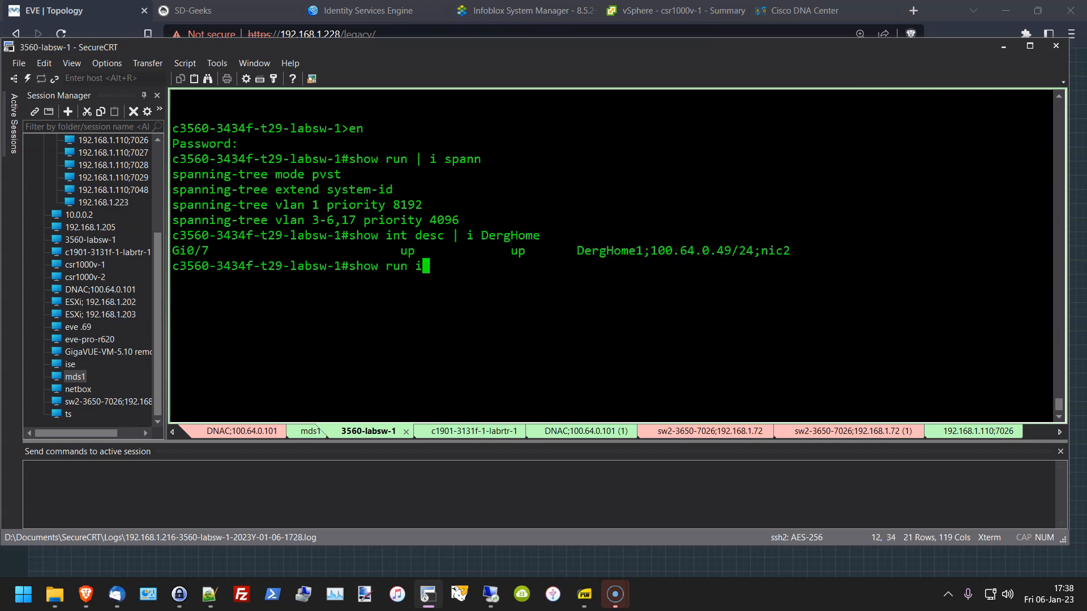
type("nt g 0/7")
key("Return")
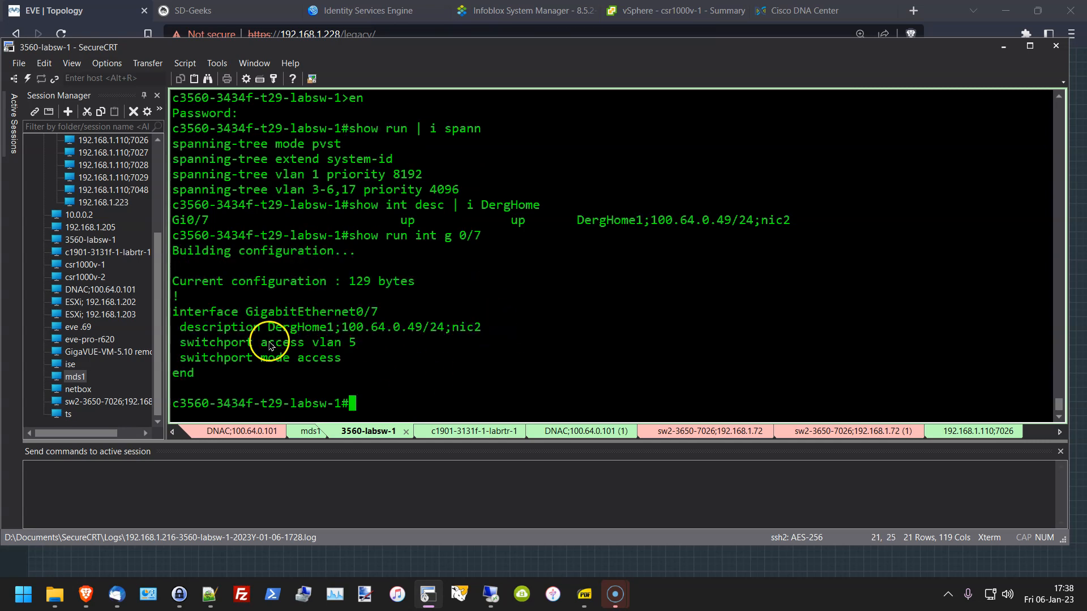
left_click_drag(269, 329, 507, 327)
left_click_drag(341, 327, 428, 330)
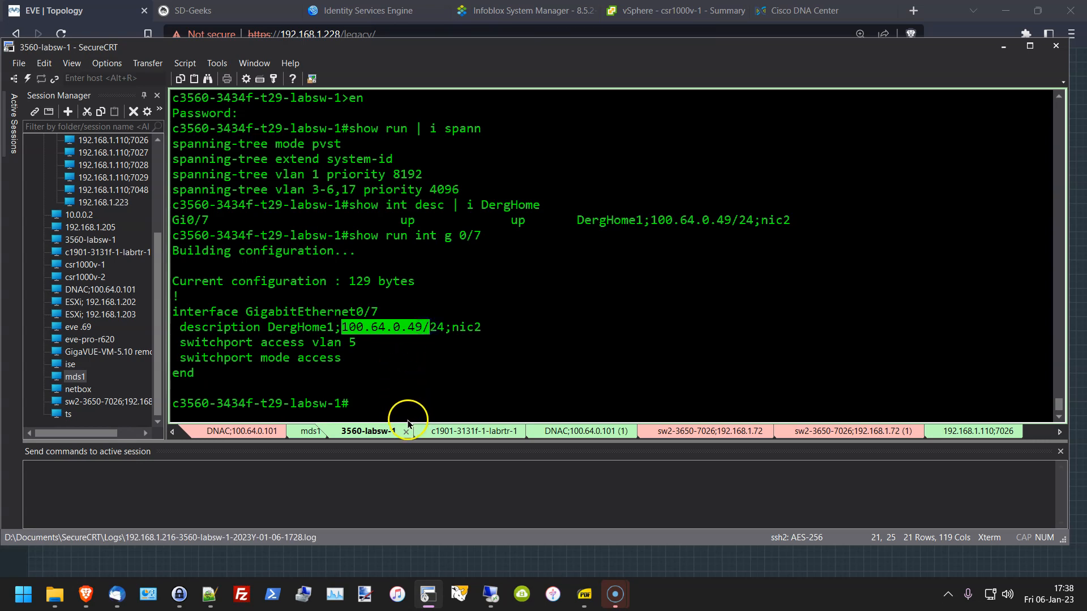
left_click_drag(238, 328, 396, 342)
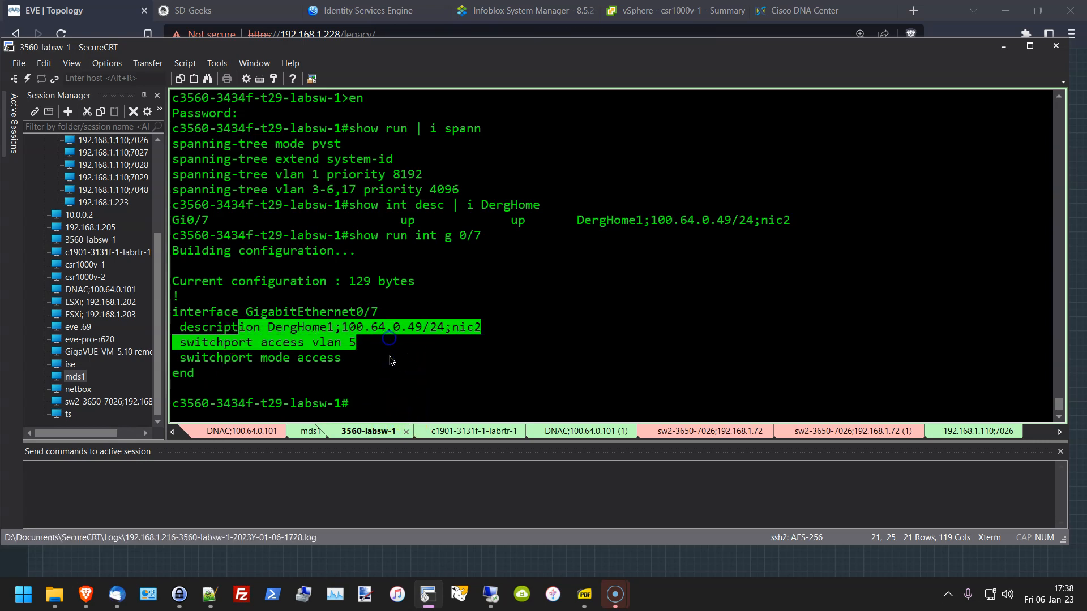
left_click(566, 370)
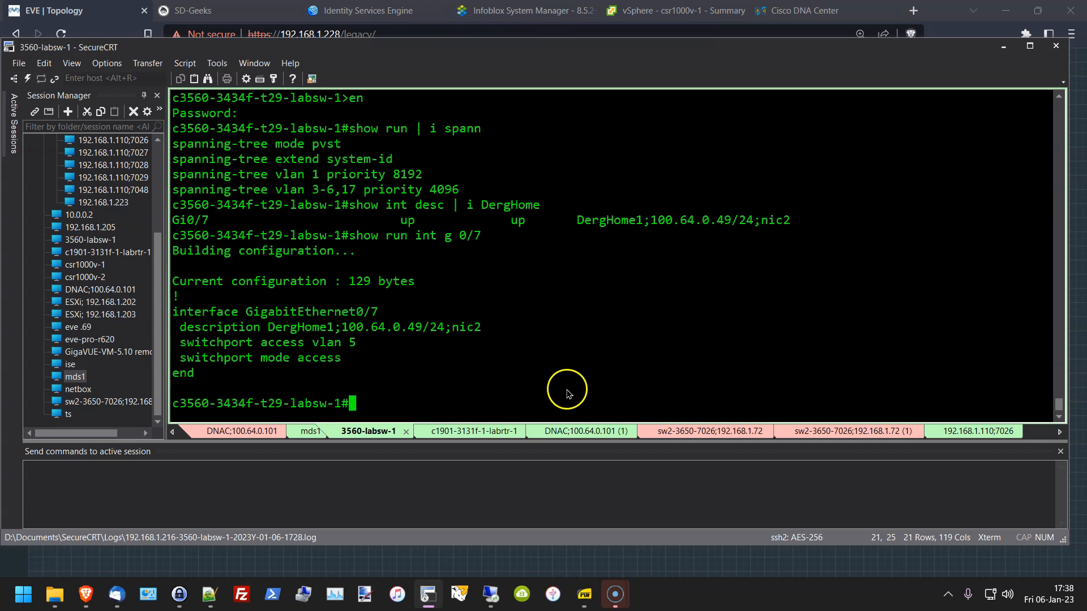
left_click(526, 559)
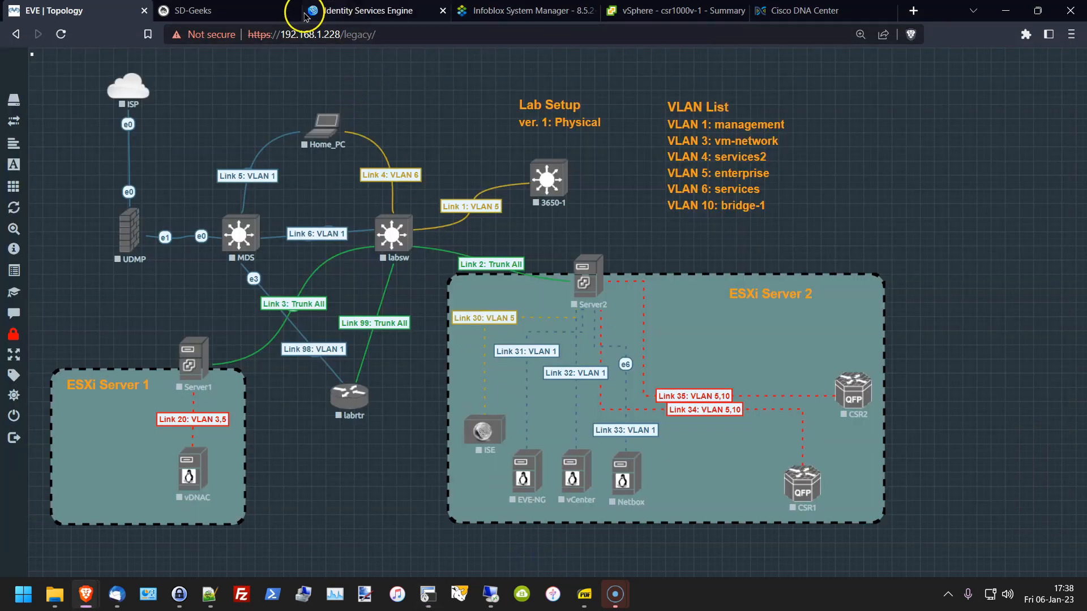
Step: Glance at the ISE dashboard and DNA Center discovery page, ending on Infoblox System Manager status
left_click(364, 16)
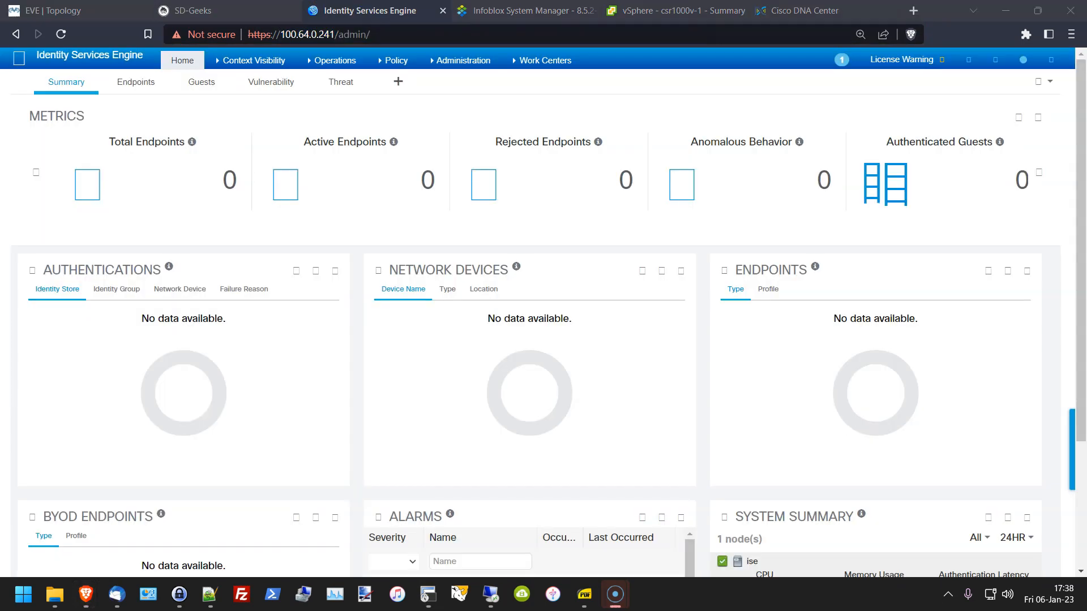
left_click(804, 11)
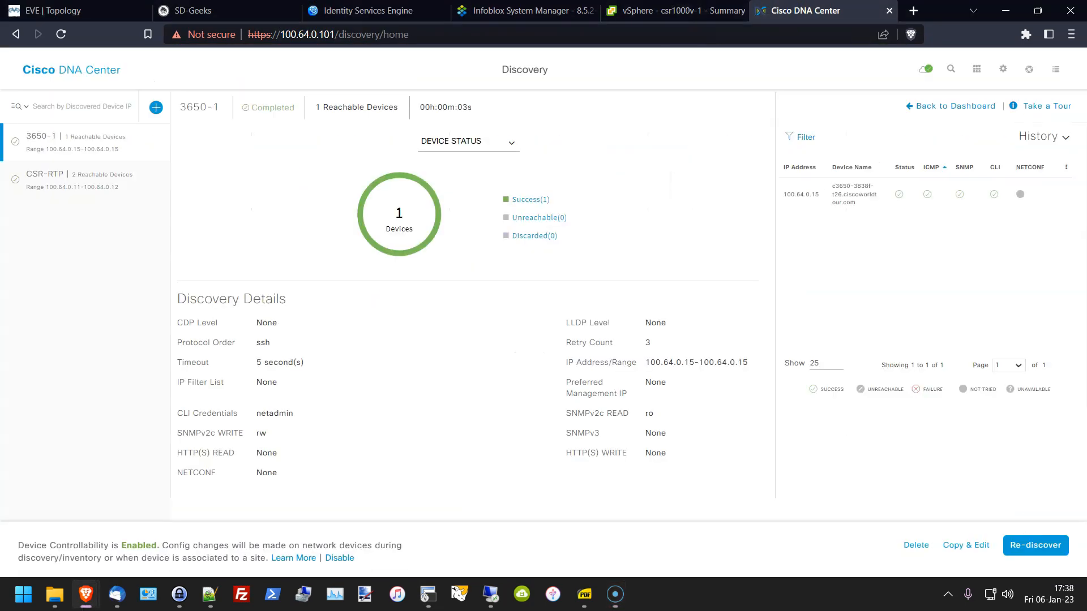
left_click(521, 10)
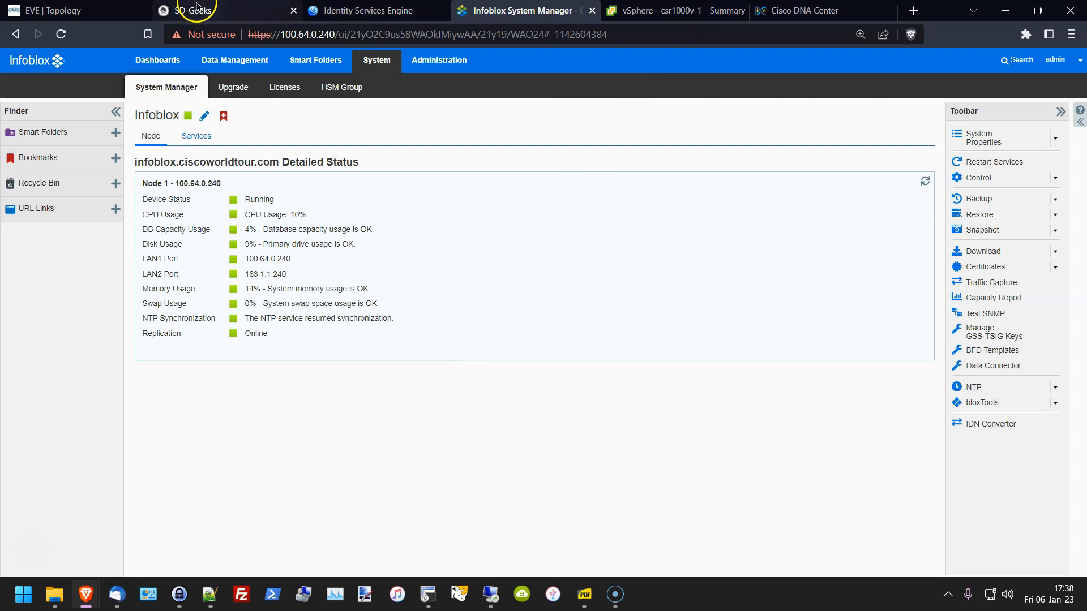
Step: Switch back to the EVE | Topology diagram showing both ESXi servers and the VLAN list
left_click(62, 10)
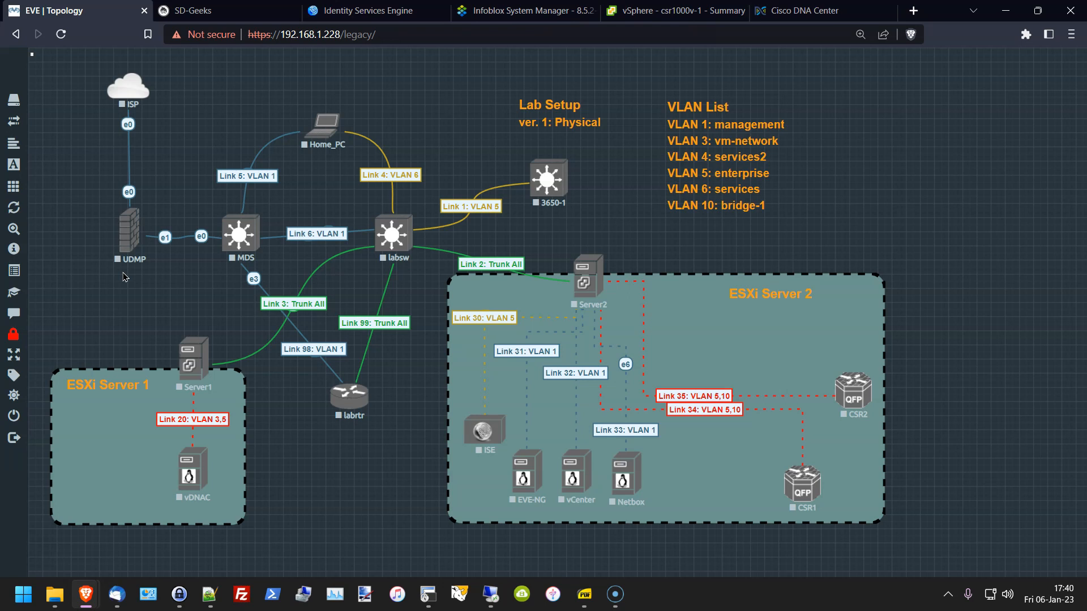
left_click(143, 451)
left_click(12, 570)
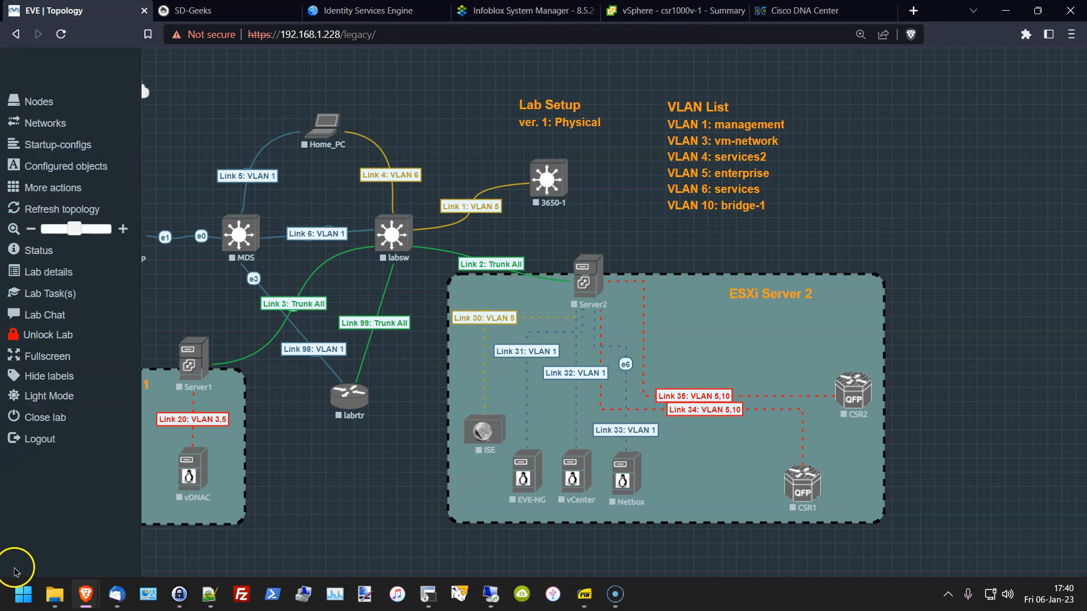